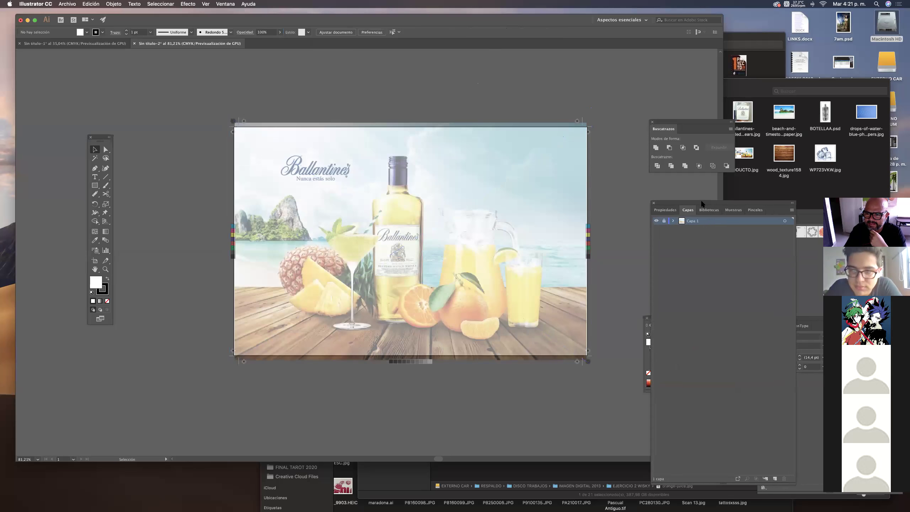
Step: Add a new layer above the locked photo layer and trace the bottle cap's straight top edge, about 9.5 mm, and rounded left corner with the Pen tool
left_click(758, 459)
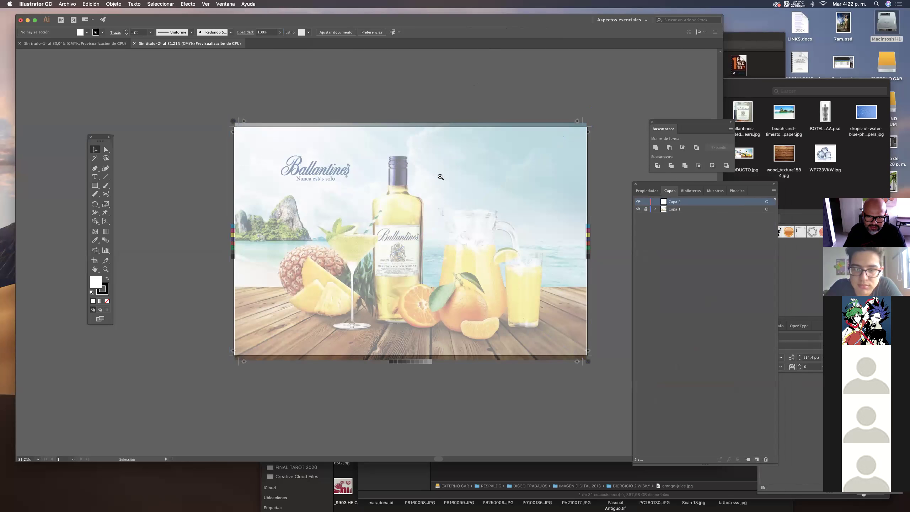
left_click_drag(457, 175, 610, 183)
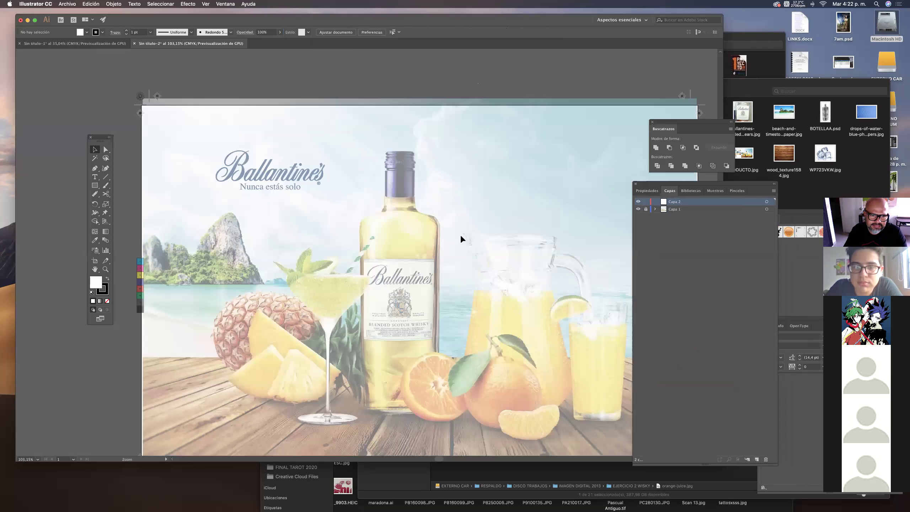
left_click_drag(404, 152, 407, 209)
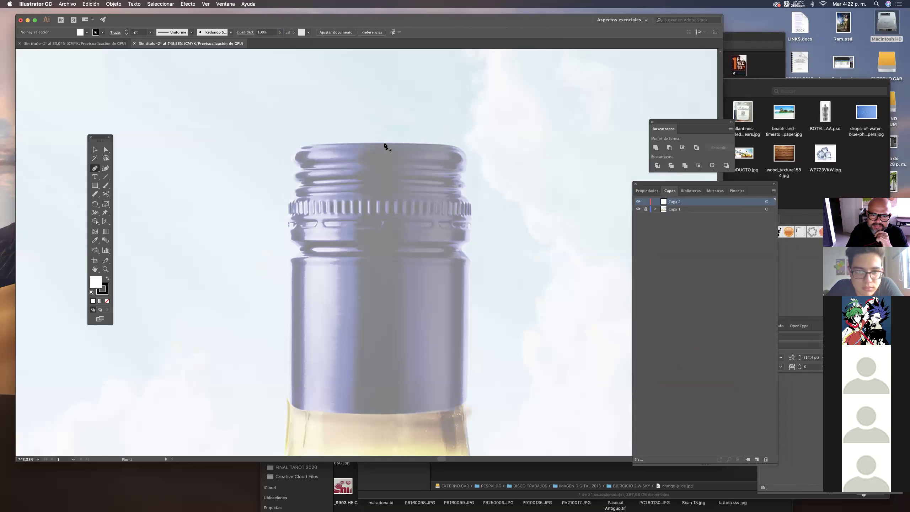
left_click(385, 144)
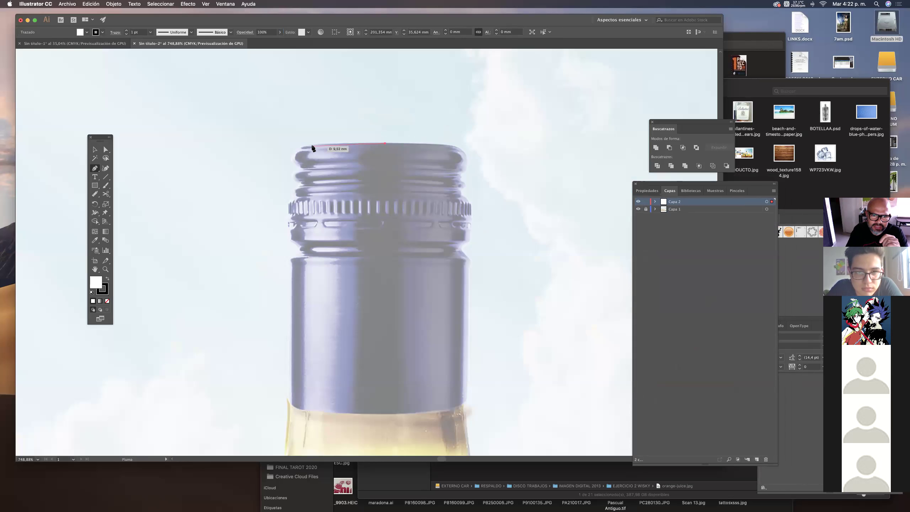
left_click(312, 143)
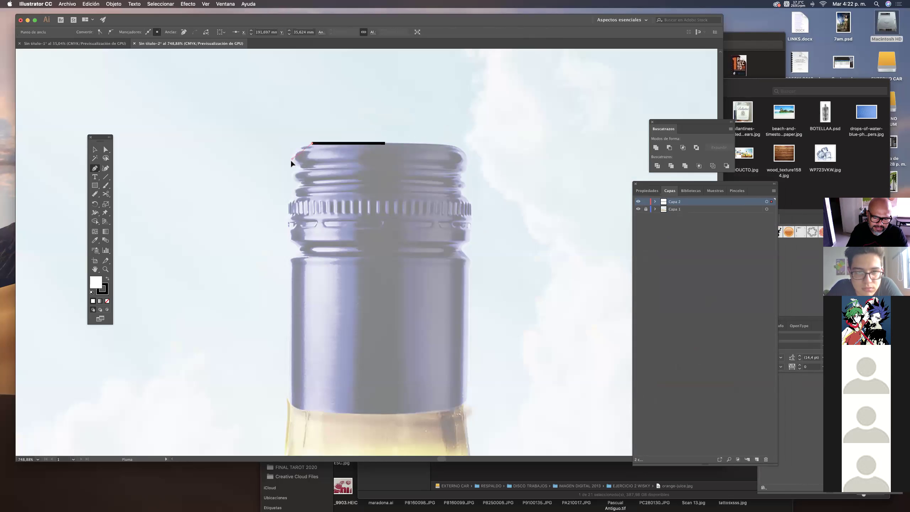
left_click_drag(290, 177, 291, 177)
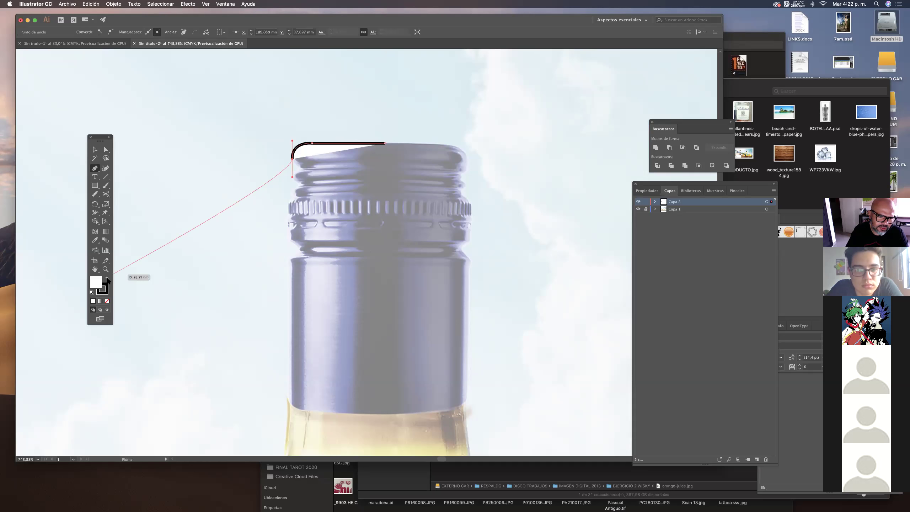
Step: Set the path's fill to none and continue the outline around the first two ridges on the cap's left side
left_click(107, 301)
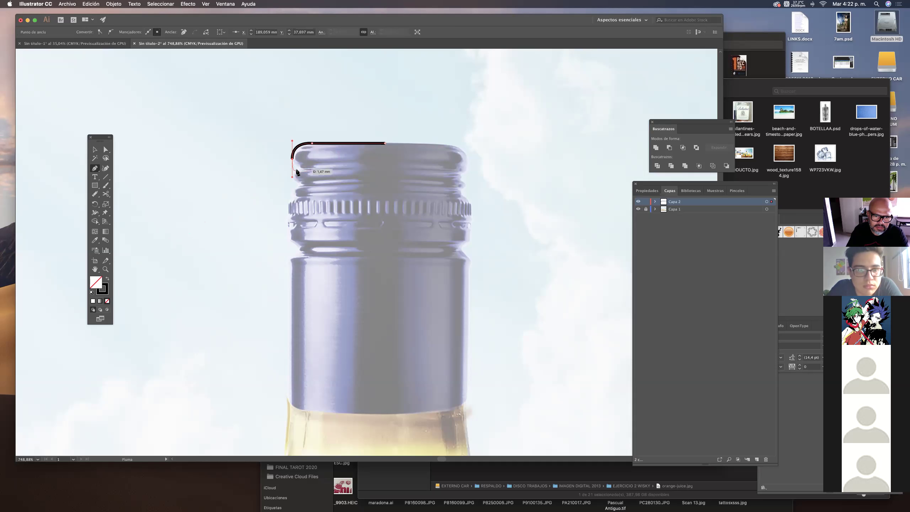
left_click_drag(310, 164, 351, 236)
left_click(312, 187)
key("super+z")
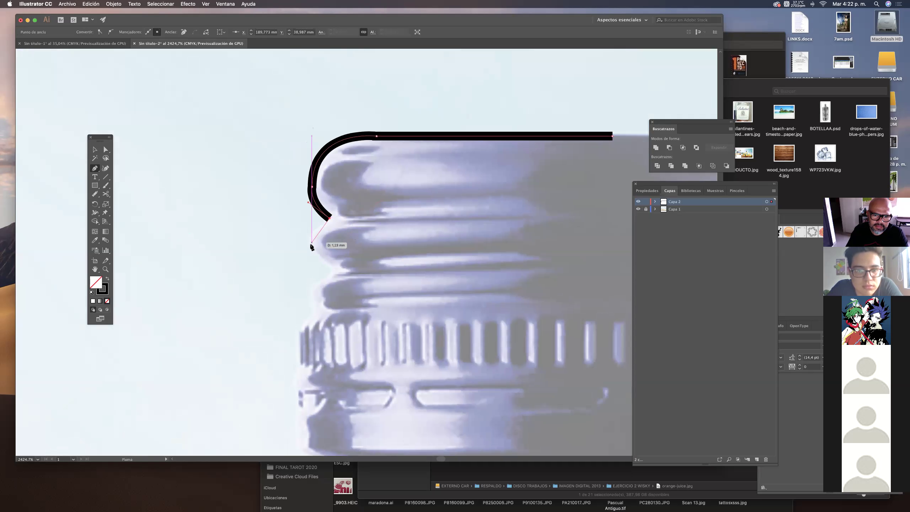
left_click_drag(328, 268, 369, 304)
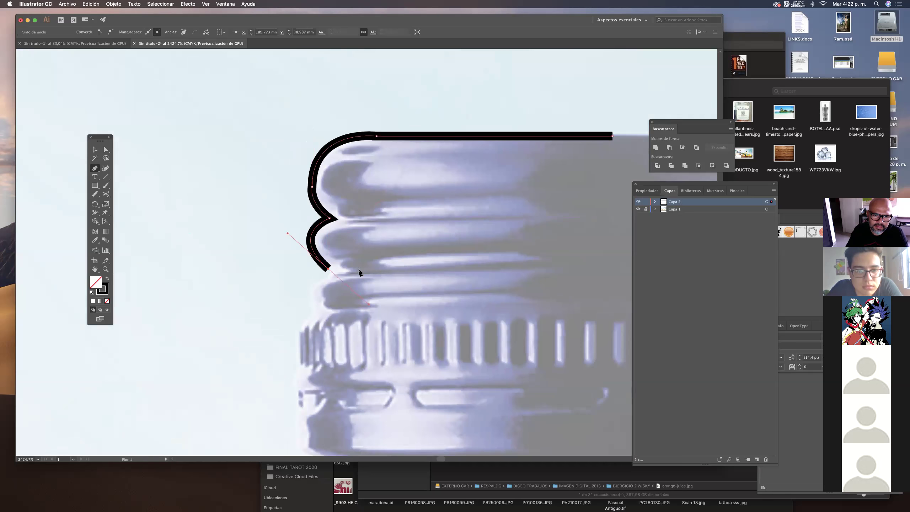
Step: Extend the outline down the cap's left side past the third ridge and ribbed band and around the groove below
scroll(360, 272, "down", 5)
left_click_drag(336, 203, 325, 332)
left_click(325, 330)
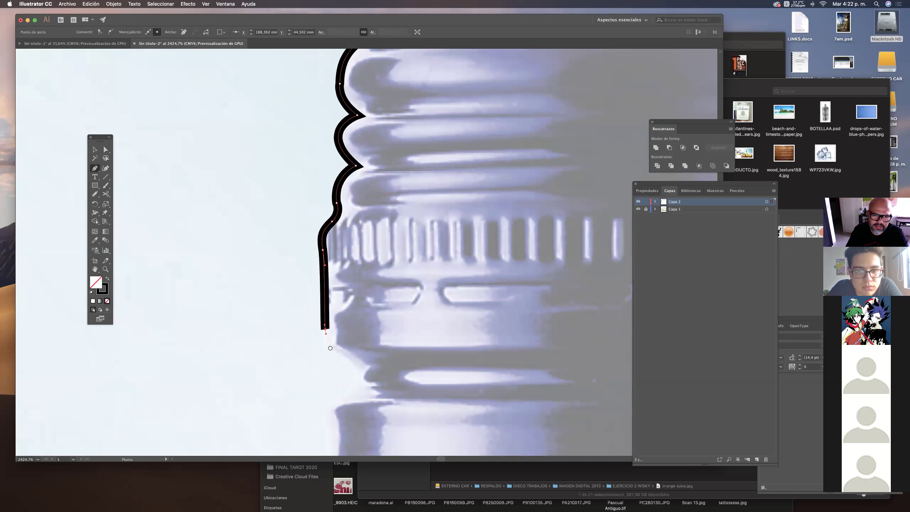
scroll(325, 332, "down", 6)
left_click_drag(331, 223, 229, 286)
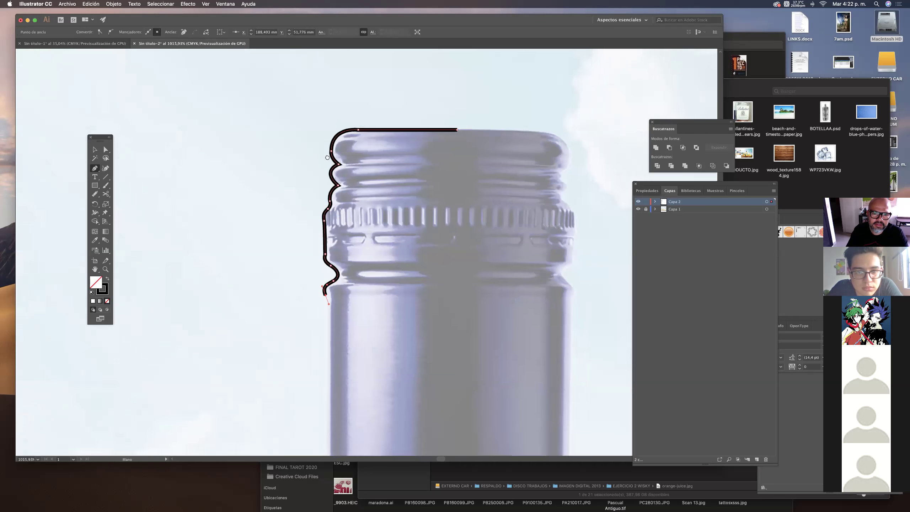
Step: Complete the left half outline down the cap's smooth side and along its curved lower rim to the centre, leaving the path open
left_click_drag(324, 420, 335, 258)
left_click_drag(338, 320, 347, 333)
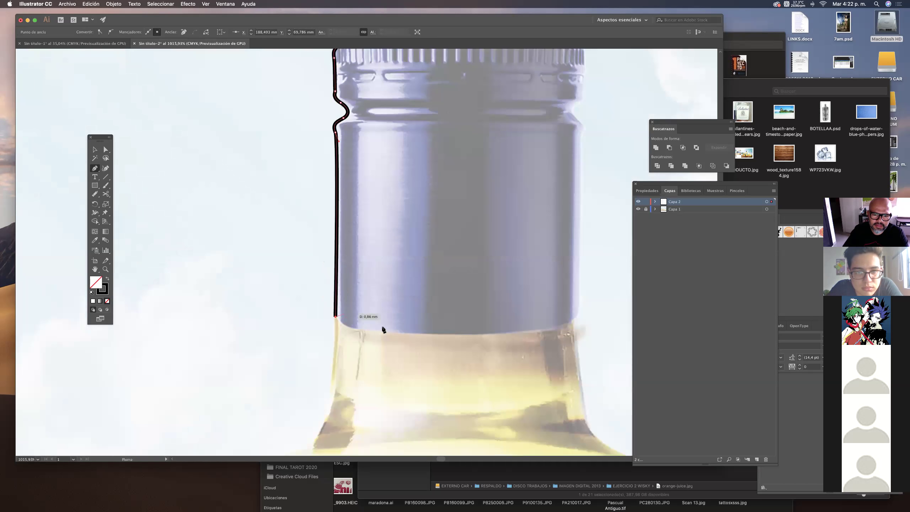
left_click_drag(503, 336, 504, 338)
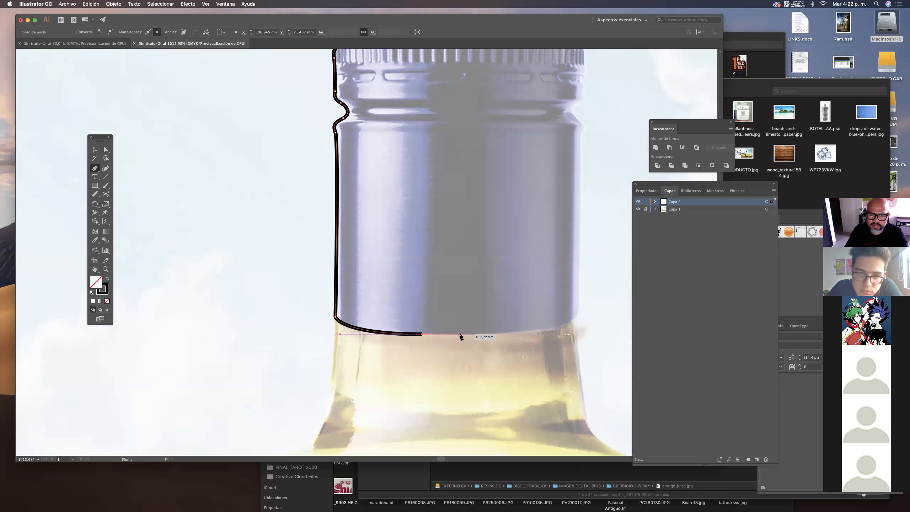
left_click(460, 334)
left_click_drag(460, 318, 437, 251)
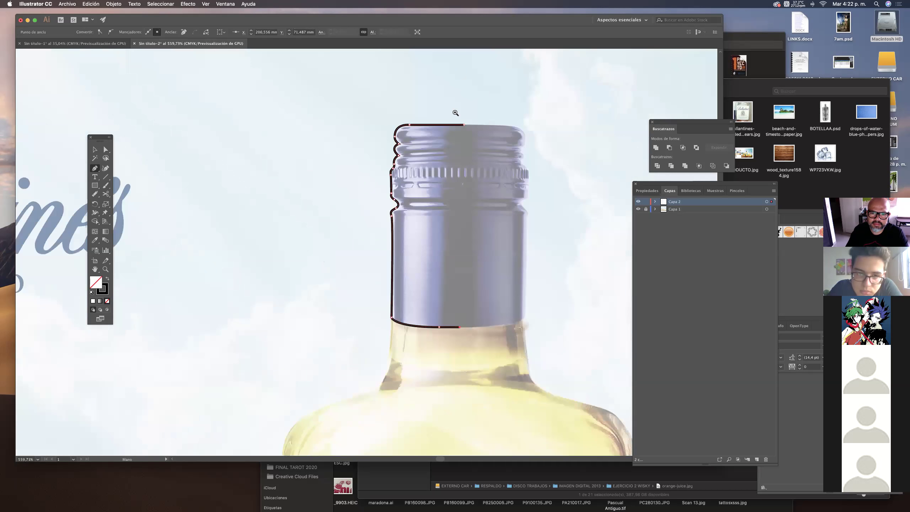
left_click_drag(455, 113, 520, 118)
left_click_drag(461, 171, 427, 116)
left_click_drag(407, 144, 387, 153)
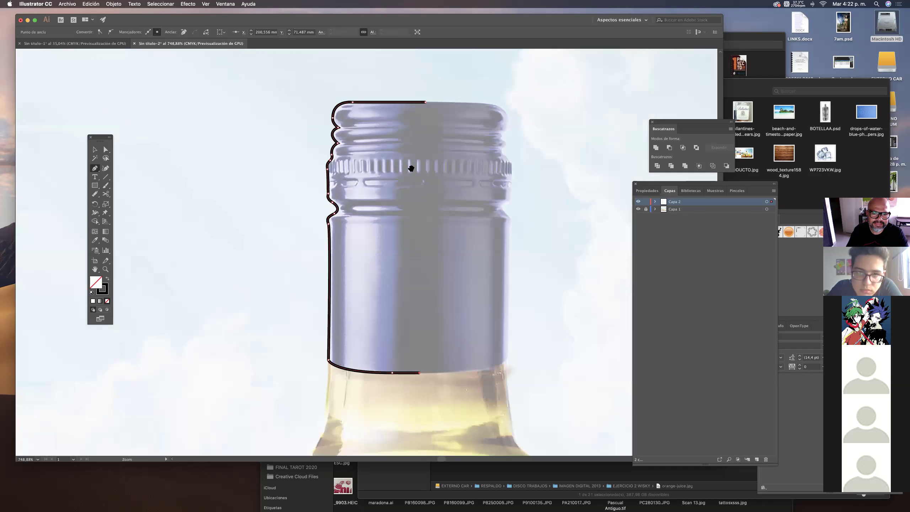
left_click(398, 173, "super")
left_click_drag(351, 121, 415, 126)
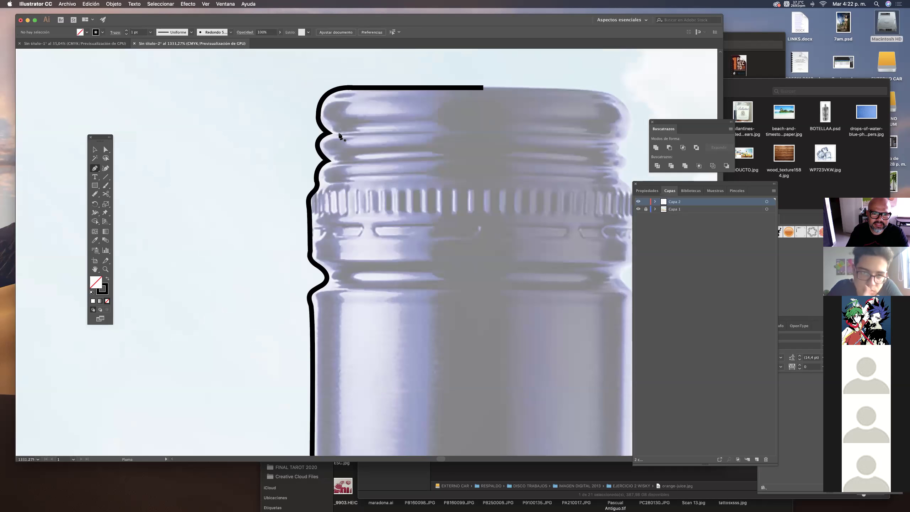
left_click(328, 133)
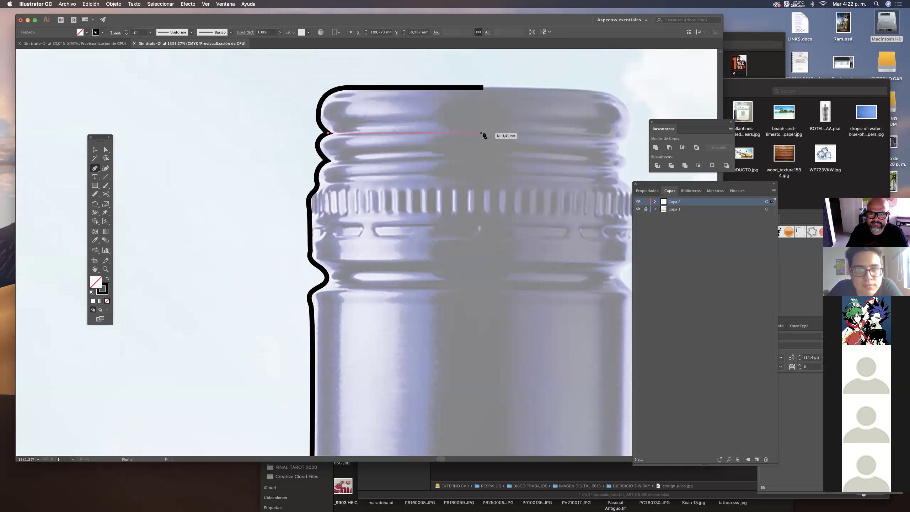
left_click(483, 133)
key("super+shift+a")
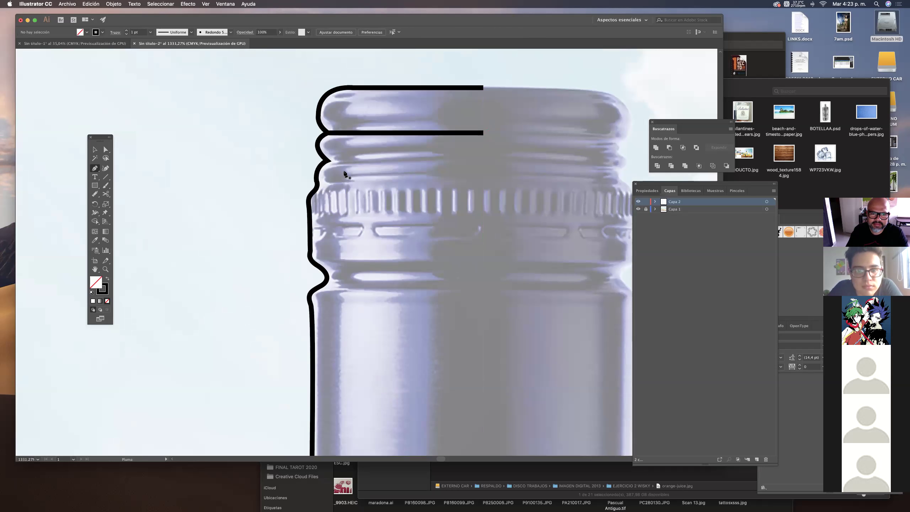
key("super+z")
key("super+z")
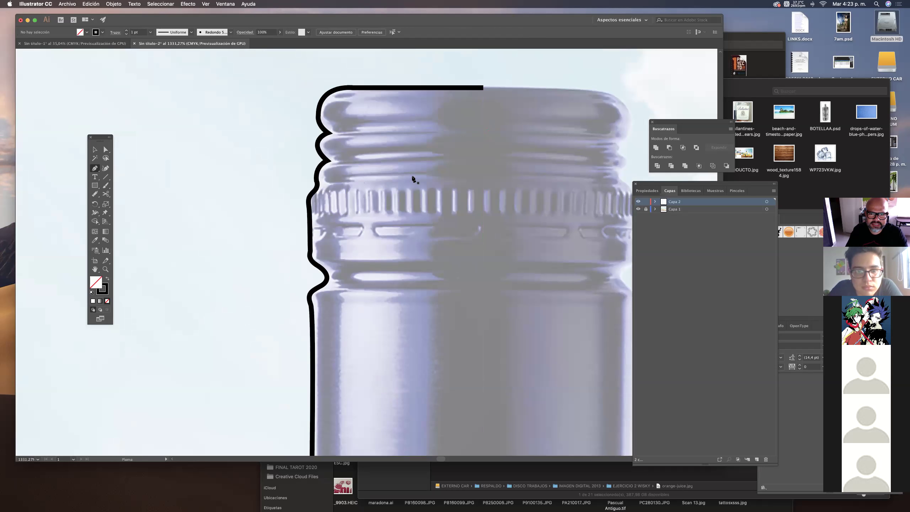
left_click(342, 173, "alt+super")
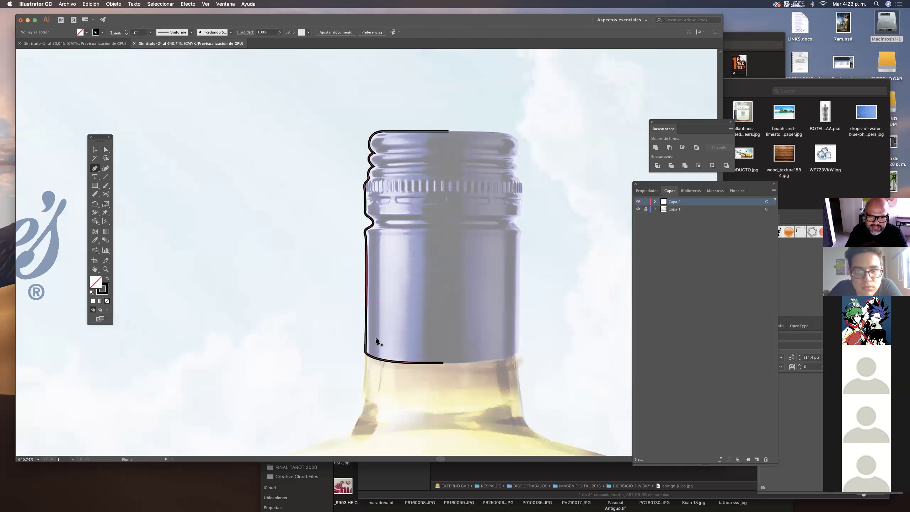
left_click_drag(444, 360, 410, 286)
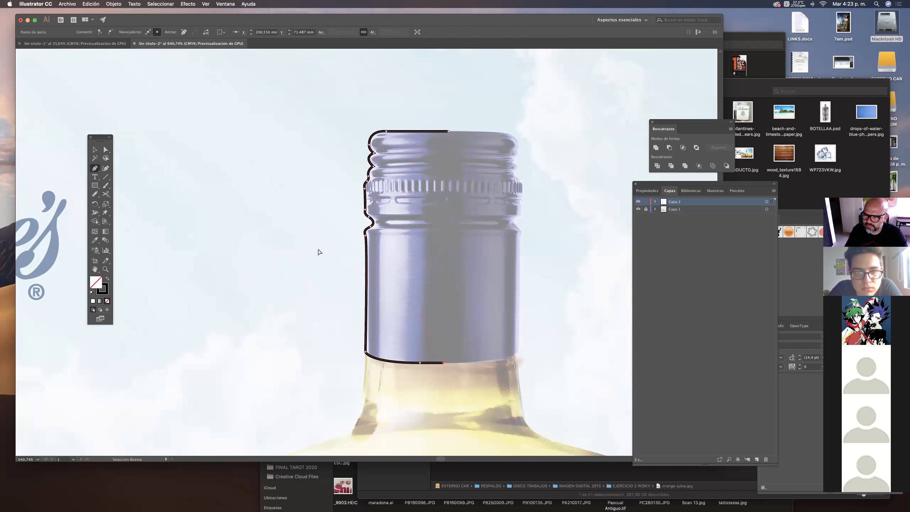
left_click(317, 272, "super")
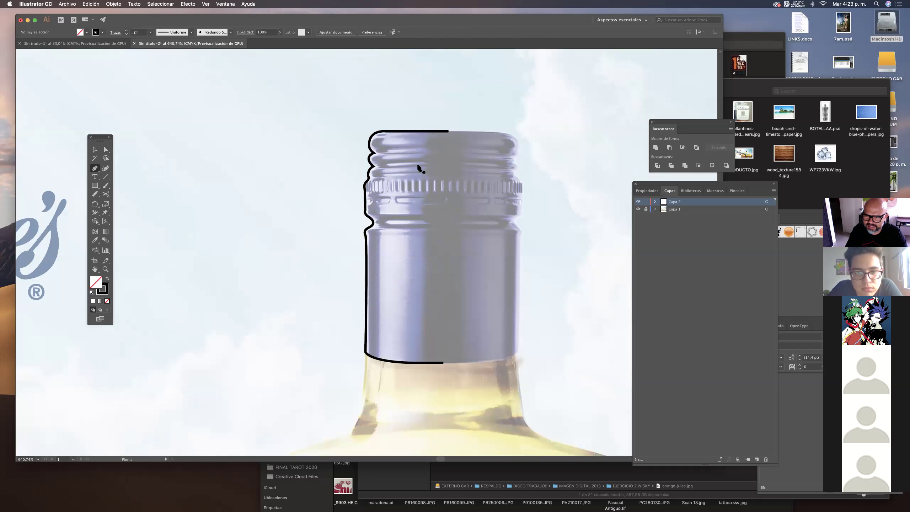
Step: Draw a separate horizontal line from the notch below the first ridge to the cap's centre
left_click(409, 132, "super")
left_click_drag(344, 171, 477, 172)
left_click(480, 171)
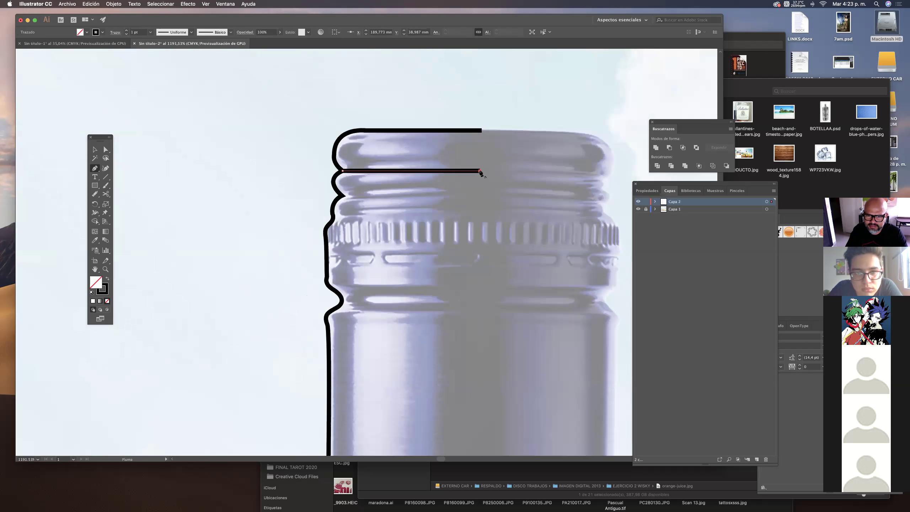
left_click(494, 165, "super")
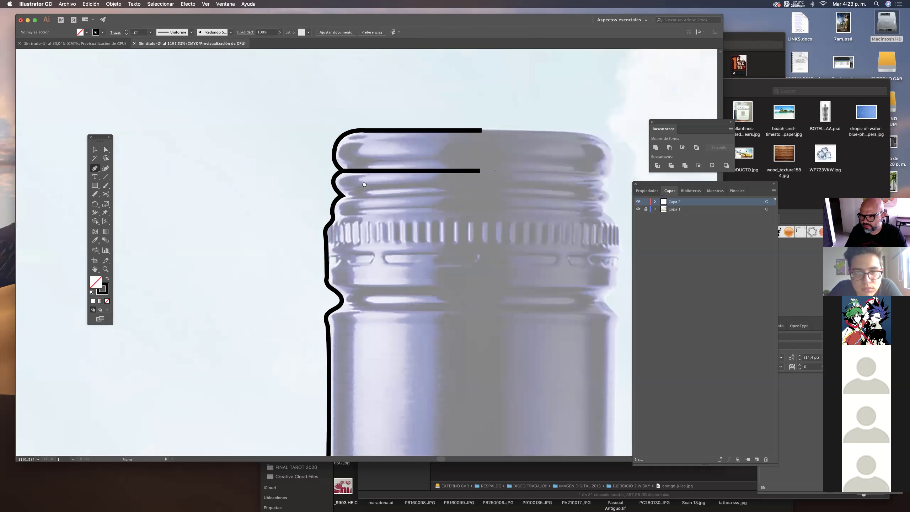
Step: Draw two separate horizontal lines about 12 mm long to the cap's centre, from the notch below the second ridge and from the ribbed band's upper edge
left_click_drag(365, 184, 314, 135)
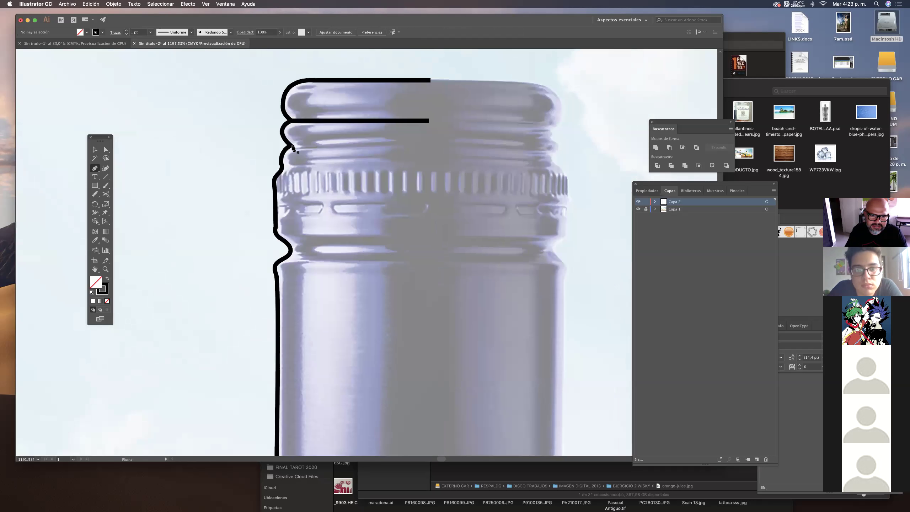
left_click(291, 145)
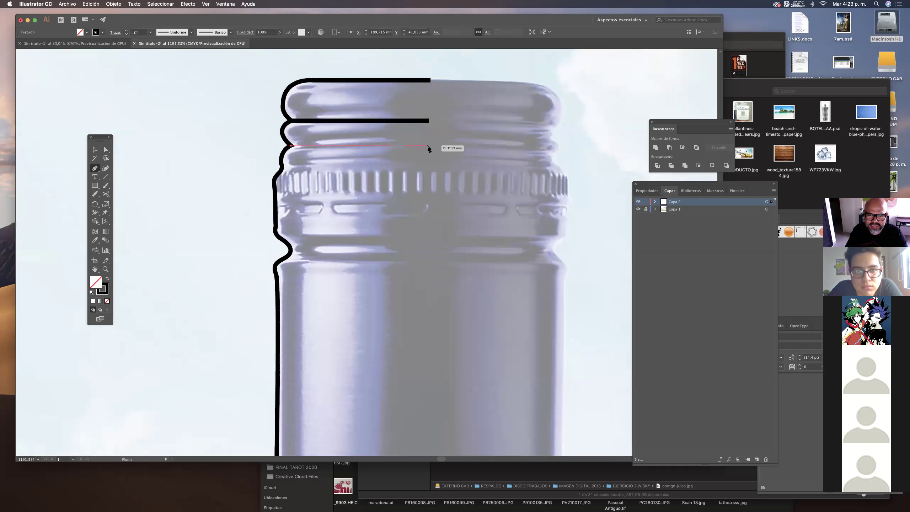
left_click(428, 145)
key("Escape")
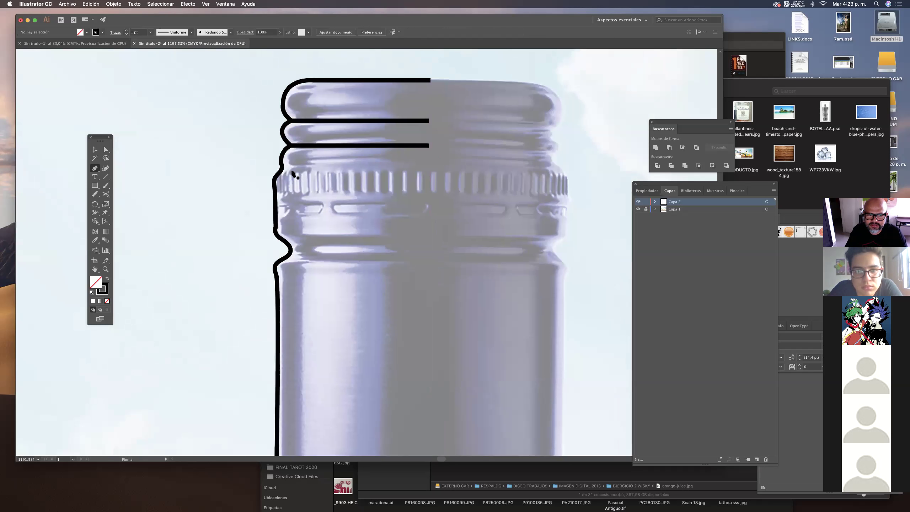
left_click(282, 170)
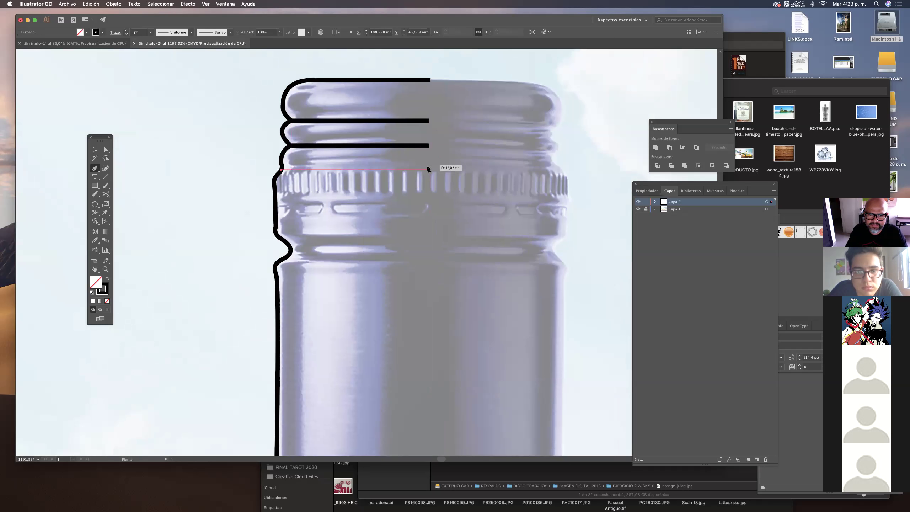
left_click(429, 170)
key("Escape")
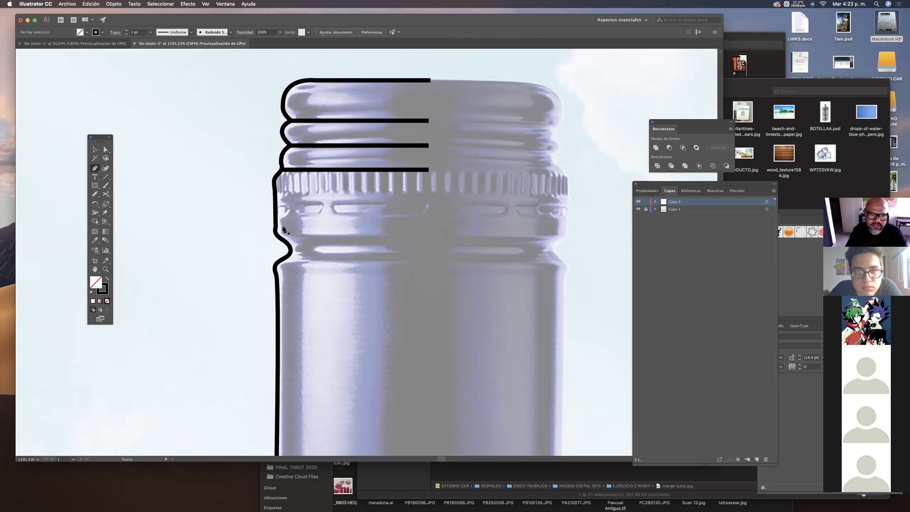
Step: Draw separate horizontal lines about 12 mm long along the upper and lower edges of the groove, from the left outline to the cap's centre
left_click(279, 237)
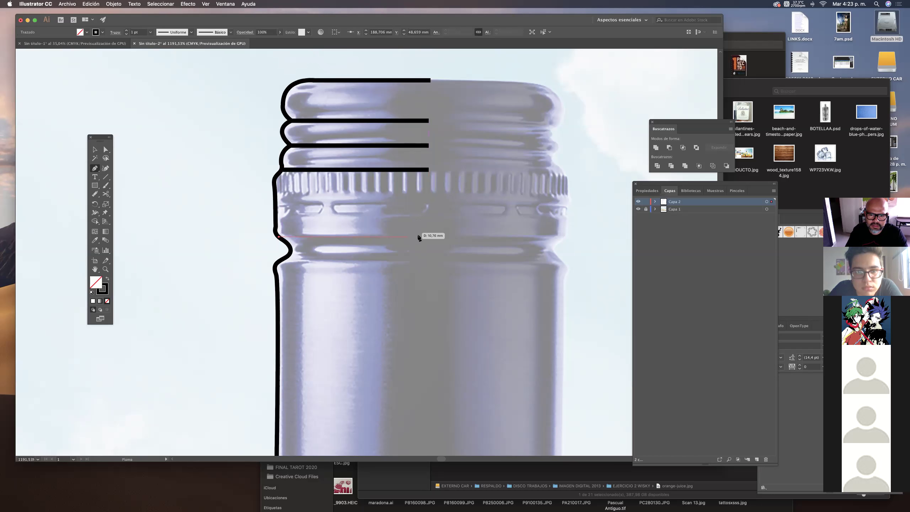
left_click(429, 237)
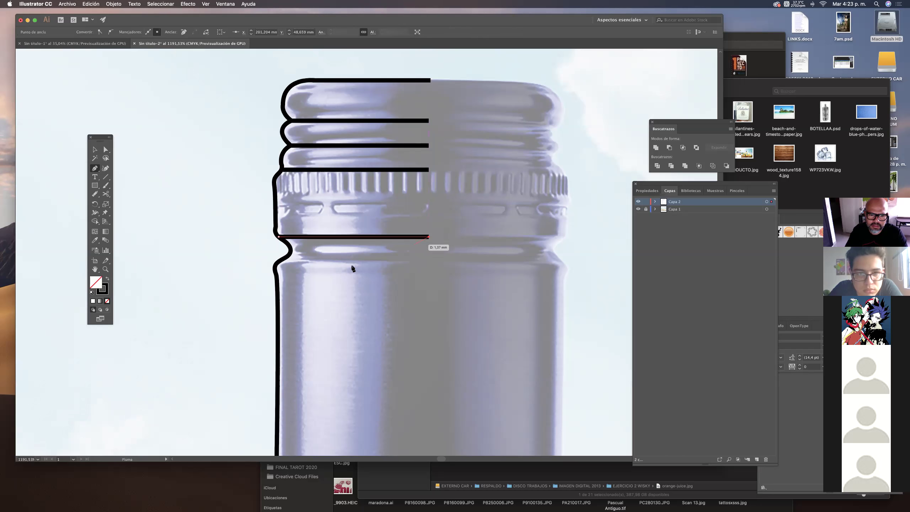
key("Escape")
left_click(281, 259)
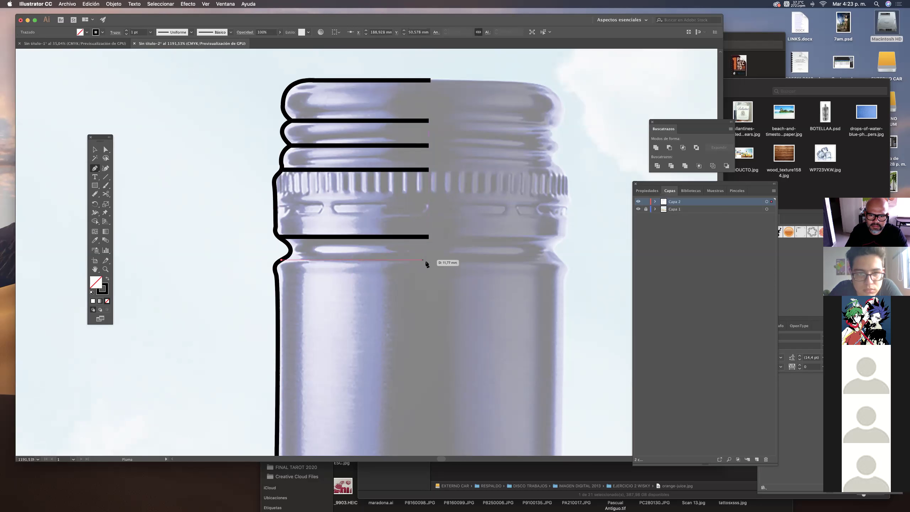
left_click(428, 260)
scroll(376, 230, "down", 5)
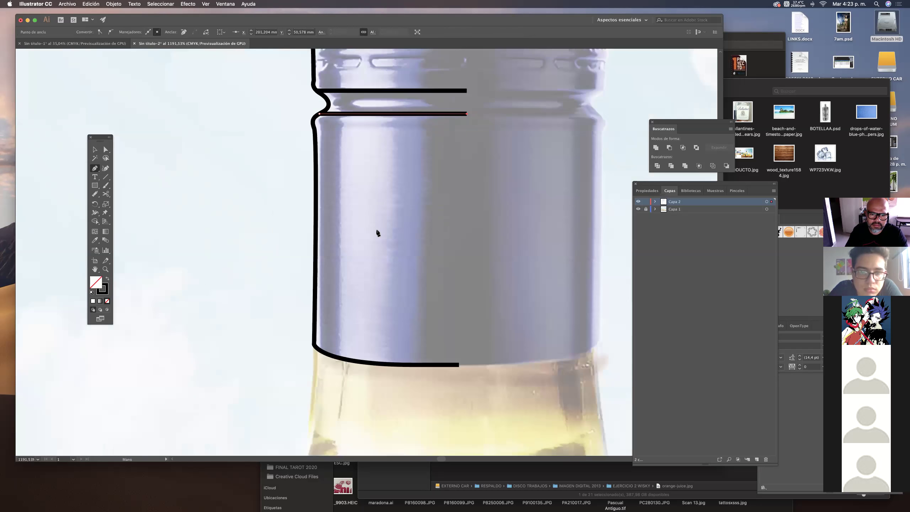
left_click(382, 262, "super")
Step: Draw an open slot with a rounded right end below the ribbed band, starting and ending on the left outline
left_click_drag(419, 212, 355, 335)
mouse_move(392, 262)
left_mouse_down()
mouse_move(354, 264)
mouse_move(316, 196)
left_mouse_up()
scroll(341, 217, "up", 5)
left_click(216, 223)
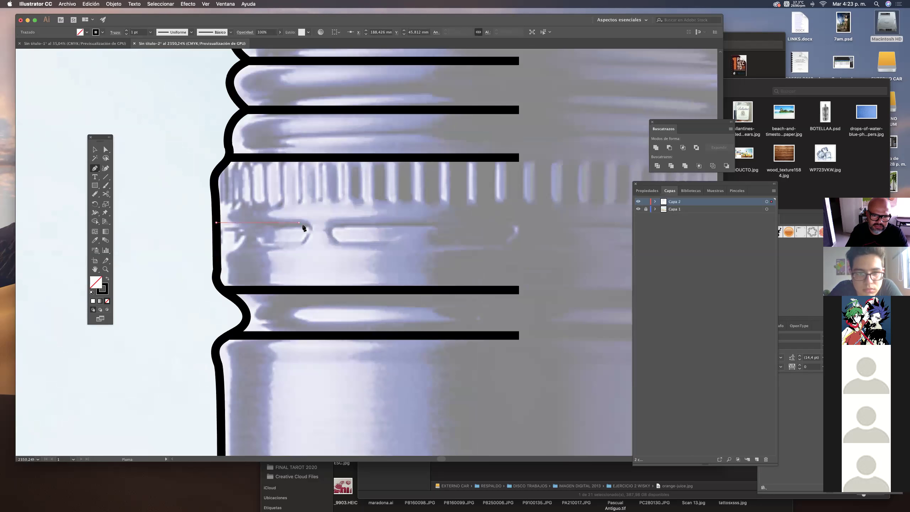
left_click(299, 222)
mouse_move(314, 250)
left_mouse_down()
mouse_move(311, 262)
mouse_move(269, 258)
left_mouse_up()
key("super+z")
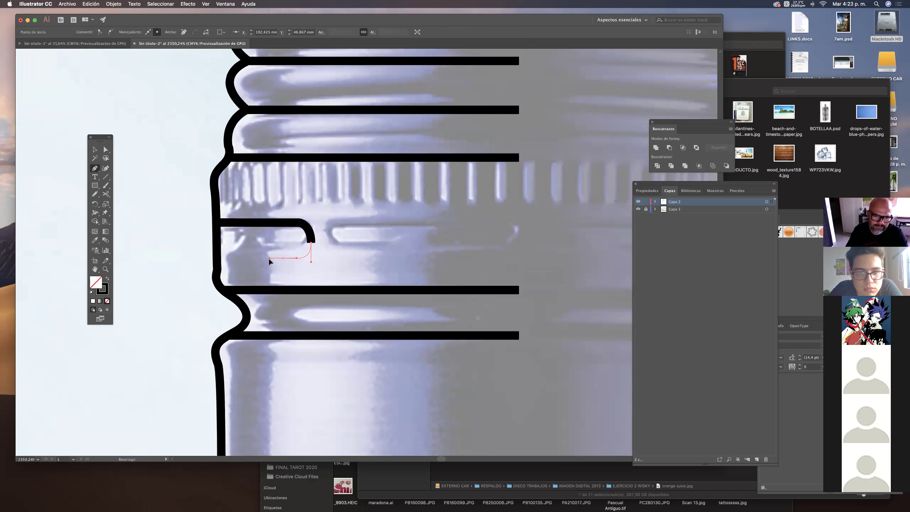
left_click(219, 257)
left_click(345, 229, "super")
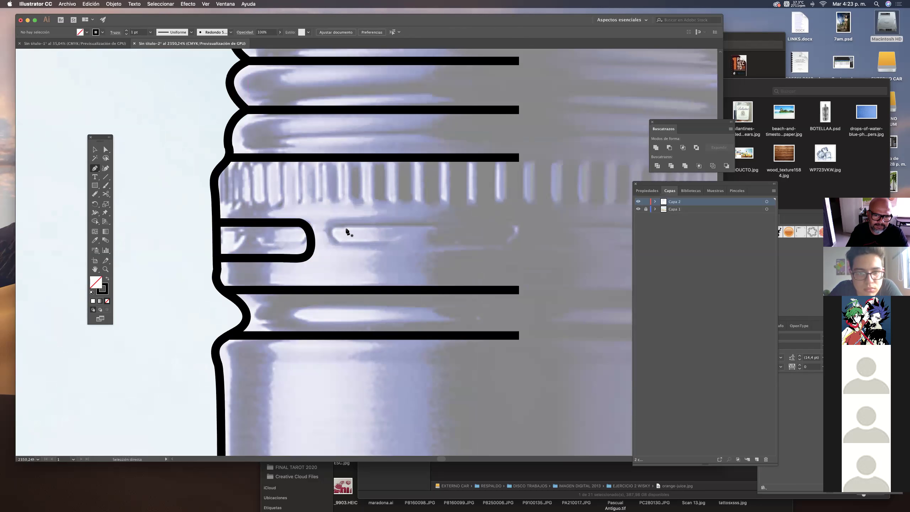
Step: Draw a closed rounded slot beside the open one, reaching almost to the cap's centre
left_click(341, 223)
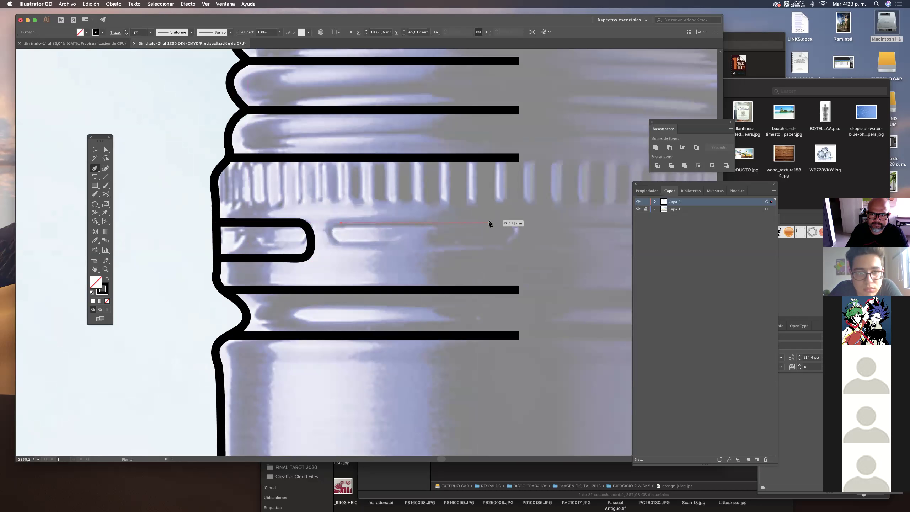
left_click(488, 222)
left_click_drag(505, 227, 506, 240)
key("super+z")
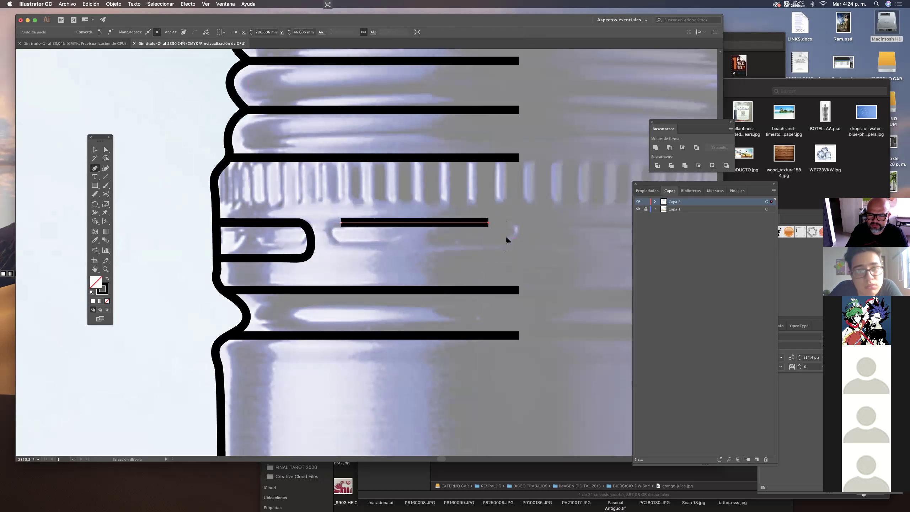
left_click_drag(506, 240, 458, 256)
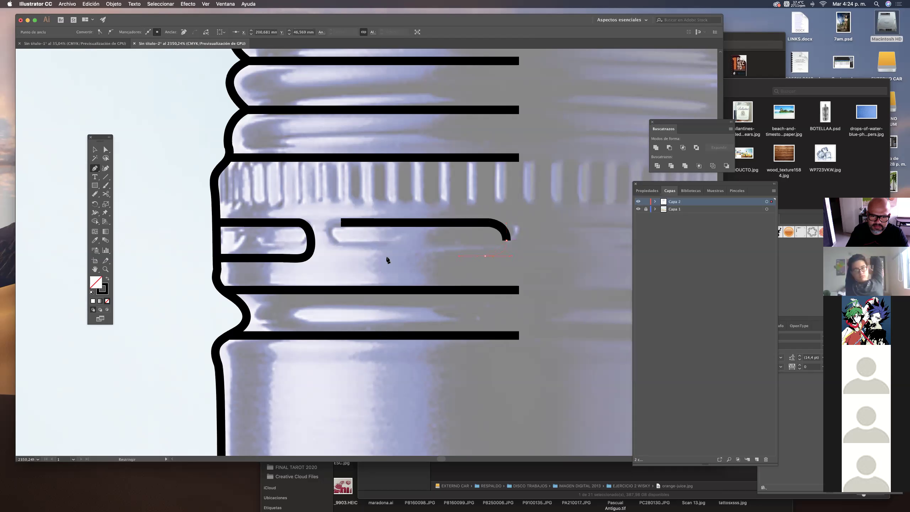
left_click(349, 256)
left_click_drag(333, 241, 330, 221)
left_click(340, 222)
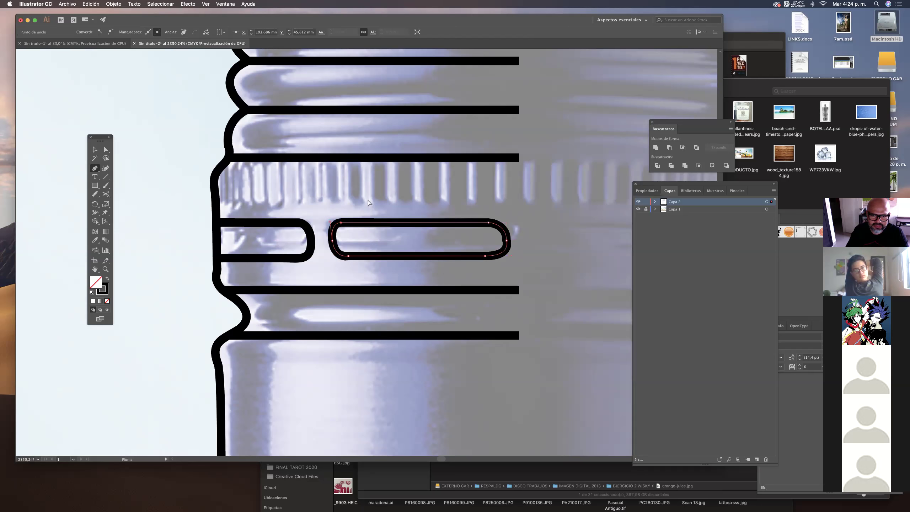
left_click(372, 207, "super")
Step: Draw a short vertical line on the left of the ribbed band and repeat it across to the centre for eight rib lines
left_click_drag(372, 205, 298, 185)
scroll(298, 185, "up", 2)
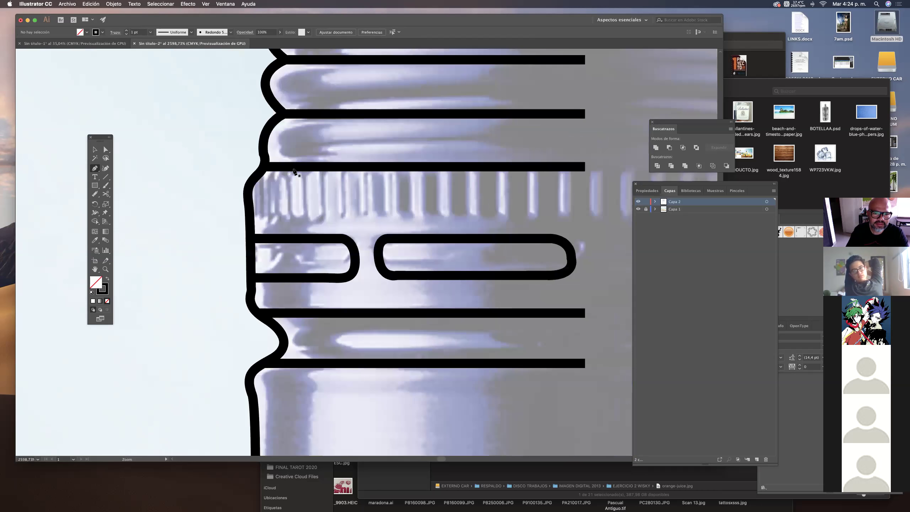
left_click(290, 169)
left_click(291, 218)
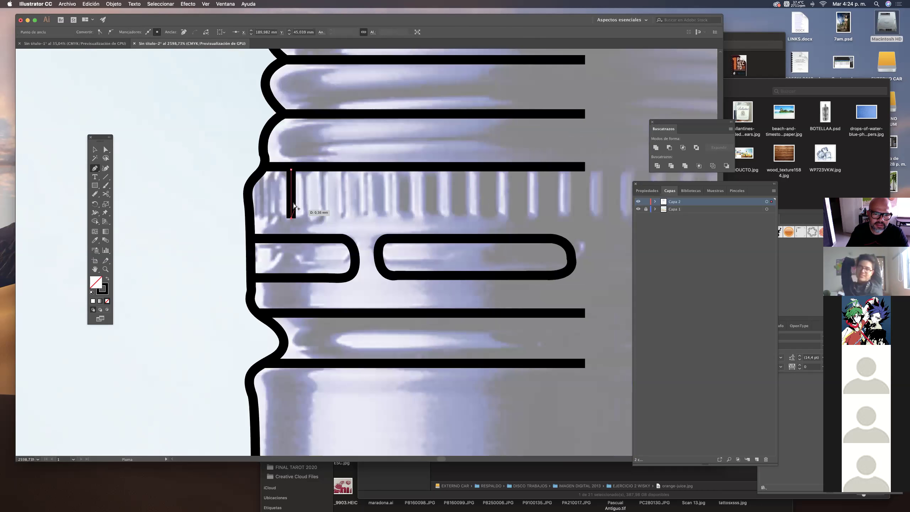
left_click_drag(330, 205, 382, 204)
left_click_drag(383, 205, 426, 204)
left_click_drag(426, 204, 468, 202)
left_click_drag(475, 201, 588, 202)
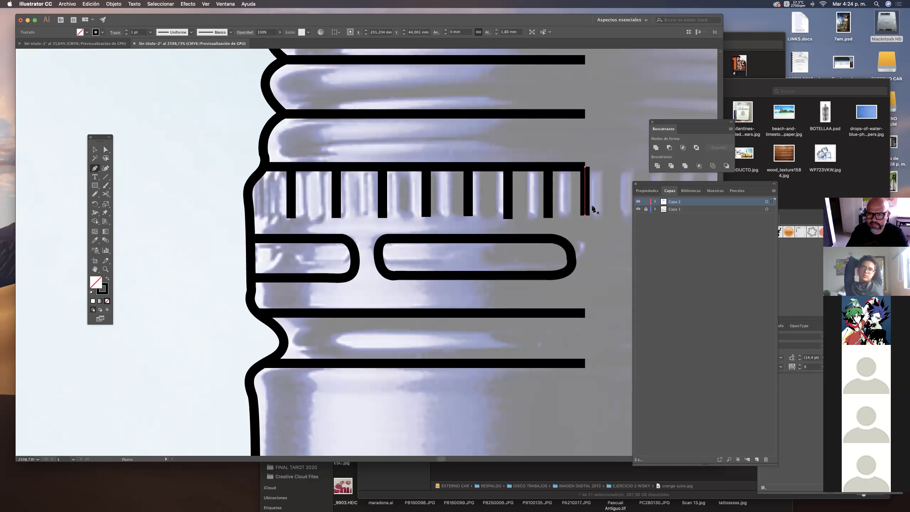
left_click(513, 204, "super")
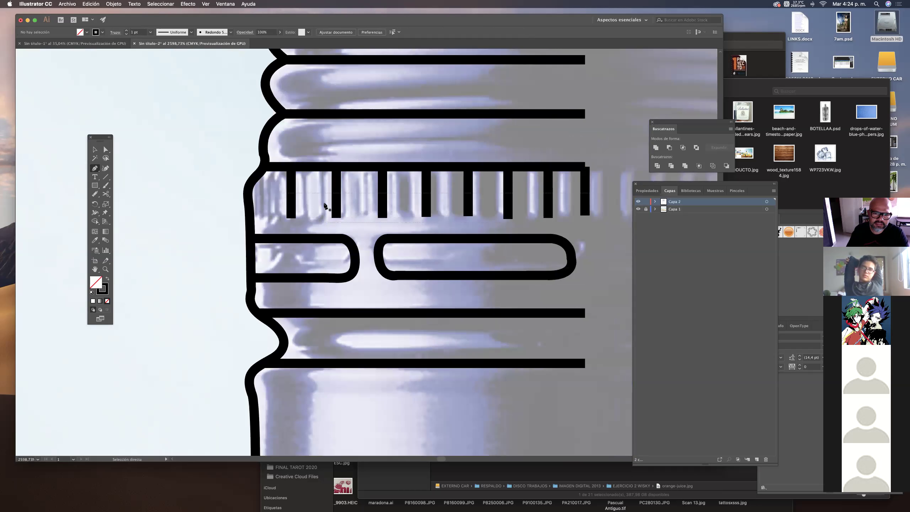
Step: Select the eight vertical rib lines together for alignment
key("super+a")
key("Tab")
key("Tab")
key("v")
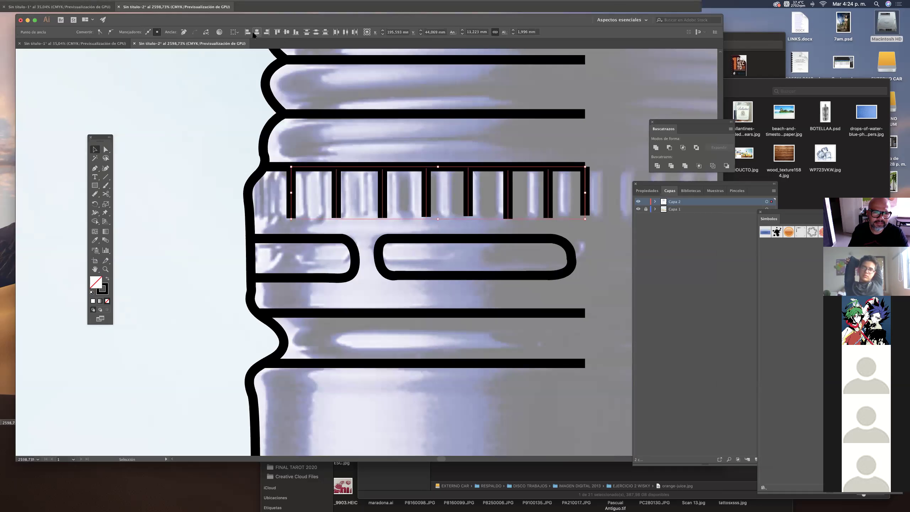
left_click(209, 149)
Step: Group all the traced paths of the cap's left half and paste a copy of the group
left_click_drag(482, 190, 391, 196)
left_click_drag(501, 233, 405, 187)
scroll(405, 181, "down", 1)
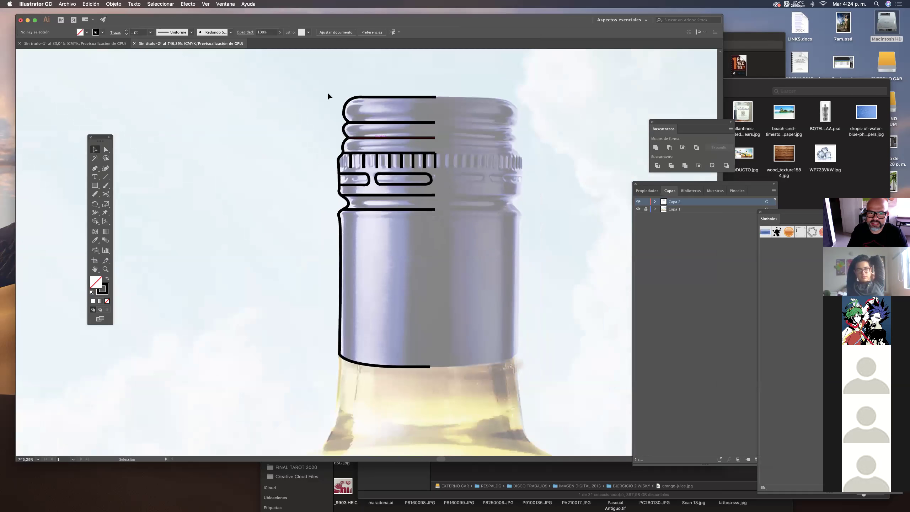
key("a")
key("super+a")
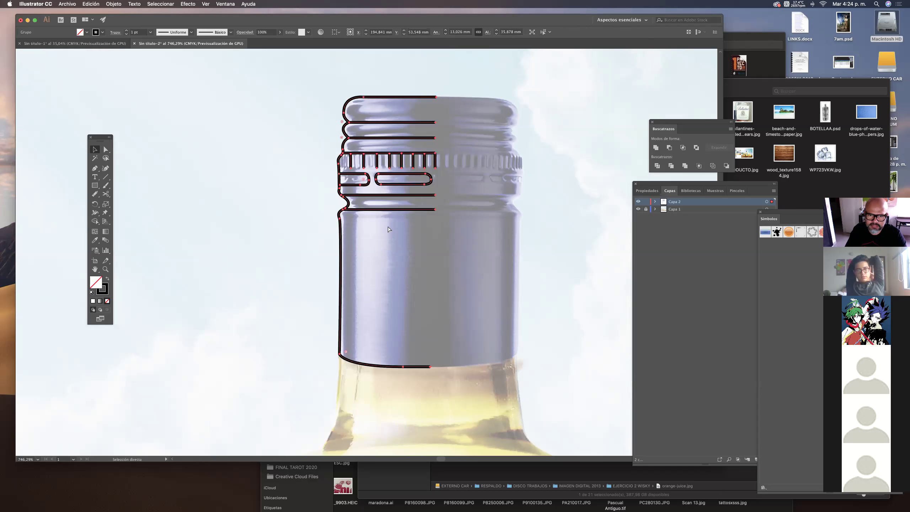
key("v")
key("super+c")
key("super+v")
Step: Reflect the pasted half across the vertical axis and place it over the cap's right half, meeting the original at the centre
right_click(379, 222)
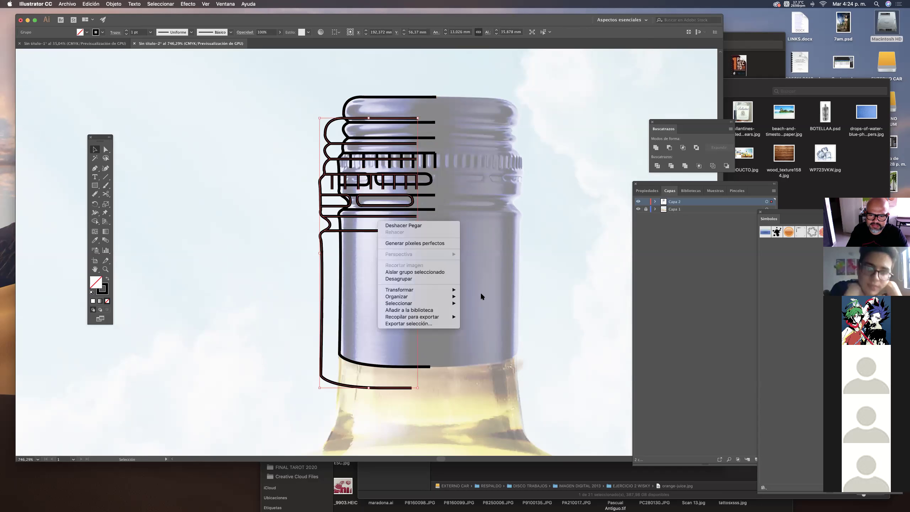
mouse_move(430, 290)
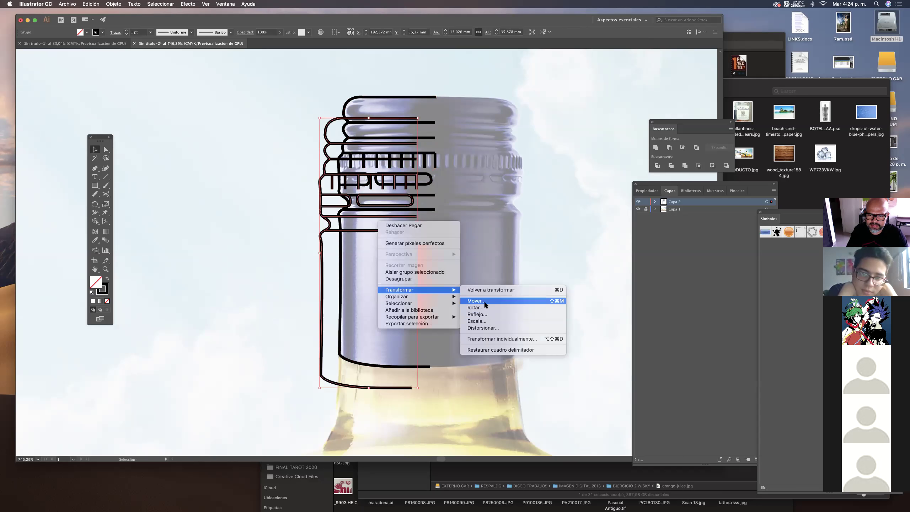
left_click(481, 315)
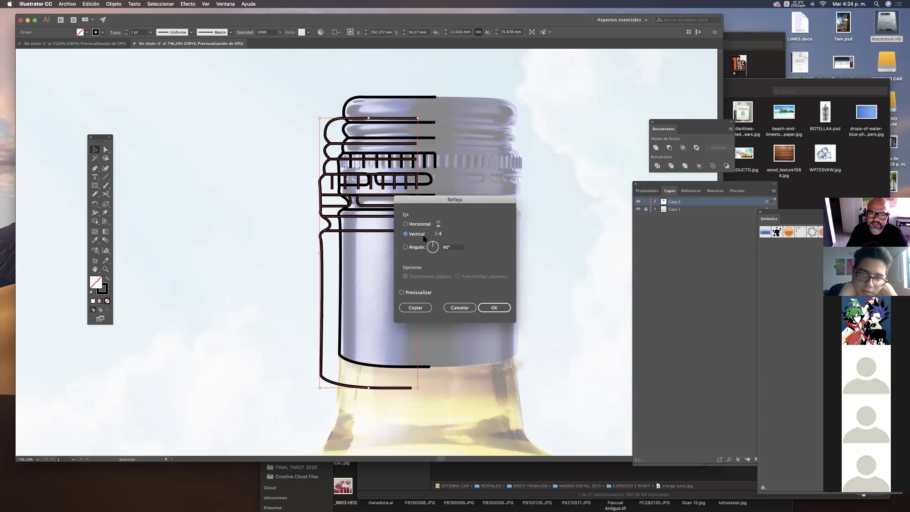
left_click(494, 307)
left_click_drag(416, 172, 519, 149)
left_click(563, 157)
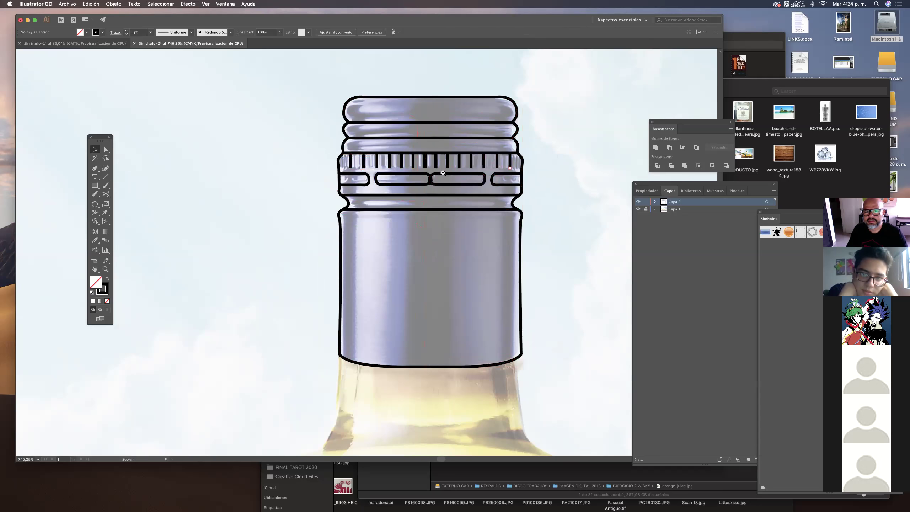
Step: Set the stroke weight of both cap halves to 3 pt
left_click_drag(444, 173, 352, 261)
left_click_drag(405, 249, 423, 243)
scroll(498, 183, "up", 4)
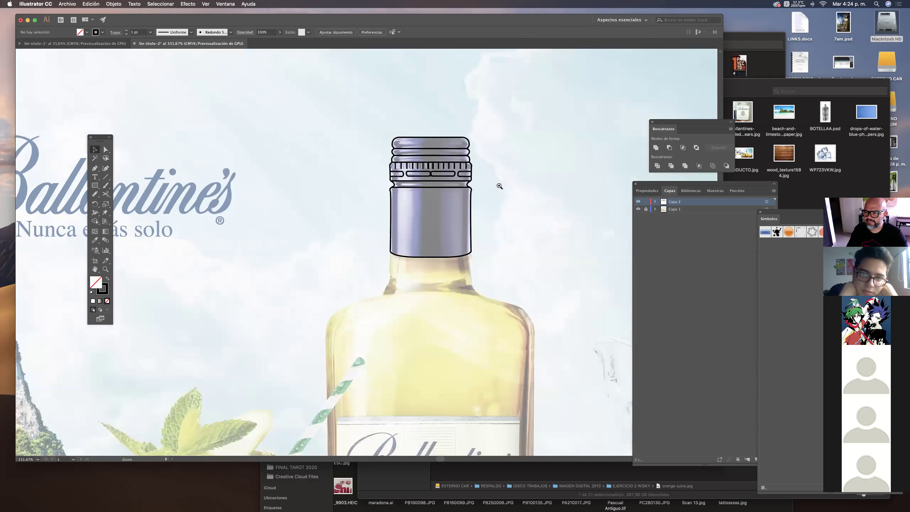
scroll(498, 188, "down", 1)
left_click(454, 226)
left_click(151, 33)
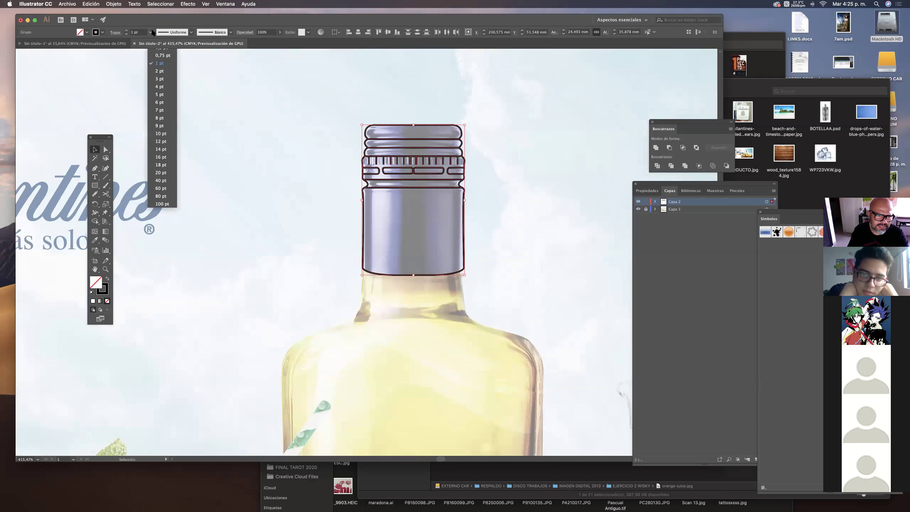
left_click(159, 79)
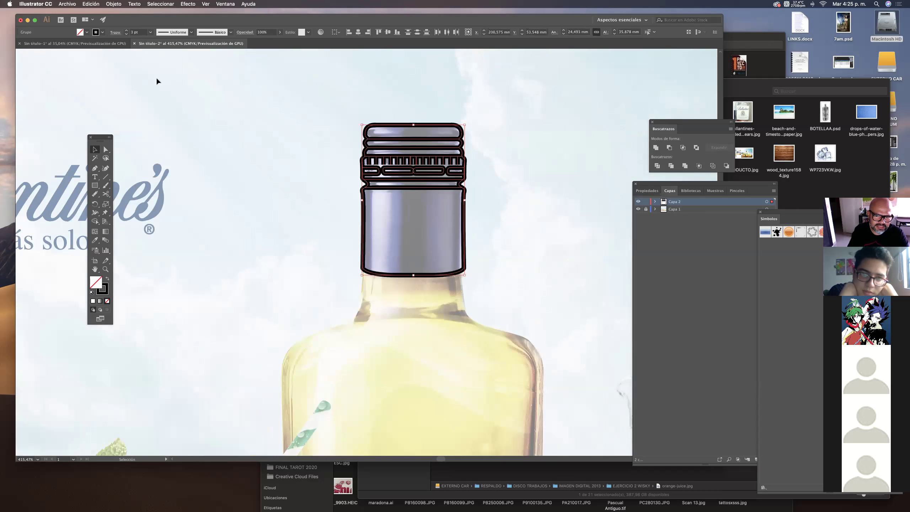
left_click(162, 86)
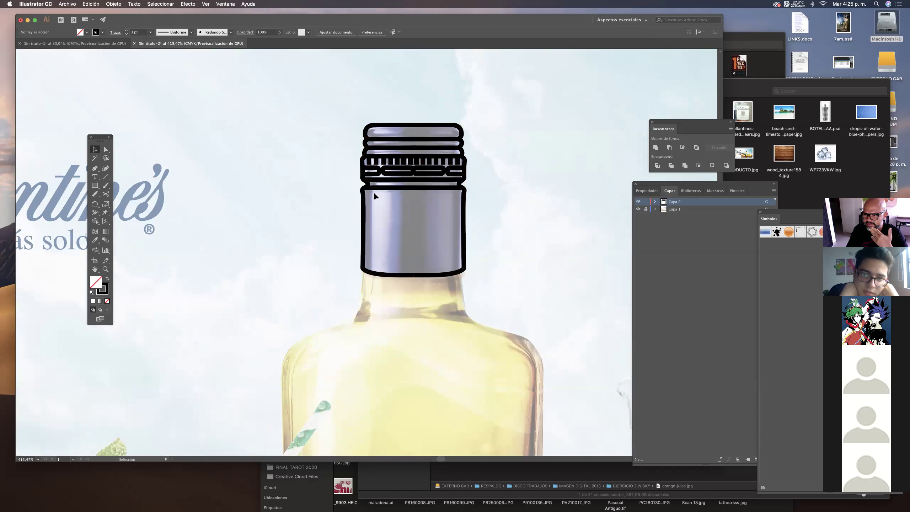
Step: Set the stroke weight of both cap halves to 2 pt
left_click_drag(518, 309, 283, 143)
left_click(150, 33)
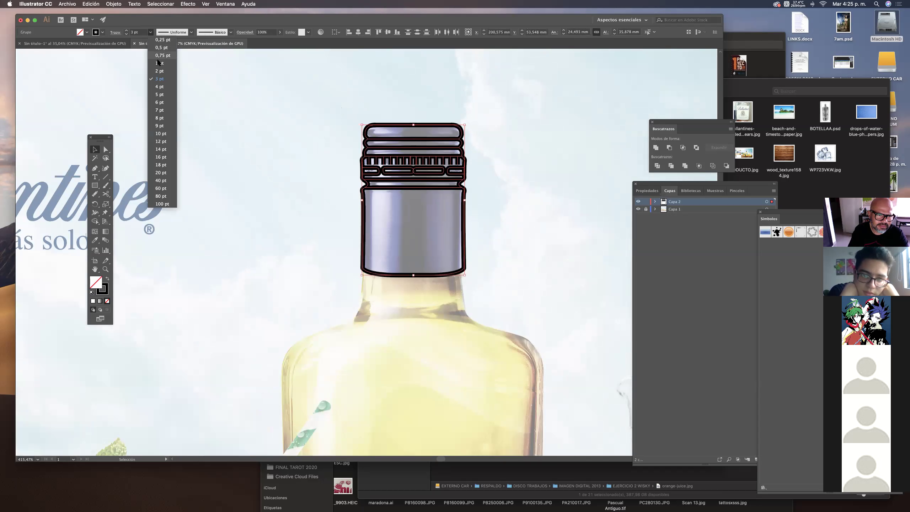
left_click(167, 72)
left_click(167, 73)
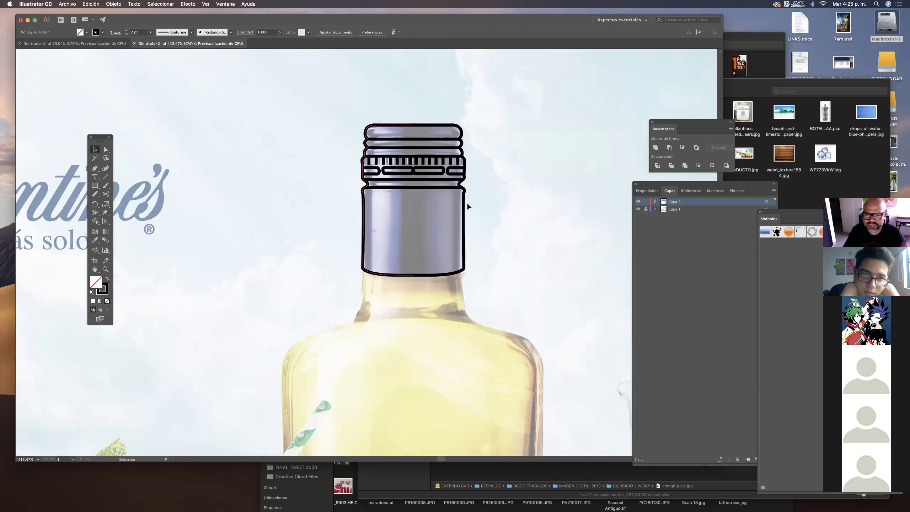
Step: Start the bottle outline with the Pen tool at the cap's lower left corner and trace down the neck onto the left shoulder
left_click_drag(462, 199, 474, 156)
scroll(431, 218, "down", 4)
key("p")
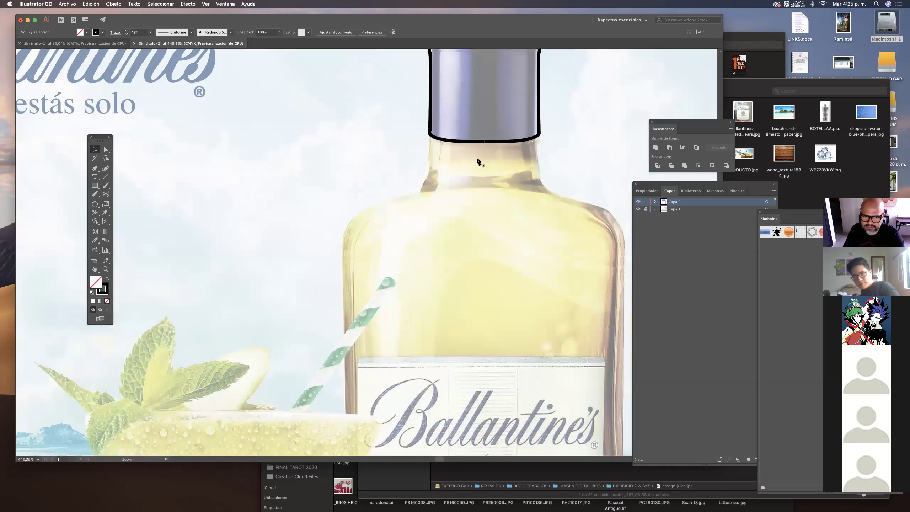
left_click(473, 157)
left_click_drag(431, 133, 523, 144)
left_click(523, 144)
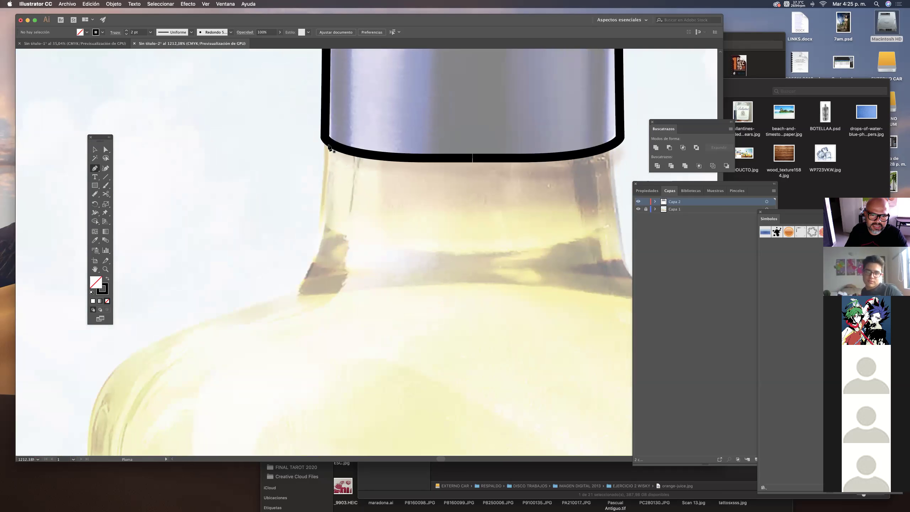
left_click(331, 144)
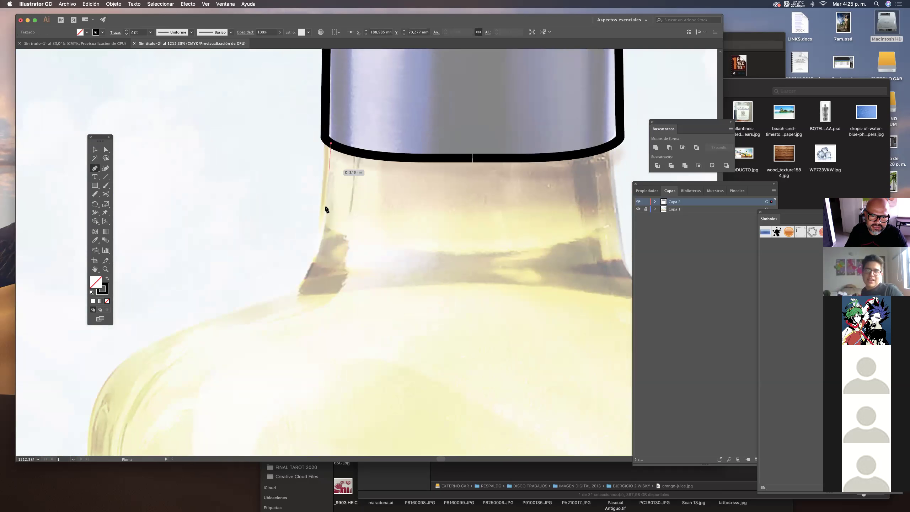
left_click_drag(317, 264, 305, 294)
left_click_drag(245, 309, 206, 317)
Step: Continue the outline around the left shoulder and down the bottle's side to the cocktail glass rim, leaving the path open
left_click_drag(298, 221, 475, 46)
left_click_drag(266, 256, 263, 345)
left_click_drag(323, 250, 230, 300)
left_click(376, 211, "super")
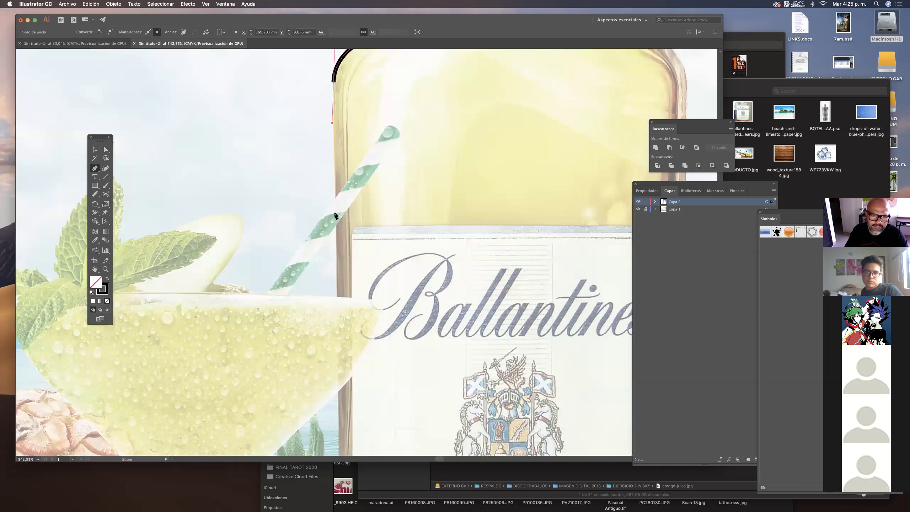
left_click(334, 216, "super")
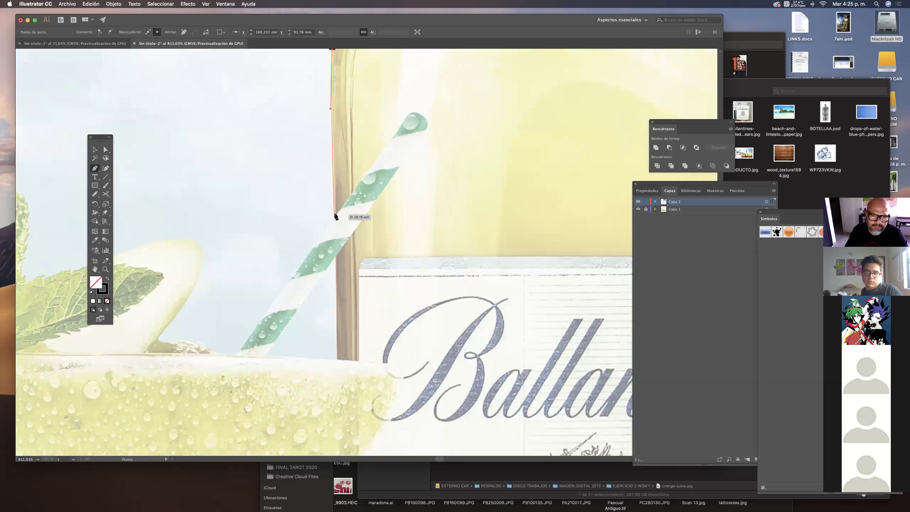
left_click(339, 359)
left_click(369, 262, "super")
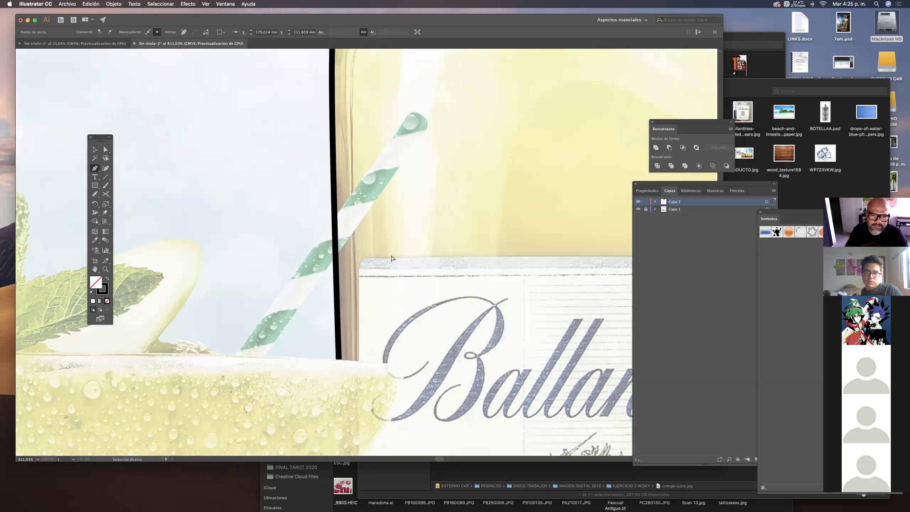
Step: Trace the striped straw as a separate open path from the glass rim up around its rounded tip and back down to the rim
left_click(371, 260, "alt+super")
left_click(403, 226, "alt+super")
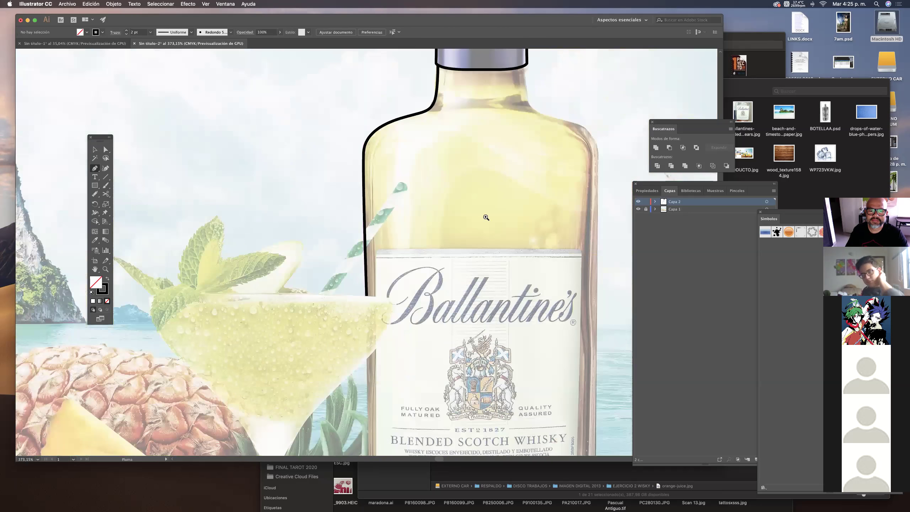
left_click_drag(409, 162, 336, 324)
left_click(271, 380)
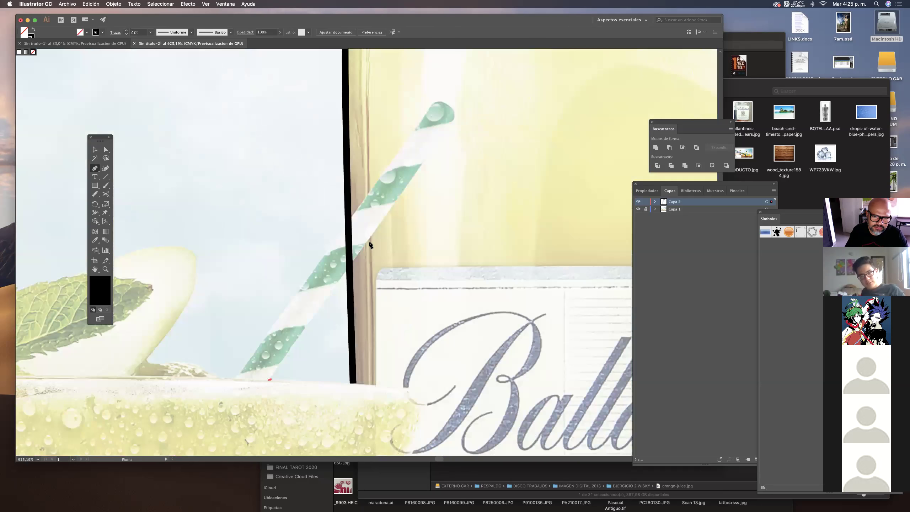
left_click(450, 128)
left_click_drag(448, 105, 419, 123)
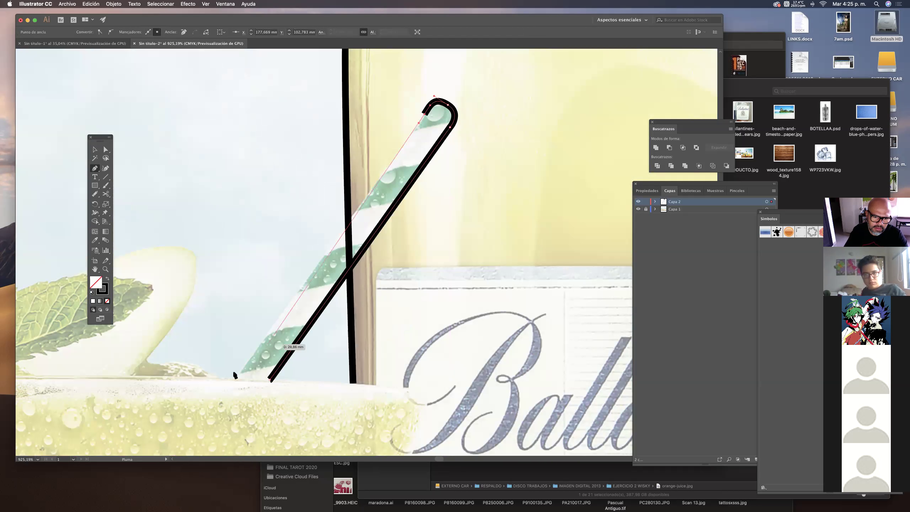
left_click(237, 376)
left_click(271, 431, "super")
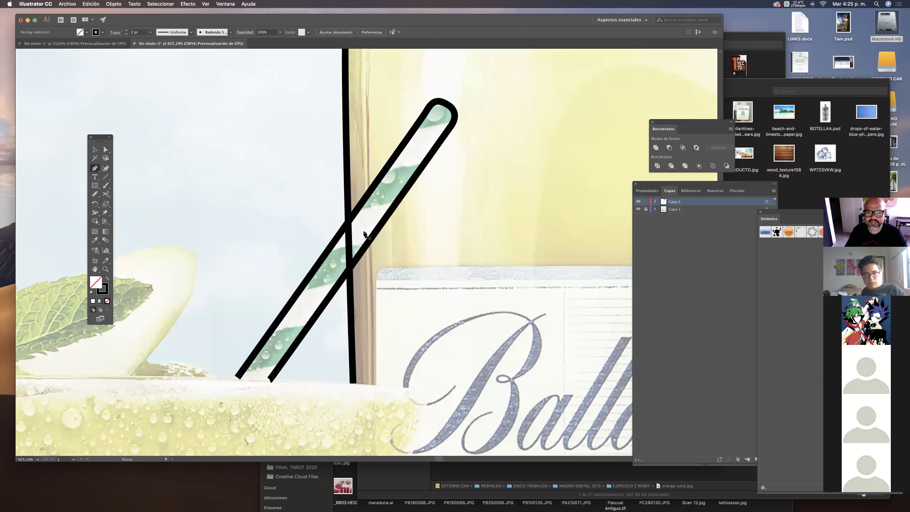
key("super+space")
left_click(435, 258)
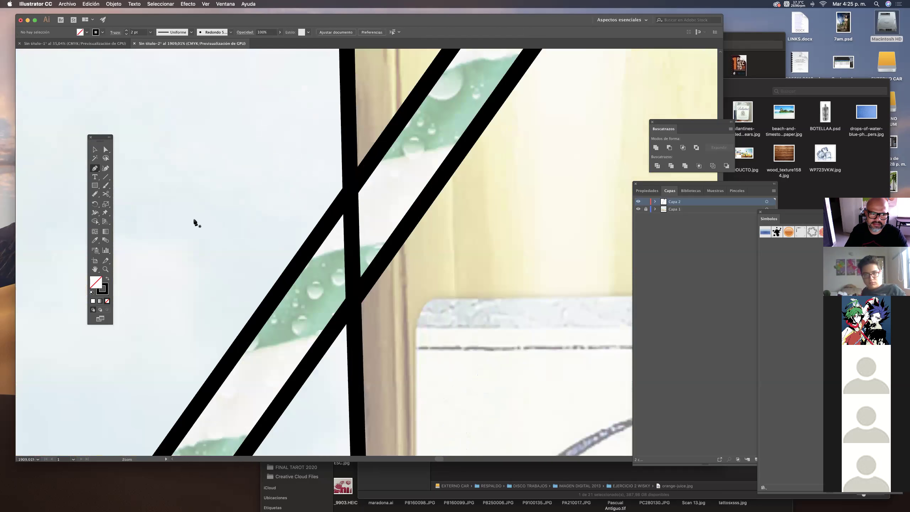
Step: Cut the bottle's left side line with the Scissors tool where it crosses each edge of the straw
left_click(345, 250)
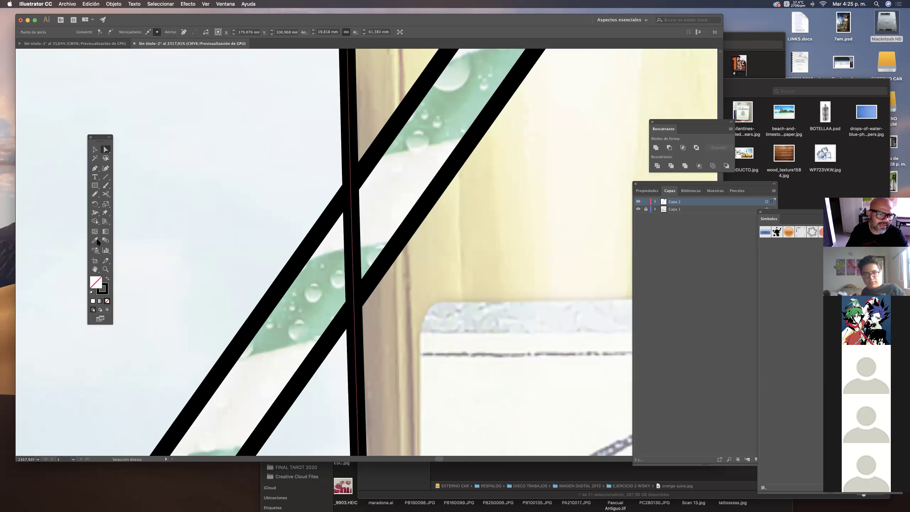
left_click(106, 194)
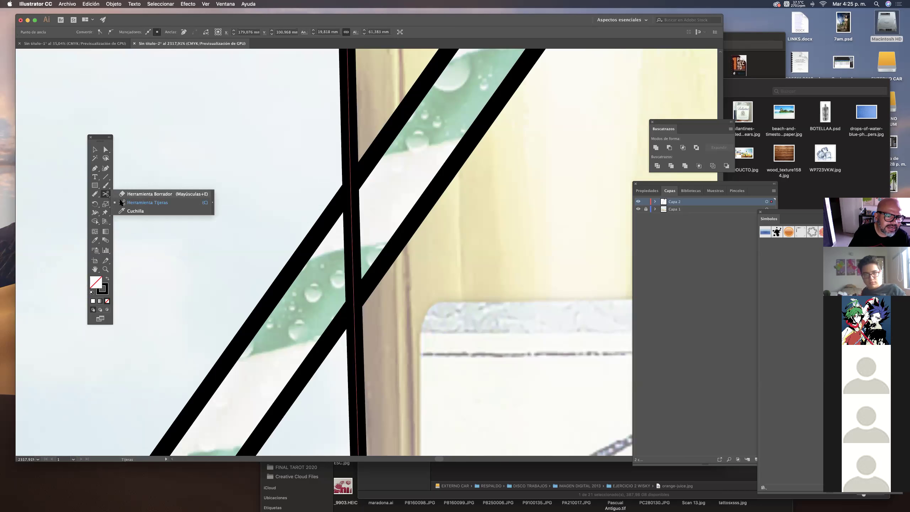
left_click(351, 186)
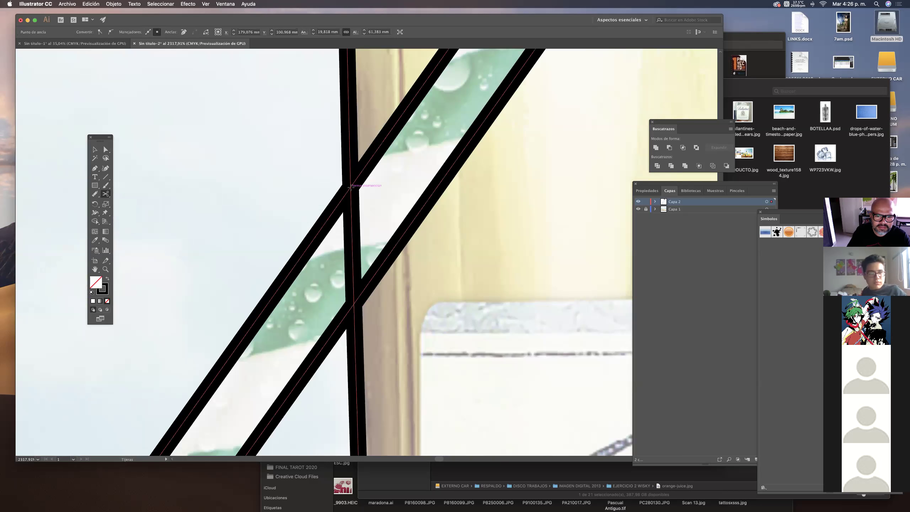
left_click(355, 296)
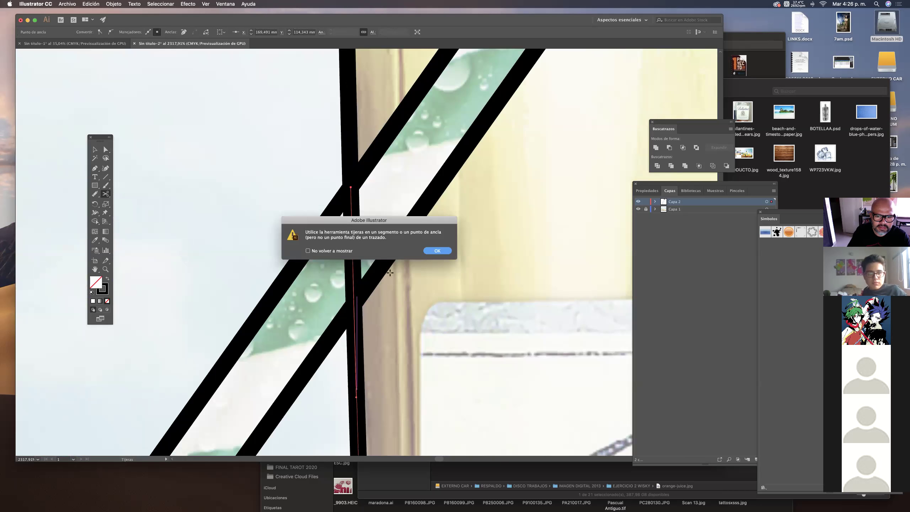
left_click(437, 250)
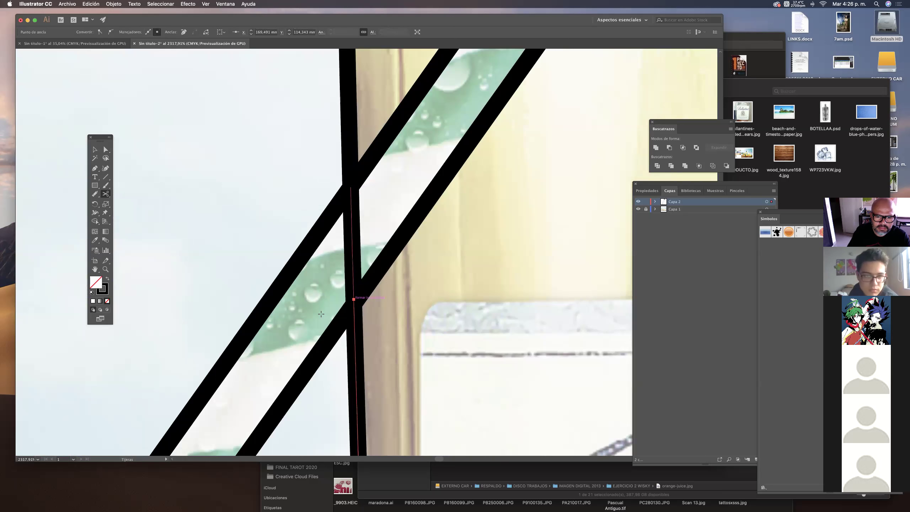
Step: Delete the piece of the bottle's side line that runs across the inside of the straw
left_click(106, 150)
left_click(154, 191)
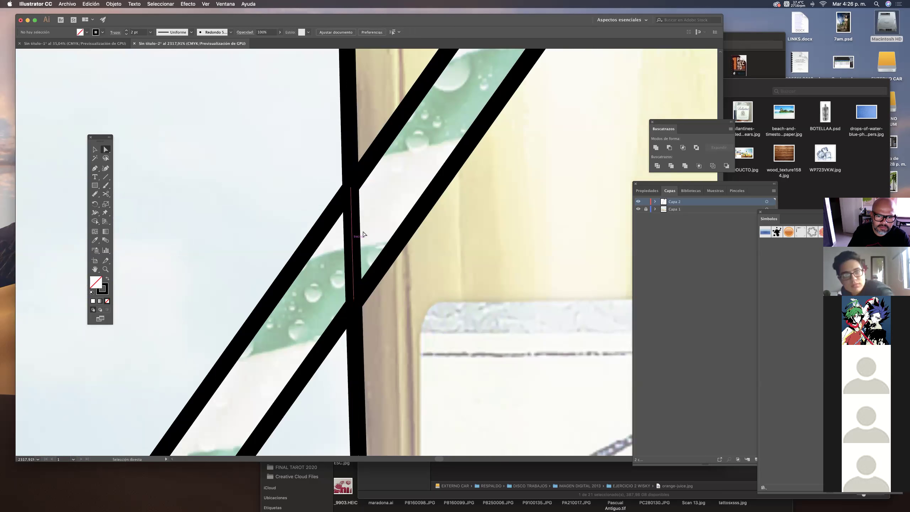
left_click(351, 251)
key("Delete")
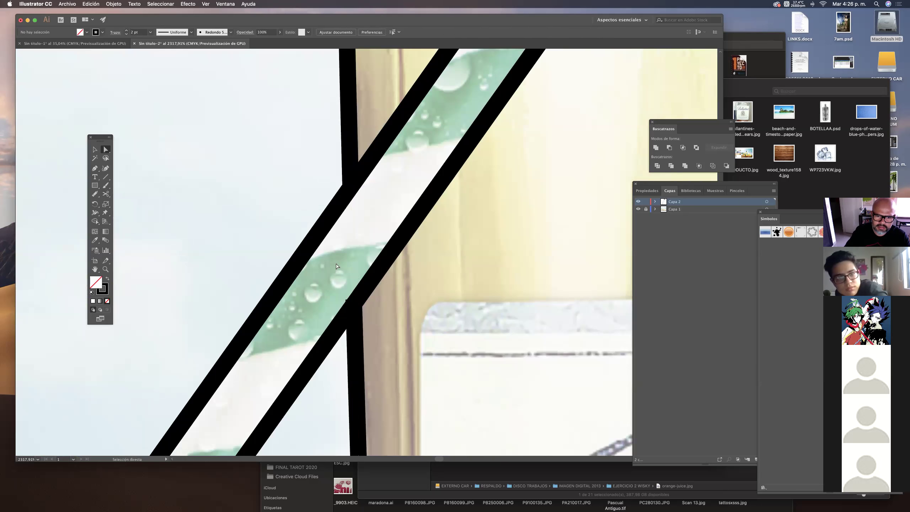
Step: Start the bottle's right outline with the Pen tool at the cap's lower right corner and trace the neck and around the right shoulder
left_click_drag(371, 242, 353, 256)
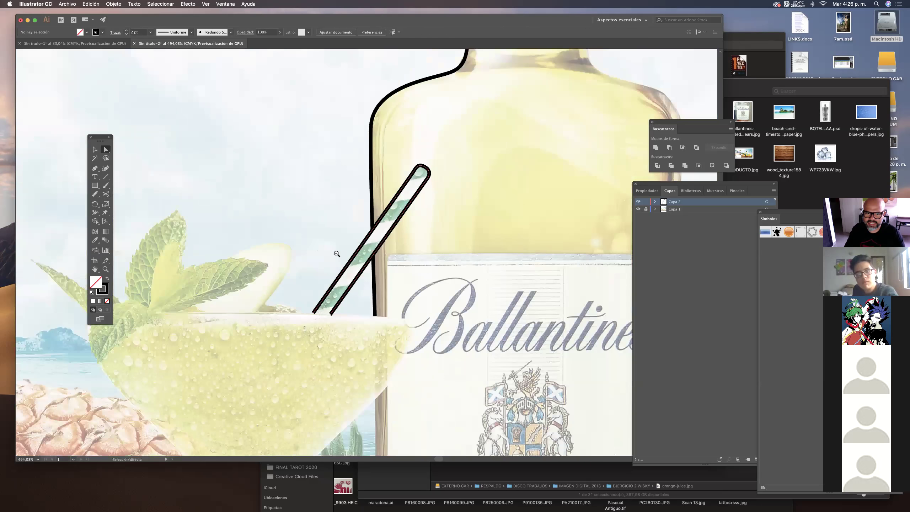
scroll(355, 250, "down", 3)
scroll(492, 188, "down", 2)
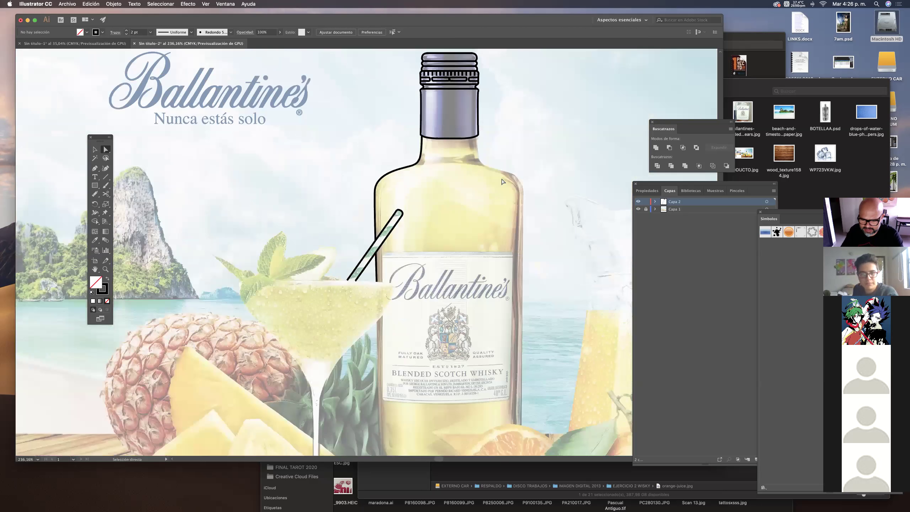
scroll(430, 144, "down", 2)
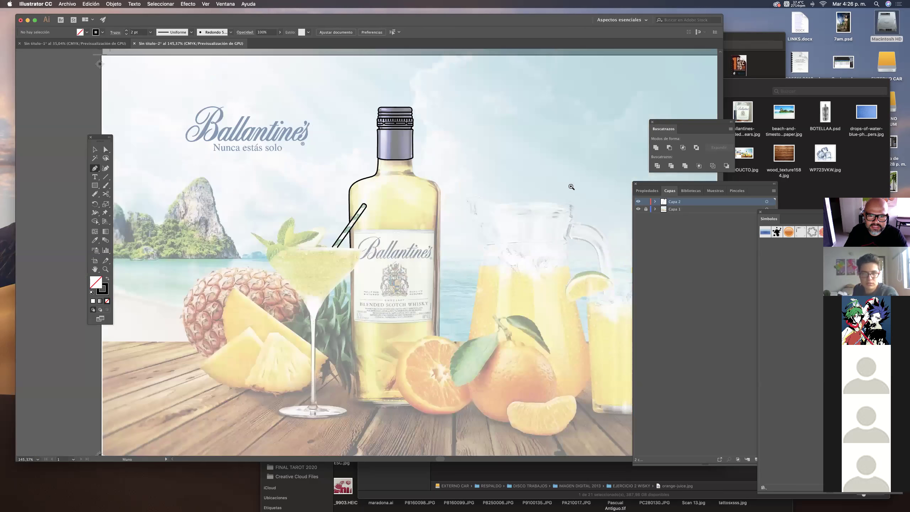
scroll(447, 116, "up", 5)
left_click(444, 116)
left_click_drag(468, 210, 516, 343)
scroll(494, 210, "down", 2)
scroll(494, 209, "right", 4)
left_click_drag(510, 303, 491, 144)
left_click_drag(508, 342, 512, 124)
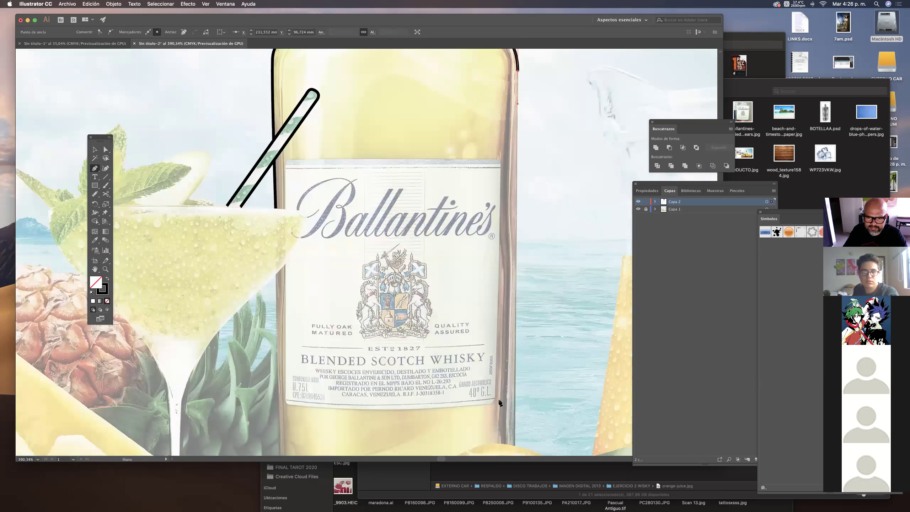
Step: Continue the outline down the bottle's right side, across the base behind the orange slice and around the rounded lower left corner
scroll(504, 411, "down", 5)
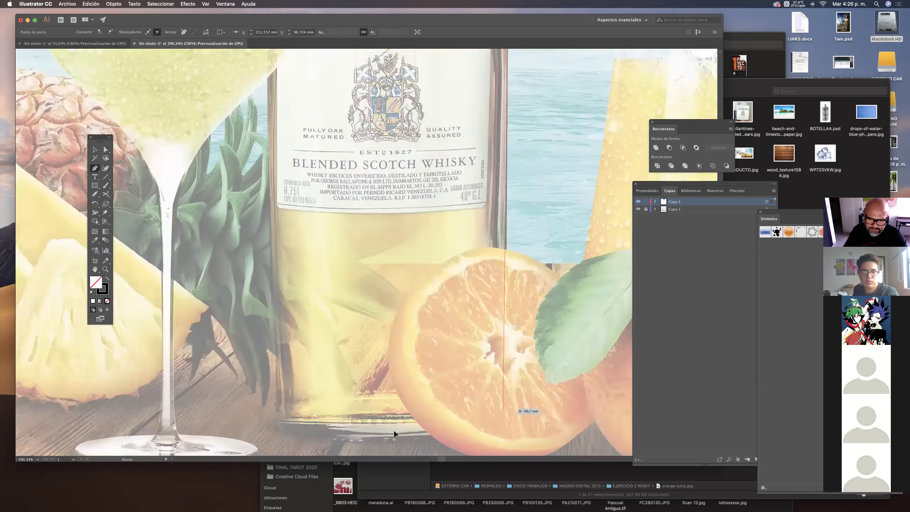
left_click(503, 409)
left_click_drag(444, 437, 385, 437)
left_click_drag(294, 434, 277, 382)
Step: Bring the outline up the bottle's left side to the underside of the cocktail glass and end the path open
key("space")
scroll(382, 330, "up", 4)
scroll(382, 330, "left", 3)
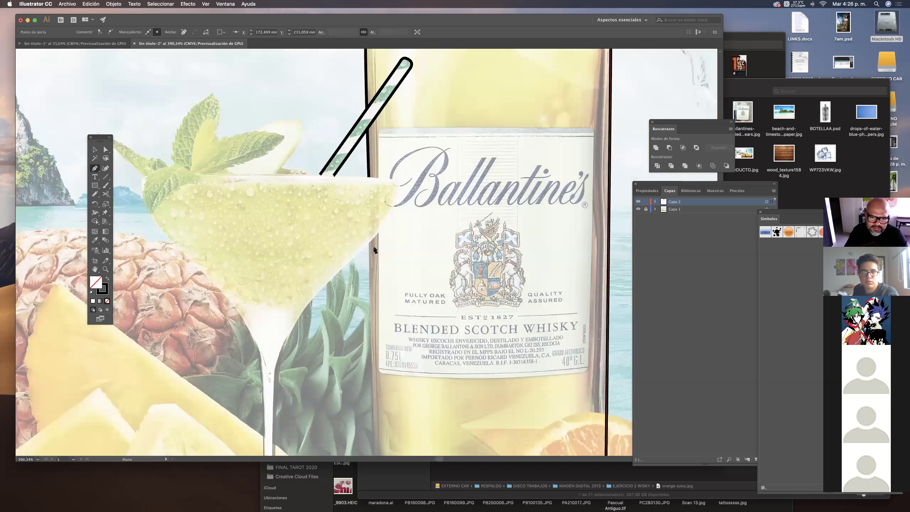
left_click(370, 244)
left_click(411, 203, "super")
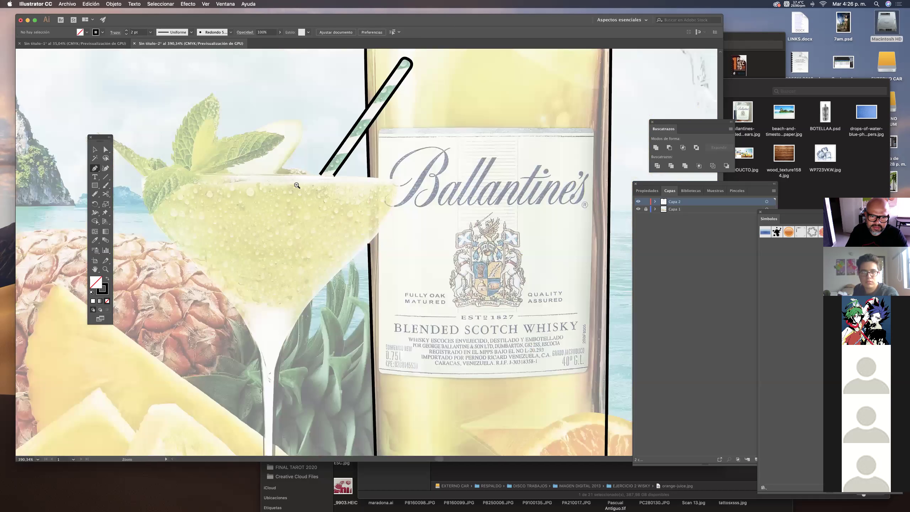
Step: Draw a shallow arched open path across the bottle from the left shoulder to the right shoulder, just below the neck
left_click_drag(295, 186, 234, 190)
left_click_drag(358, 242, 425, 161)
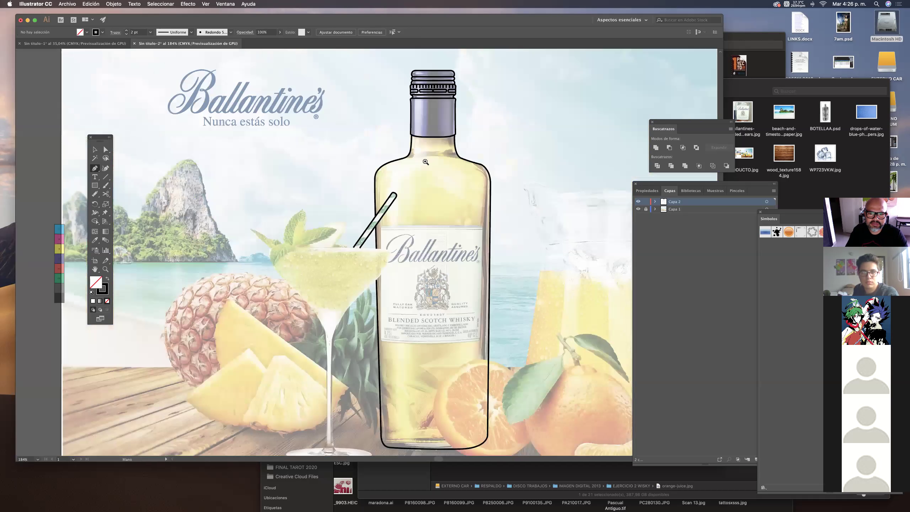
scroll(315, 187, "up", 5)
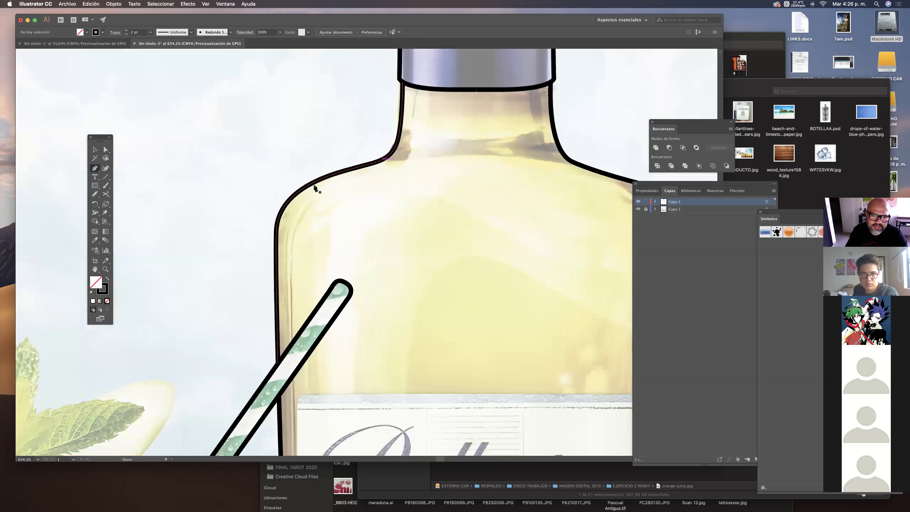
left_click(314, 184)
left_click_drag(510, 185, 623, 199)
left_click(531, 166, "super")
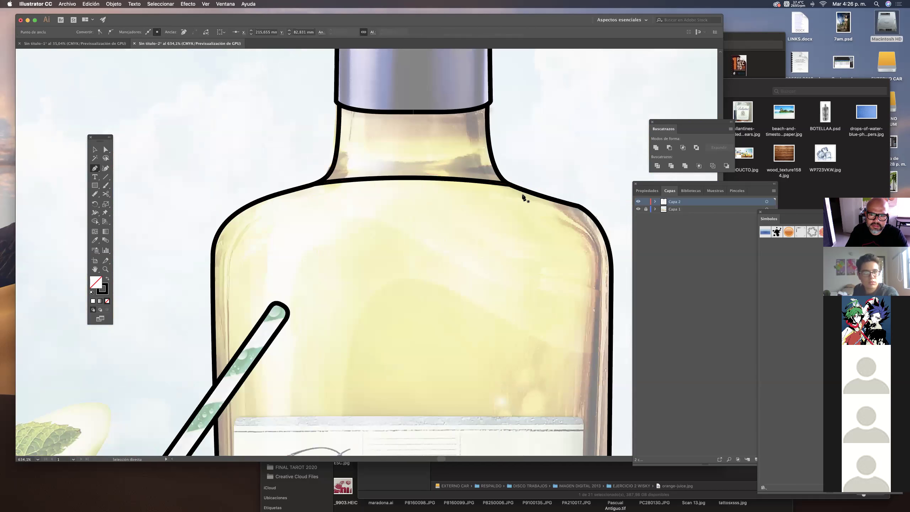
Step: Trace the Ballantine's label as a closed path with straight sides and four rounded corners
left_click_drag(490, 202, 398, 211)
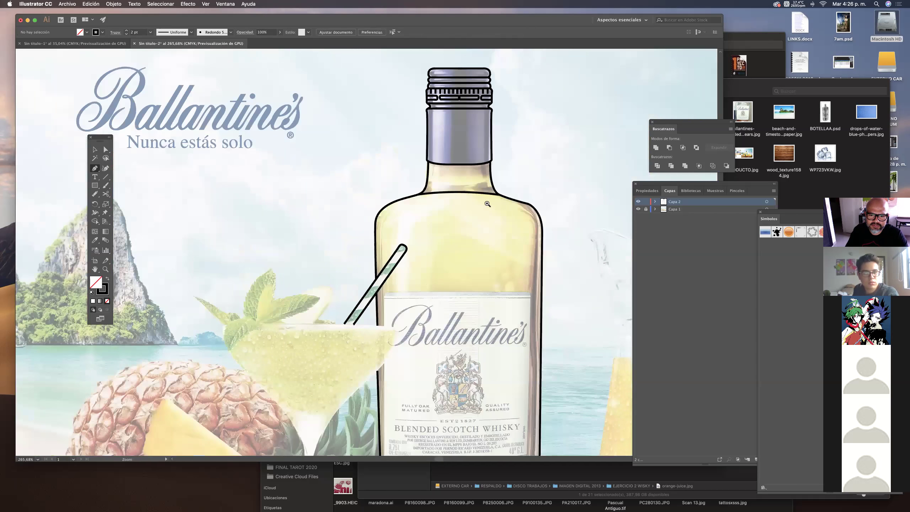
scroll(487, 204, "up", 2)
scroll(390, 185, "down", 5)
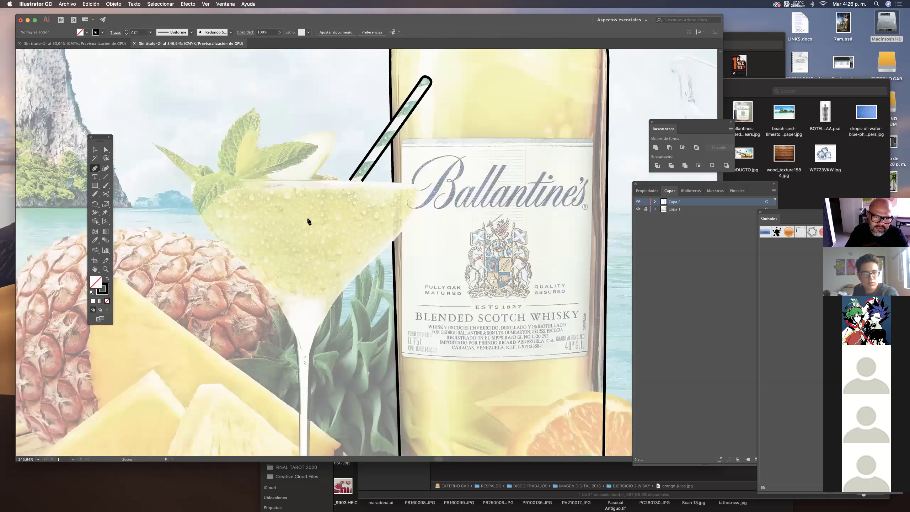
scroll(308, 219, "up", 1)
left_click(303, 122)
mouse_move(307, 364)
left_mouse_down()
mouse_move(315, 376)
mouse_move(338, 377)
left_mouse_up()
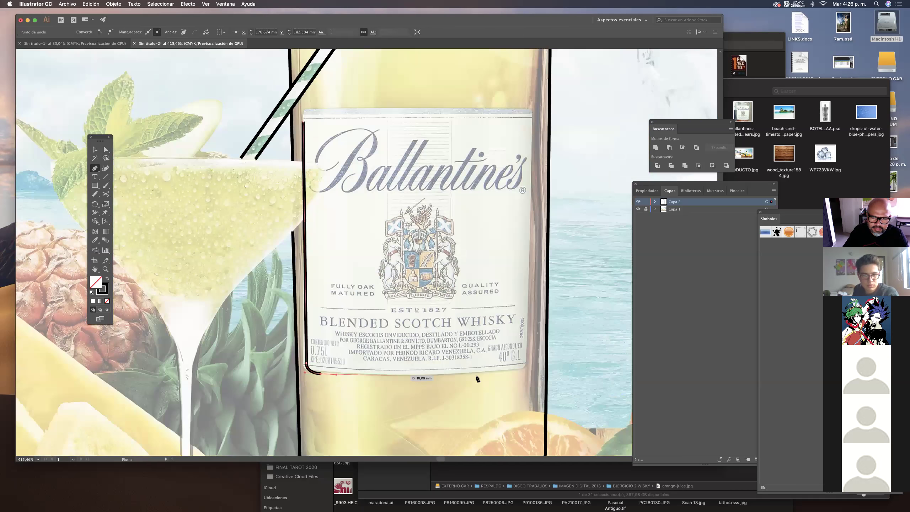
mouse_move(516, 369)
left_mouse_down()
mouse_move(530, 357)
mouse_move(530, 333)
left_mouse_up()
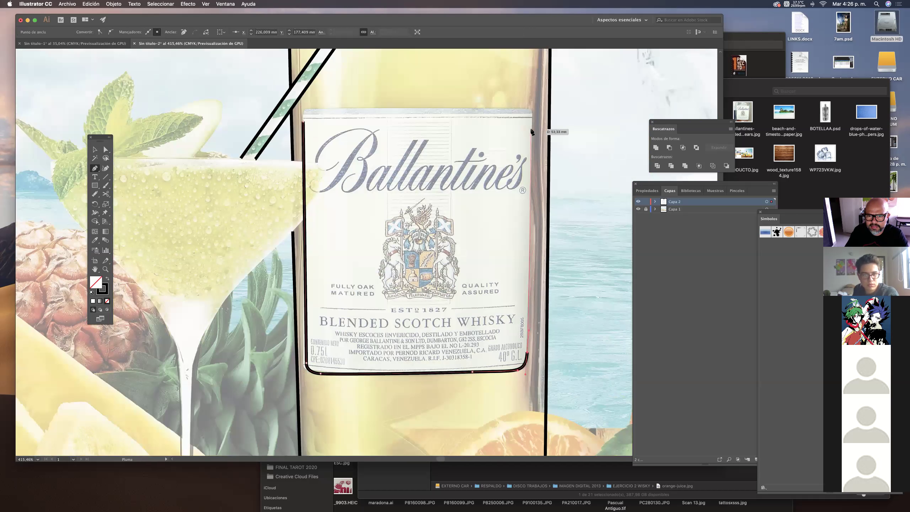
left_click_drag(531, 116, 508, 105)
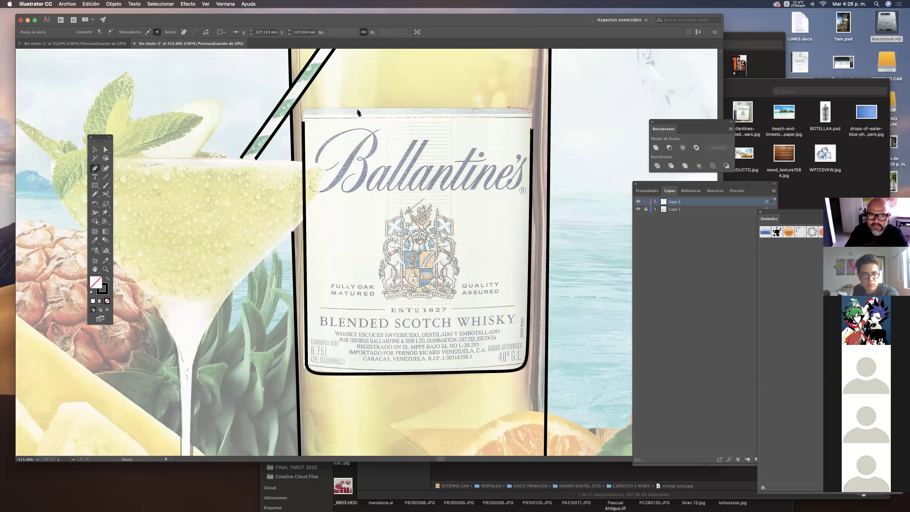
left_click(319, 108)
left_click_drag(303, 122, 304, 133)
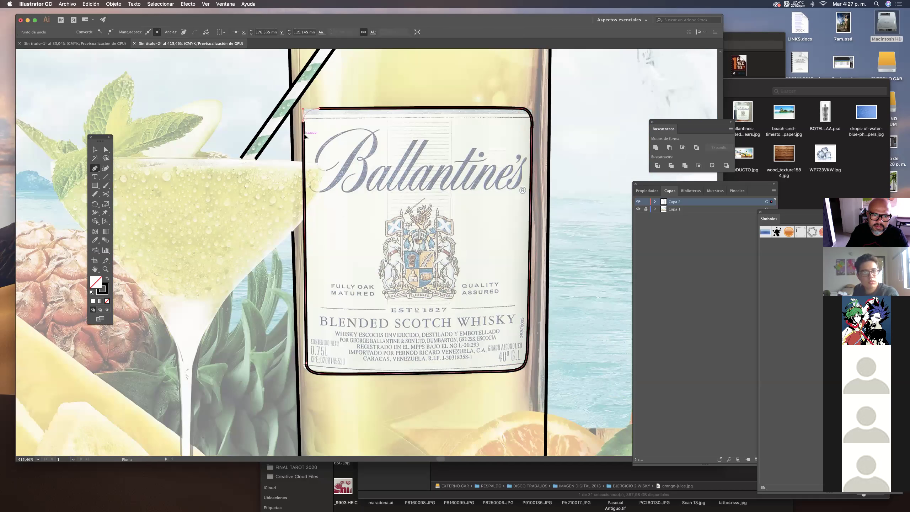
left_click(351, 171, "super")
Step: Draw the front curve of the glass base as an open path from the bottle's lower left corner to its lower right corner
left_click_drag(349, 196, 272, 197)
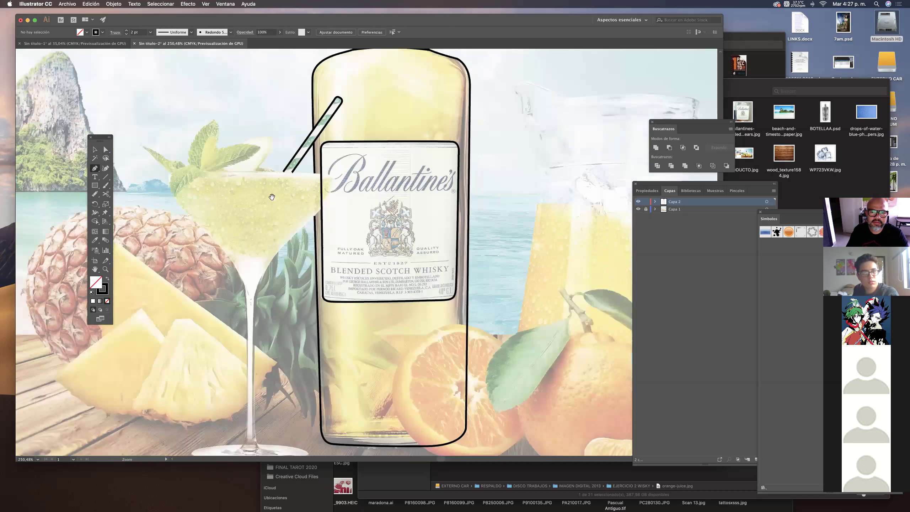
scroll(424, 418, "down", 1)
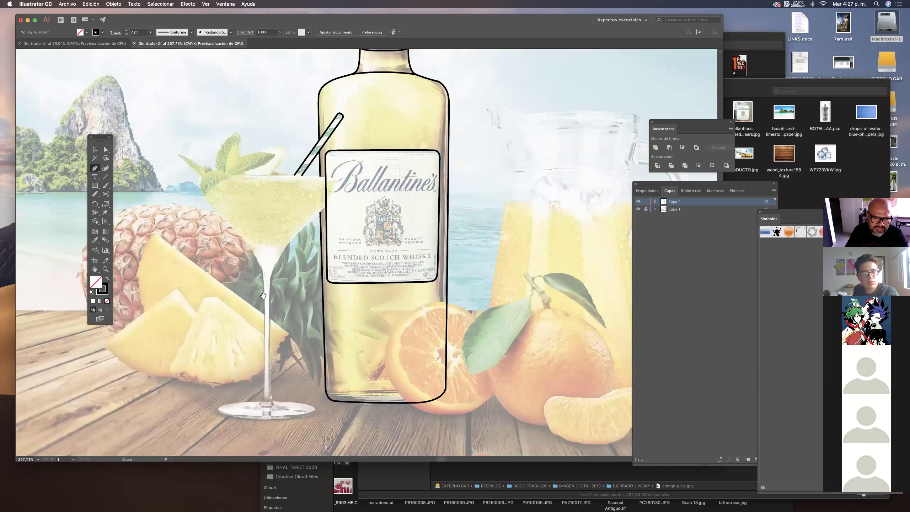
scroll(143, 285, "up", 7)
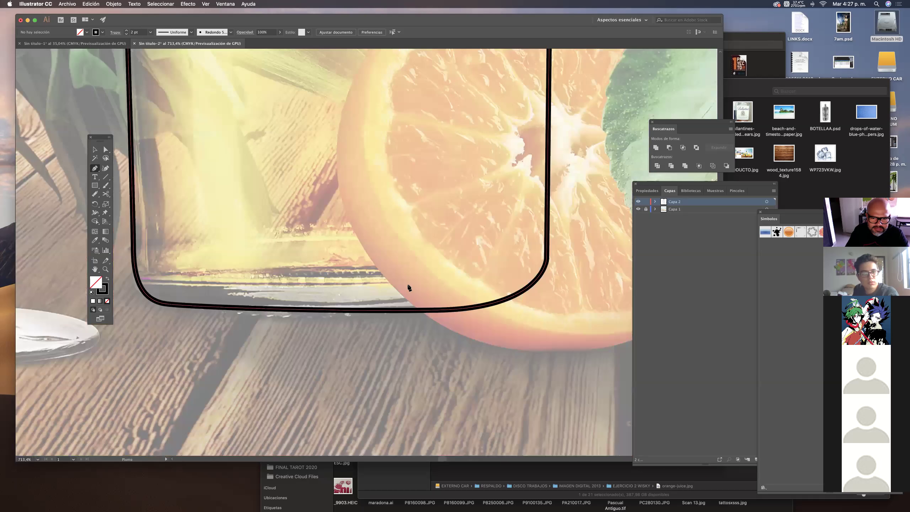
left_click_drag(506, 273, 526, 273)
left_click(543, 271)
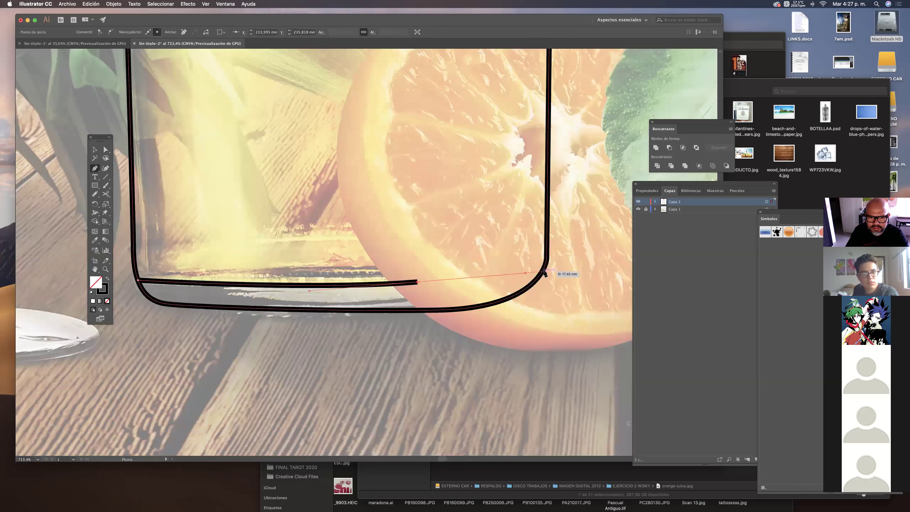
left_click(516, 258, "super")
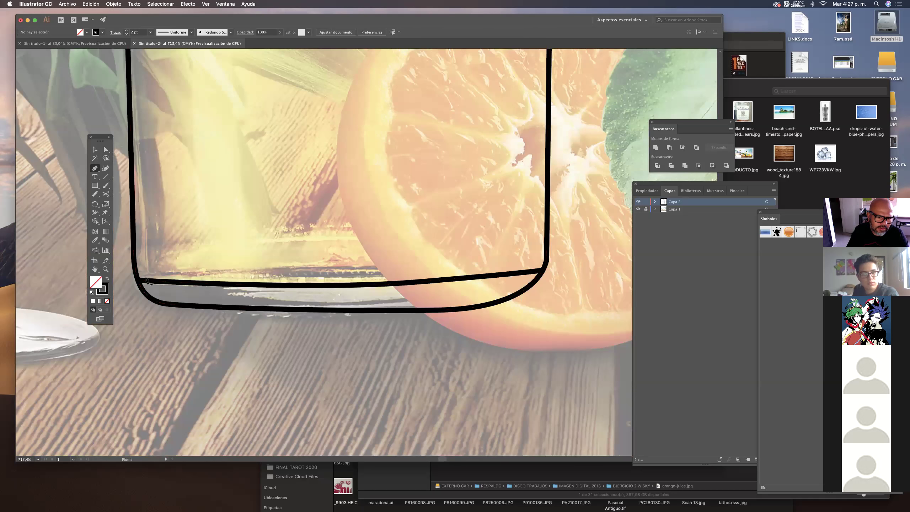
Step: Draw the back curve of the glass base as an open arch above the front curve, joining both lower corners of the bottle
left_click_drag(163, 249, 203, 244)
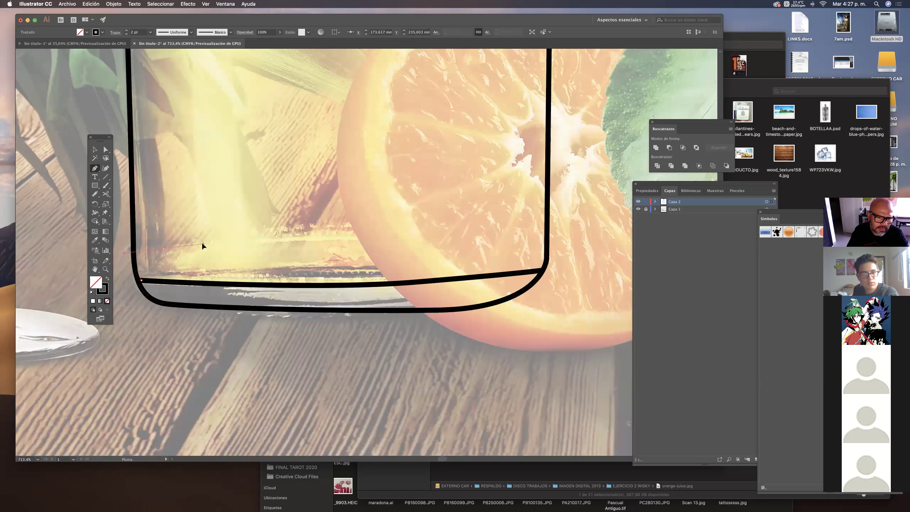
left_click_drag(358, 239, 440, 241)
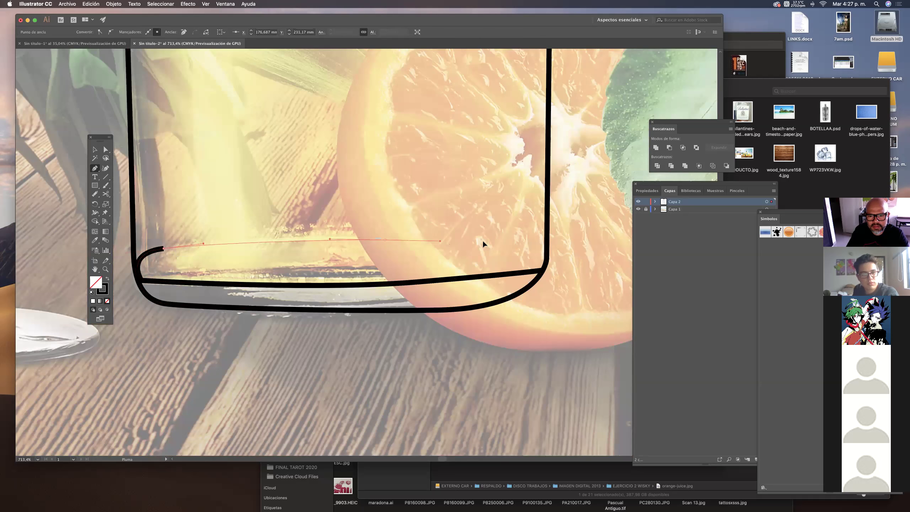
left_click_drag(547, 259, 548, 277)
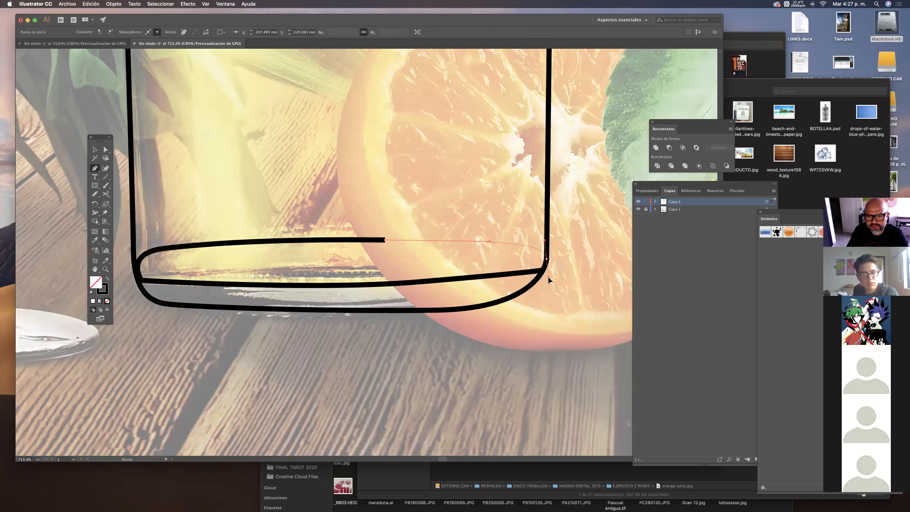
left_click(504, 216, "super")
Step: Trace the cocktail glass's rim from its left edge to its right edge and curve the path down around the right corner
left_click_drag(386, 241, 362, 302)
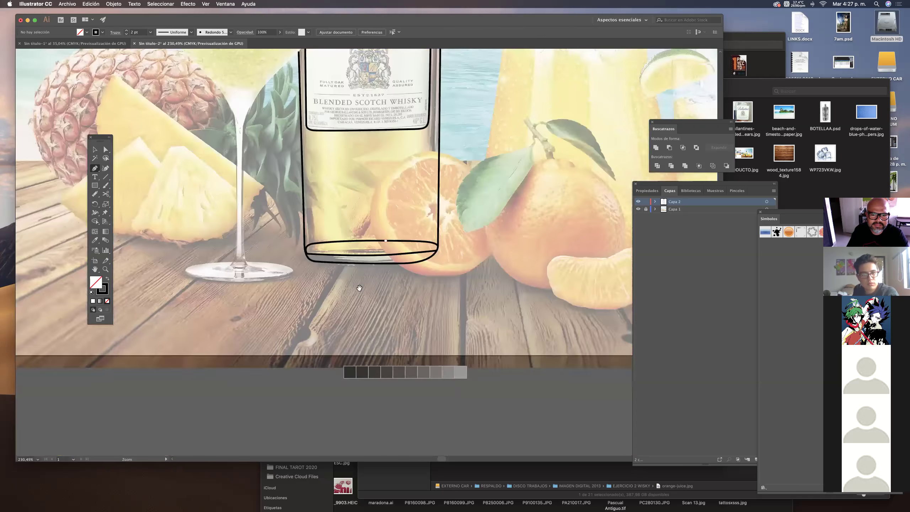
left_click_drag(319, 223, 304, 327)
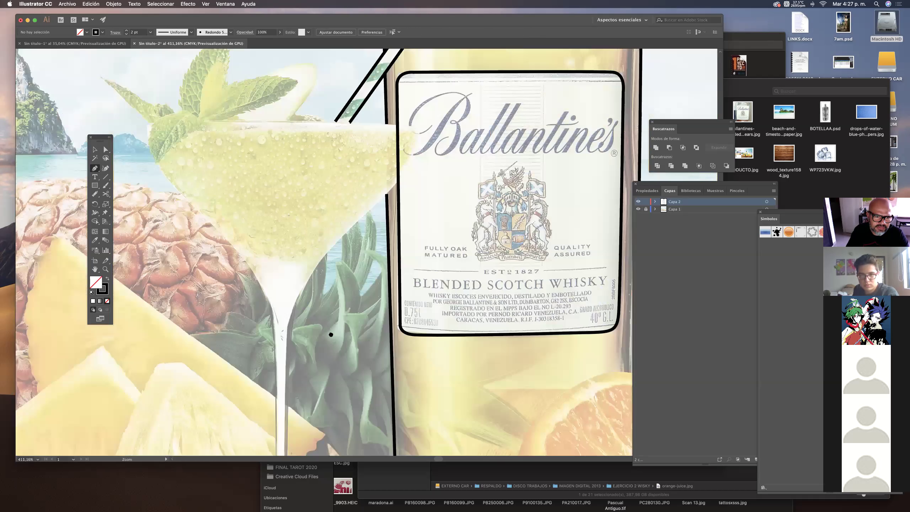
scroll(161, 147, "up", 3)
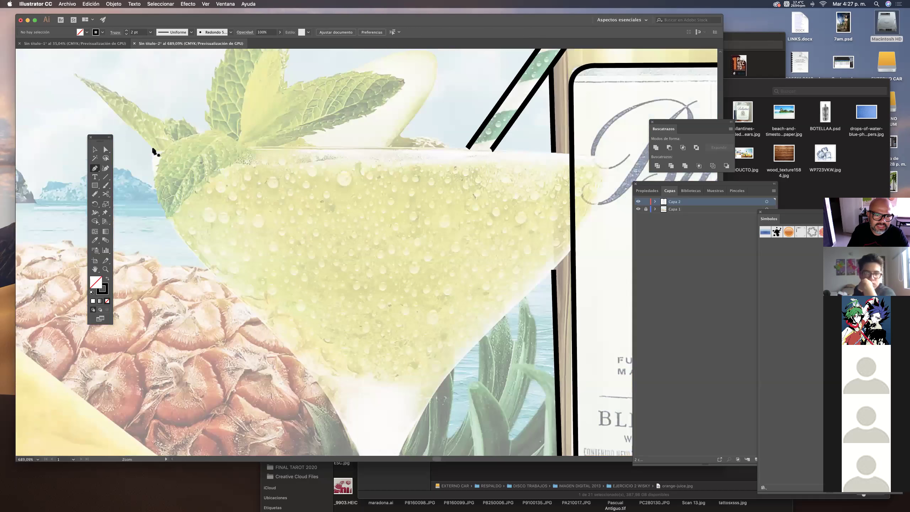
left_click(563, 153)
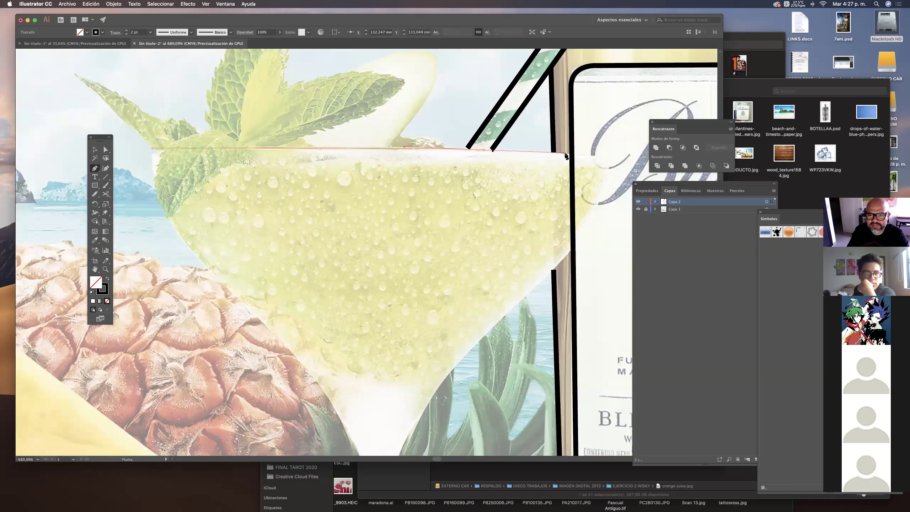
left_click_drag(565, 153, 438, 155)
left_click_drag(467, 157, 476, 184)
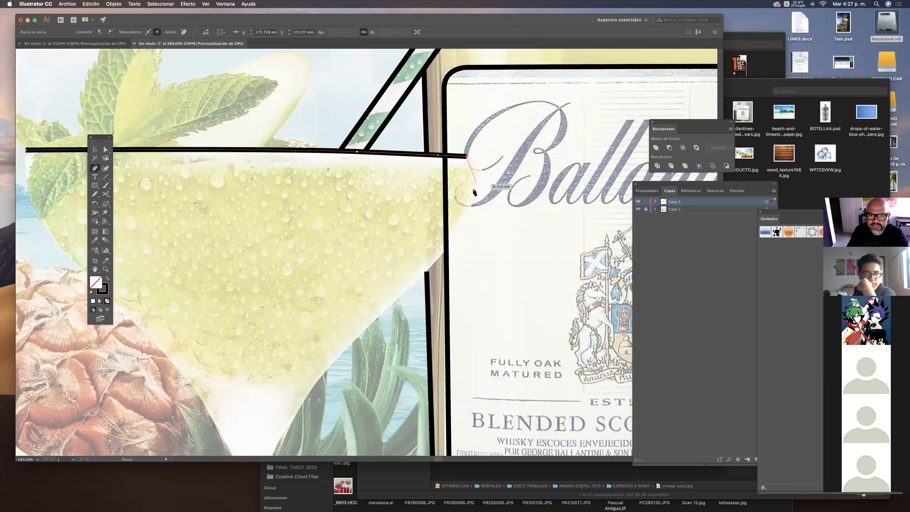
Step: Continue the rim path down the right side of the bowl and stem, flaring it outward onto the foot
scroll(406, 211, "down", 5)
scroll(406, 210, "left", 2)
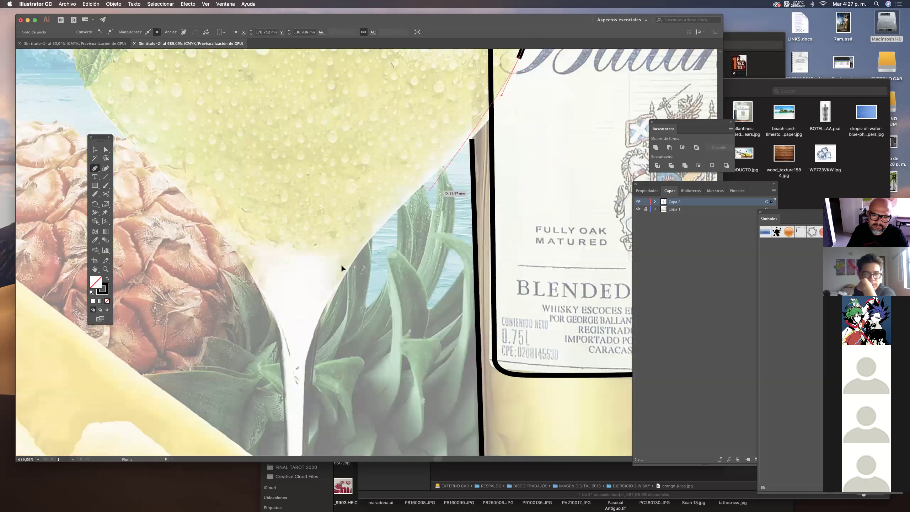
left_click(337, 279)
scroll(347, 204, "down", 7)
scroll(347, 204, "left", 2)
left_click(334, 314)
scroll(341, 303, "down", 7)
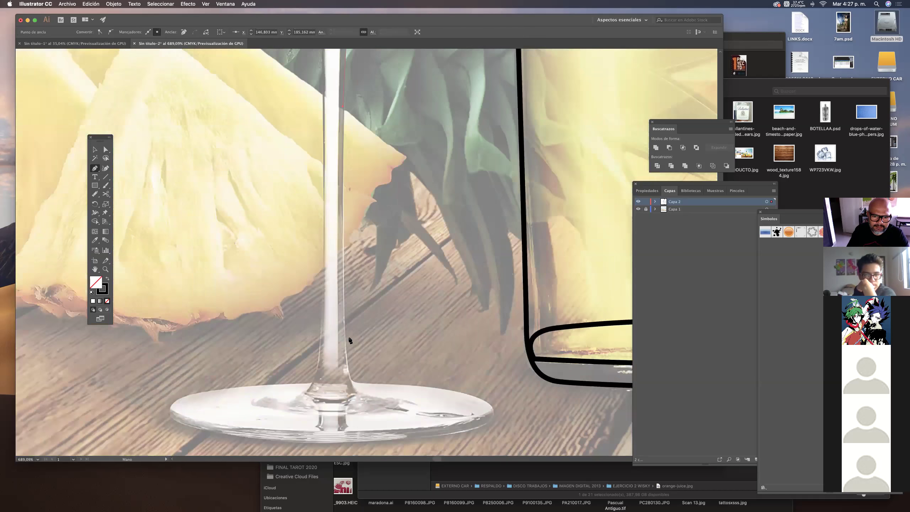
scroll(365, 400, "down", 1)
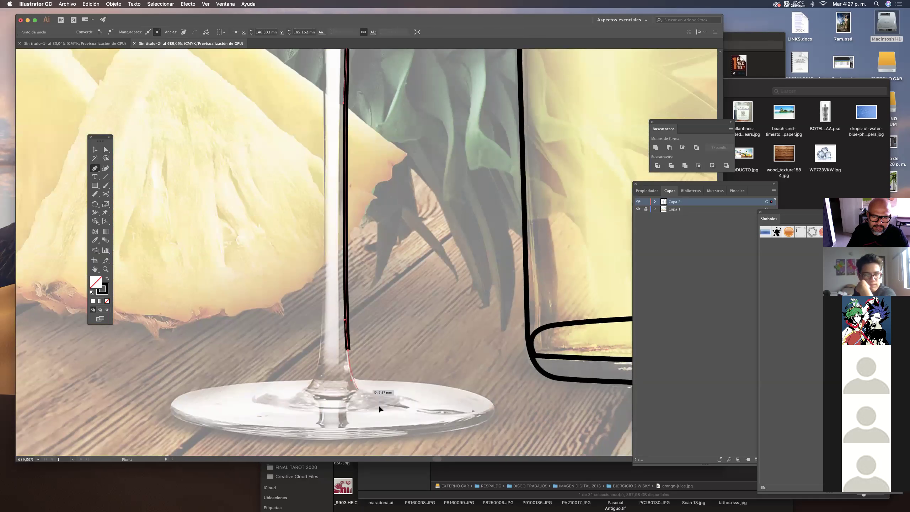
Step: Trace the left side of the cocktail glass as an open path from the foot up the stem and bowl to the rim
left_click(298, 400)
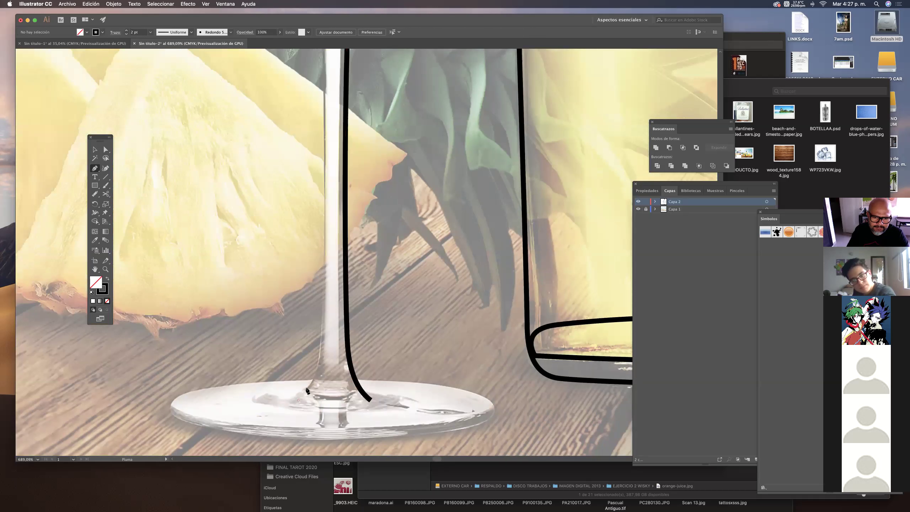
left_click_drag(322, 333, 320, 275)
left_click(329, 196)
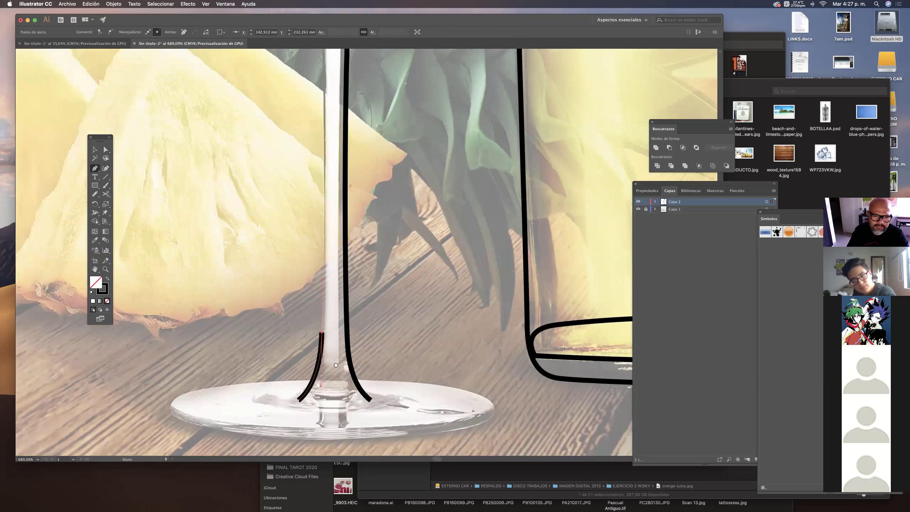
scroll(331, 251, "up", 7)
left_click_drag(329, 190, 329, 183)
left_click_drag(316, 119, 357, 282)
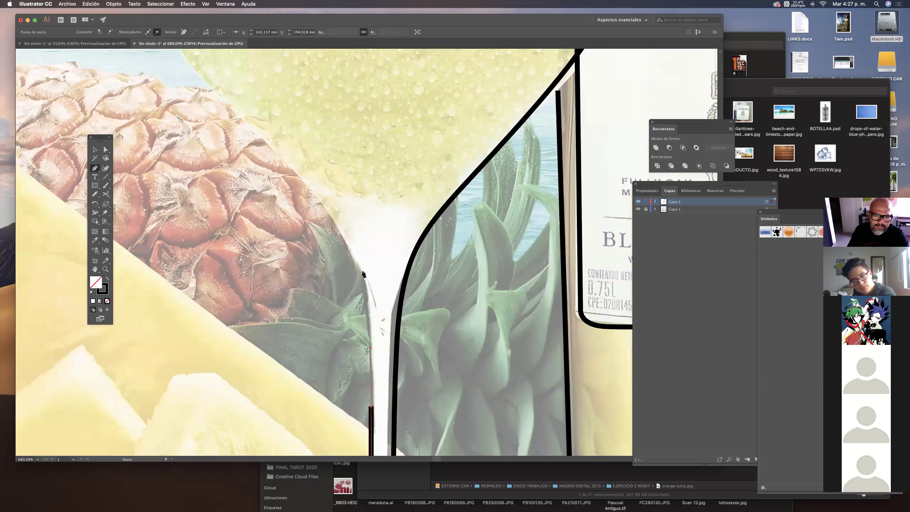
scroll(363, 275, "up", 5)
left_click(363, 274)
left_click_drag(288, 133, 293, 111)
left_click(386, 173, "super")
Step: Trace the edge of the glass's foot as an open oval path from the stem's left side around to its right side
scroll(445, 194, "down", 5)
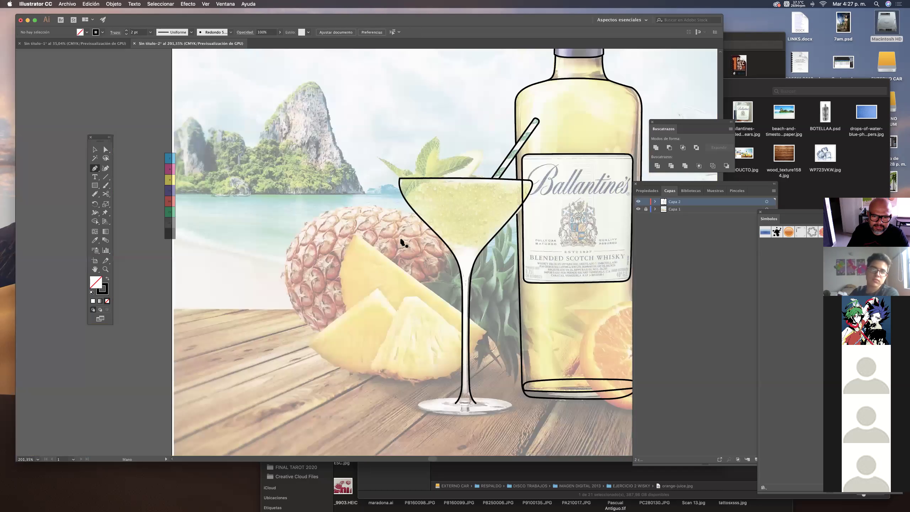
scroll(402, 243, "up", 5)
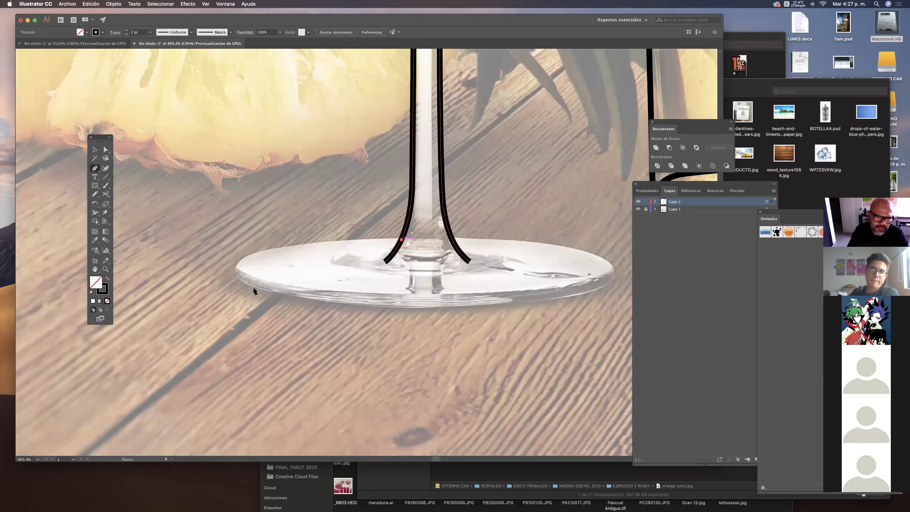
left_click_drag(284, 246, 241, 254)
left_click_drag(256, 288, 309, 301)
left_click_drag(394, 305, 263, 285)
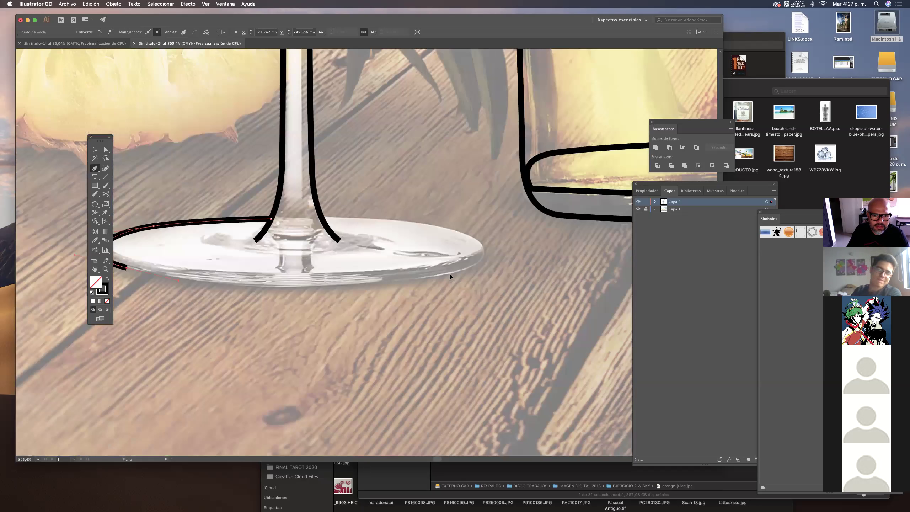
left_click_drag(465, 235, 405, 221)
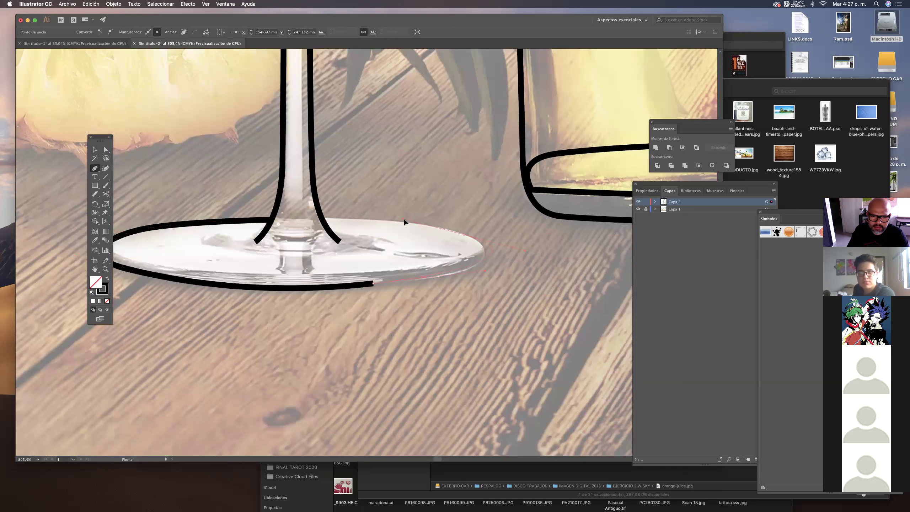
left_click(324, 219)
left_click(446, 231, "super")
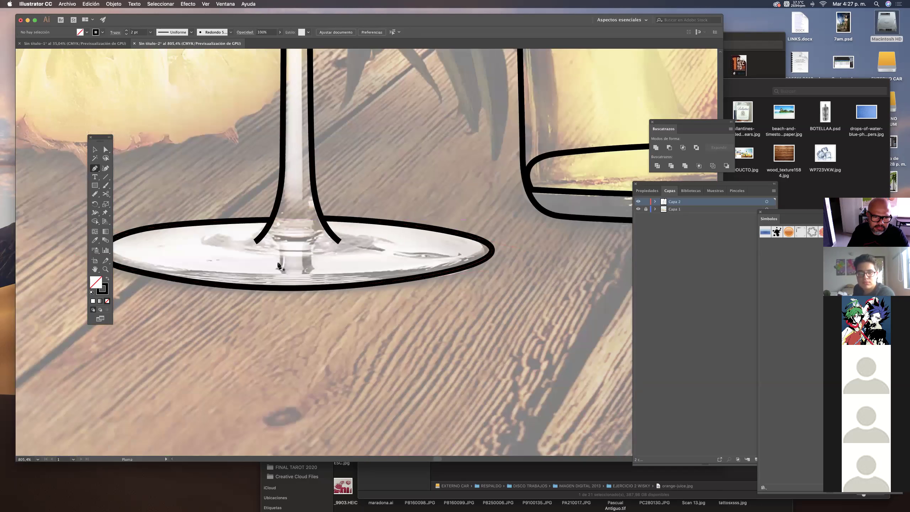
Step: Draw the foot's inner front curve as an open path between the left and right ends of the oval
scroll(361, 268, "left", 5)
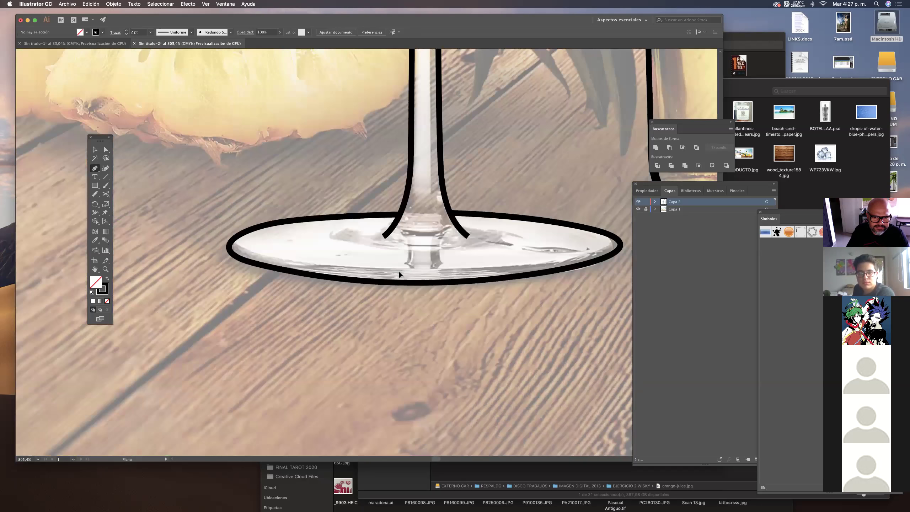
left_click_drag(400, 272, 455, 273)
left_click_drag(573, 258, 605, 249)
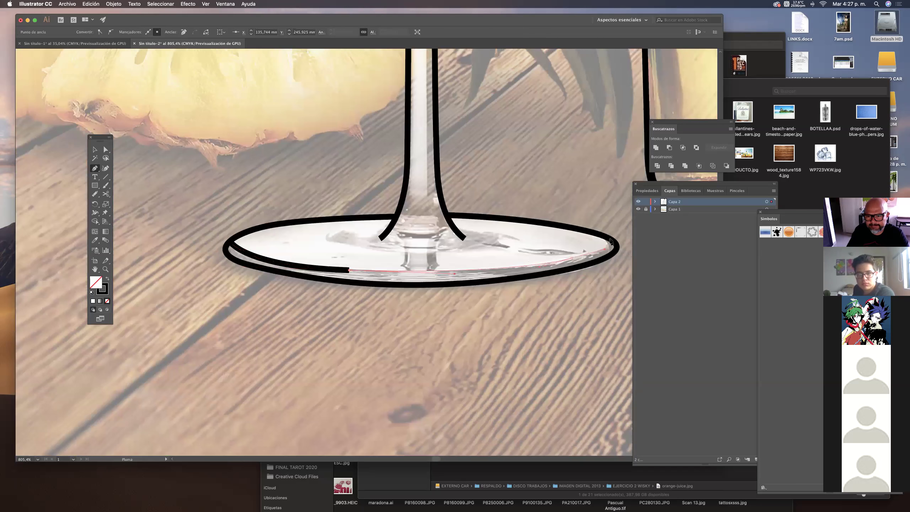
left_click(611, 239)
left_click(593, 202, "super")
Step: Cut the label's left edge where it crosses the glass bowl's outline and delete the segment inside the bowl
left_click_drag(503, 203, 366, 228)
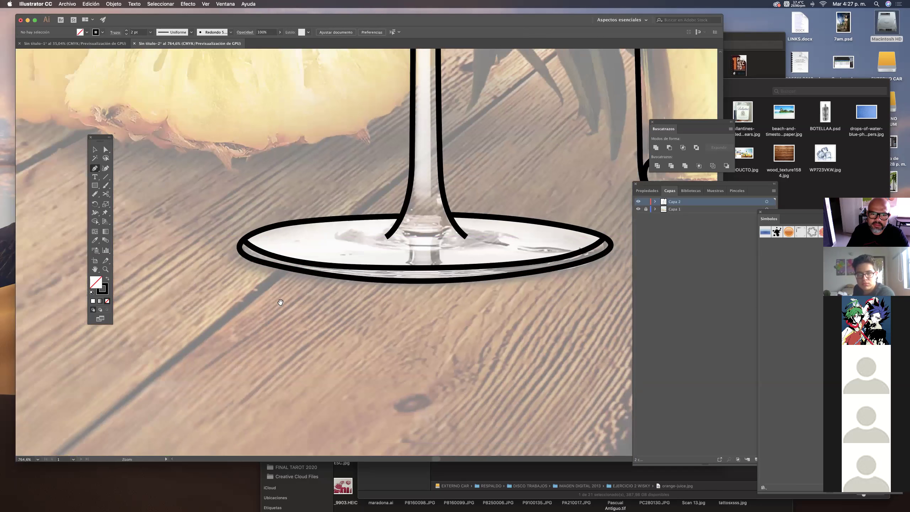
key("super+0")
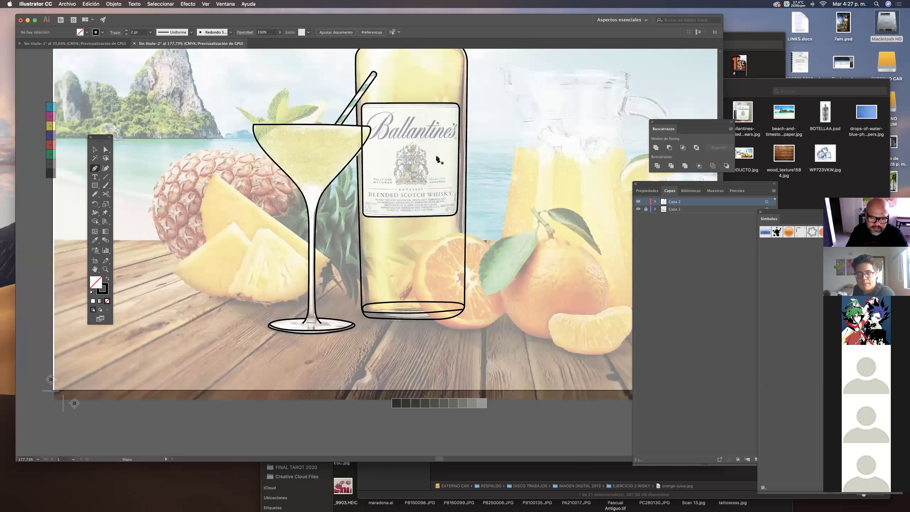
left_click_drag(337, 133, 419, 143)
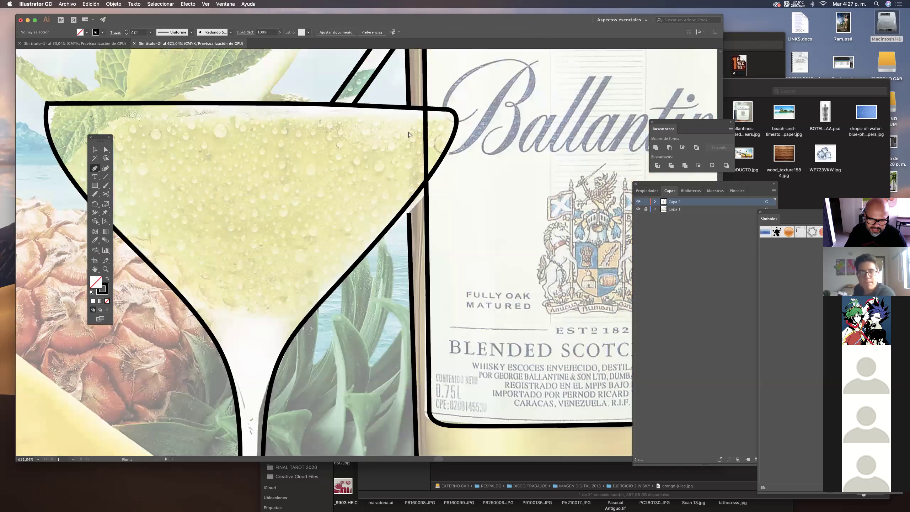
key("c")
left_click(426, 108)
left_click(425, 108)
left_click(426, 180)
key("a")
left_click(470, 150)
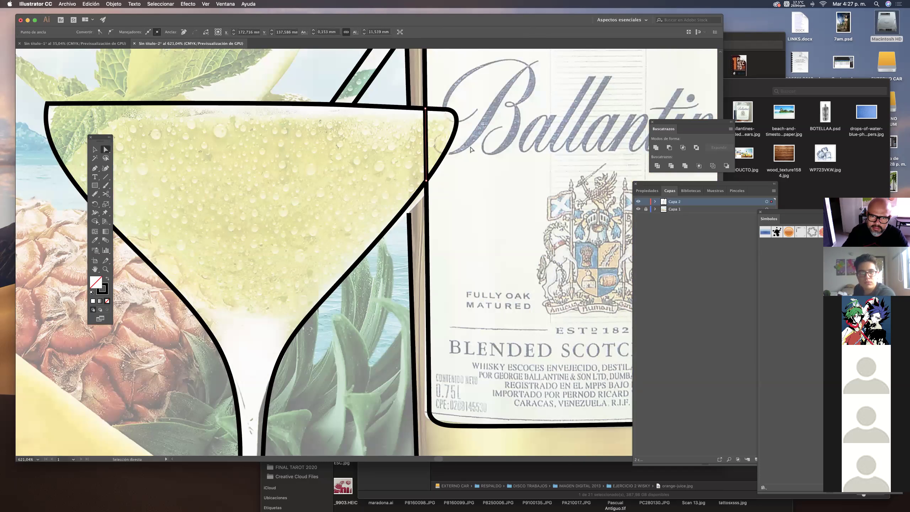
key("Delete")
Step: Hide the locked photo layer Capa 1 and show the whole artboard with only the outlines
left_click_drag(412, 210, 455, 211)
left_click_drag(401, 223, 224, 259)
left_click(425, 201)
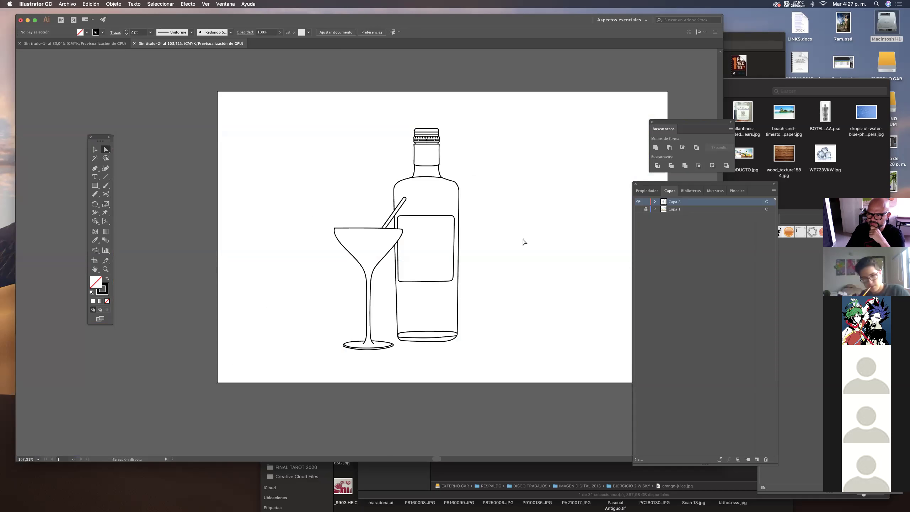
Step: Group all the bottle and cocktail outlines and move the group to the left part of the artboard
left_click(95, 148)
left_click_drag(506, 376, 507, 378)
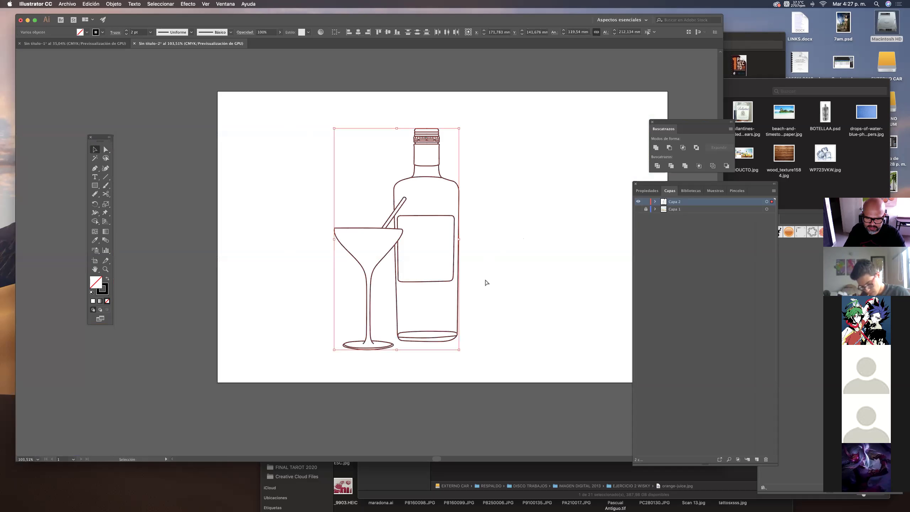
key("super+g")
left_click_drag(429, 226, 328, 217)
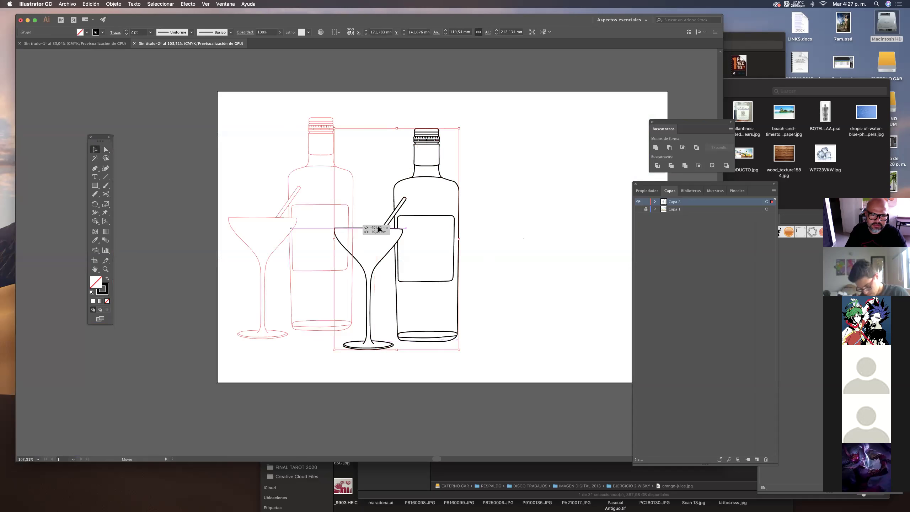
left_click(414, 182)
Step: Duplicate the grouped bottle and cocktail drawing and place the copy to the right of the original
left_click(296, 320)
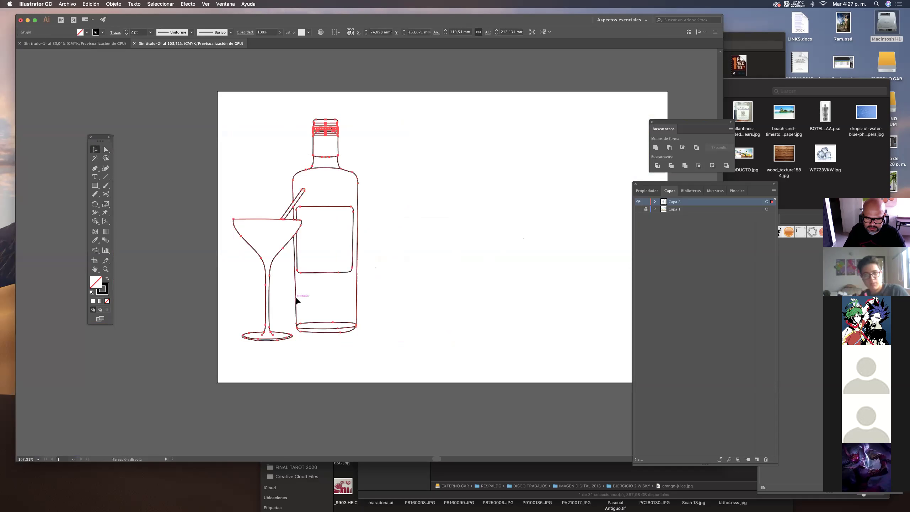
left_click_drag(318, 283, 388, 305)
left_click_drag(405, 229, 480, 205)
left_click(539, 201)
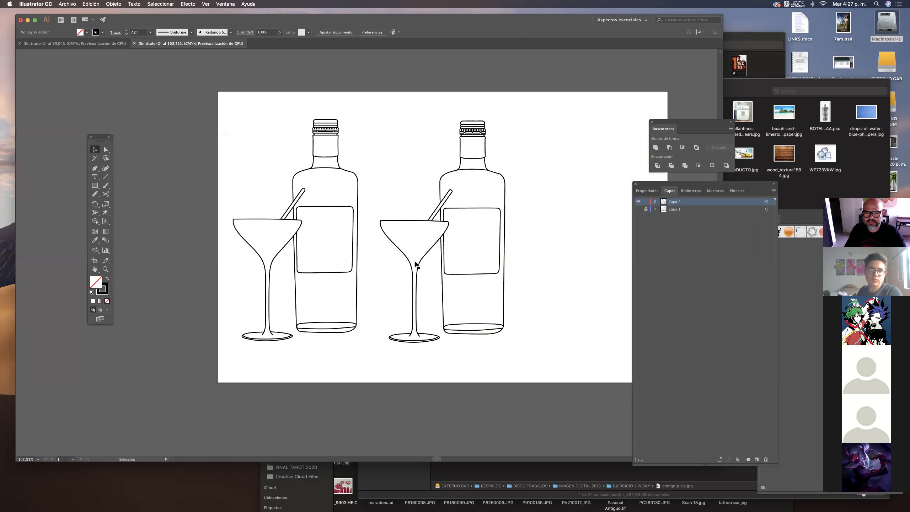
Step: Set the stroke color of the right-hand bottle and cocktail copy to white, FFFFFF
left_click(447, 237)
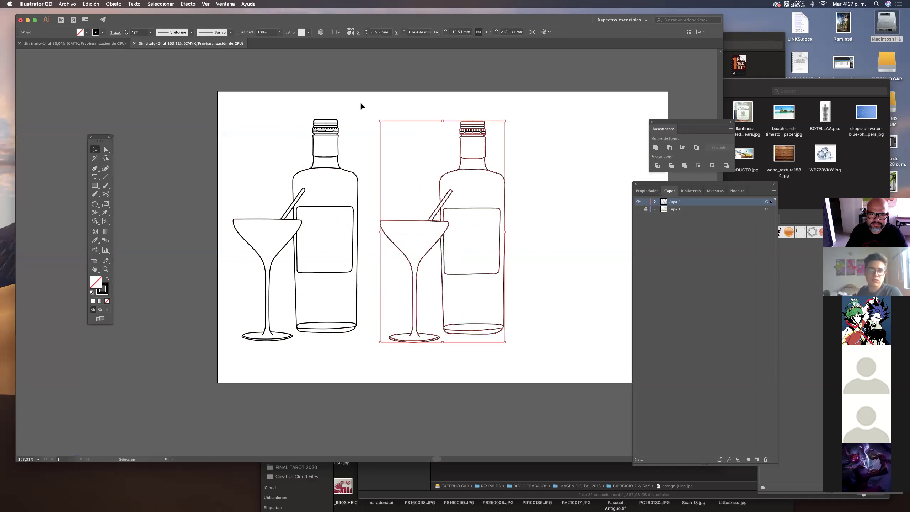
left_click(107, 279)
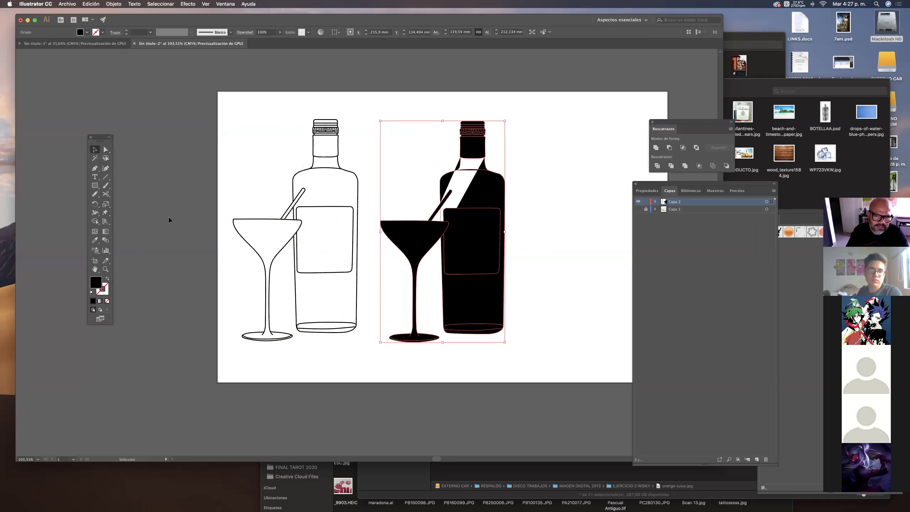
key("super+z")
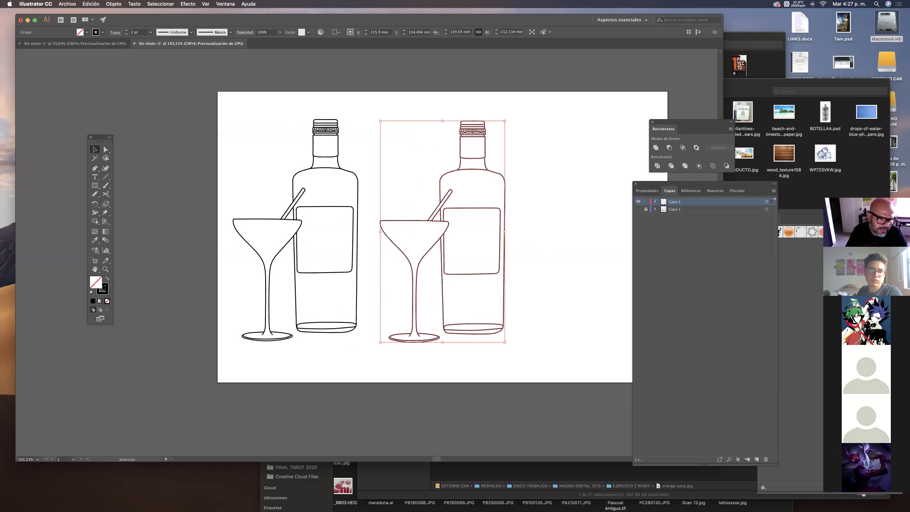
double_click(103, 289)
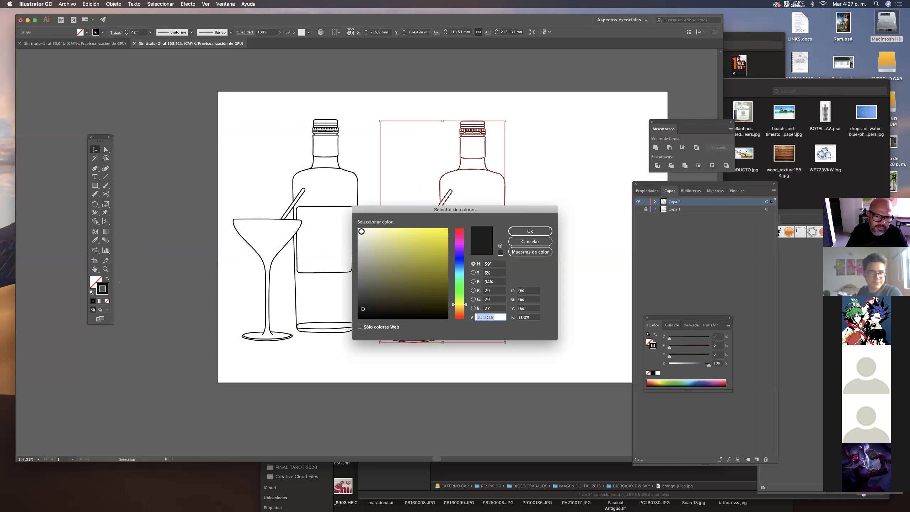
type("FFFFFF")
left_click(520, 231)
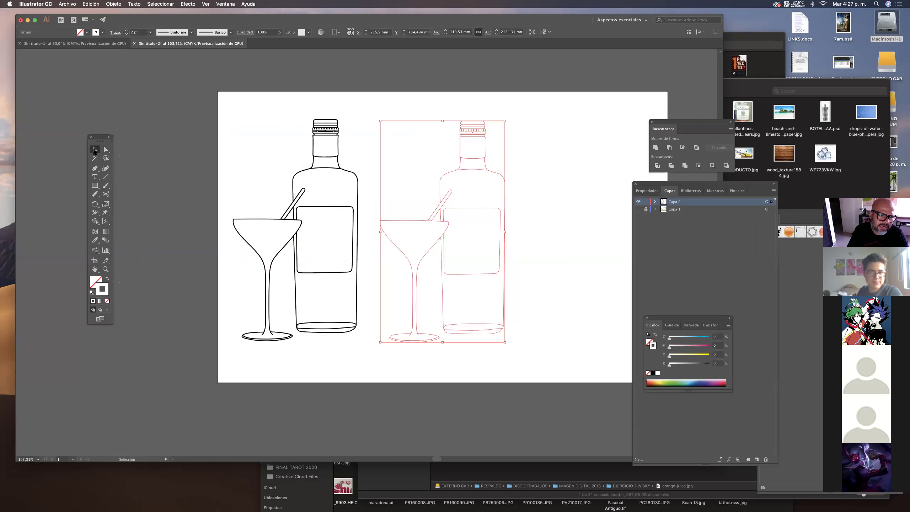
left_click(266, 161)
Step: Draw a rectangle about 155 × 241 mm around the white copy and give it the default white fill and black stroke
left_click(94, 185)
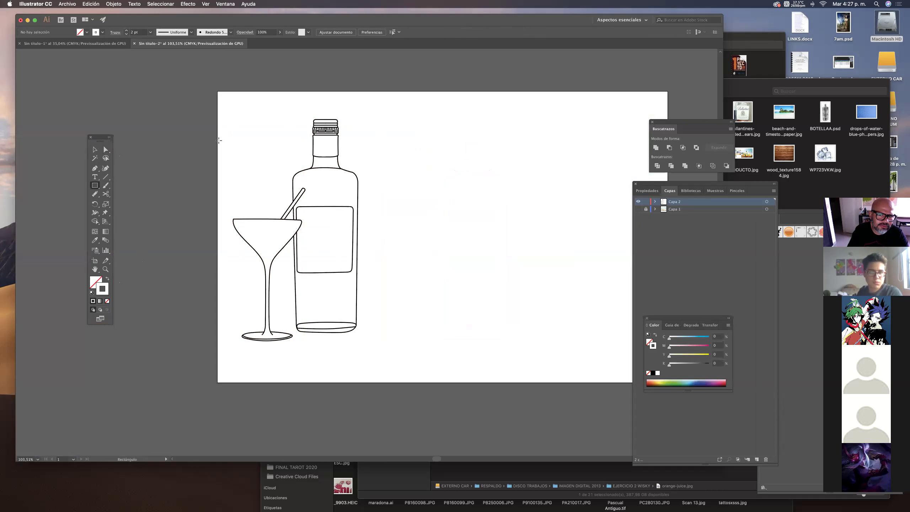
mouse_move(367, 106)
left_mouse_down()
mouse_move(446, 264)
mouse_move(532, 349)
mouse_move(529, 357)
left_mouse_up()
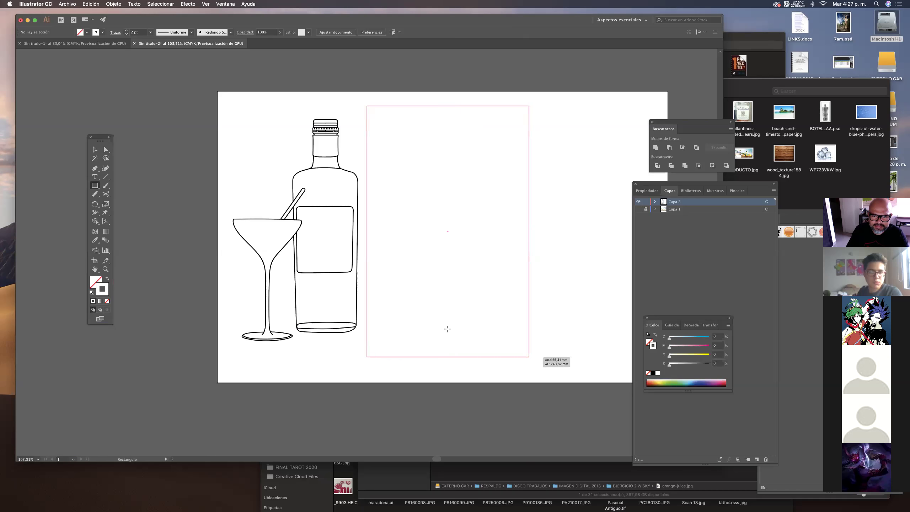
left_click(92, 292)
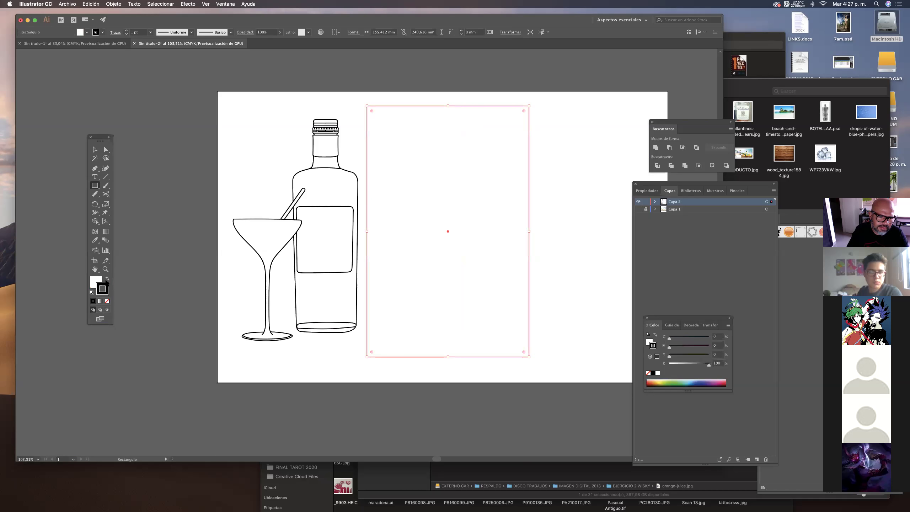
Step: Swap the rectangle's colors to a black fill with a white stroke and move it beneath both drawing groups in Capa 2
left_click(107, 279)
left_click(94, 149)
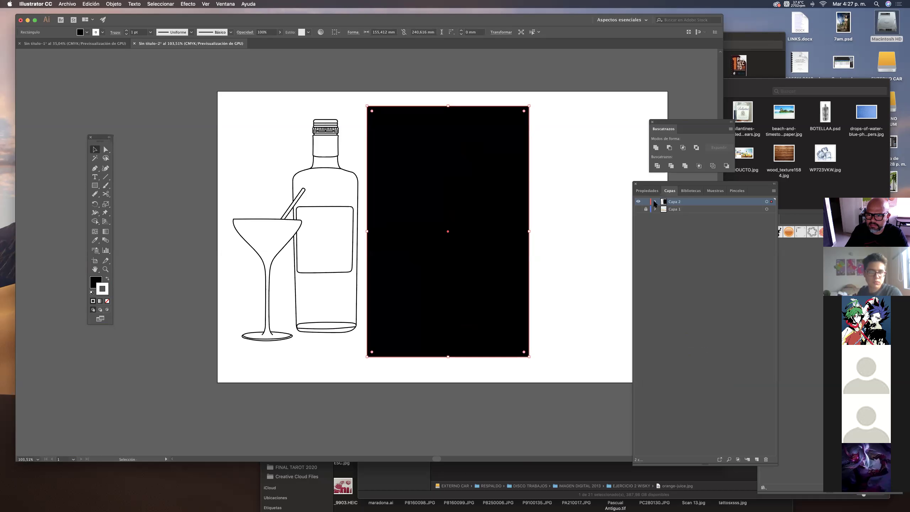
left_click(655, 202)
left_click(686, 209)
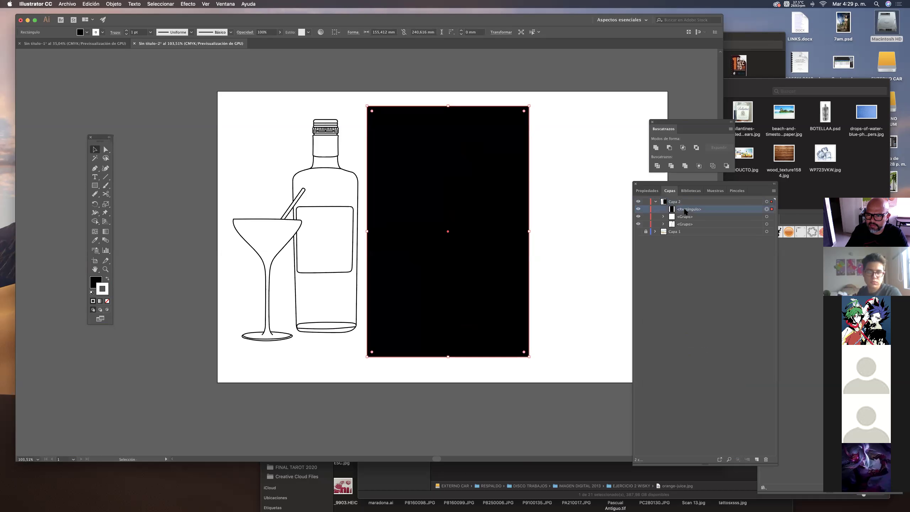
left_click_drag(684, 226, 684, 228)
left_click(550, 281)
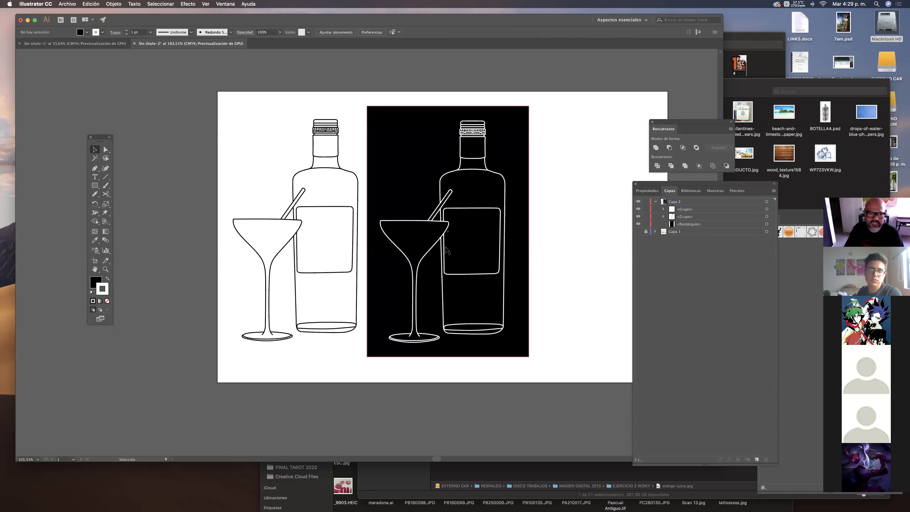
key("super+space")
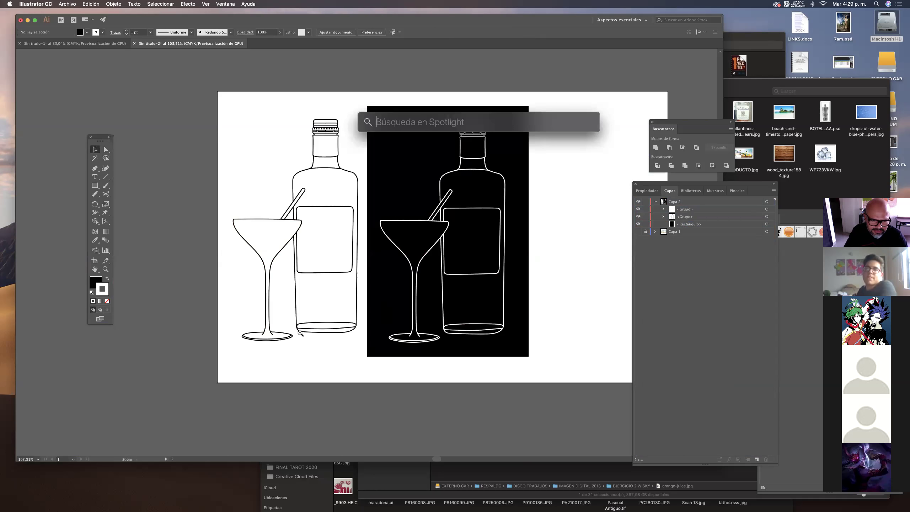
left_click_drag(283, 328, 335, 314)
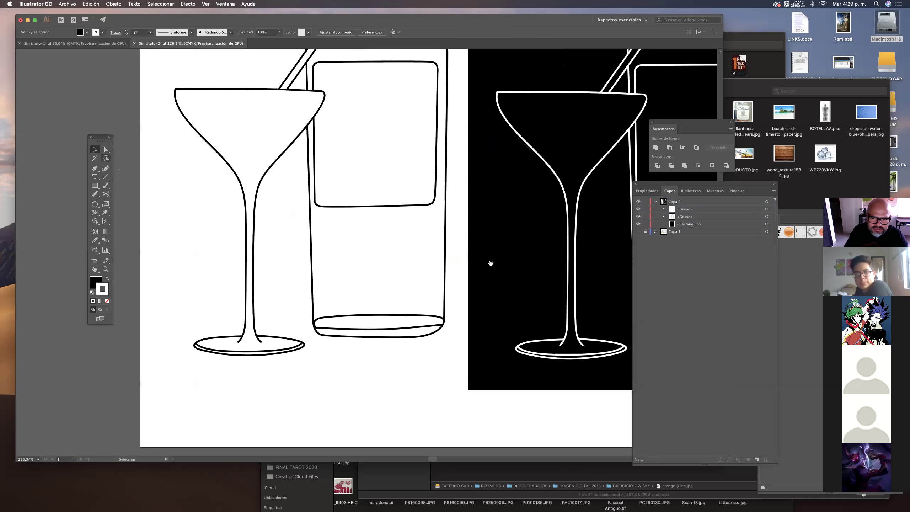
left_click_drag(489, 260, 401, 259)
scroll(401, 258, "left", 1)
key("p")
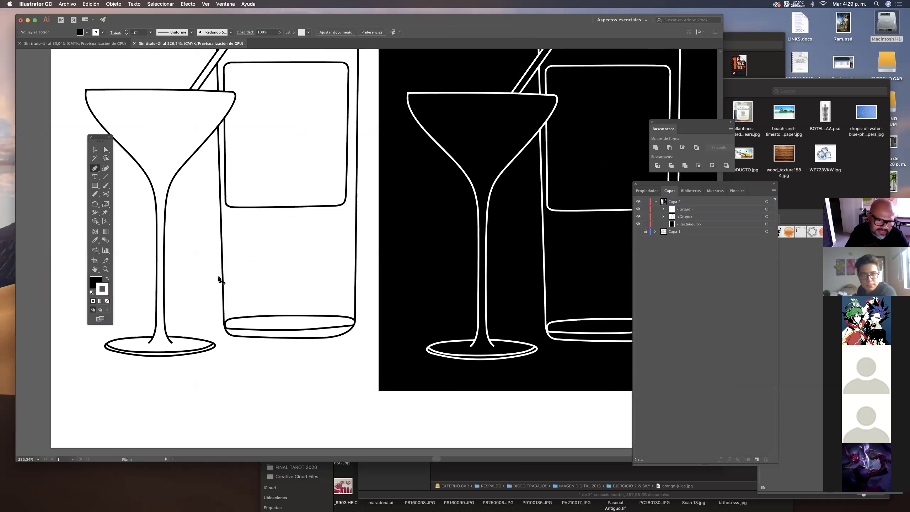
left_click(223, 280)
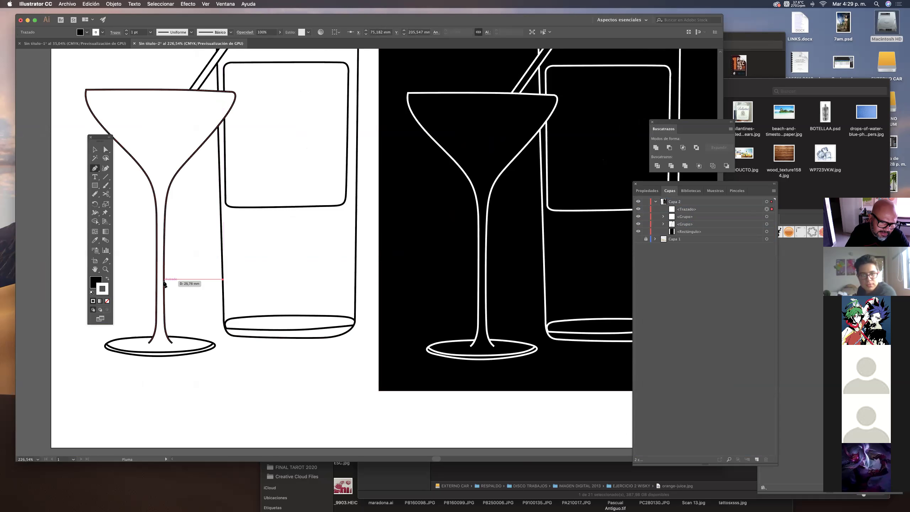
scroll(251, 304, "left", 10)
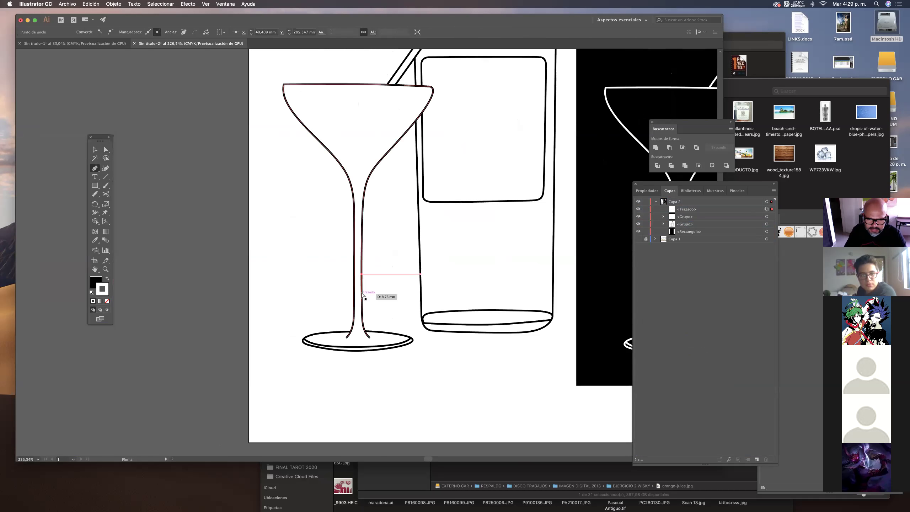
left_click(95, 149)
Step: Draw a horizontal line about 26 mm long between the glass stem and the bottle, copying the outlines' black stroke onto it
left_click_drag(419, 277, 526, 263)
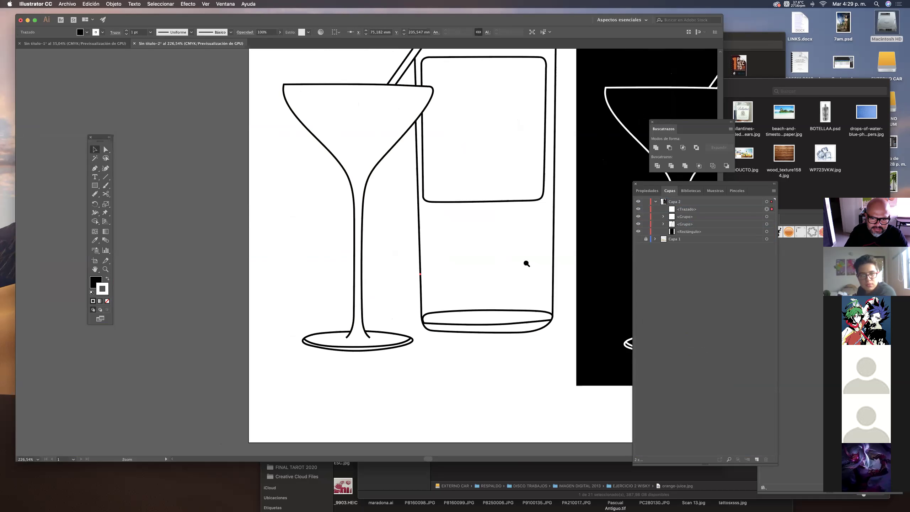
key("p")
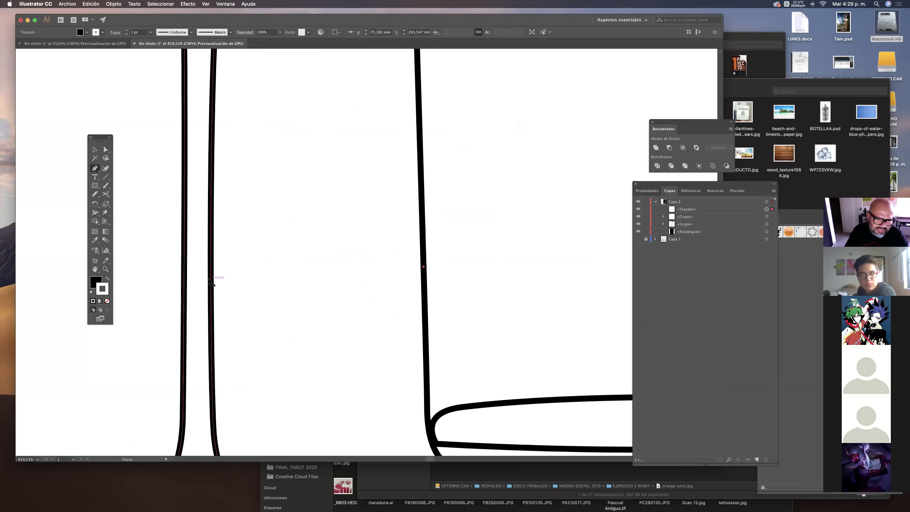
left_click(211, 280)
left_click(424, 279)
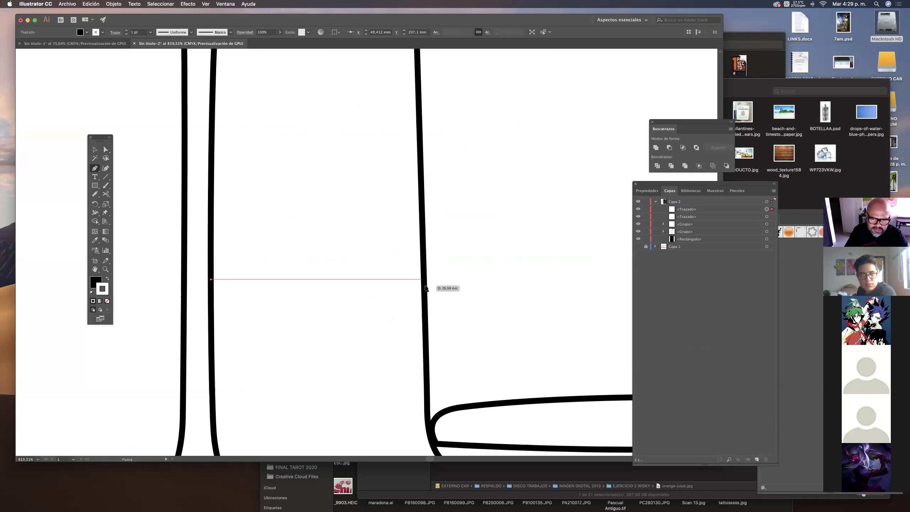
key("i")
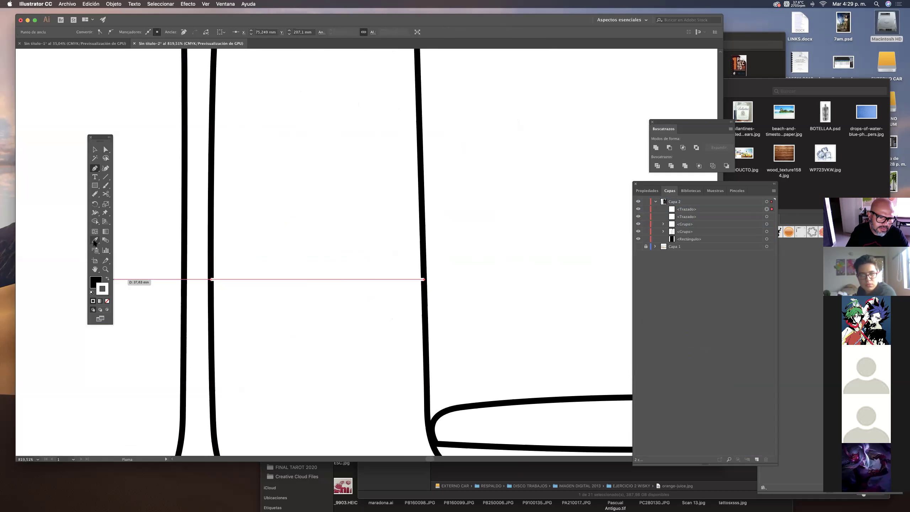
left_click(214, 326)
left_click(95, 149)
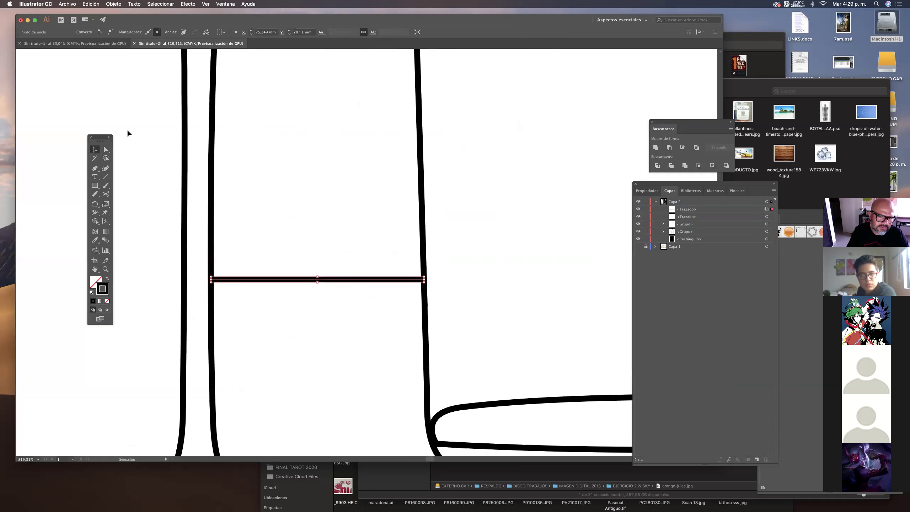
Step: Place copies of the horizontal line on the outer side of the glass stem and on the outer side of the bottle
left_click(449, 230)
left_click_drag(448, 226, 283, 226)
mouse_move(413, 238)
left_mouse_down()
mouse_move(333, 234)
mouse_move(350, 238)
mouse_move(335, 247)
mouse_move(372, 226)
mouse_move(405, 226)
mouse_move(294, 223)
left_mouse_up()
key("super+space")
key("super+shift+a")
left_click_drag(547, 229, 132, 368)
left_click_drag(406, 268, 385, 266)
left_click_drag(478, 103, 309, 352)
left_click_drag(362, 292, 445, 294)
left_click(349, 271)
left_click_drag(226, 298, 459, 290)
key("super+shift+a")
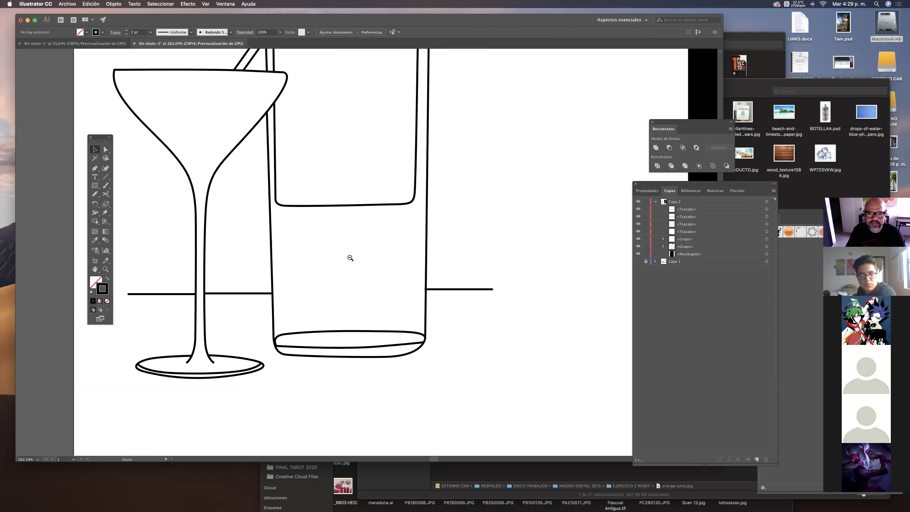
Step: Set the stroke weight of the whole black drawing, including the horizontal lines, to 0,25 pt
key("super+0")
left_click_drag(445, 235, 523, 245)
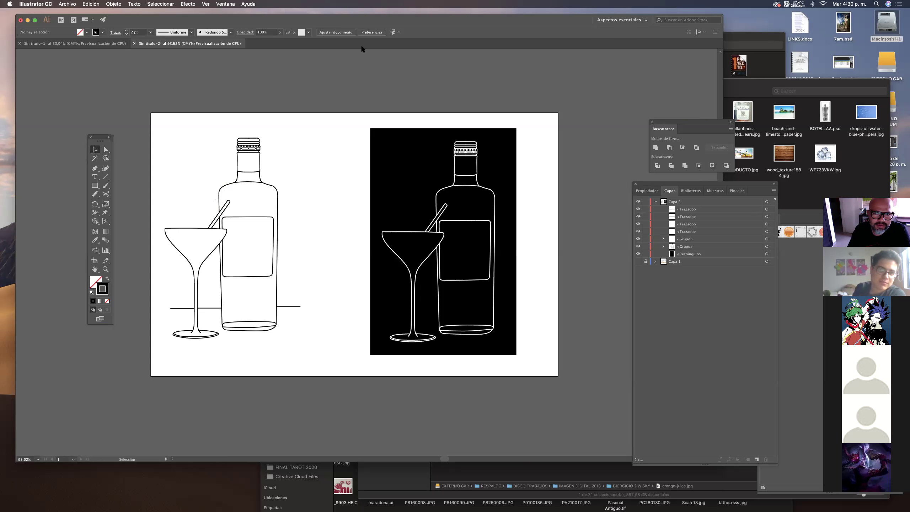
left_click_drag(361, 18, 368, 19)
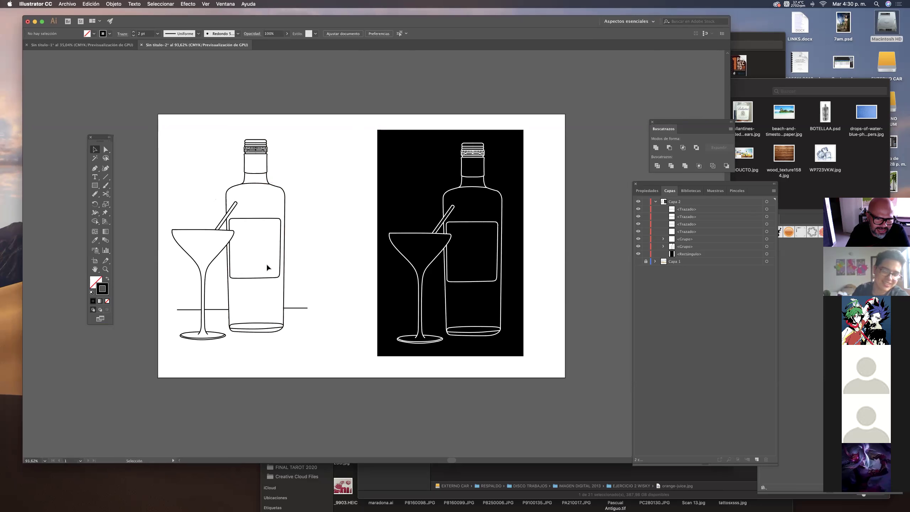
left_click_drag(340, 373, 341, 373)
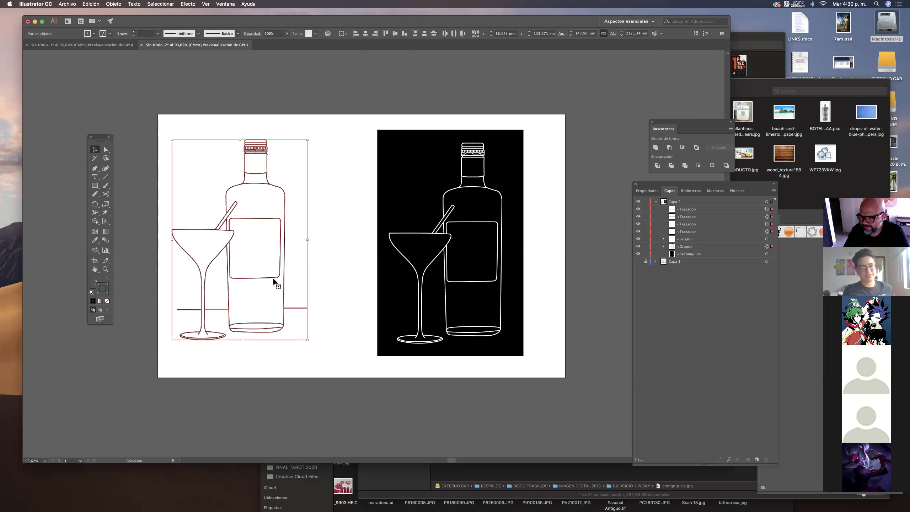
left_click(158, 34)
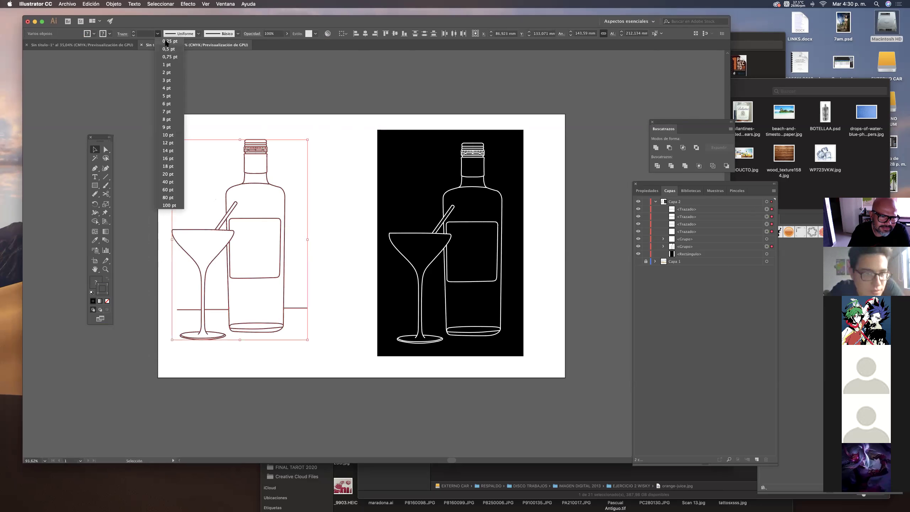
left_click(166, 41)
left_click(169, 120)
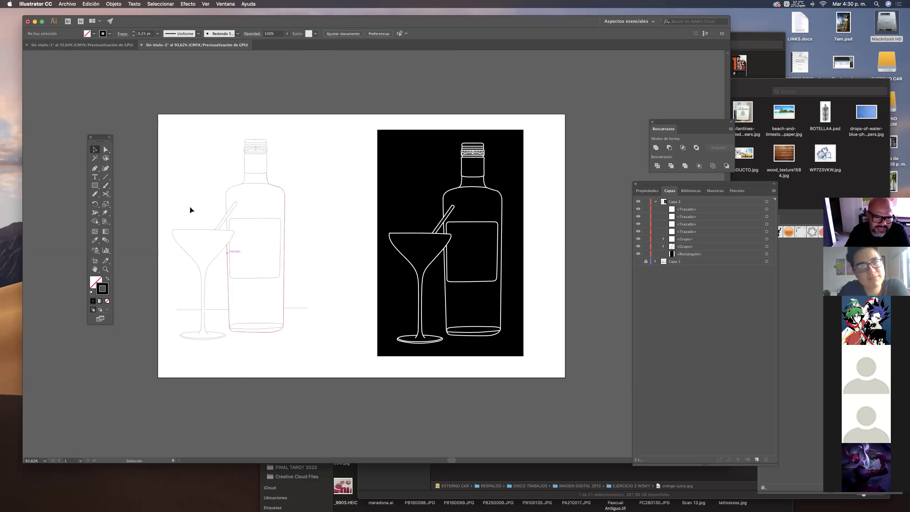
left_click_drag(341, 372, 352, 258)
left_click(353, 244)
Step: Move the upper end of the bottle's left side line up until it meets the straw's lower edge
key("super+space")
left_click_drag(230, 181, 475, 191)
left_click_drag(410, 151, 286, 366)
left_click_drag(316, 183, 280, 353)
left_click_drag(431, 293, 454, 112)
scroll(453, 110, "down", 20)
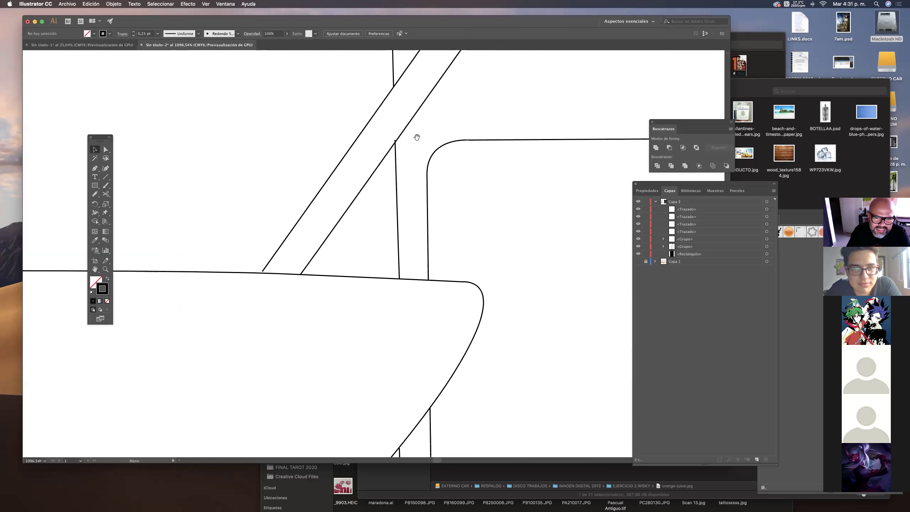
left_click_drag(399, 137, 462, 140)
left_click_drag(405, 172, 349, 194)
key("a")
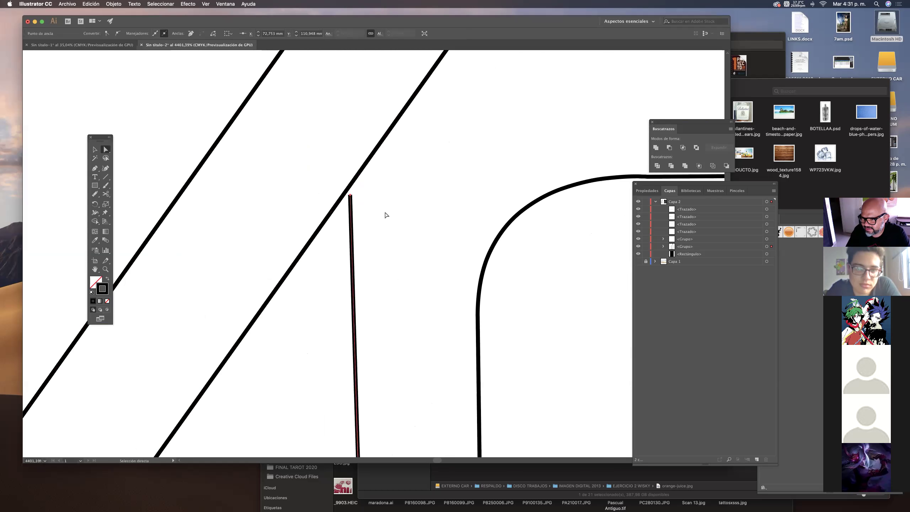
left_click(385, 212)
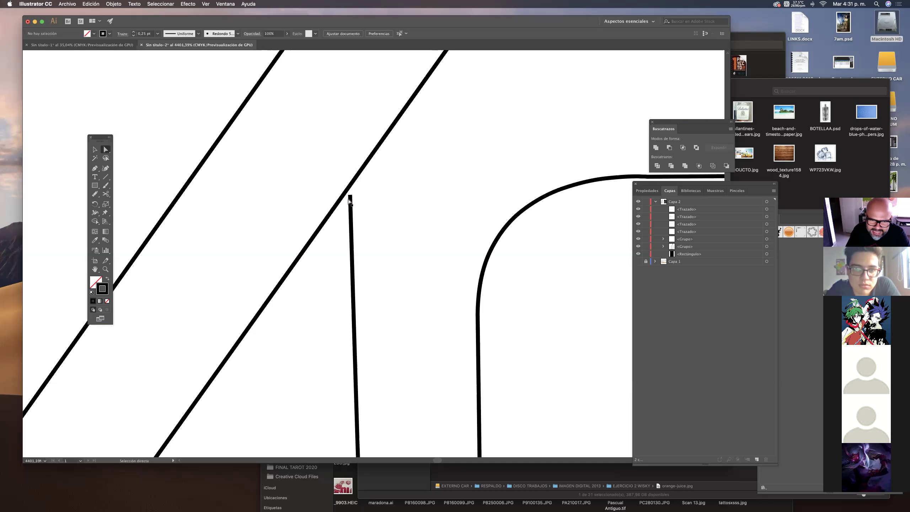
left_click_drag(350, 196, 350, 187)
left_click(329, 284)
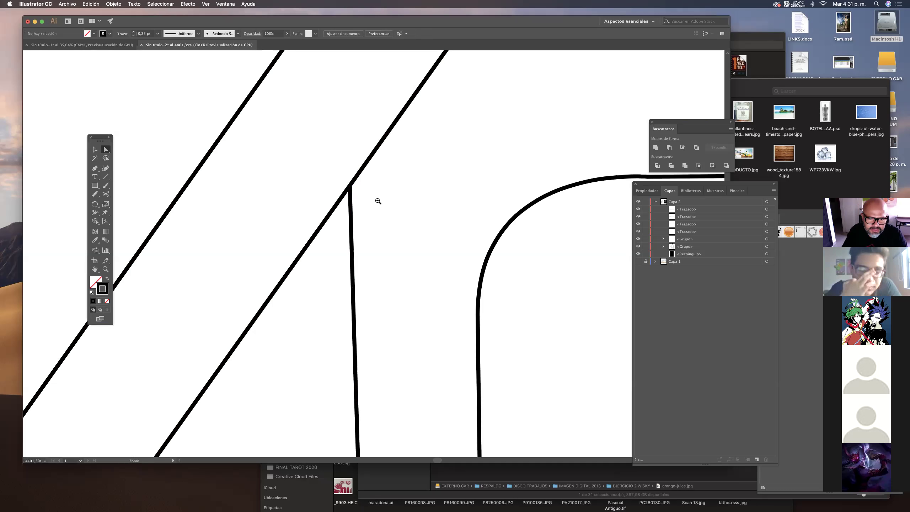
Step: Select the entire black bottle and cocktail drawing together with its horizontal lines
left_click_drag(377, 201, 225, 240)
mouse_move(351, 215)
left_mouse_down()
mouse_move(315, 223)
mouse_move(276, 199)
mouse_move(487, 379)
left_mouse_up()
key("v")
key("a")
key("v")
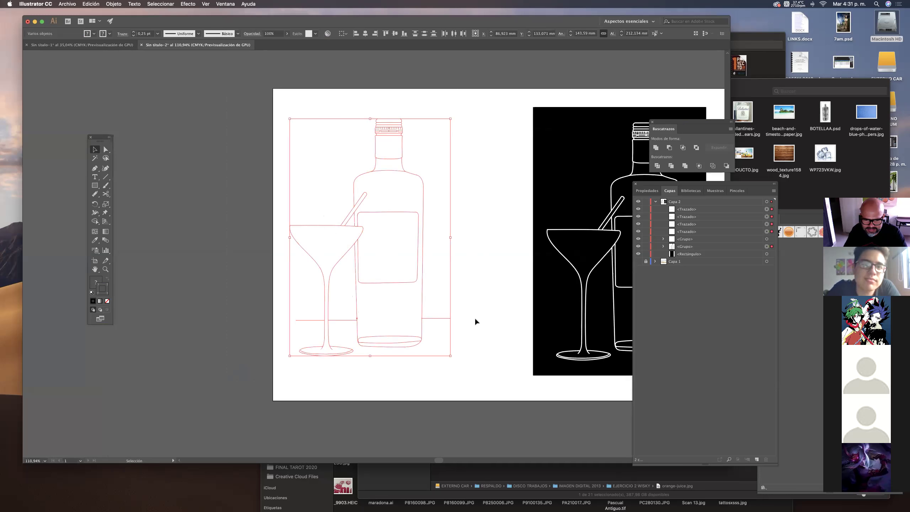
Step: Switch to Photoshop and create a new print document 15,5 cm wide and 20,5 cm high at 300 pixels per inch
mouse_move(298, 509)
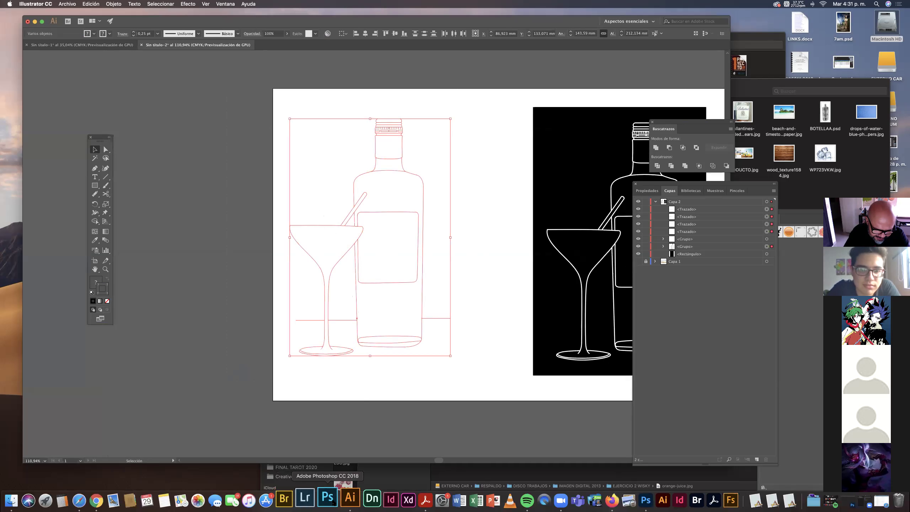
left_click(329, 501)
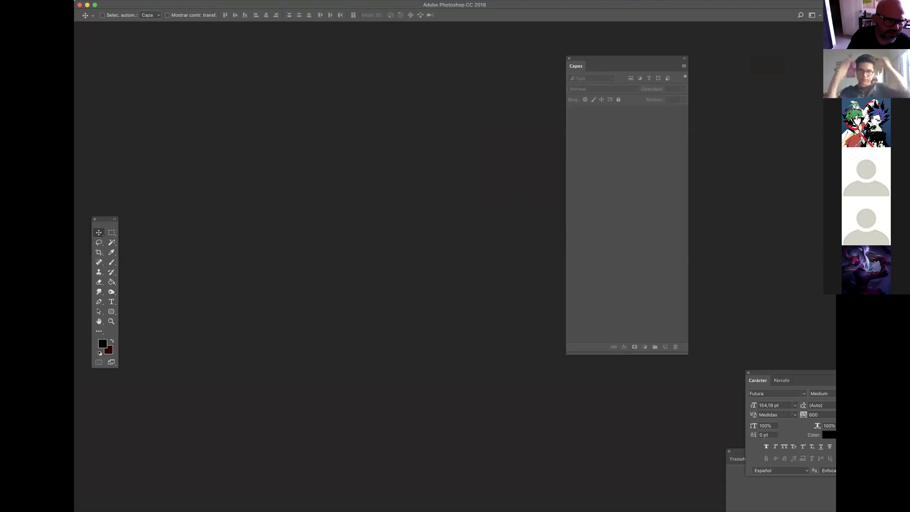
left_click(126, 0)
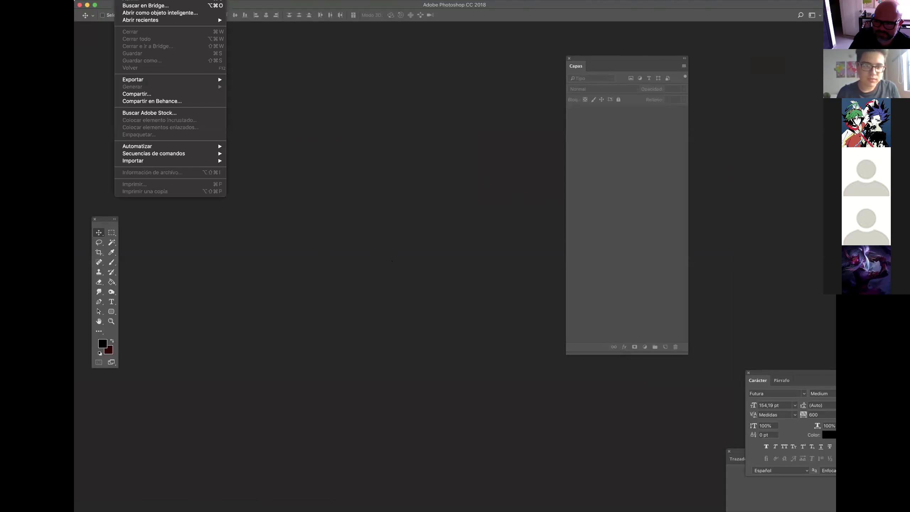
left_click(150, 0)
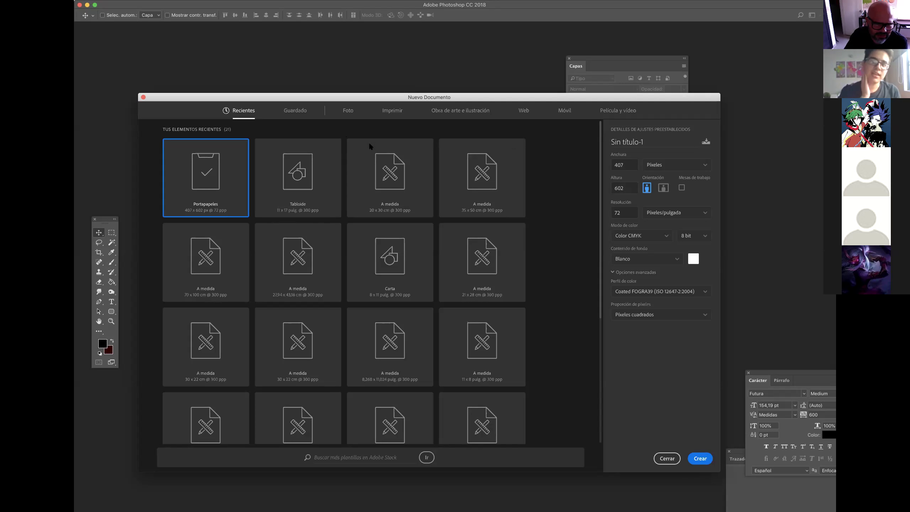
left_click(392, 112)
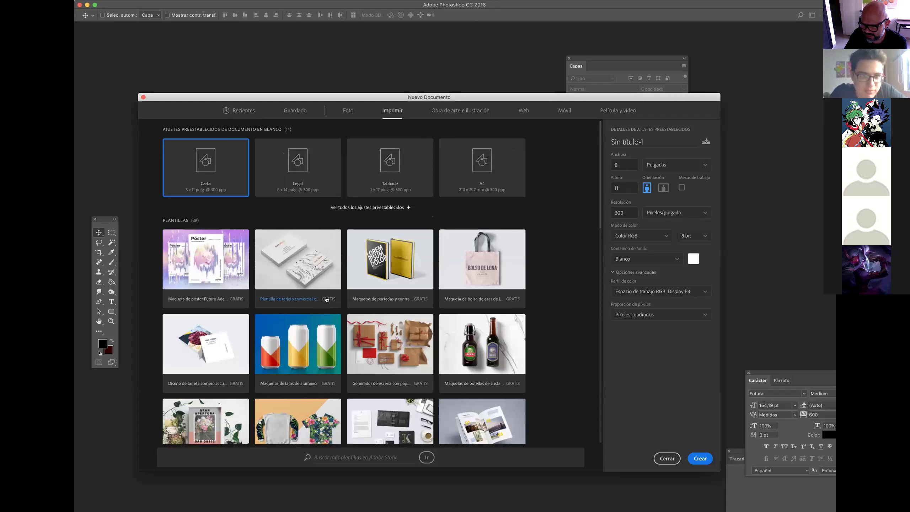
left_click(703, 165)
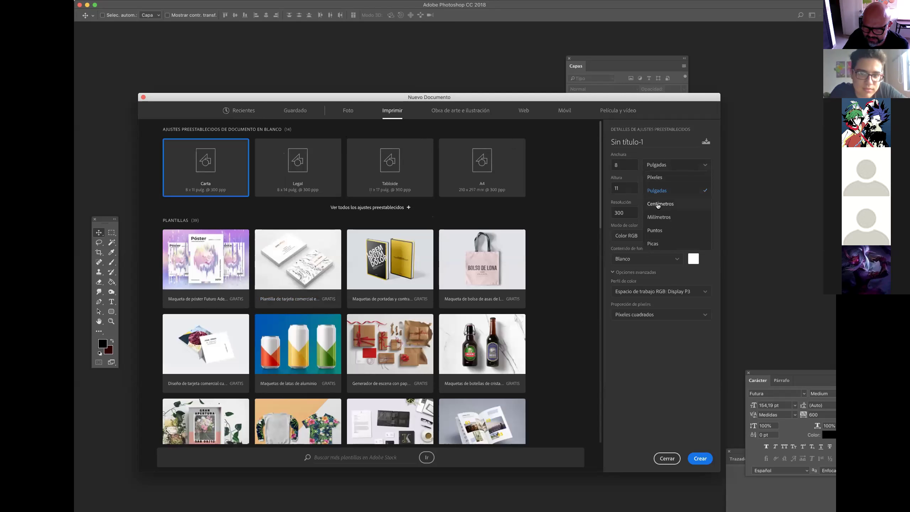
left_click(656, 185)
left_click_drag(631, 164, 614, 165)
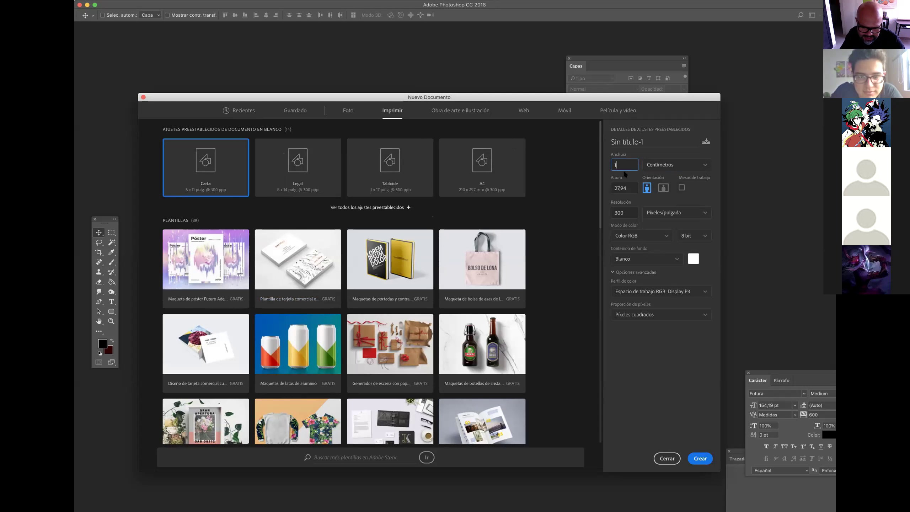
type("15,5")
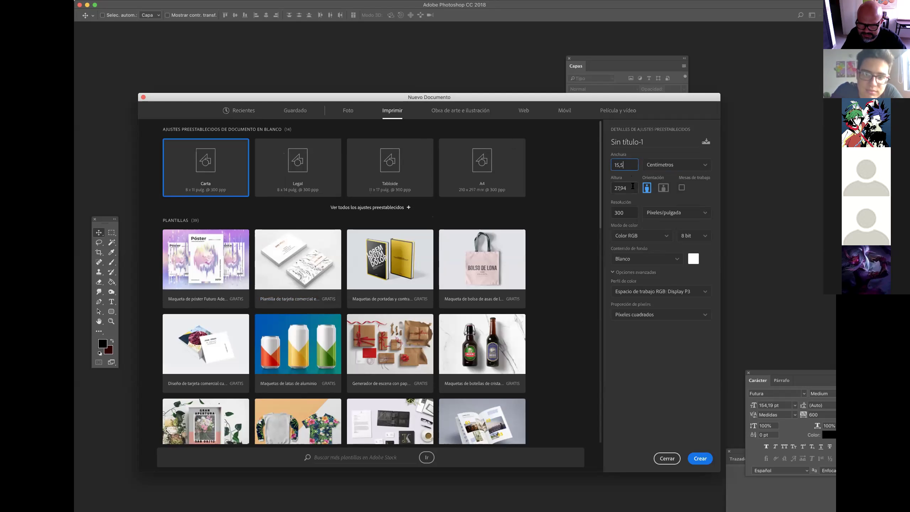
key("Tab")
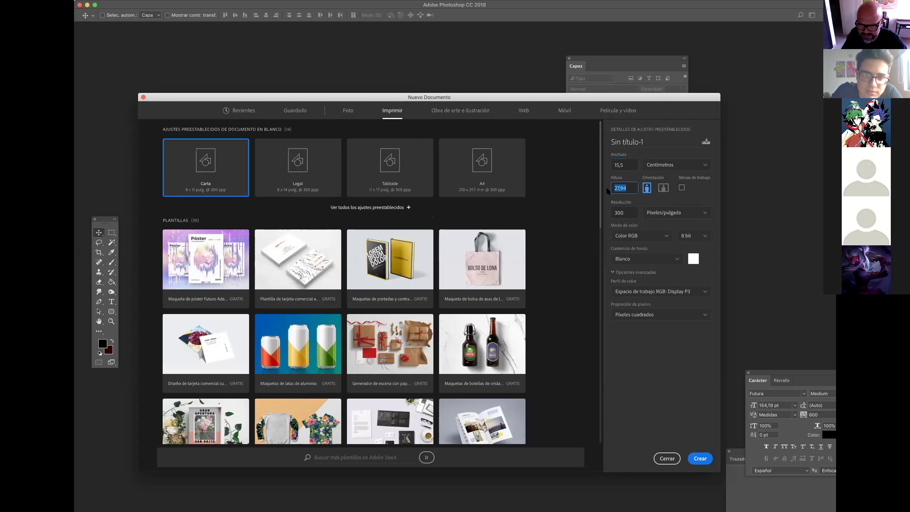
type("20,5")
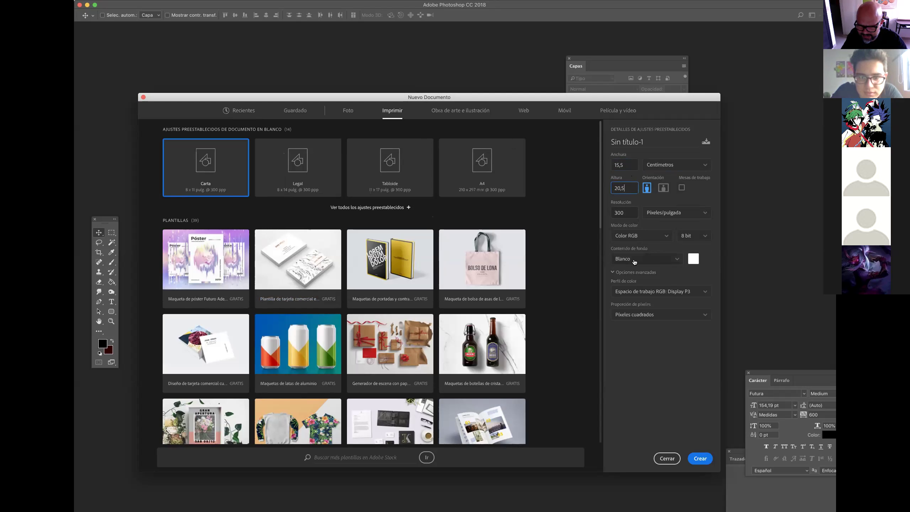
left_click(702, 461)
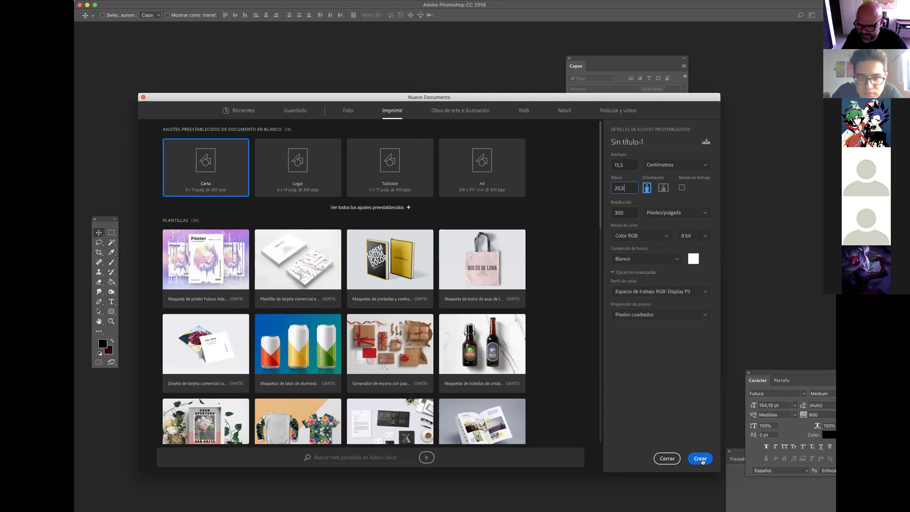
Step: Paste the copied bottle and cocktail drawing into the new document, scaled to about 90% and centred on the page
left_click_drag(624, 58, 701, 68)
key("super+v")
key("Return")
scroll(465, 206, "down", 5)
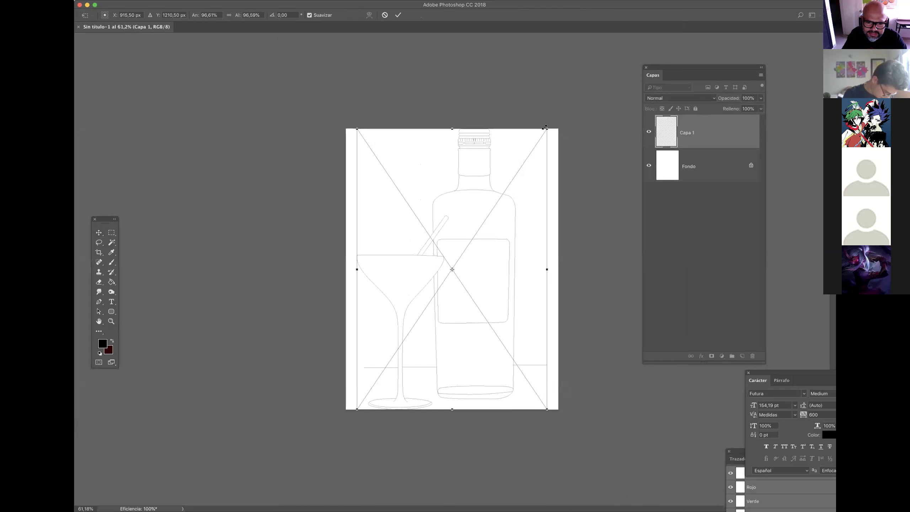
left_click_drag(544, 130, 532, 148)
left_click_drag(506, 216, 514, 209)
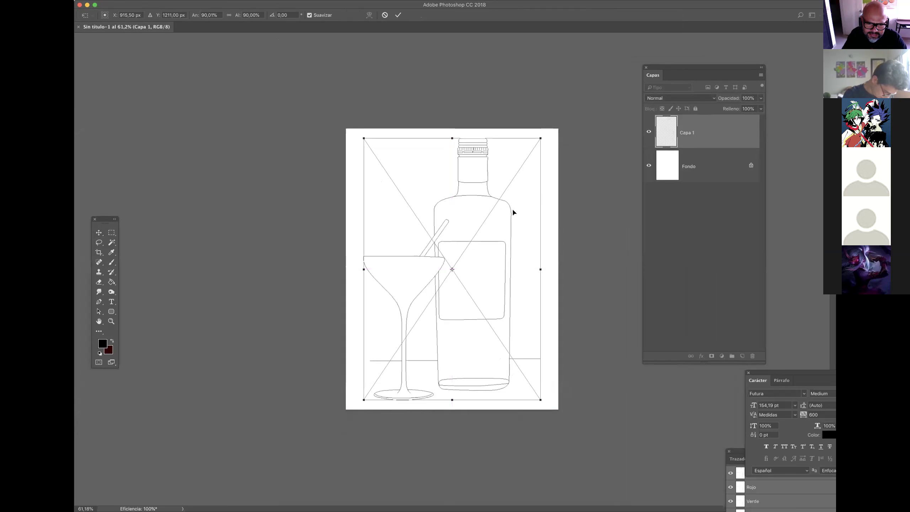
key("Return")
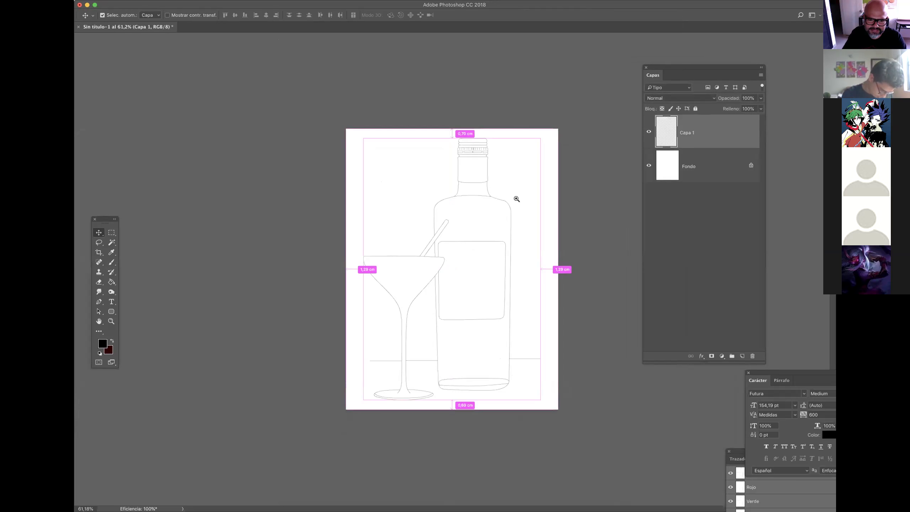
mouse_move(466, 293)
left_mouse_down()
mouse_move(533, 290)
mouse_move(482, 283)
left_mouse_up()
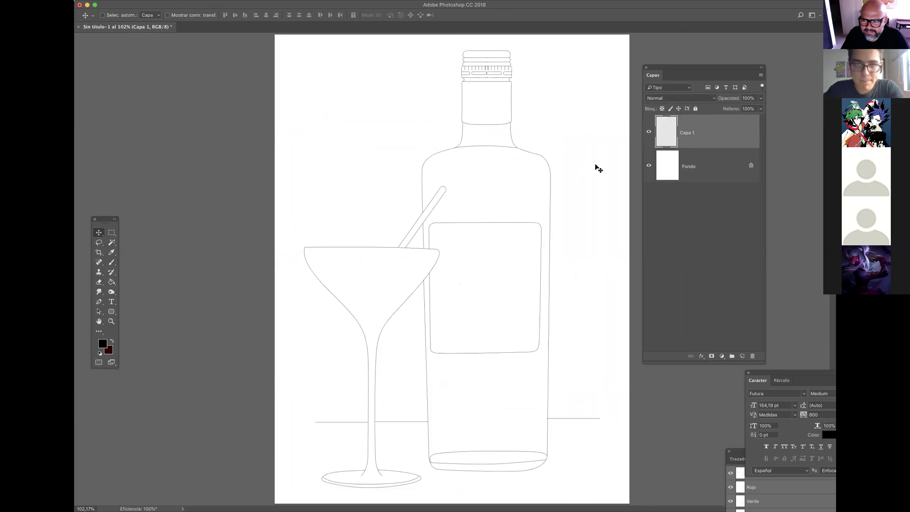
Step: Hide and show the drawing layer and the background layer in turn to examine the drawing's transparency
left_click(646, 134)
left_click(647, 134)
left_click(647, 135)
left_click(647, 134)
left_click(649, 165)
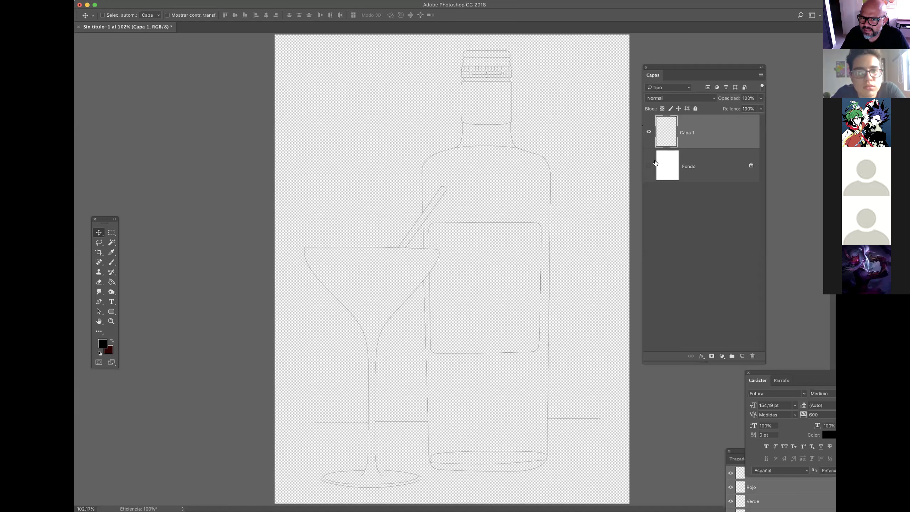
left_click(649, 166)
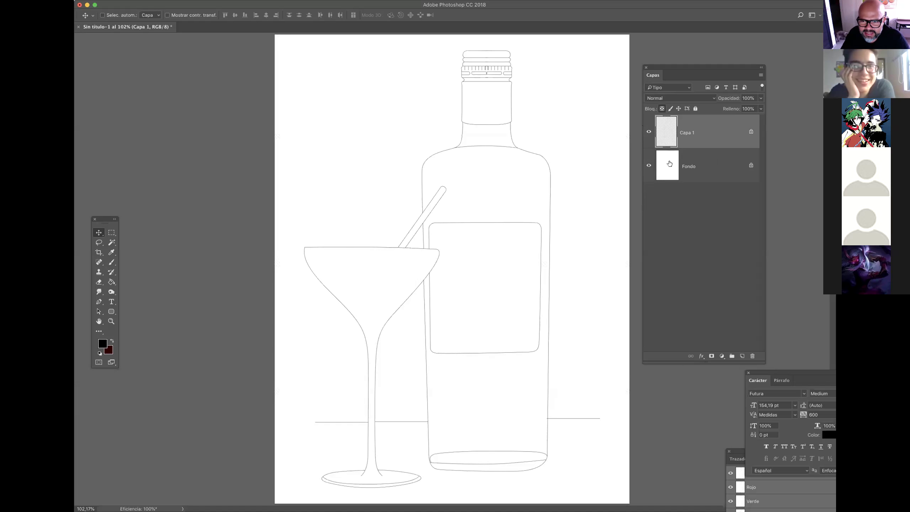
Step: Rename the bottle and cocktail drawing's layer as lineas esqueleto seleccion
left_click(112, 243)
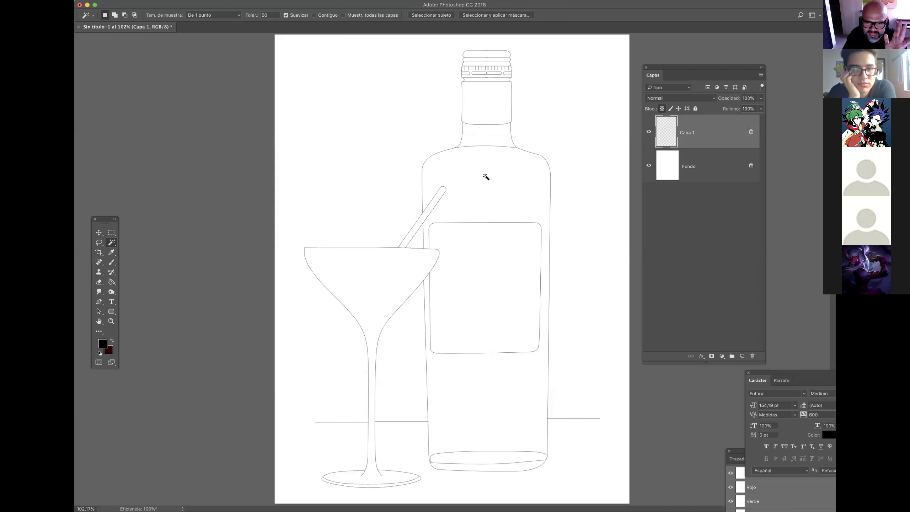
left_click(649, 133)
left_click(648, 133)
double_click(687, 133)
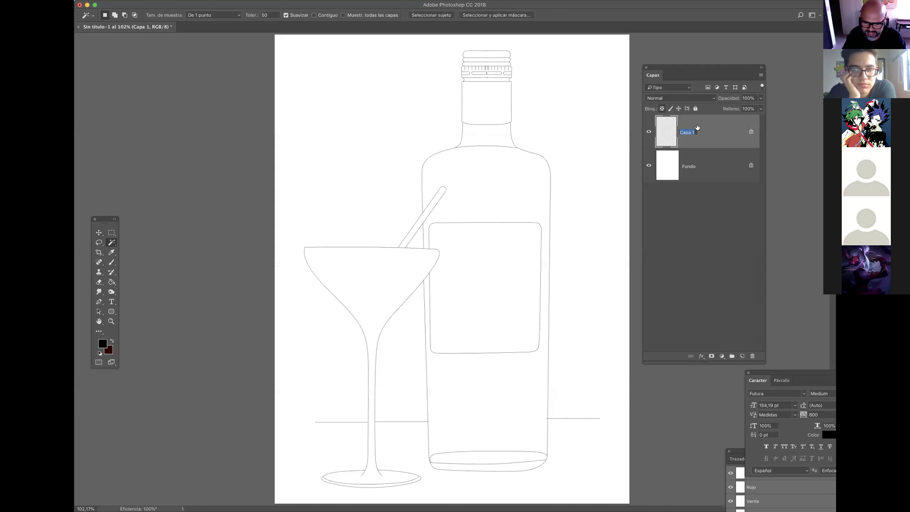
type("line")
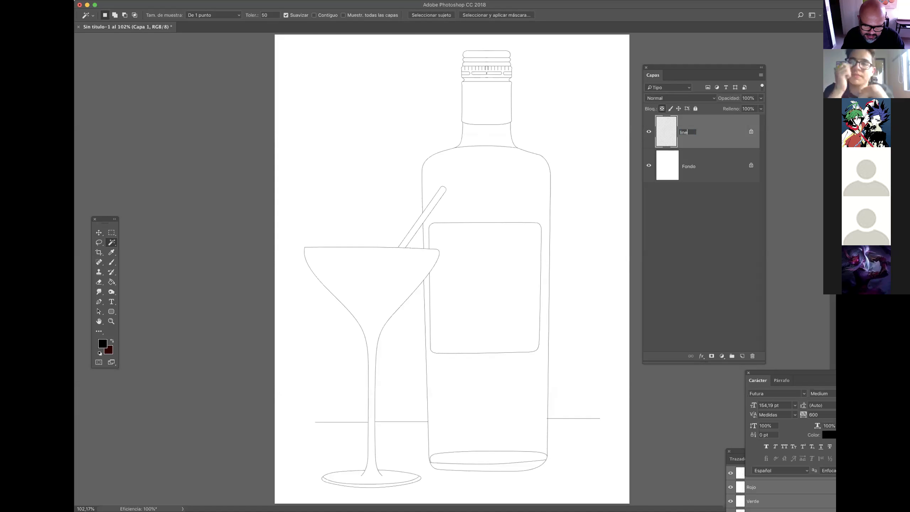
type("as esquel")
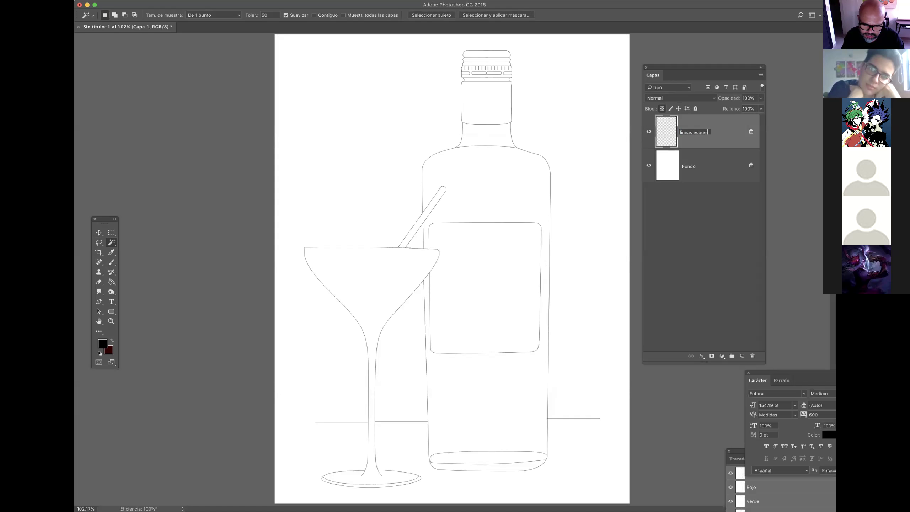
type("eto seleccion")
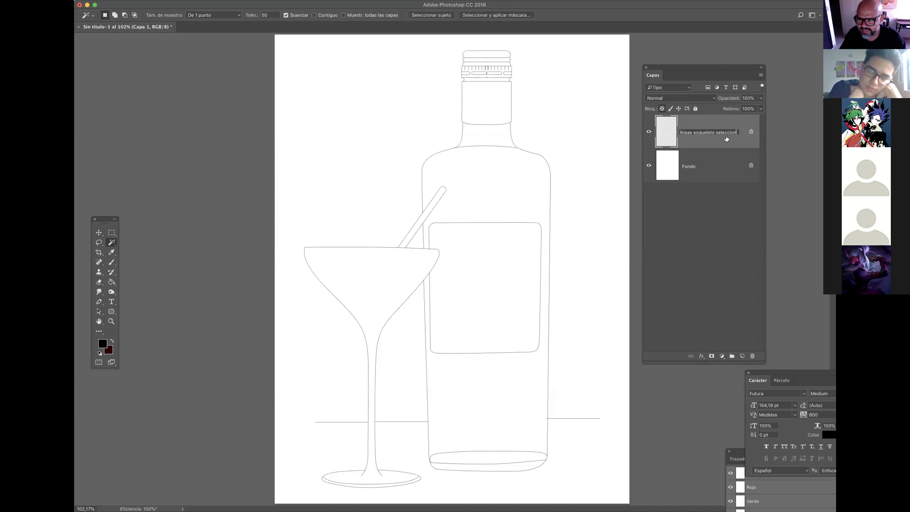
key("Return")
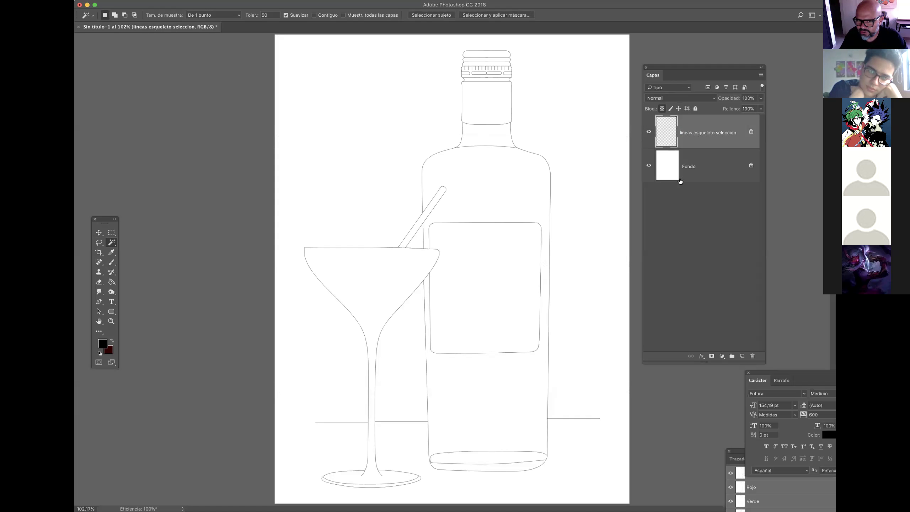
Step: Try selecting the bottle's body with the Magic Wand while contiguous selection is off, and clear the selection
right_click(111, 242)
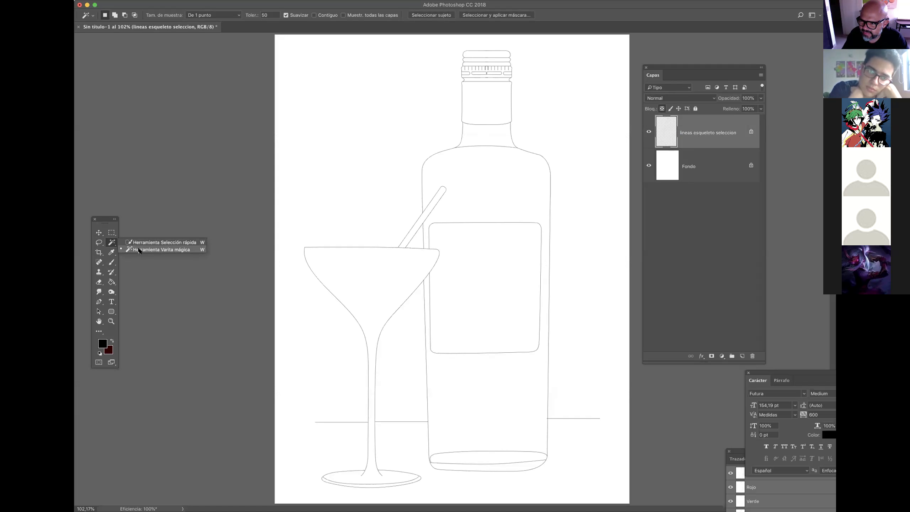
left_click(161, 250)
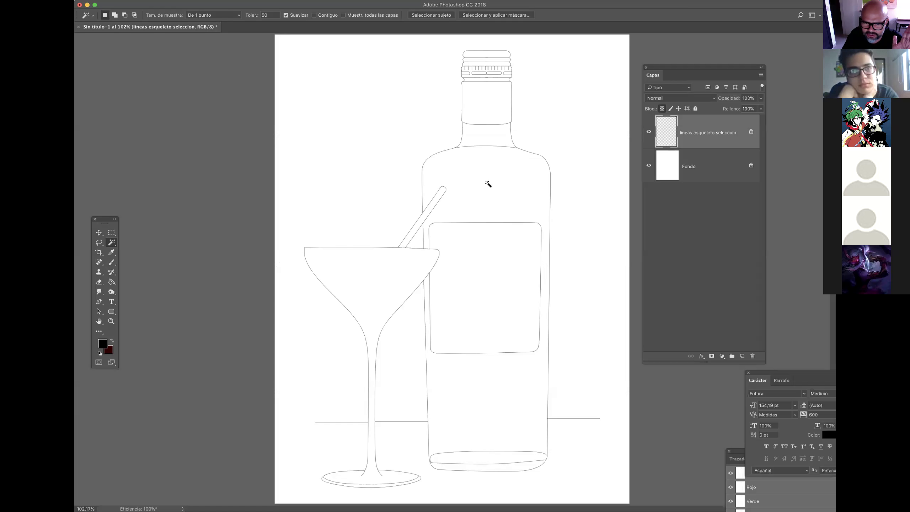
left_click(490, 186)
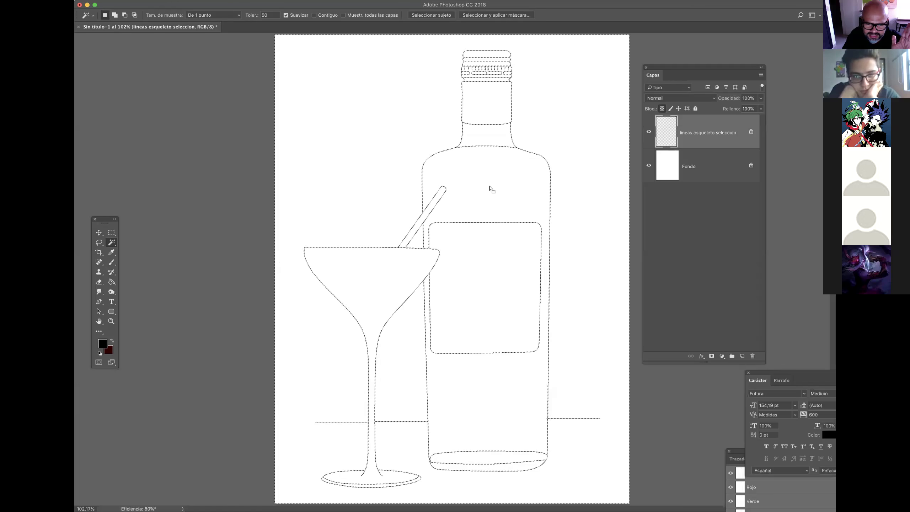
key("super+d")
Step: Enable contiguous selection for the Magic Wand and select the bottle's body, lower neck and base areas together
left_click(314, 15)
left_click(499, 207)
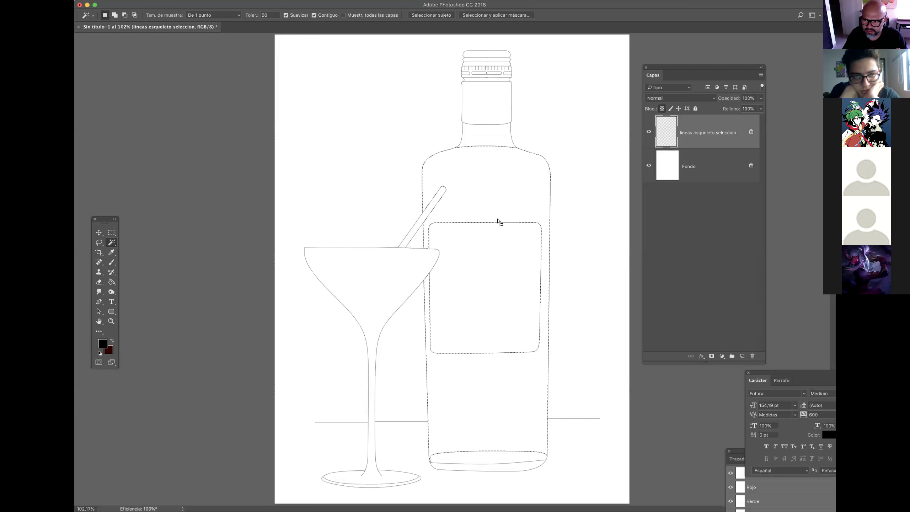
left_click(486, 136, "shift")
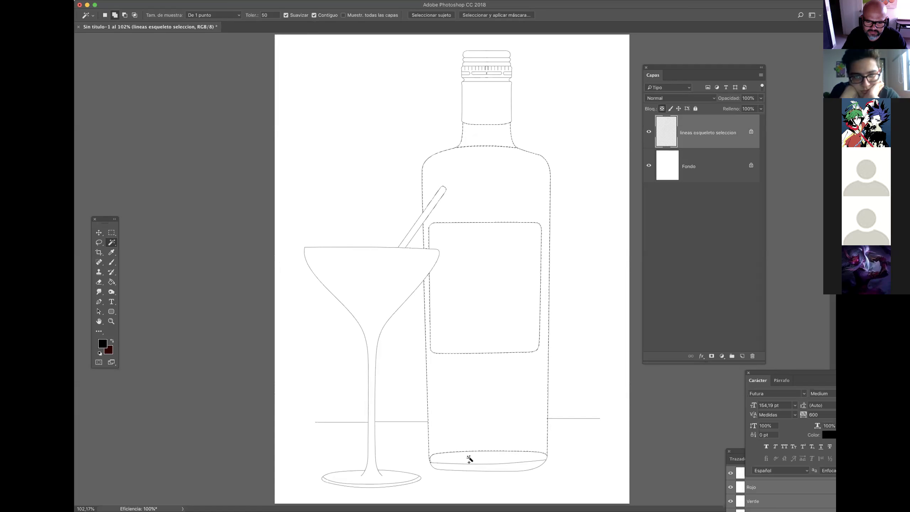
left_click(492, 469, "shift")
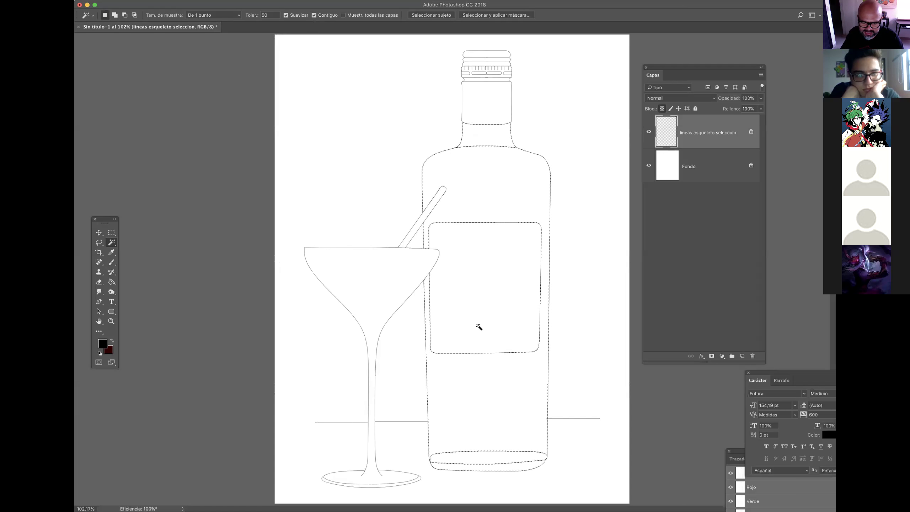
Step: Switch repeatedly between Quick Mask and normal view to examine which bottle areas are selected
key("q")
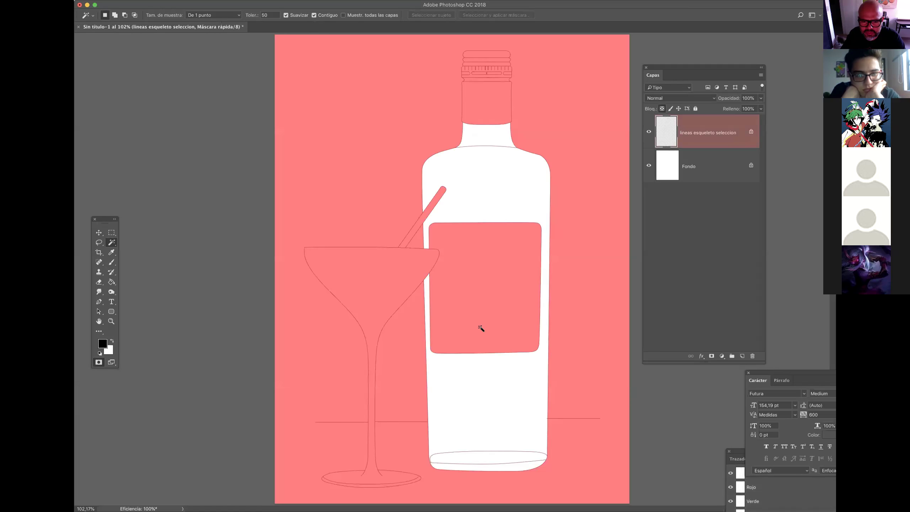
key("q")
key("q")
key("q")
key("q")
key("q")
key("q")
key("q")
key("q")
key("q")
key("q")
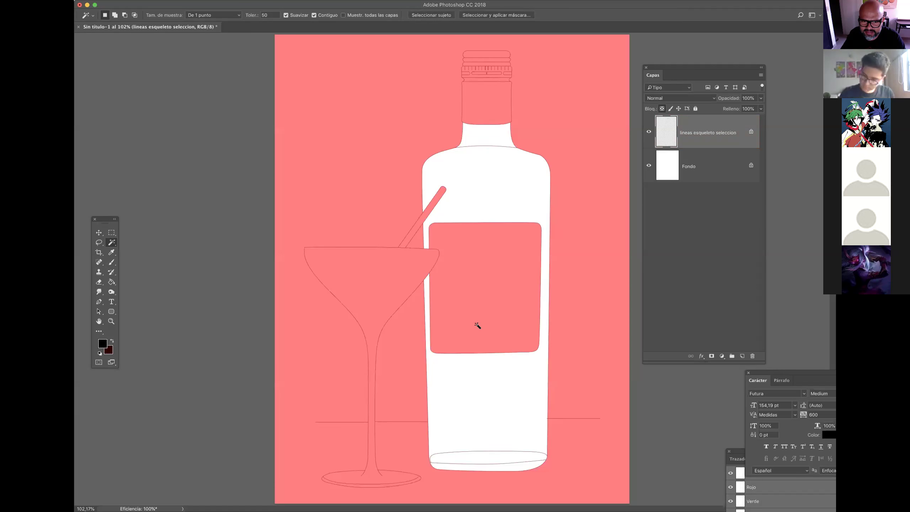
key("q")
key("q")
key("q")
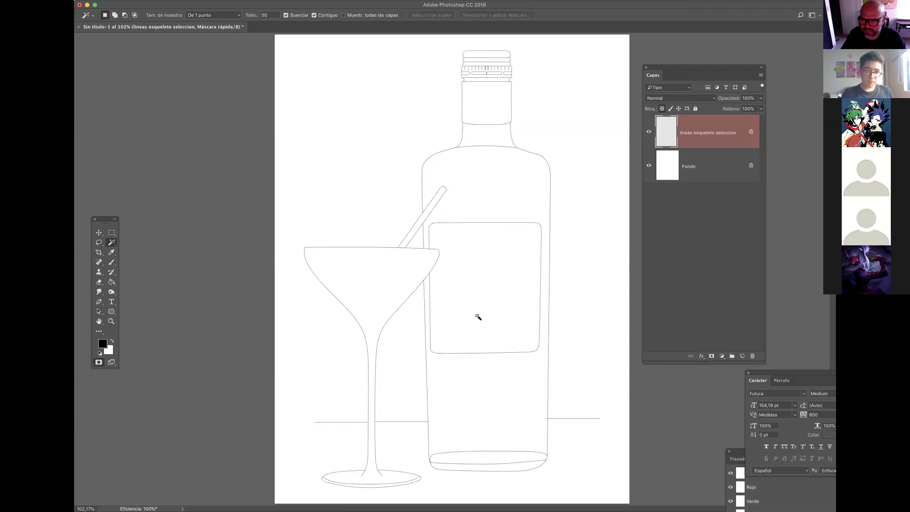
key("q")
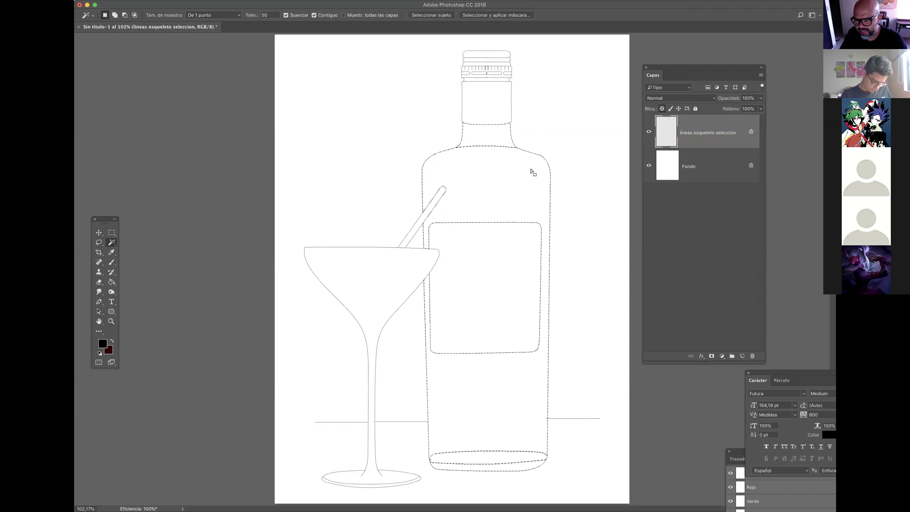
Step: Expand the bottle selection by 1 pixel, examining its edge where the neck meets the shoulder, and clear the selection
left_click_drag(513, 142, 636, 166)
left_click_drag(468, 151, 581, 152)
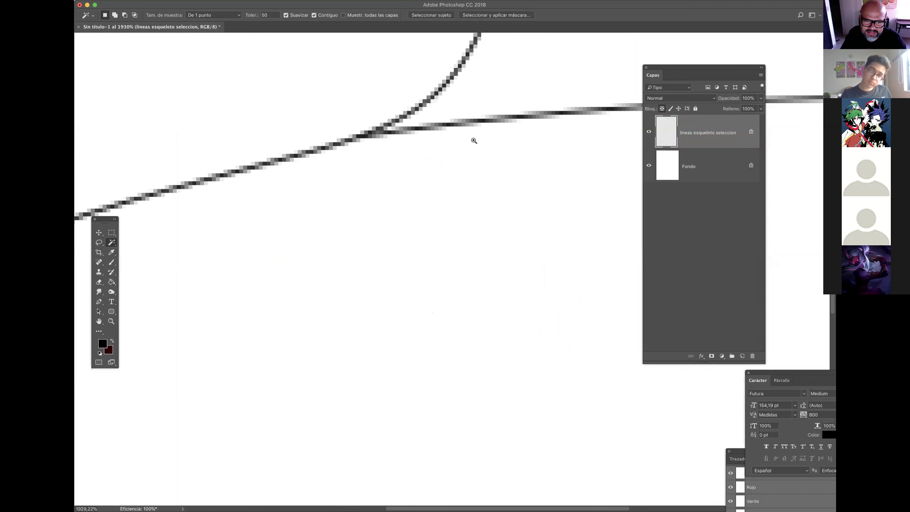
scroll(450, 175, "up", 8)
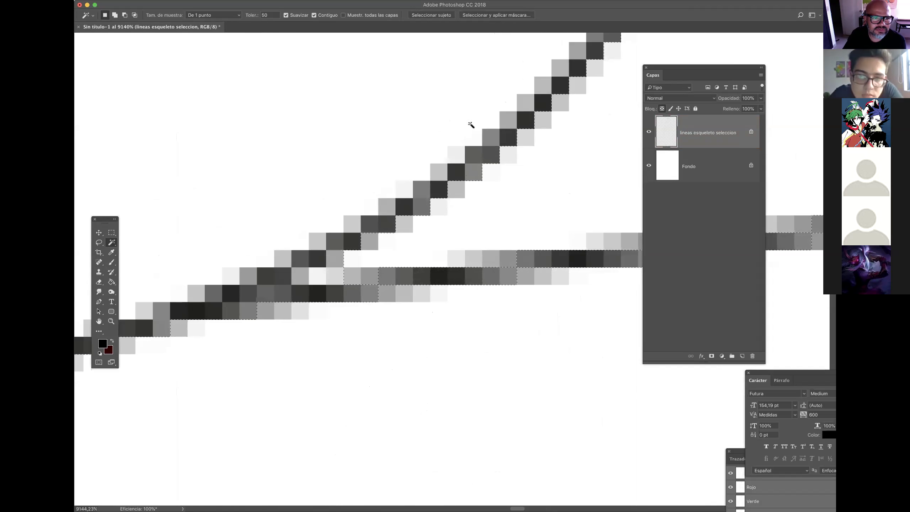
left_click(246, 1)
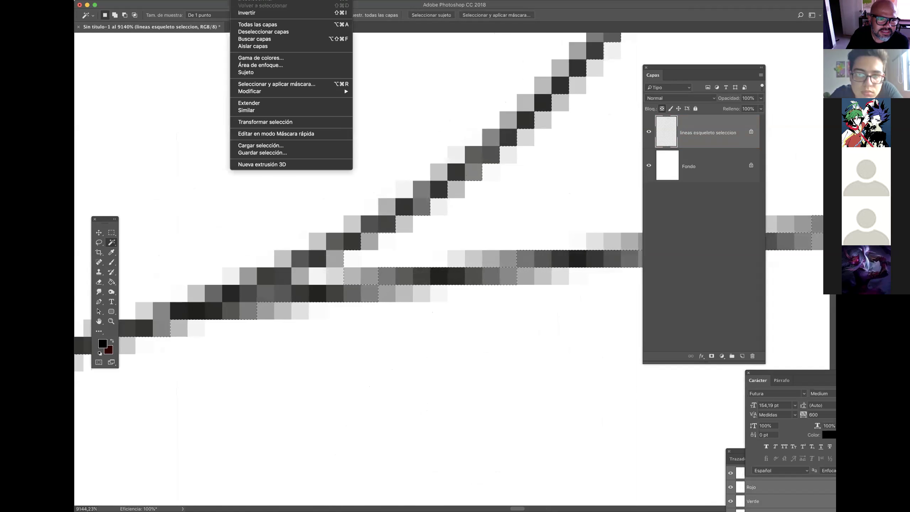
mouse_move(286, 91)
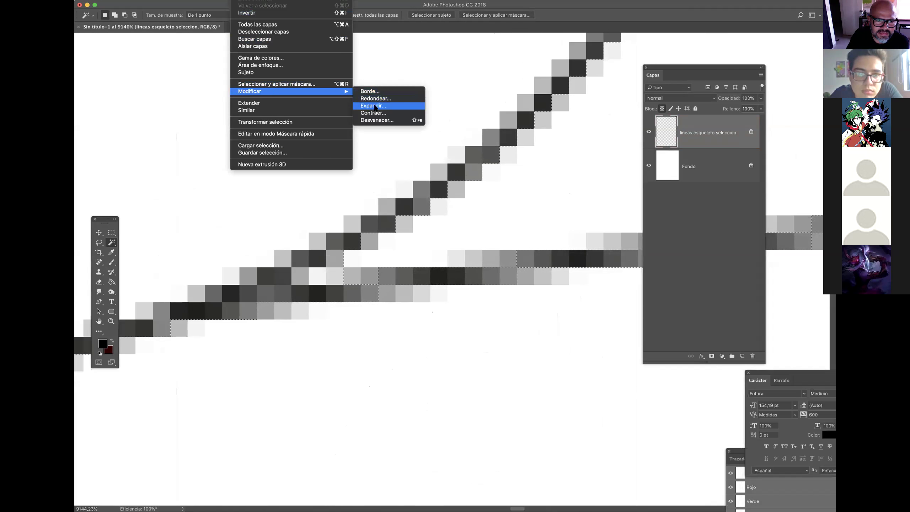
left_click(373, 105)
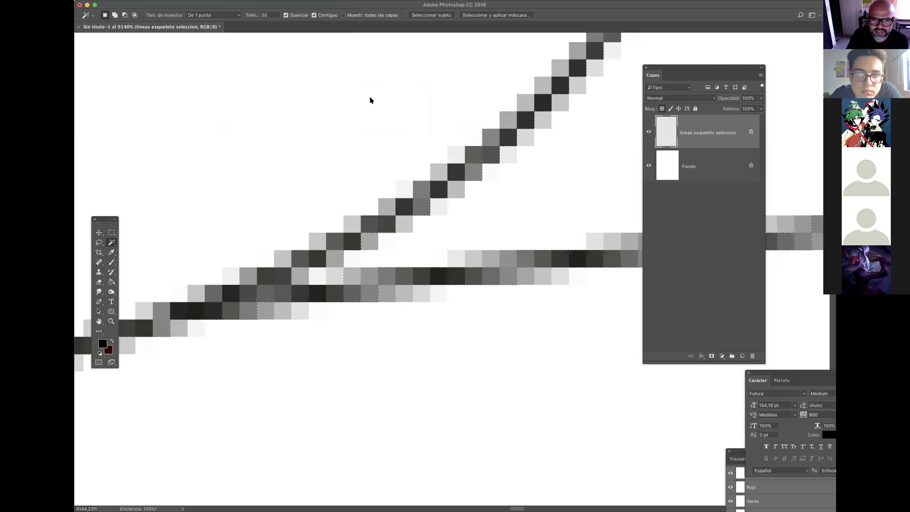
type("1")
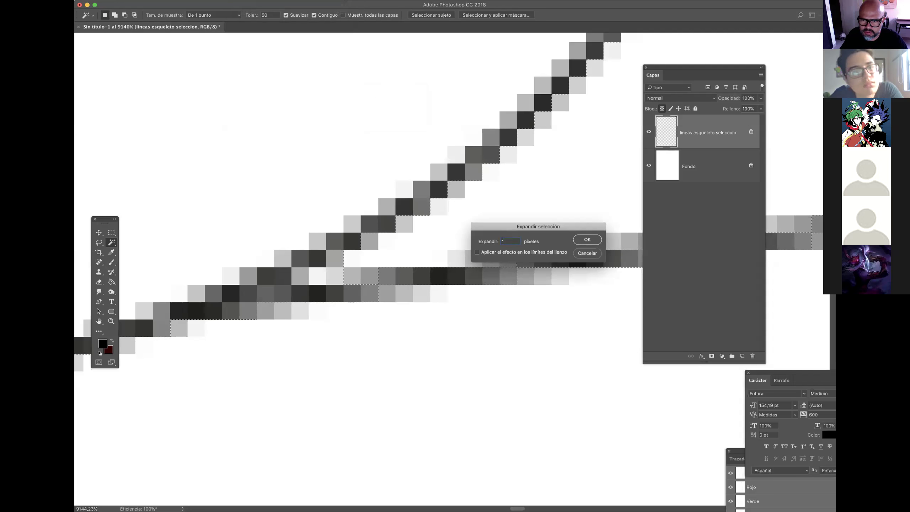
key("Return")
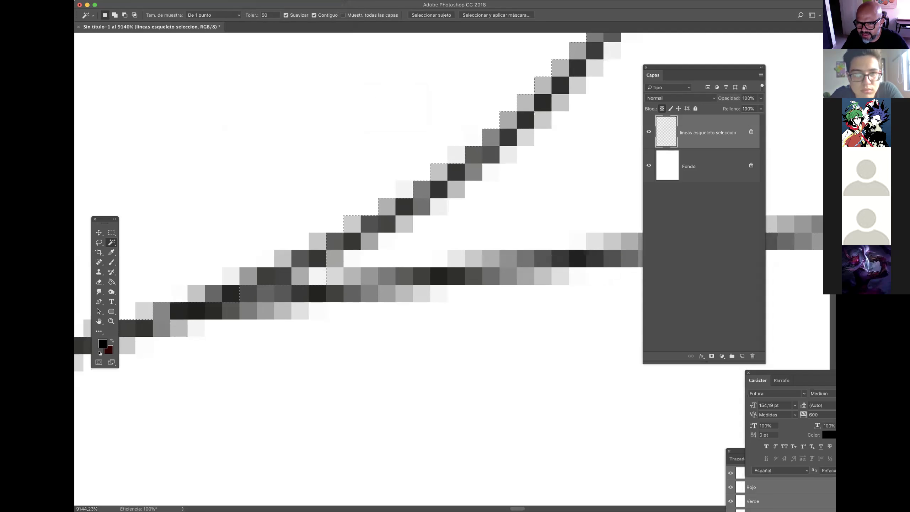
key("super+d")
Step: Set the foreground colour to amber yellow #f8b71c for the Paint Bucket
scroll(358, 194, "down", 1)
key("super+0")
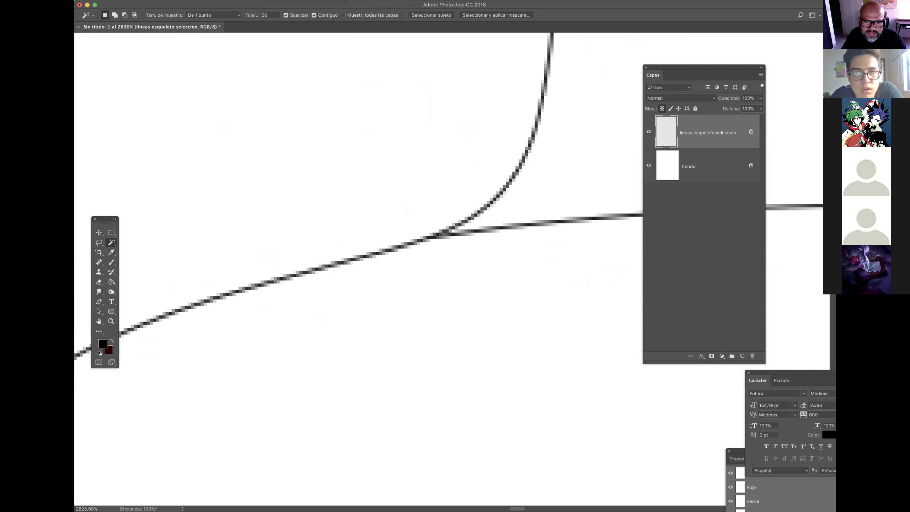
scroll(525, 224, "up", 10)
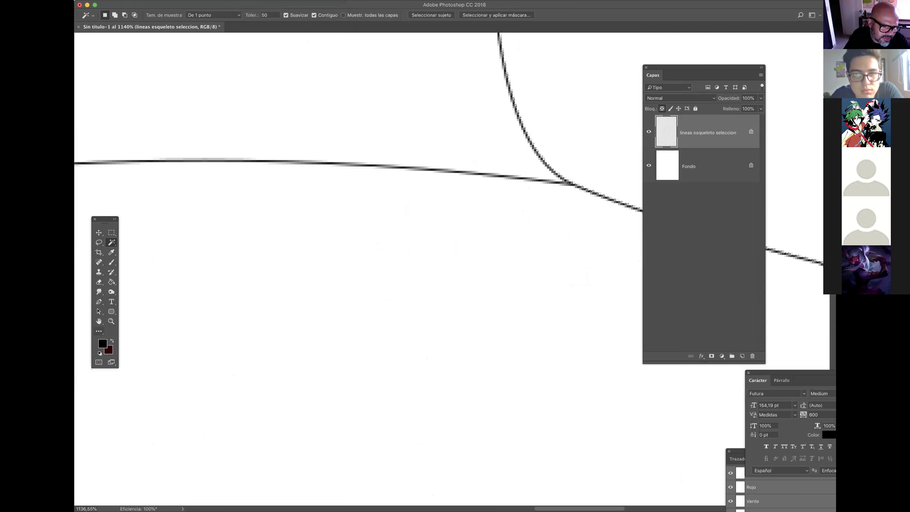
key("g")
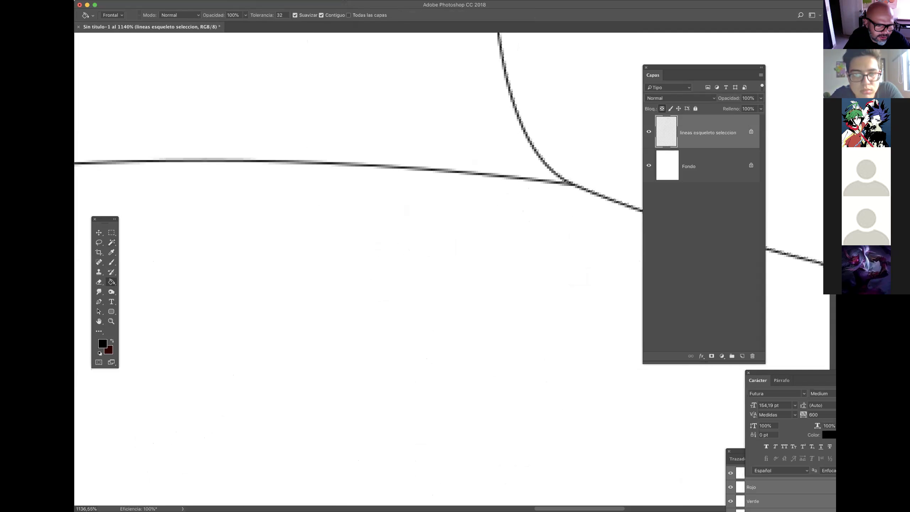
left_click(108, 343)
left_click_drag(318, 168, 342, 132)
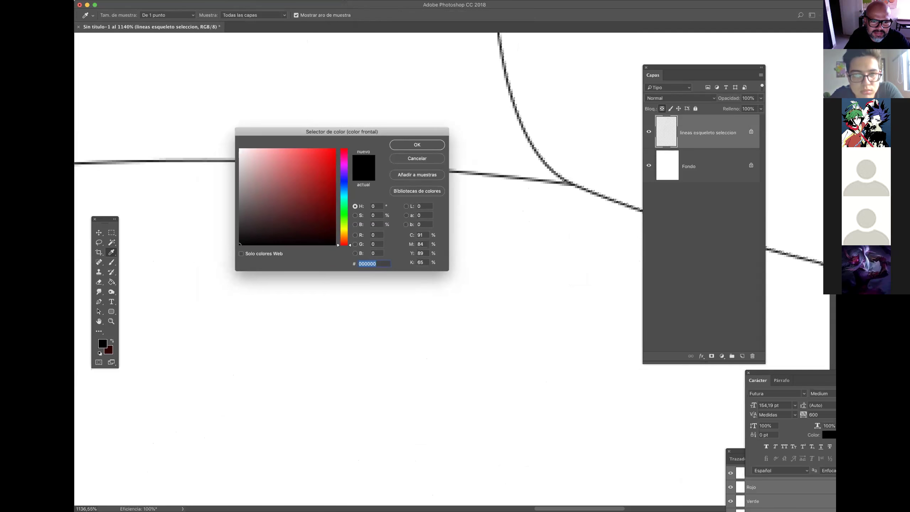
left_click_drag(344, 245, 344, 232)
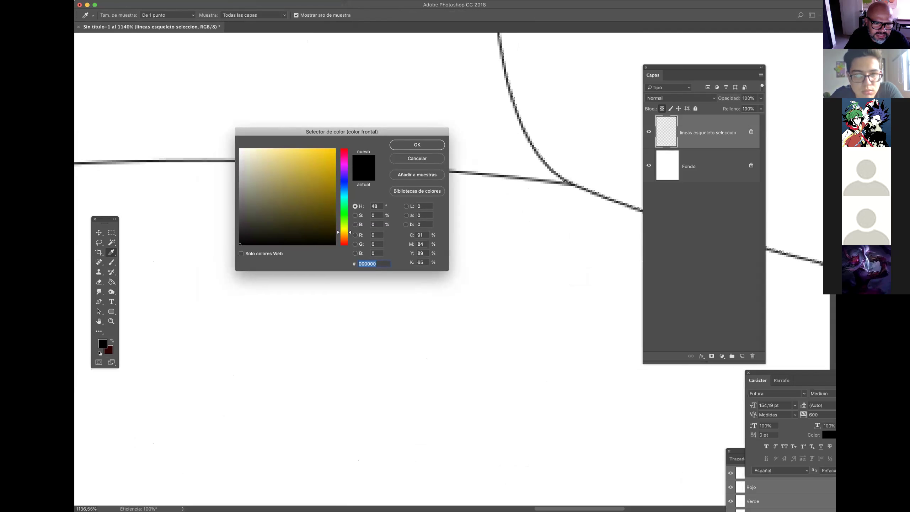
left_click(292, 151)
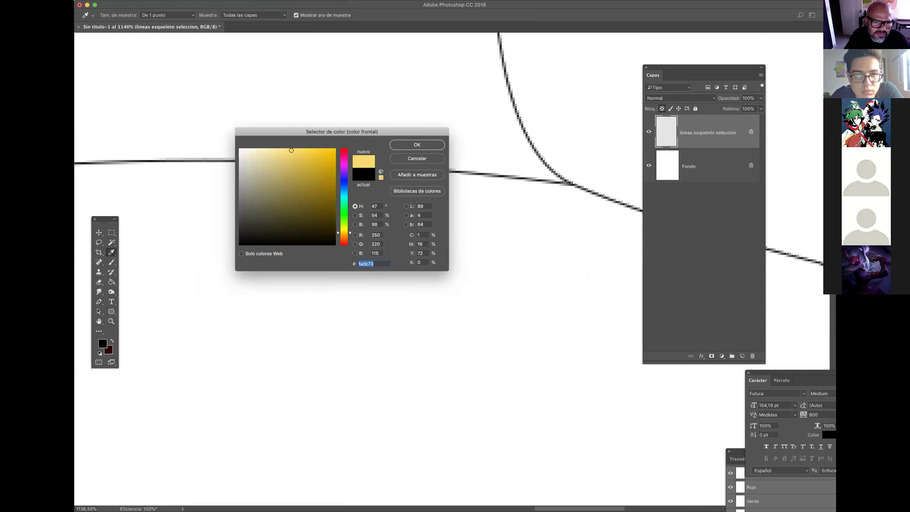
left_click_drag(344, 232, 344, 233)
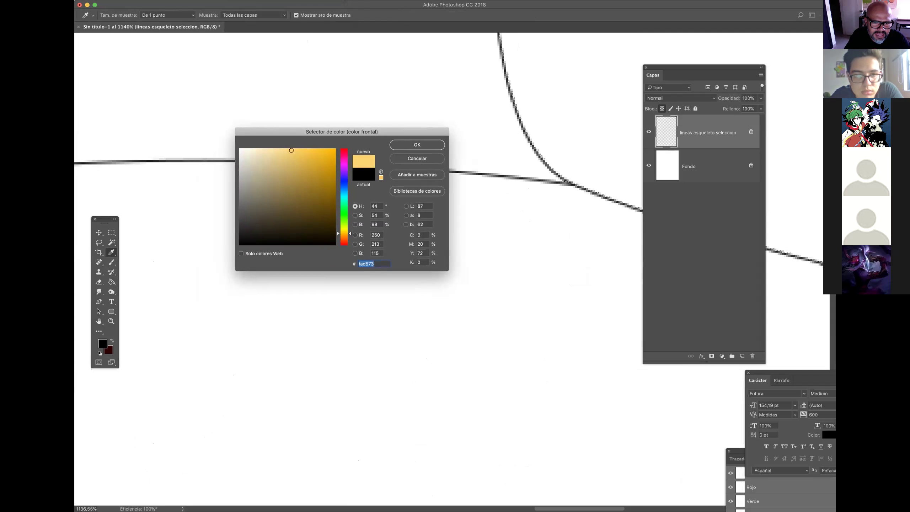
left_click(344, 230)
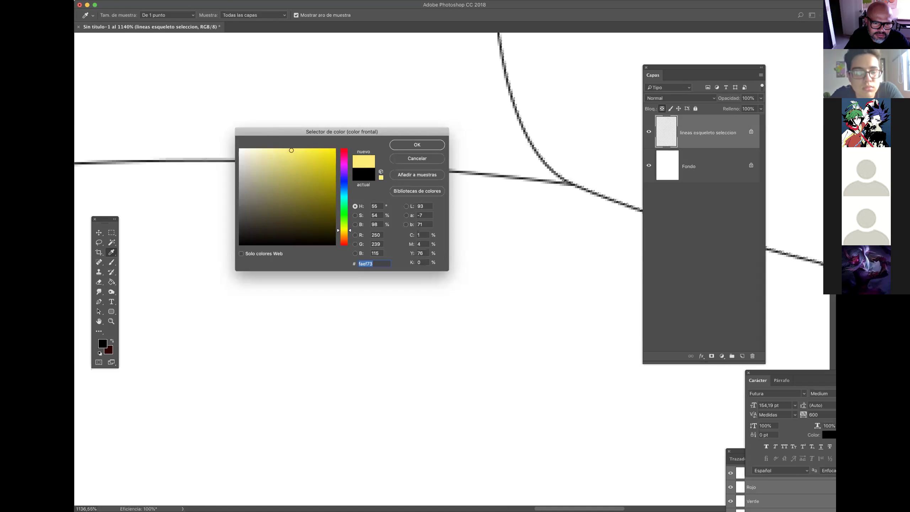
left_click(345, 234)
left_click(325, 151)
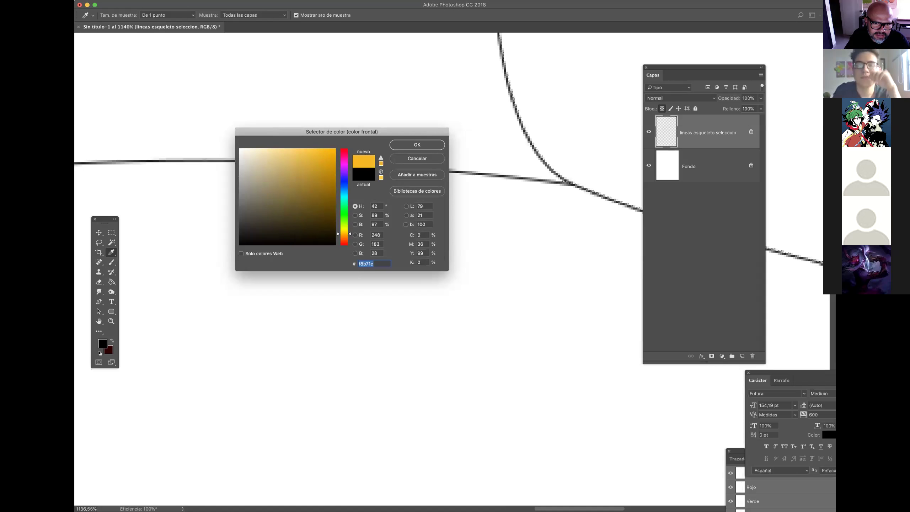
key("Return")
key("g")
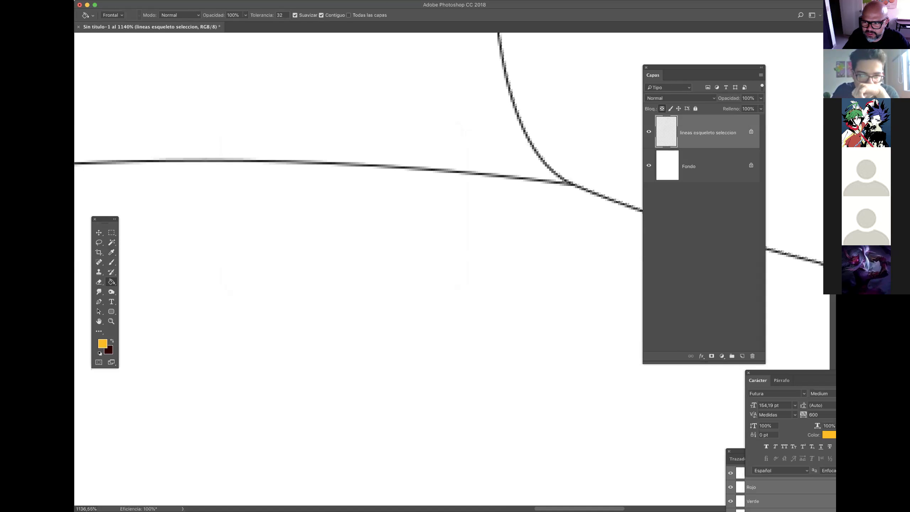
Step: Create a new layer directly above Fondo and fill the selected bottle body, lower neck and base with the amber foreground colour
scroll(532, 171, "down", 10)
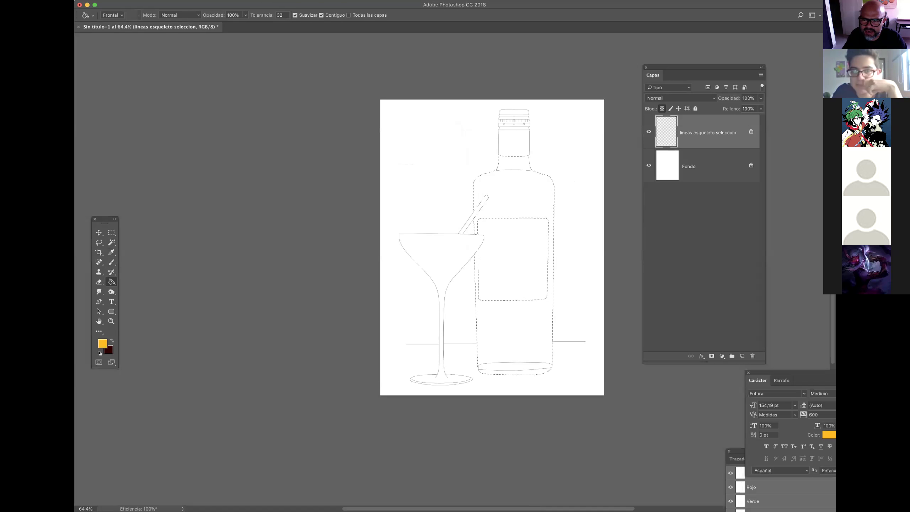
left_click(698, 167)
left_click(742, 356)
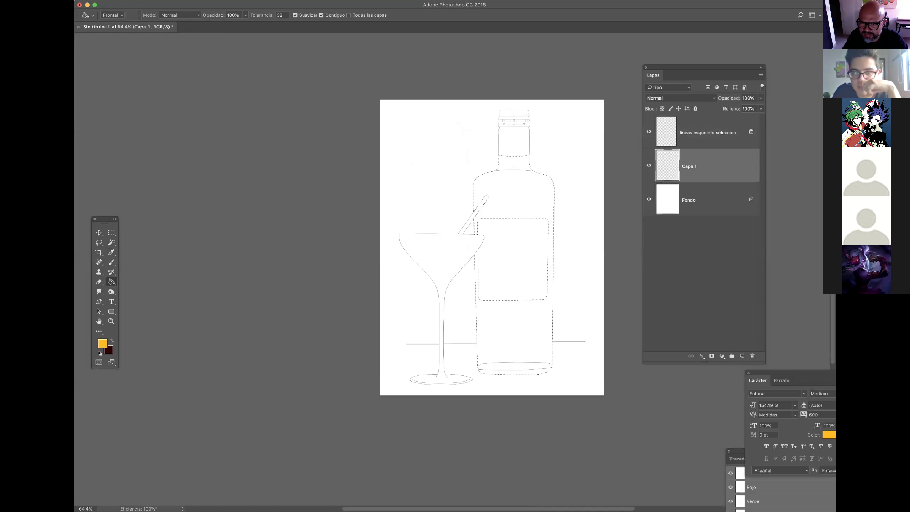
key("alt+BackSpace")
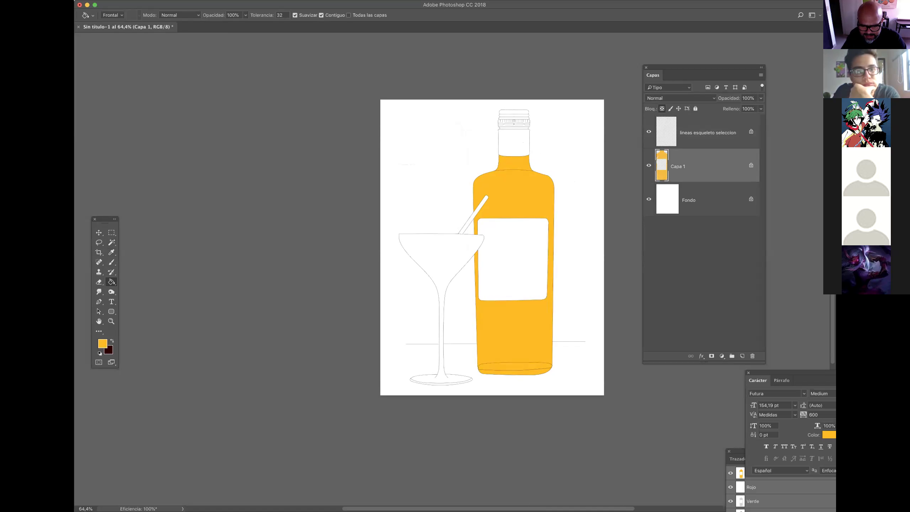
Step: On the skeleton line layer, select the bottle cap's bands and the neck wrapper below them together with the Magic Wand
scroll(545, 123, "up", 10)
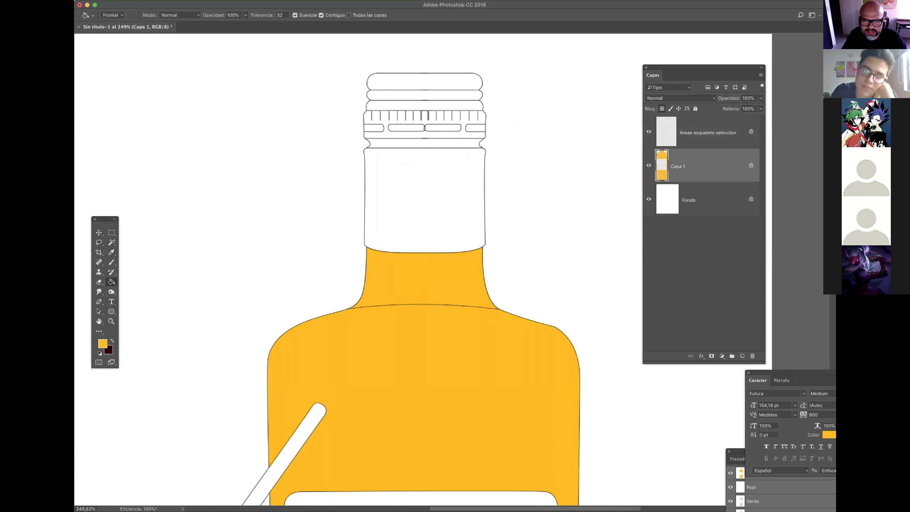
key("w")
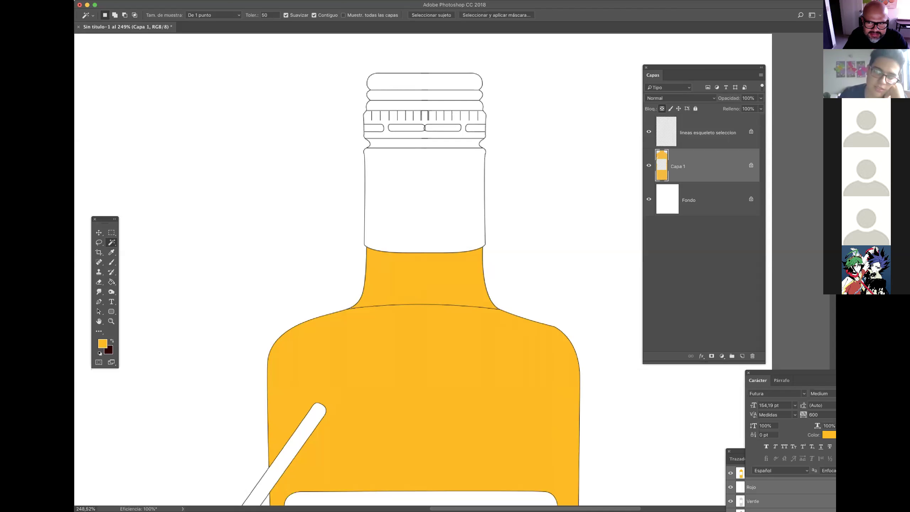
left_click(709, 132)
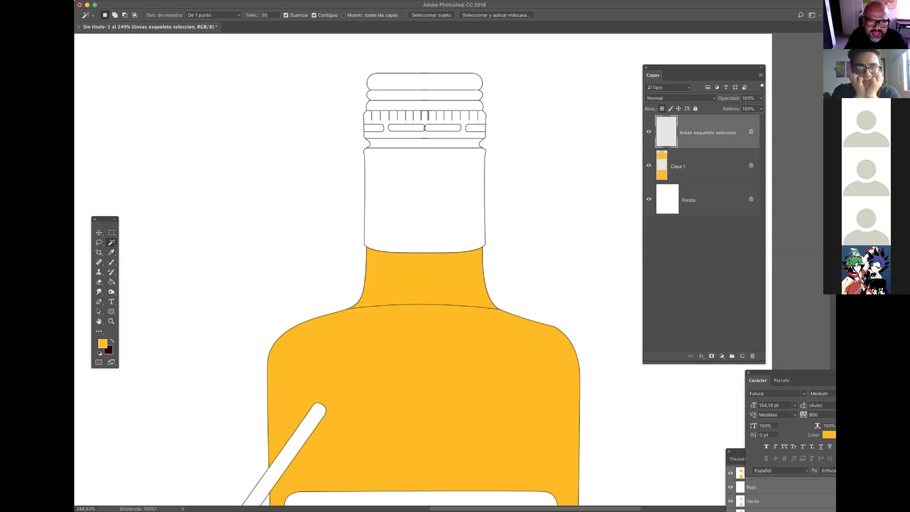
left_click(425, 82)
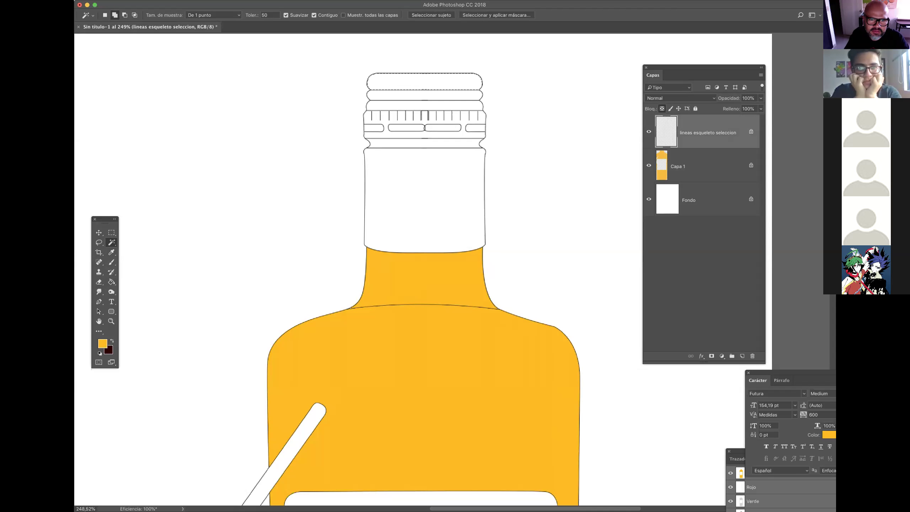
left_click(424, 106, "shift")
left_click(425, 135, "shift")
left_click(424, 143, "shift")
left_click(425, 179, "shift")
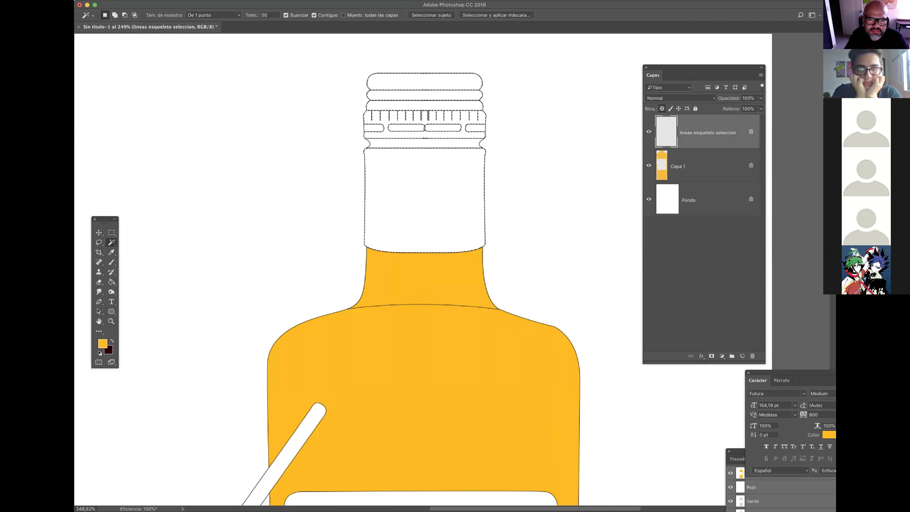
Step: Expand the cap and neck wrapper selection by 1 pixel
left_click(245, 0)
mouse_move(256, 93)
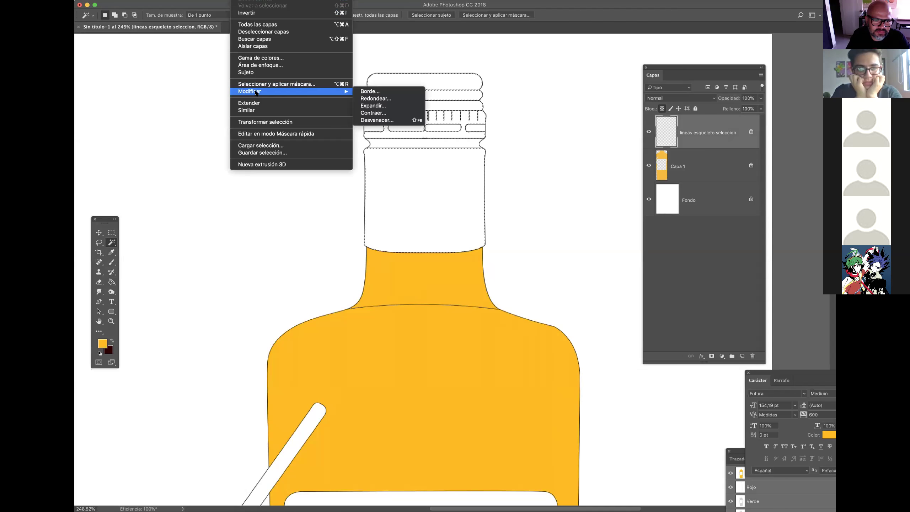
left_click(363, 106)
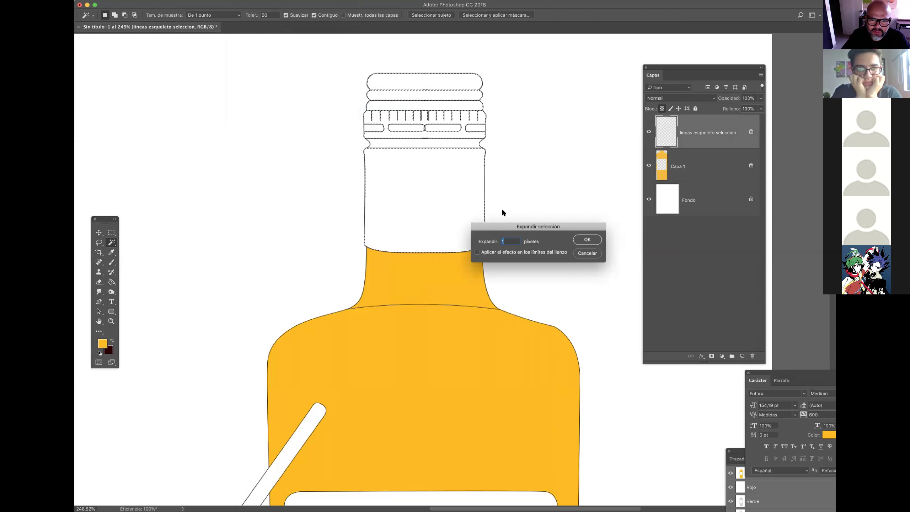
left_click(589, 239)
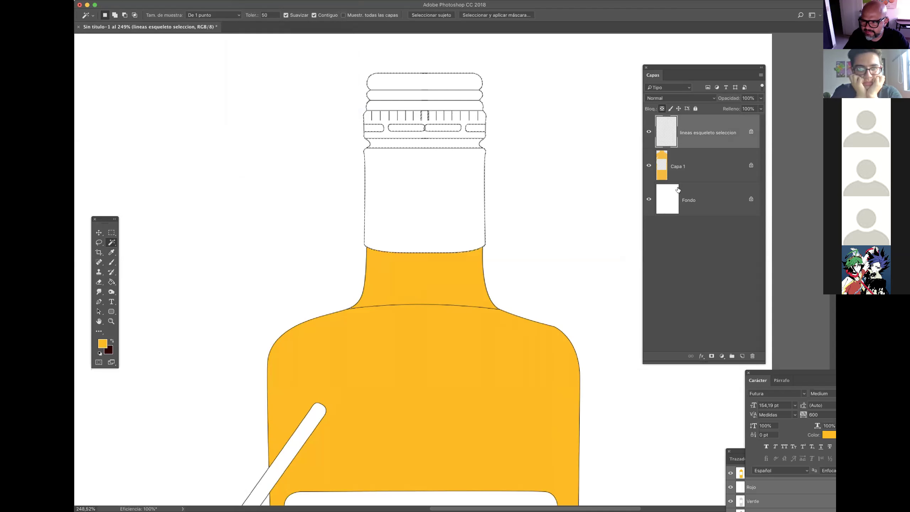
Step: Create a new layer above Capa 1 and fill the selected cap and neck wrapper with a deep blue foreground colour
left_click(685, 166)
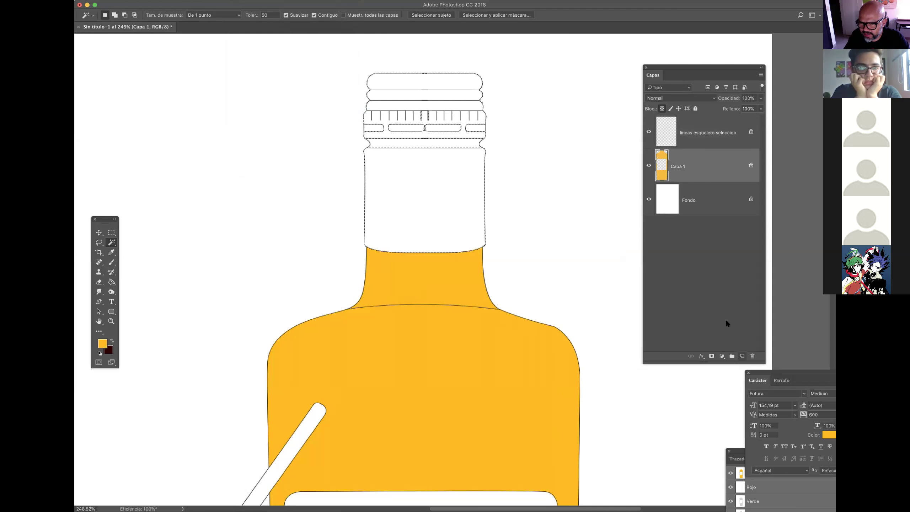
left_click(742, 356)
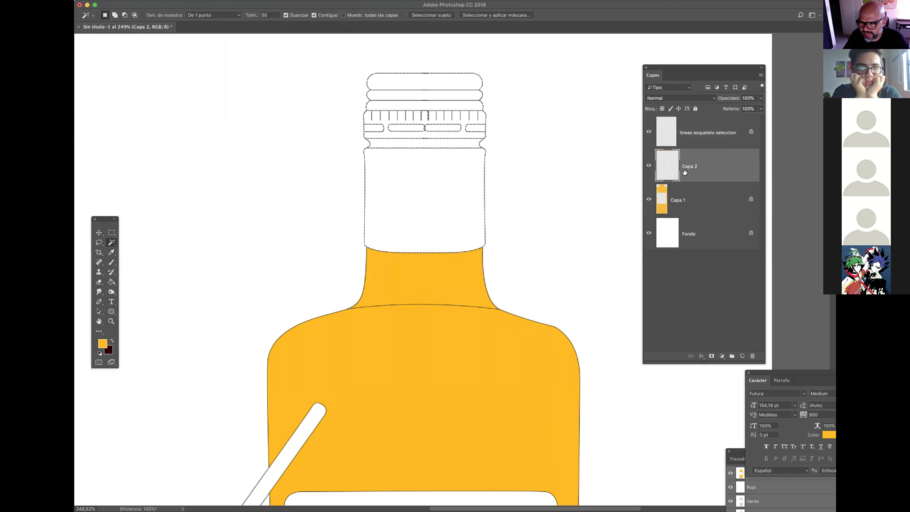
left_click(101, 345)
left_click(344, 186)
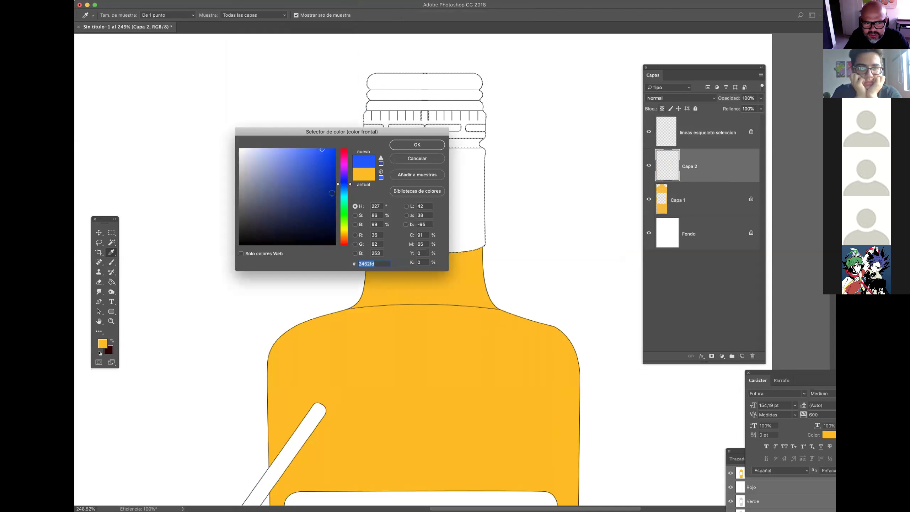
left_click(332, 176)
left_click(418, 144)
left_click(112, 282)
left_click(379, 229)
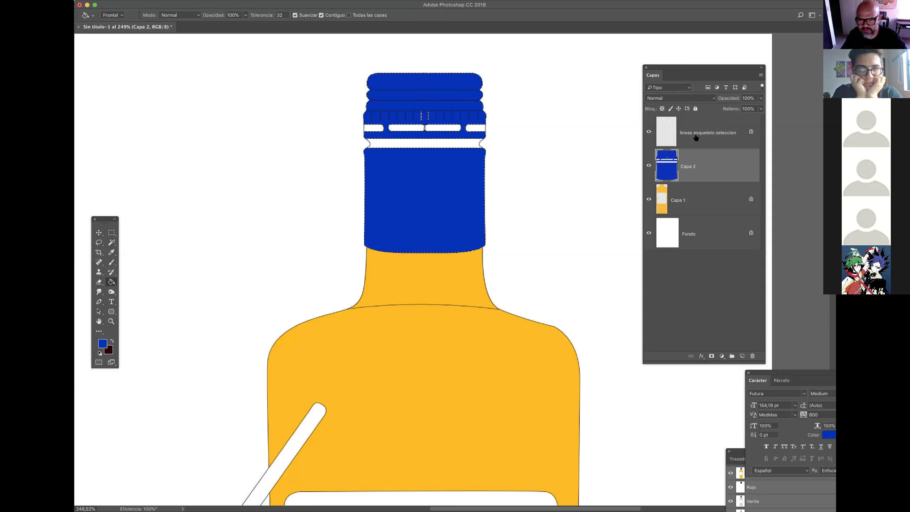
Step: Clear the selection, select the cap's white slots and the white ring below them on the skeleton line layer, and expand that selection
left_click(683, 141)
key("super+d")
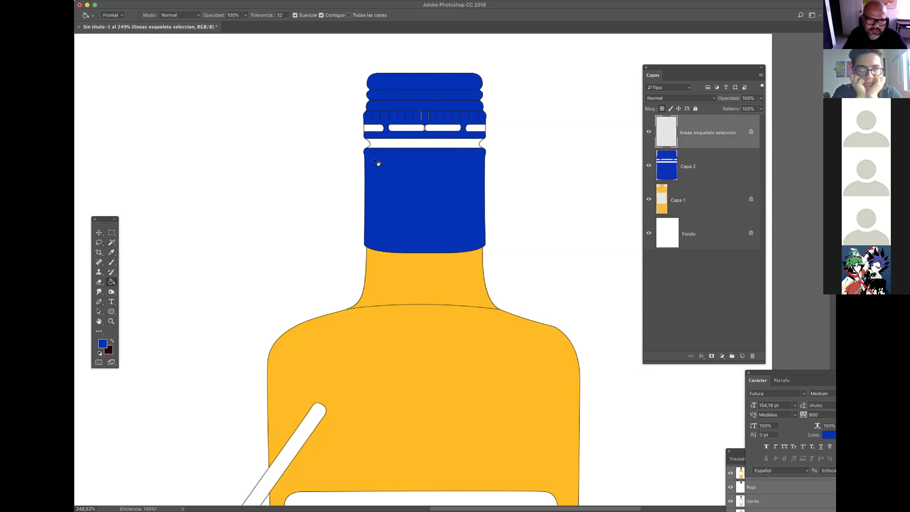
left_click(112, 243)
left_click(374, 128)
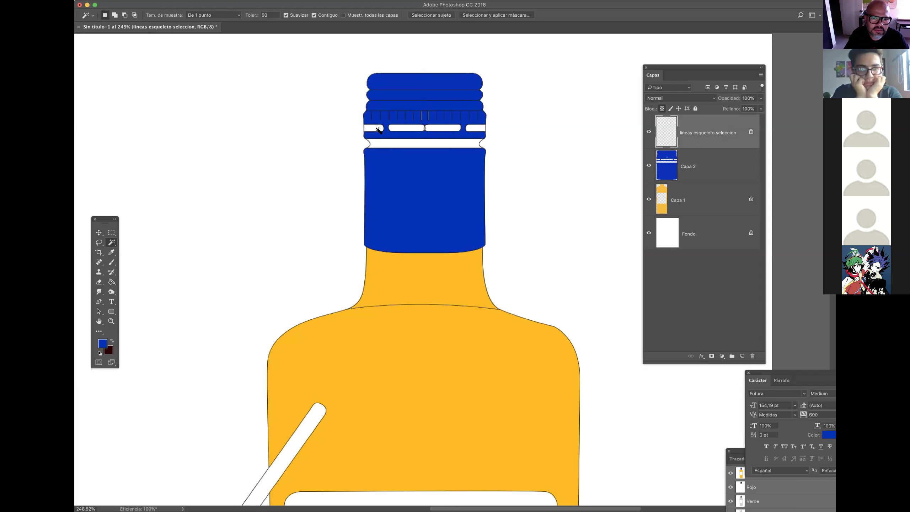
left_click(456, 127, "shift")
left_click(474, 128, "shift")
left_click(467, 143, "shift")
left_click(244, 0)
mouse_move(291, 93)
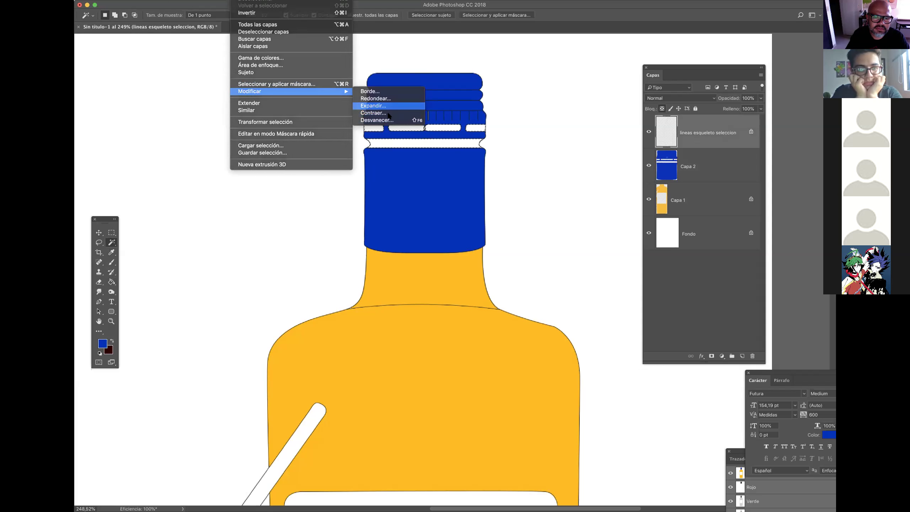
left_click(372, 106)
left_click(581, 239)
Step: Fill the selected ring and cap slots with the same blue on Capa 2, and clear the selection
left_click(686, 175)
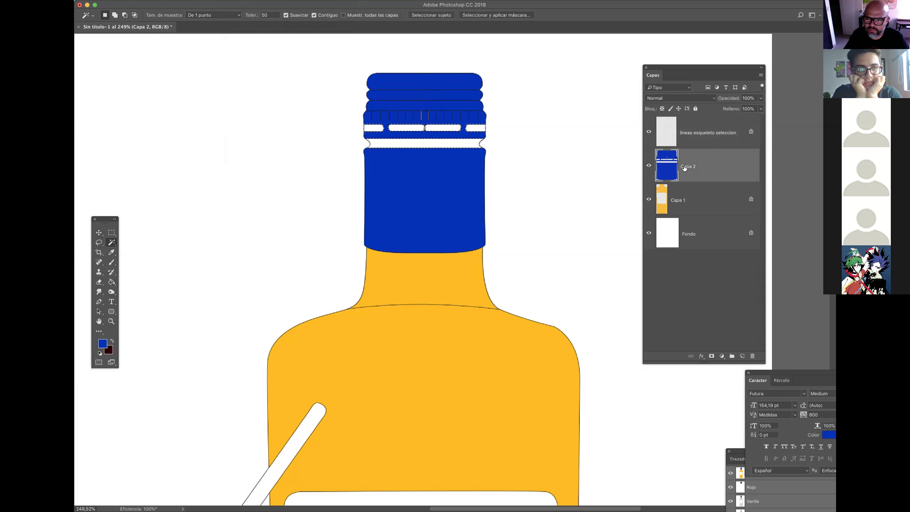
left_click(112, 284)
left_click(430, 145)
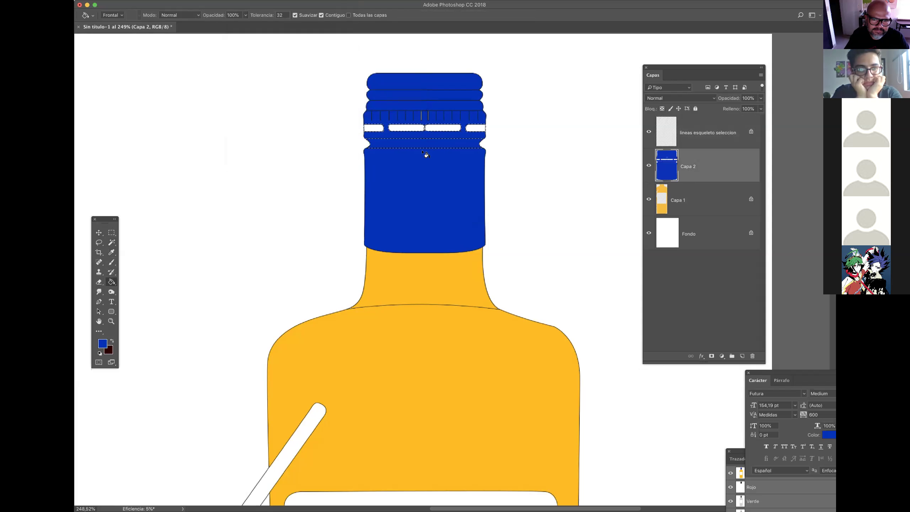
left_click(444, 128)
left_click(406, 128)
left_click(374, 128)
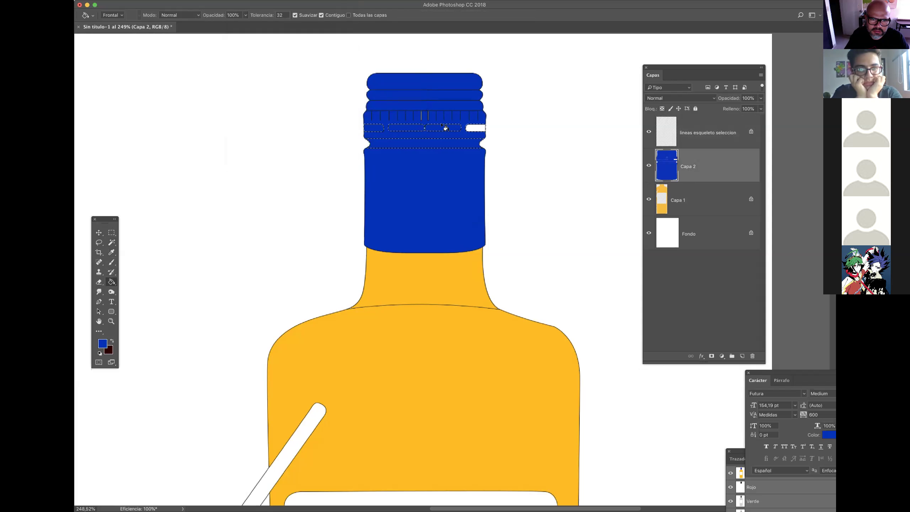
left_click(474, 128)
key("super+d")
scroll(422, 112, "up", 10)
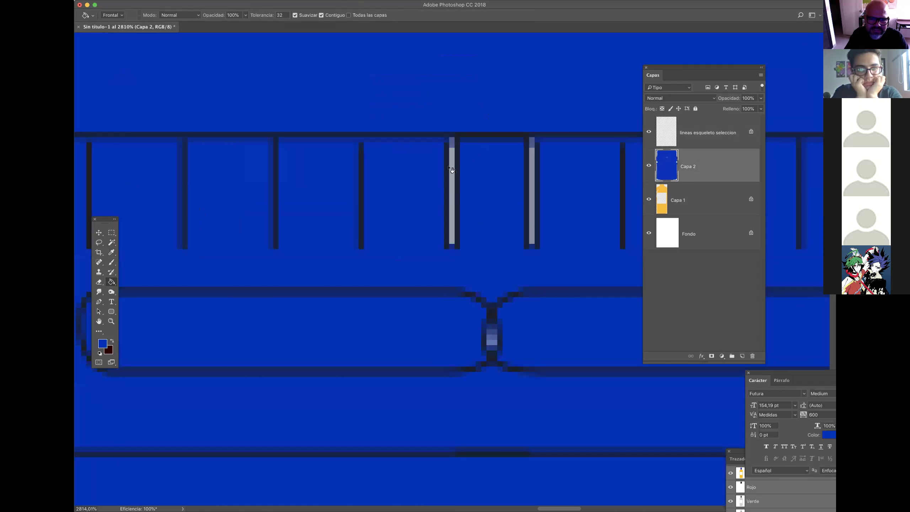
Step: Paint over the unfilled slivers between the blue cap's lines on Capa 2 with the Pencil tool in blue
left_click(112, 263)
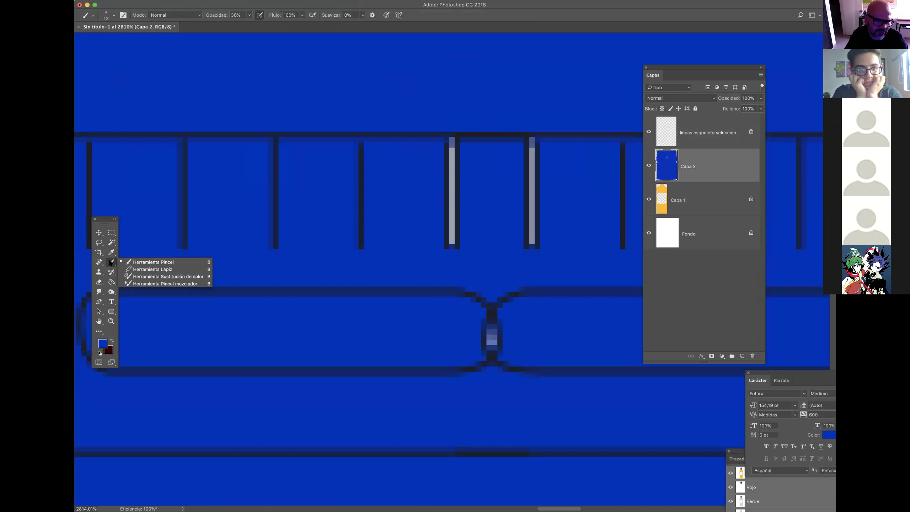
left_click(132, 267)
mouse_move(478, 176)
left_mouse_down("ctrl+alt")
mouse_move(362, 159)
mouse_move(313, 162)
left_mouse_up("ctrl+alt")
mouse_move(452, 158)
left_mouse_down()
mouse_move(453, 216)
mouse_move(504, 369)
mouse_move(561, 146)
mouse_move(474, 307)
mouse_move(490, 355)
left_mouse_up()
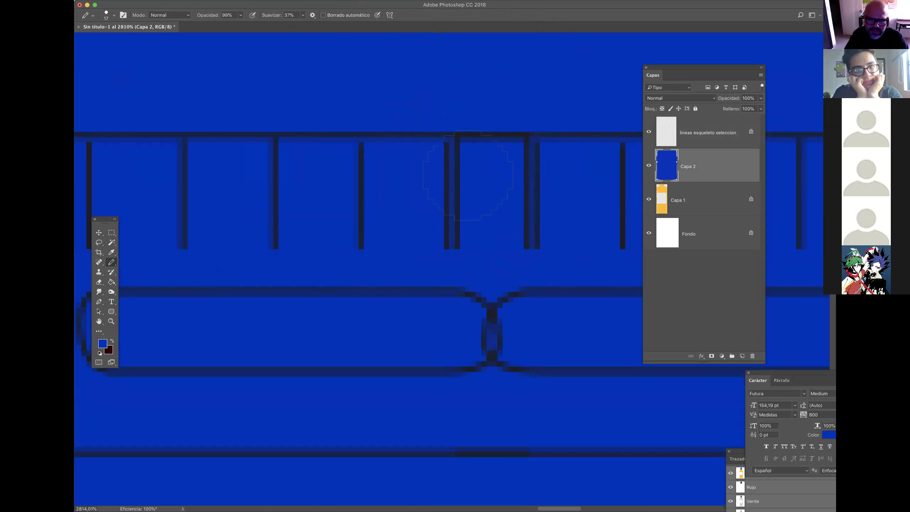
left_click_drag(449, 183, 424, 224, "super")
left_click_drag(461, 247, 410, 175)
mouse_move(470, 329)
left_mouse_down("super")
mouse_move(494, 327)
mouse_move(482, 320)
left_mouse_up("super")
key("v")
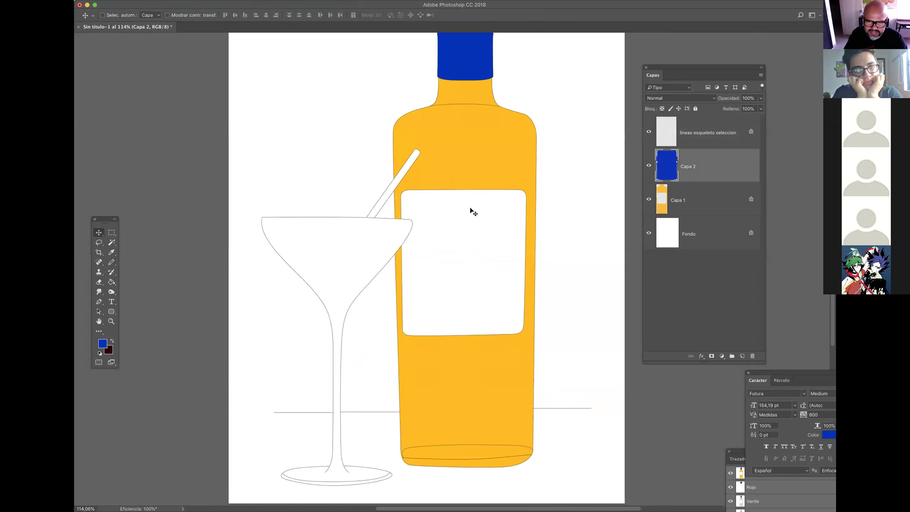
Step: Select the bottle's label area from the lineas esqueleto seleccion layer with the Magic Wand and expand the selection by 1 pixel
left_click(694, 134)
left_click(111, 242)
left_click(453, 256)
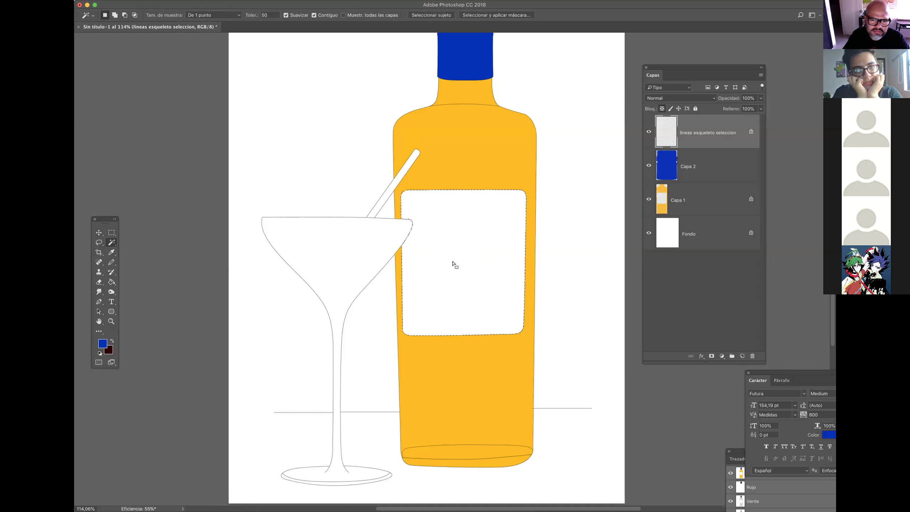
left_click(244, 1)
mouse_move(287, 91)
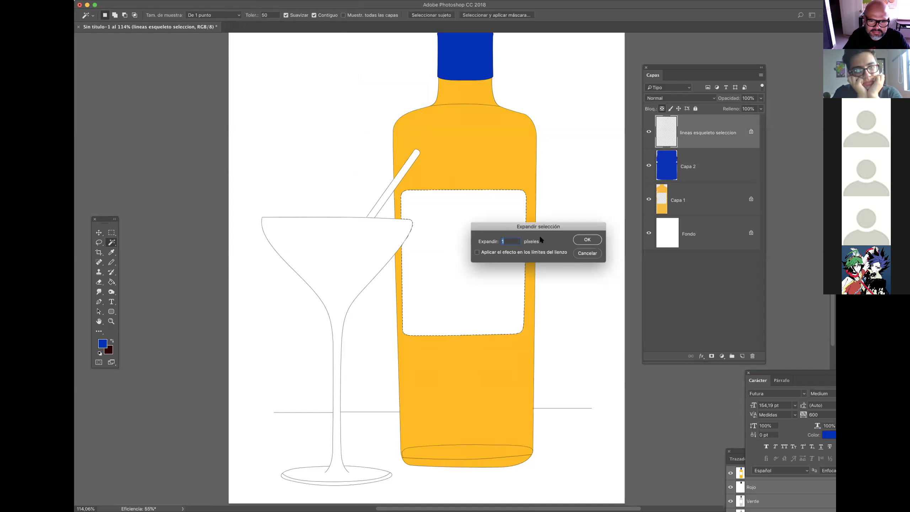
left_click(585, 239)
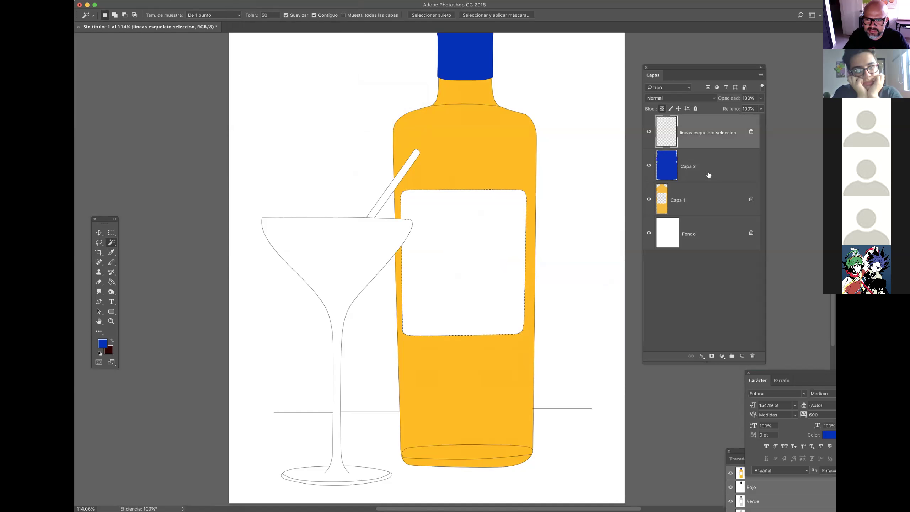
Step: Create a new layer above Capa 2 and set the foreground colour to light blue #afd6e3
left_click(742, 356, "ctrl")
left_click(111, 252)
left_click(102, 344)
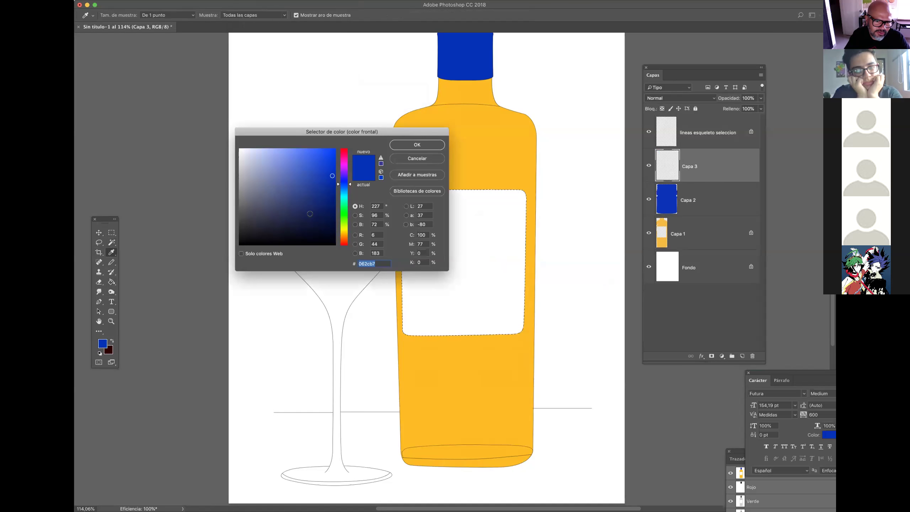
left_click(343, 192)
left_click(261, 159)
left_click(398, 145)
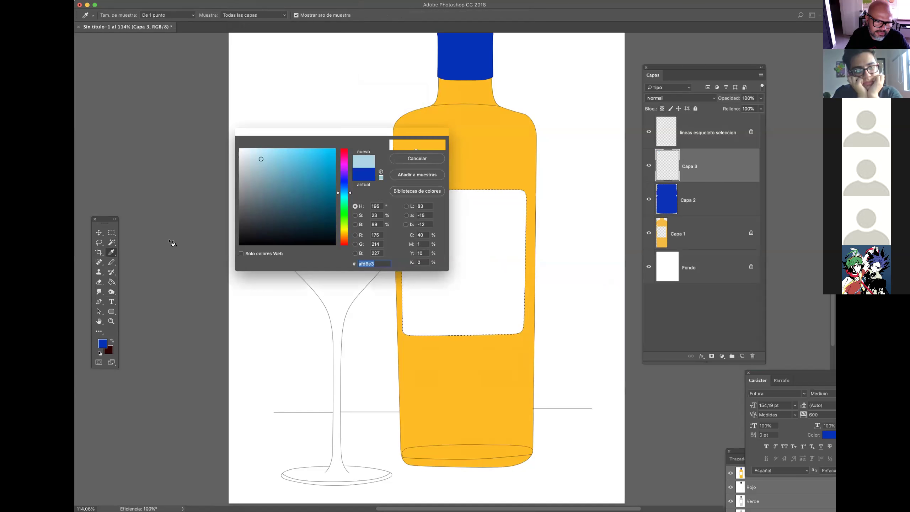
Step: Fill the label selection with the light blue, deselect it, and lock the transparent pixels of Capa 3 and Capa 2
left_click(111, 282)
left_click(473, 230)
key("super+d")
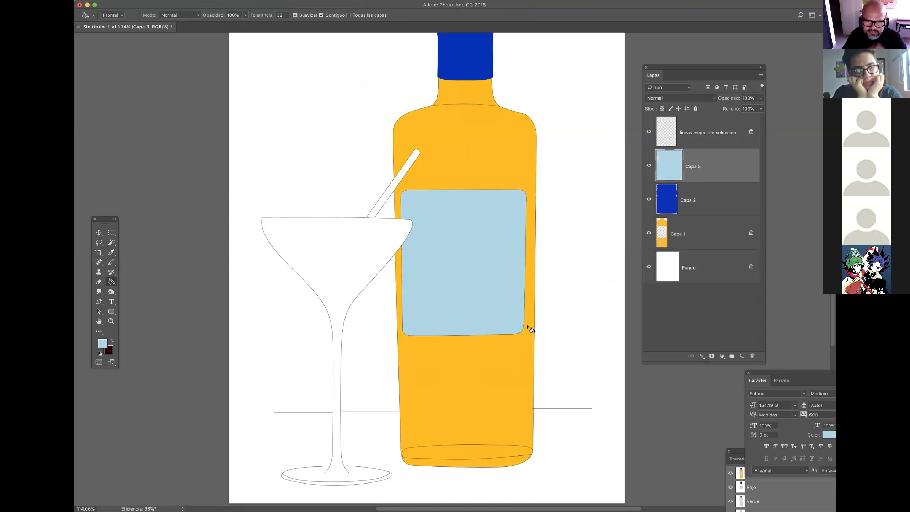
left_click(695, 186, "shift")
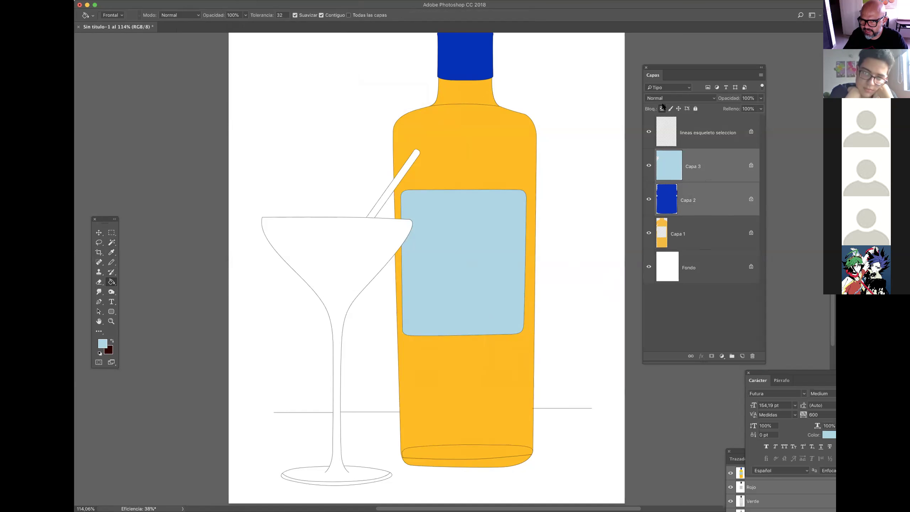
Step: Select the whole cocktail glass, including the rim of its base, from the lineas esqueleto seleccion layer with the Magic Wand
left_click(698, 135)
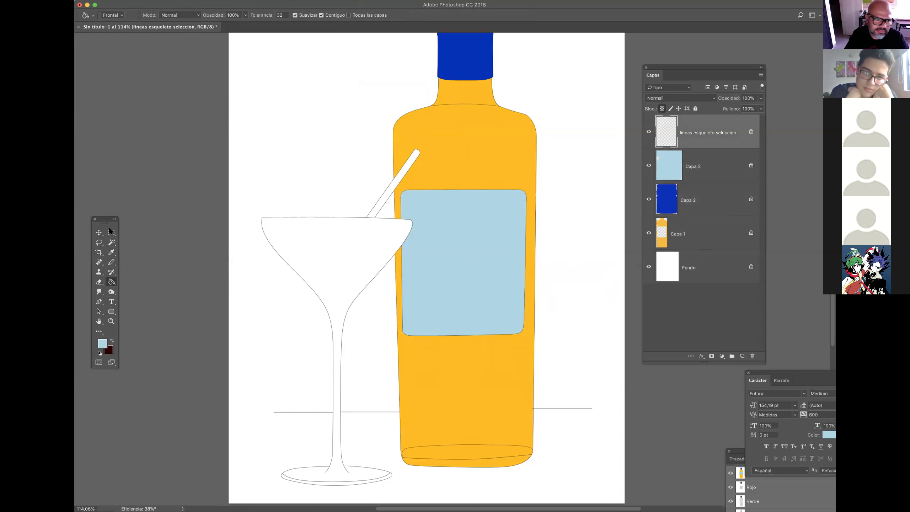
left_click(111, 242)
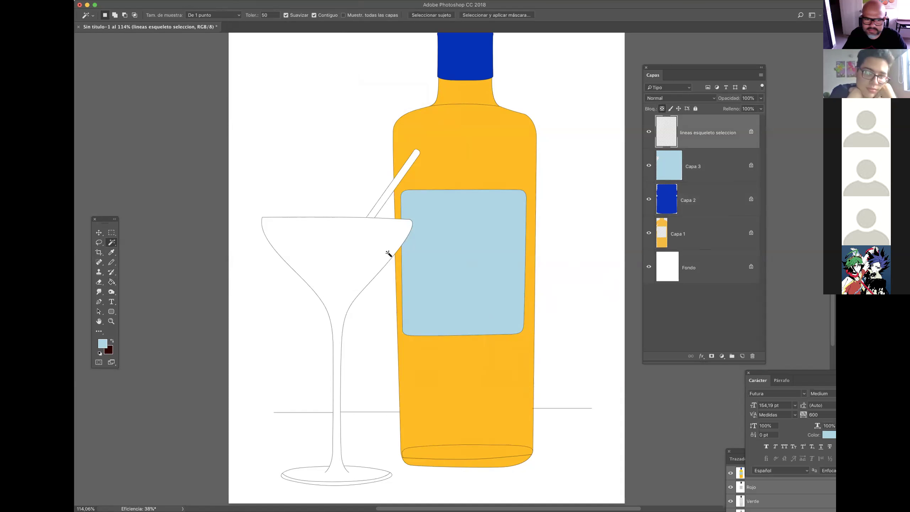
left_click(352, 256)
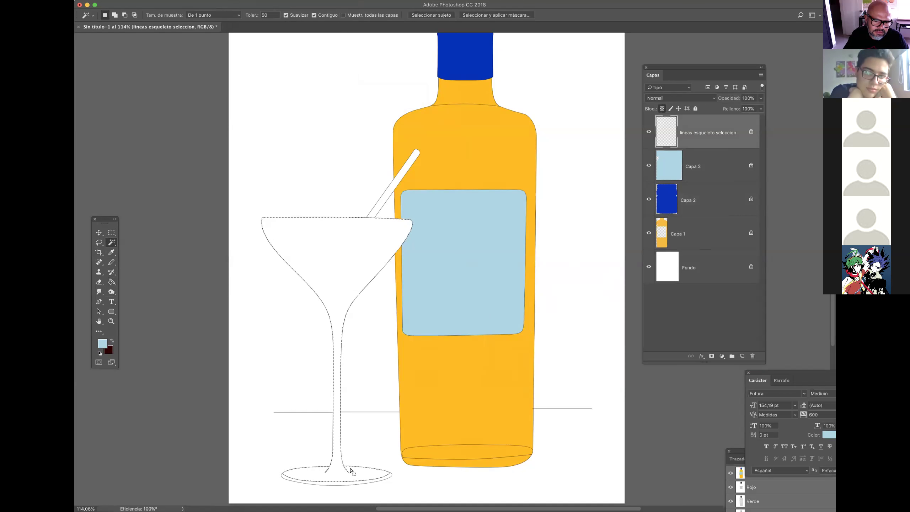
left_click(337, 483, "shift")
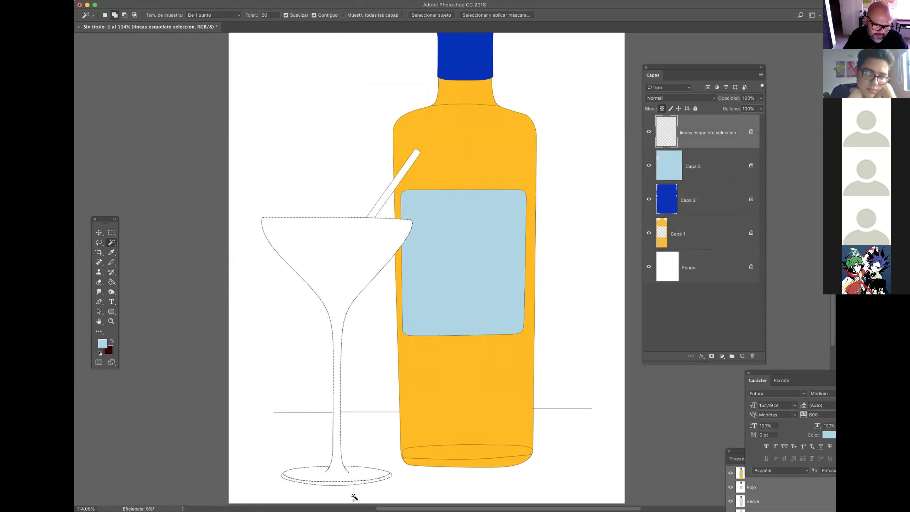
Step: Create a new layer above Capa 3 and expand the glass selection
left_click(711, 172)
left_click(742, 357)
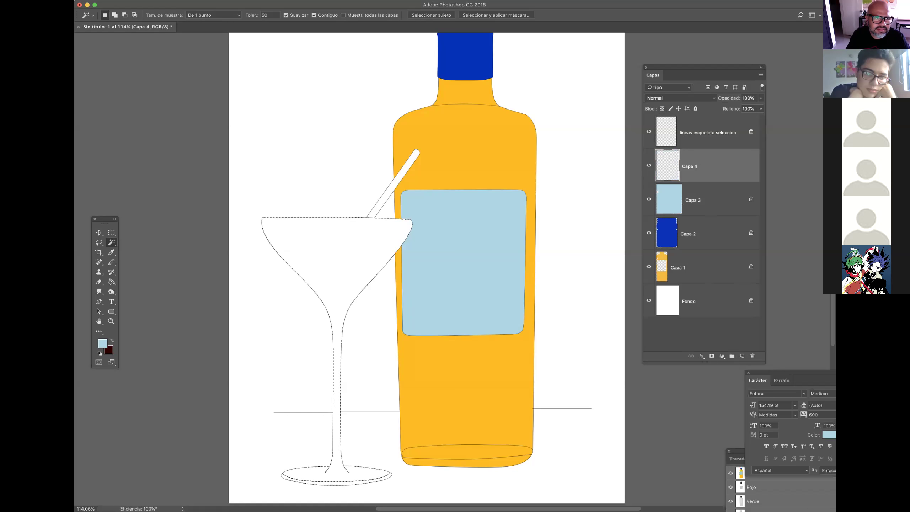
left_click(247, 0)
mouse_move(333, 91)
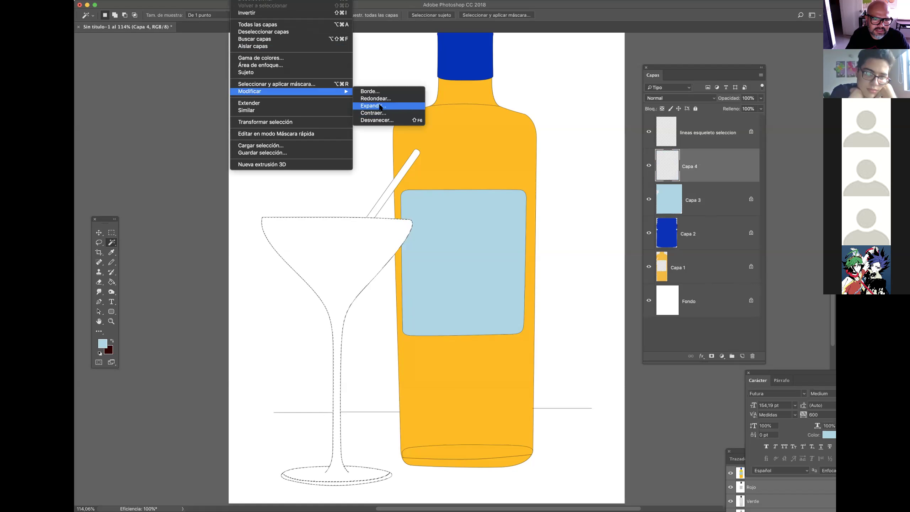
left_click(380, 106)
left_click(583, 241)
Step: Set the foreground colour to green #62b960 and fill the glass selection on Capa 4 with the Paint Bucket
key("i")
left_click(102, 343)
left_click(347, 214)
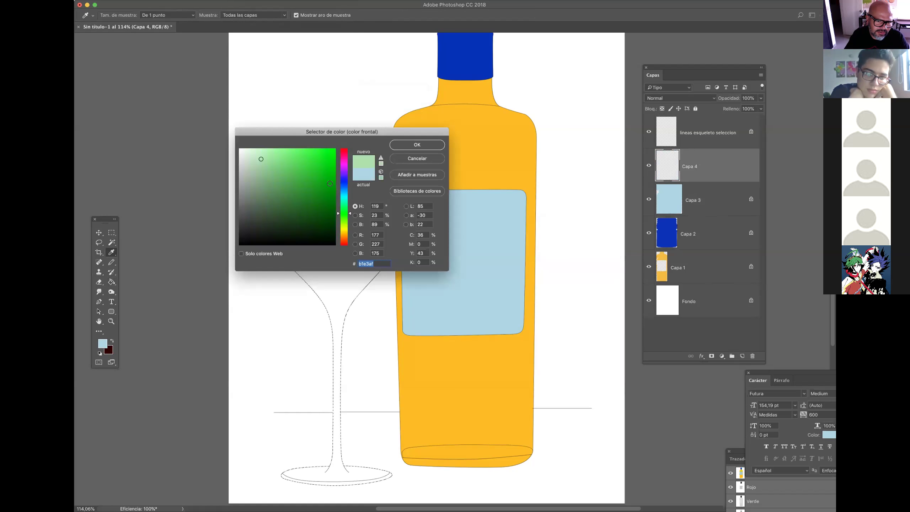
left_click(285, 175)
left_click(417, 145)
key("g")
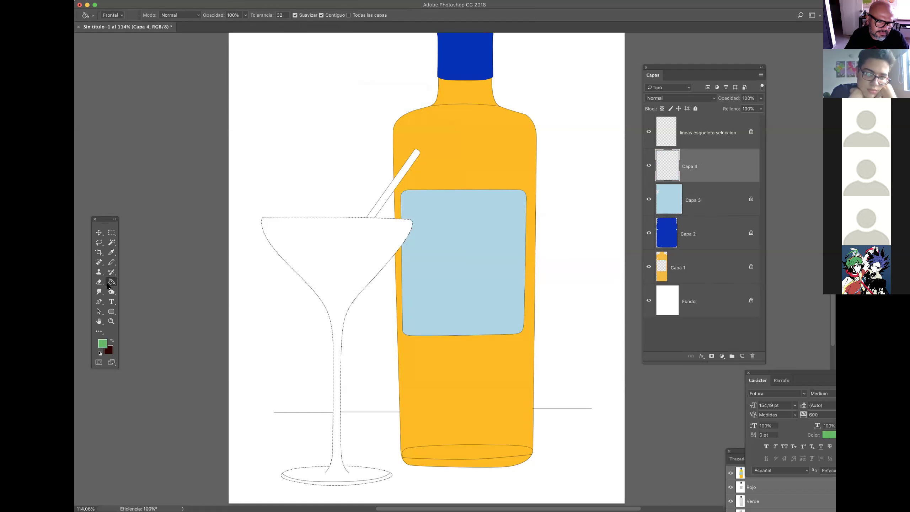
left_click(346, 248)
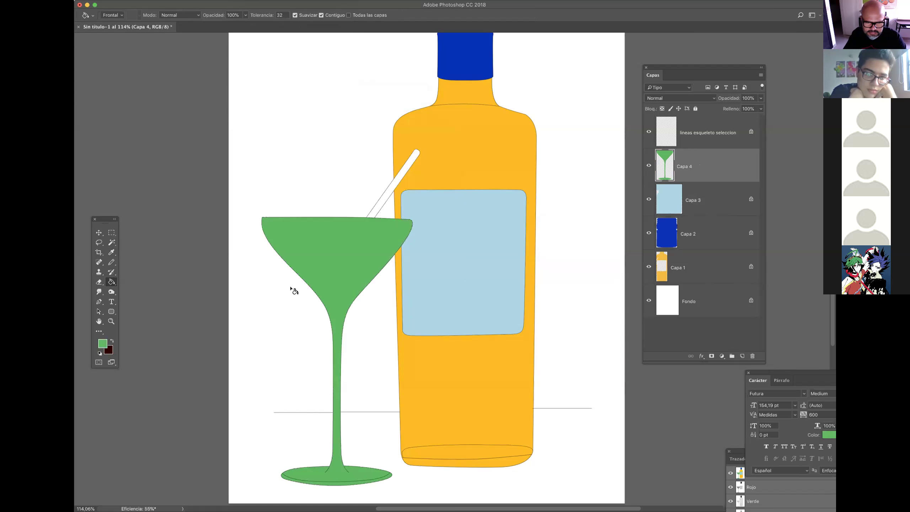
Step: Select the straw from the lineas esqueleto seleccion layer with the Magic Wand and expand the selection
left_click(112, 242)
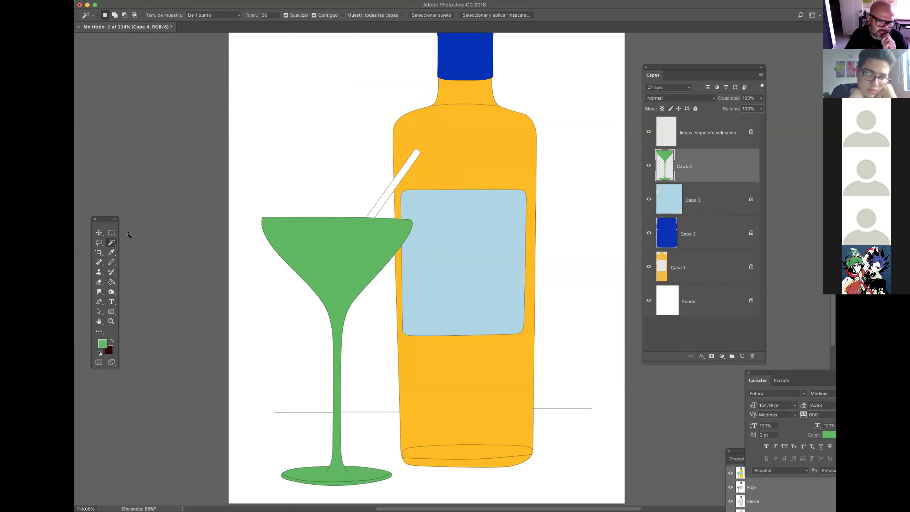
left_click(690, 135)
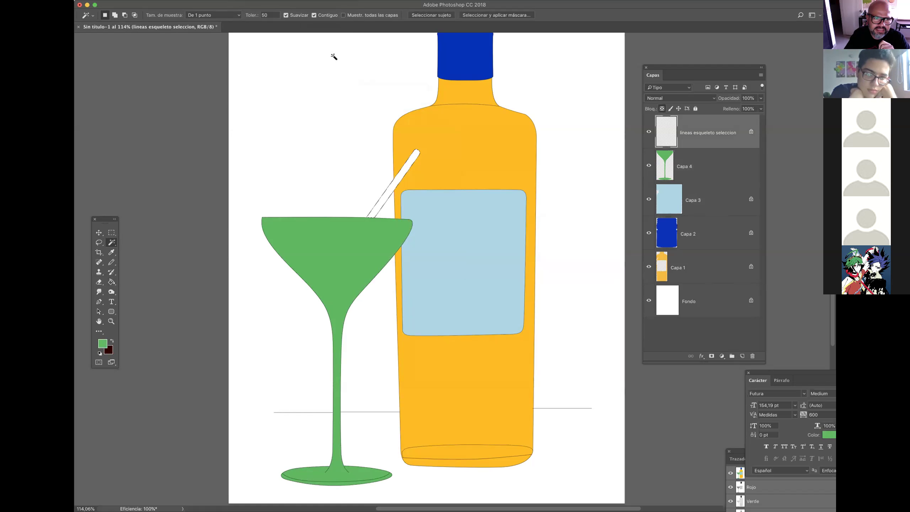
left_click(245, 1)
mouse_move(283, 92)
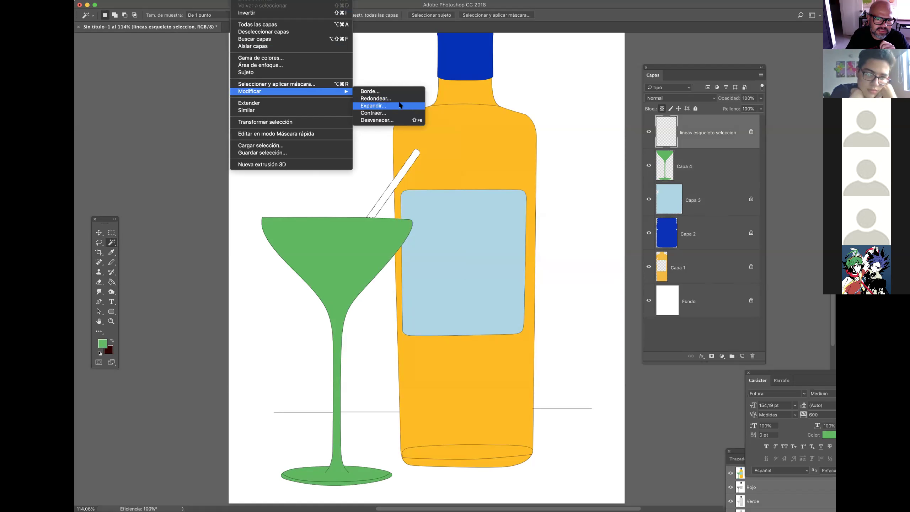
left_click(382, 106)
left_click(577, 240)
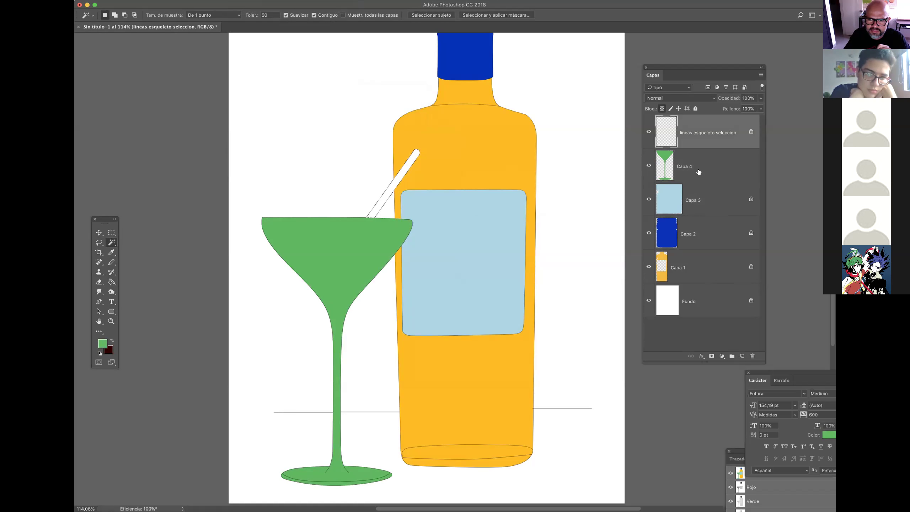
Step: Create a new layer above Capa 4 and fill the straw selection with bright cyan #13c8ef
left_click(742, 356)
left_click(102, 345)
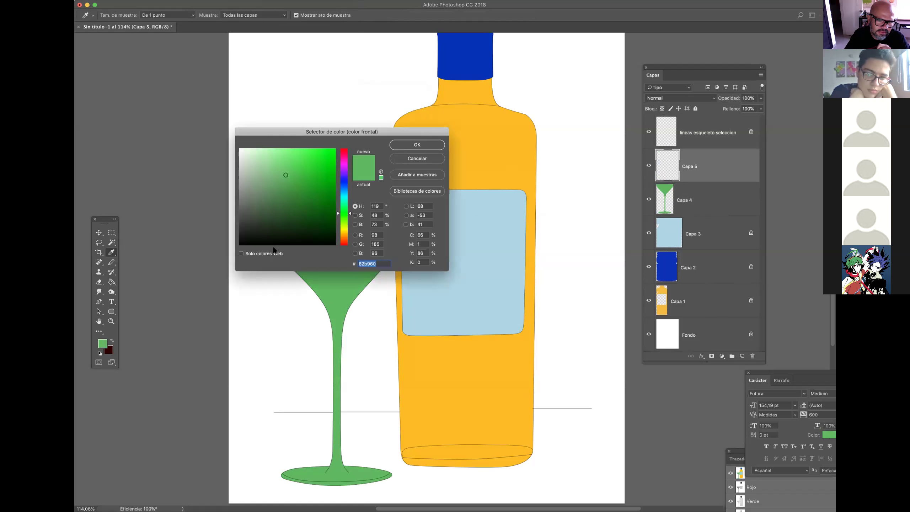
left_click(343, 232)
mouse_move(326, 156)
left_mouse_down()
mouse_move(333, 166)
mouse_move(328, 155)
left_mouse_up()
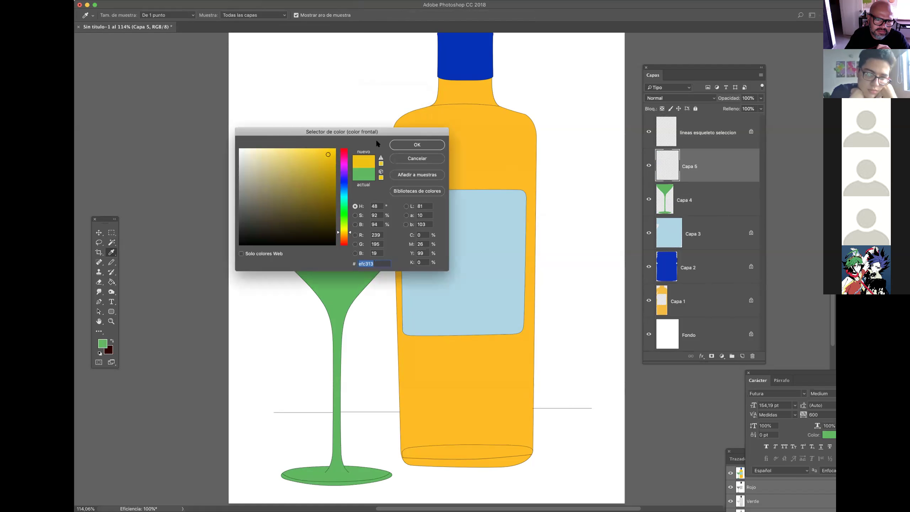
left_click(343, 193)
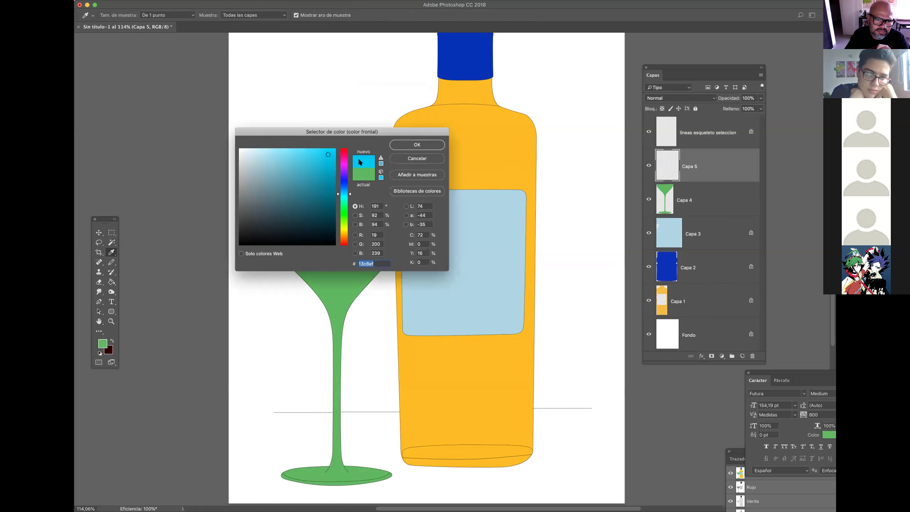
left_click(417, 145)
key("g")
left_click(393, 188)
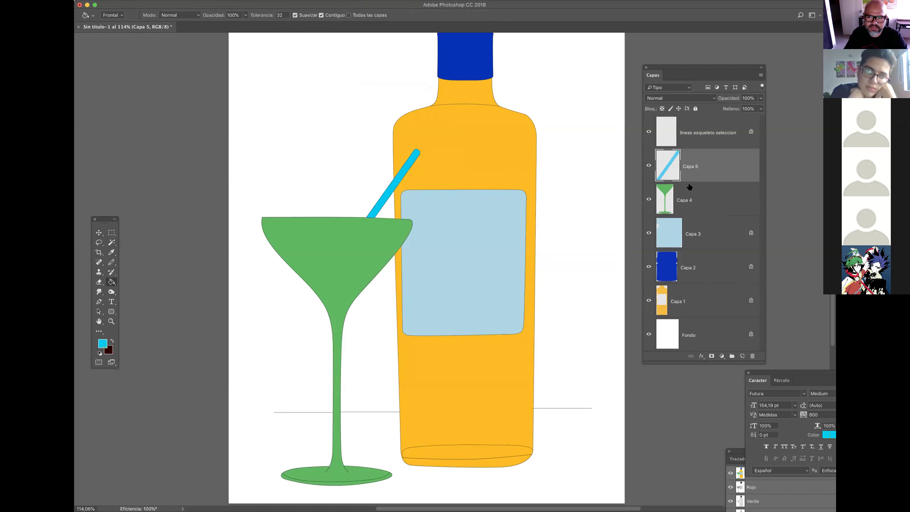
Step: Lock the transparent pixels of Capa 5 and Capa 4, and switch to the Move tool
left_click(712, 198, "shift")
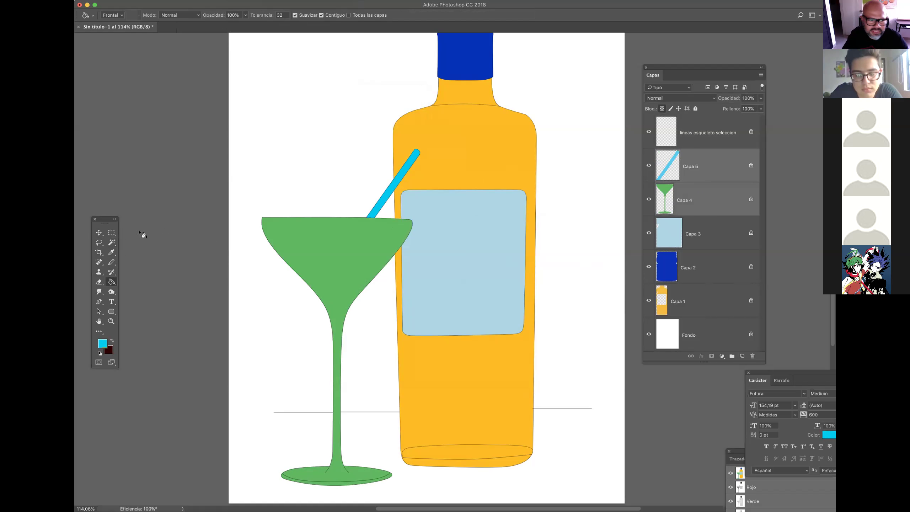
left_click(99, 233)
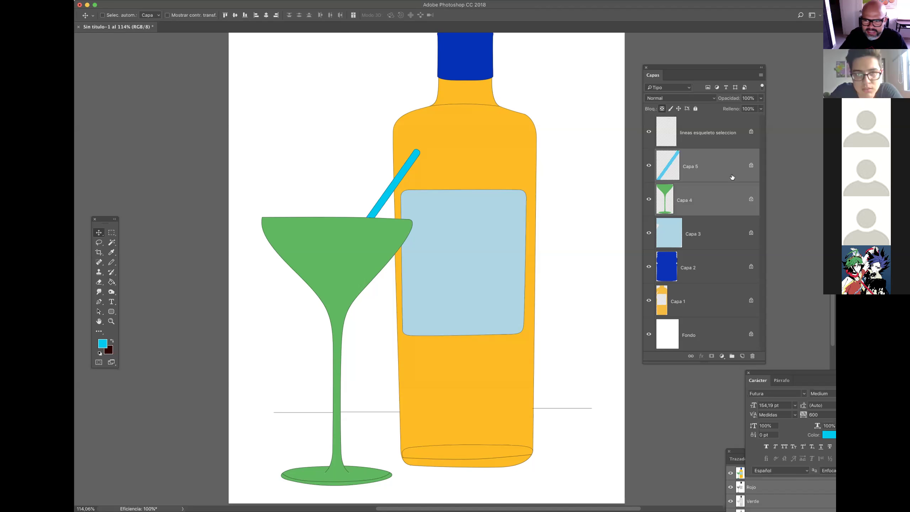
Step: Try moving the orange bottle fill on Capa 1 away from its outline, and undo the move
left_click(714, 133)
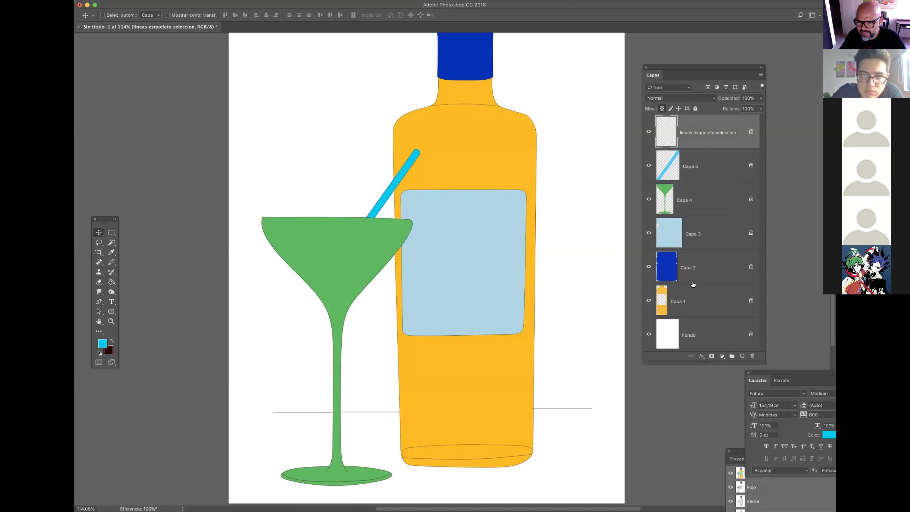
left_click(706, 302)
left_click_drag(513, 164, 534, 193)
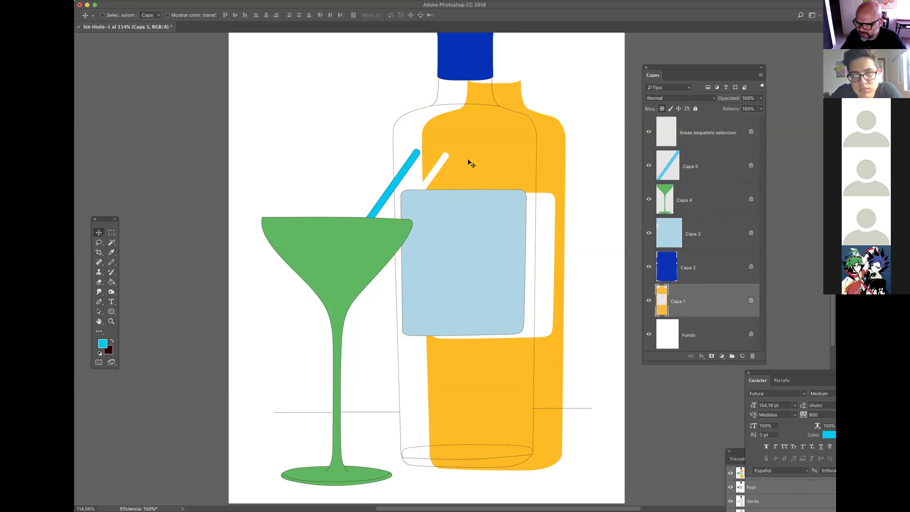
key("super+z")
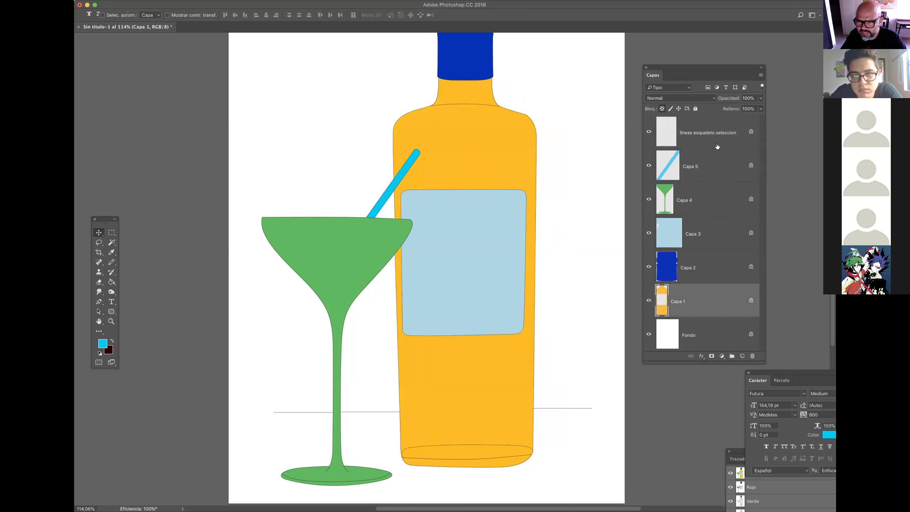
Step: Select all layers from lineas esqueleto seleccion down to Capa 1, leaving out Fondo
left_click(717, 133)
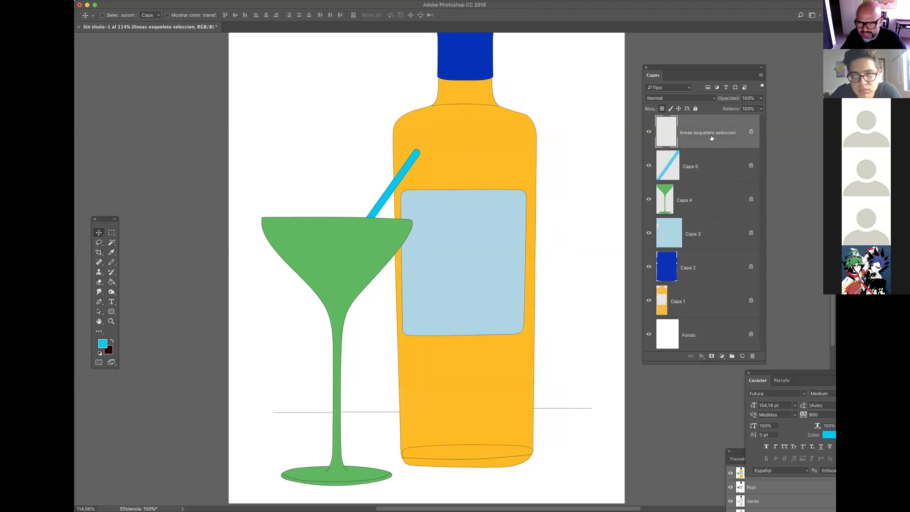
left_click(710, 308, "shift")
left_click(715, 127)
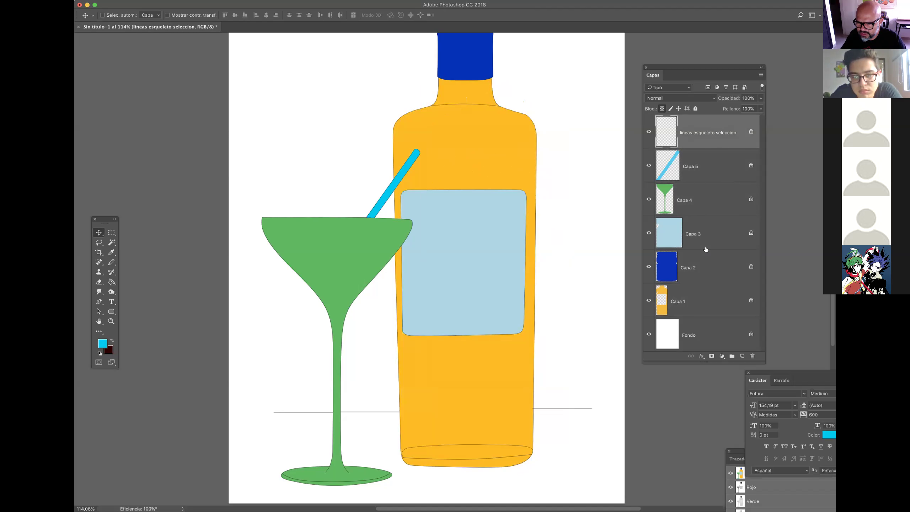
left_click(709, 306, "shift")
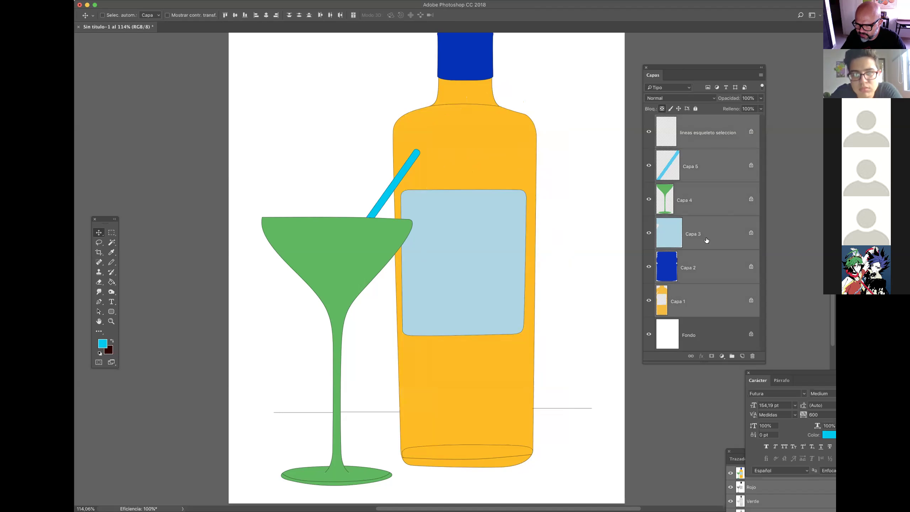
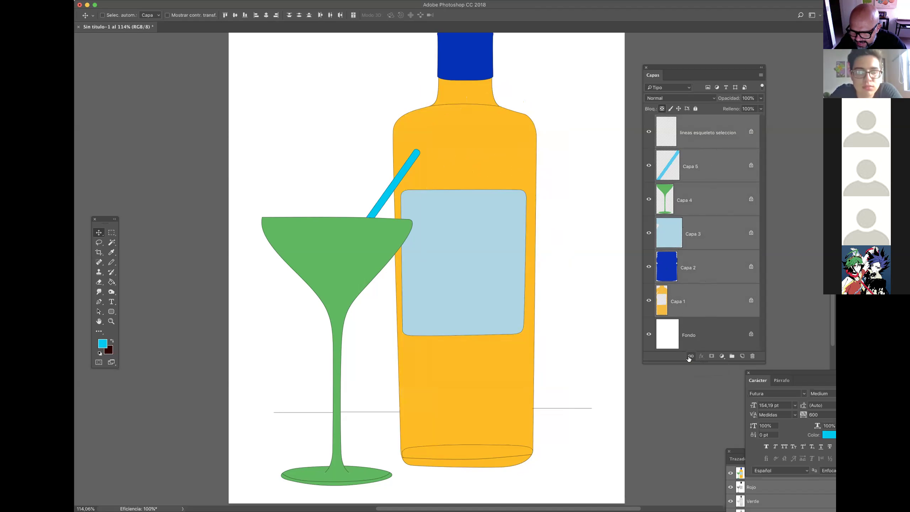
Step: Link the selected layers, select only Capa 1 and reposition the whole linked drawing within the page
left_click(688, 316)
left_click_drag(505, 352, 481, 350)
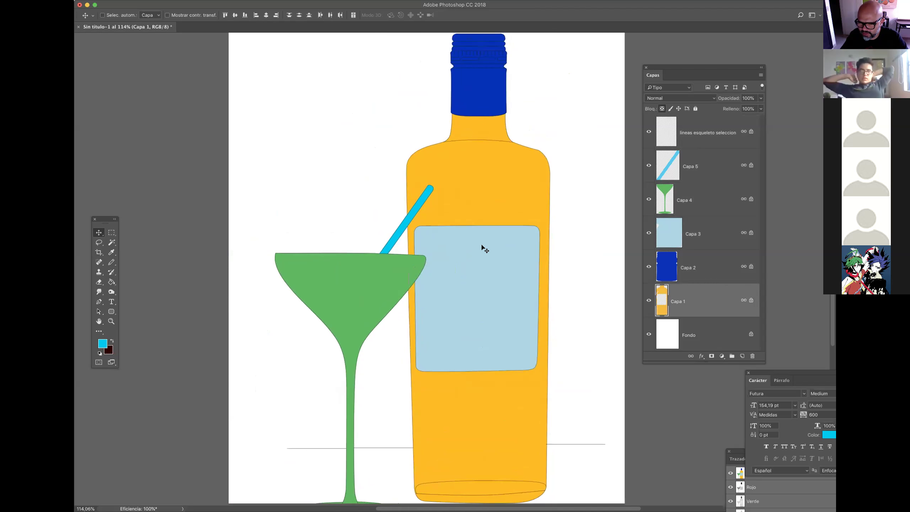
left_click_drag(499, 249, 468, 250)
left_click_drag(507, 212, 499, 193)
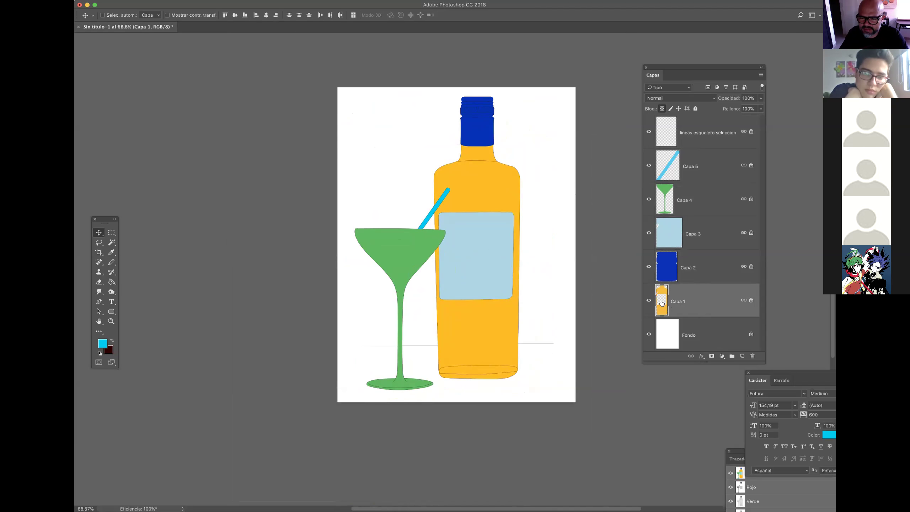
Step: Hide and show Capa 1 to check which part of the drawing it holds
left_click(649, 301)
left_click(649, 301)
left_click(648, 301)
left_click(648, 301)
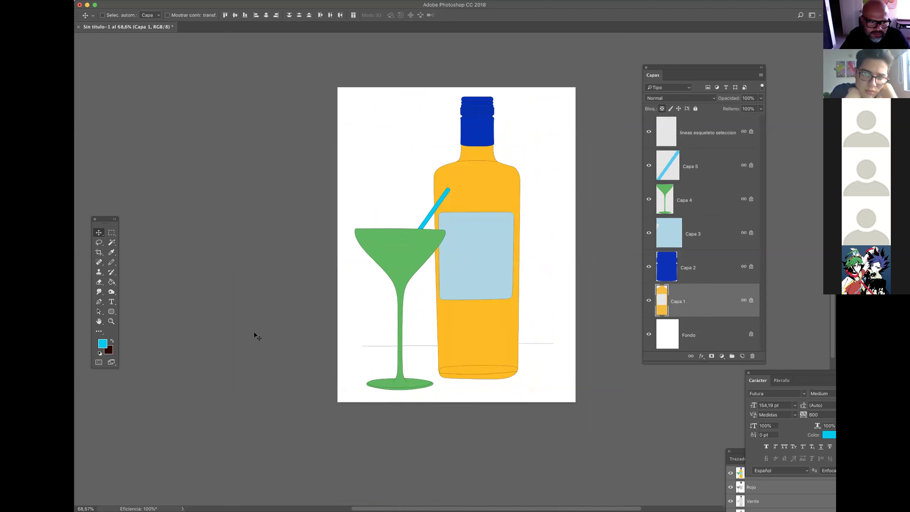
Step: Sample the bottle's orange, change the foreground colour to darker orange #b95e05 and switch to the Brush tool
left_click(111, 252)
left_click(488, 192)
left_click(102, 343)
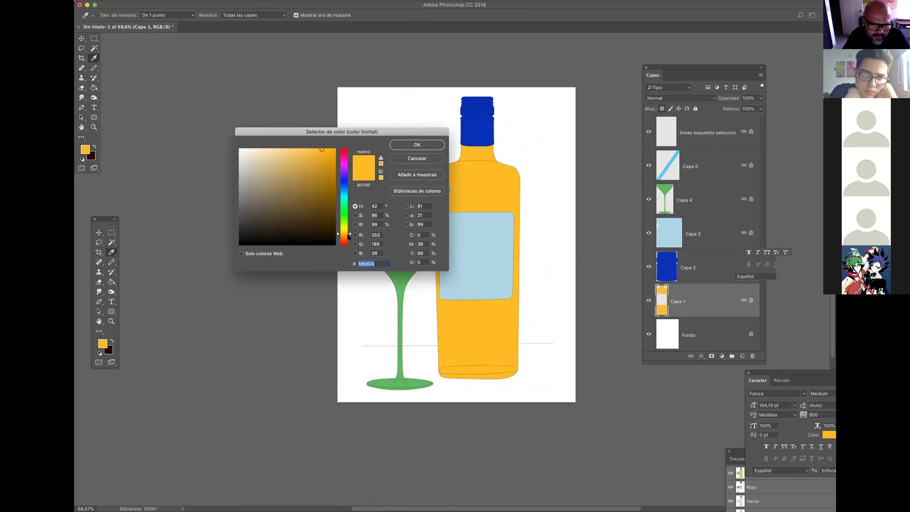
left_click_drag(349, 235, 350, 238)
left_click(333, 173)
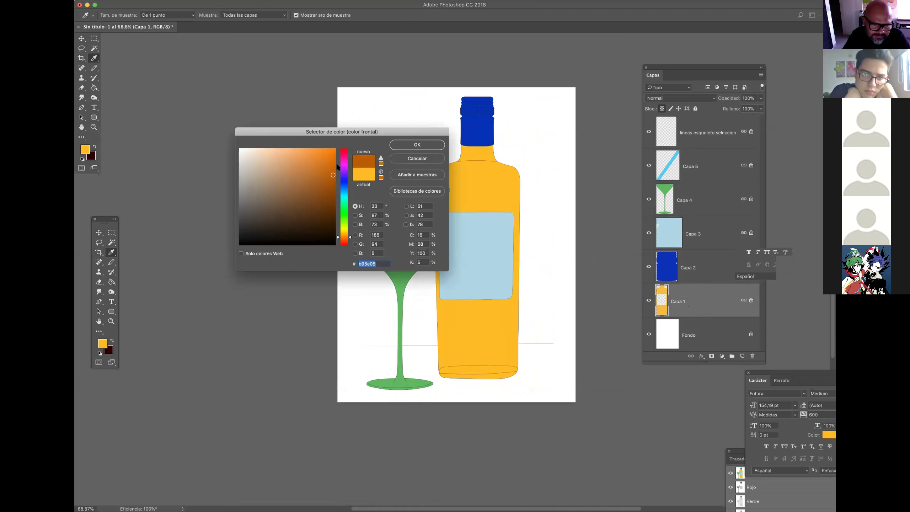
left_click(404, 144)
left_click(112, 263)
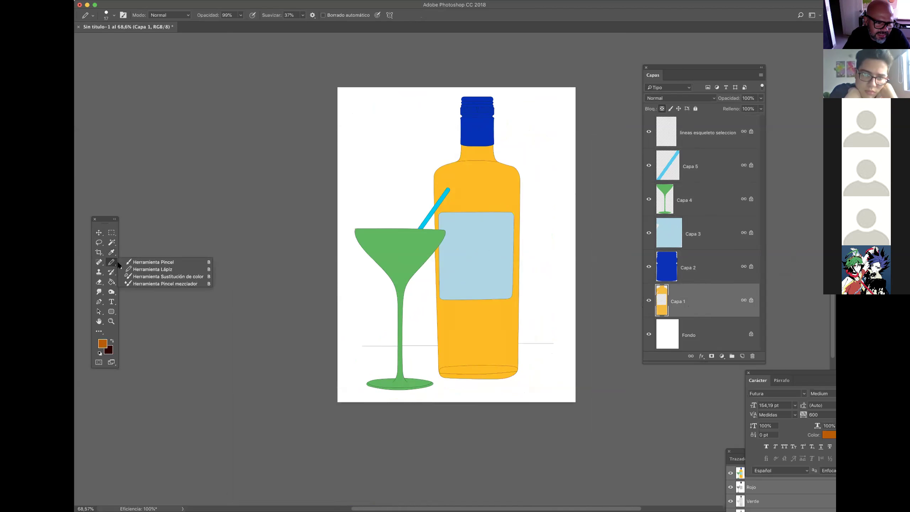
left_click(150, 262)
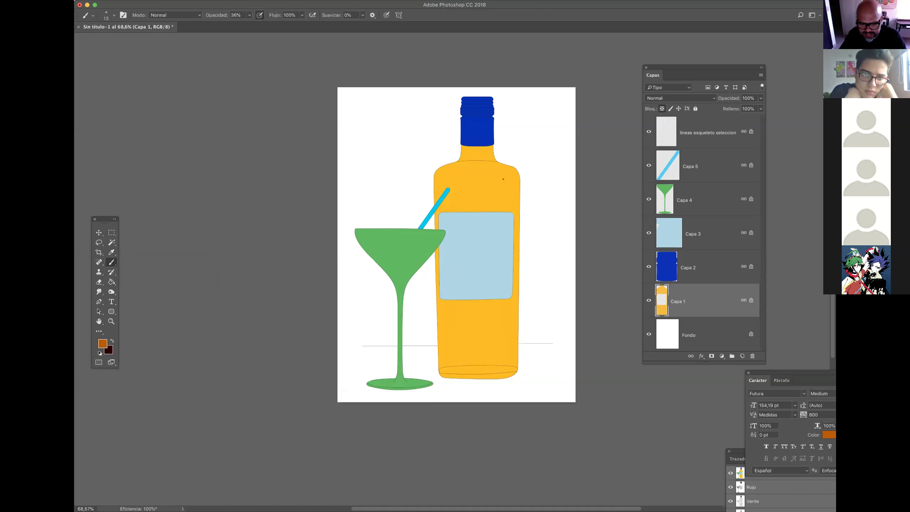
Step: Paint soft dark-orange shading along the side edges, shoulders and neck of the bottle on Capa 1
mouse_move(503, 179)
left_mouse_down()
mouse_move(538, 176)
mouse_move(526, 185)
mouse_move(527, 177)
mouse_move(503, 176)
mouse_move(540, 196)
mouse_move(544, 216)
left_mouse_up()
left_click_drag(541, 147, 536, 430)
left_click_drag(540, 186, 535, 448)
mouse_move(534, 223)
left_mouse_down()
mouse_move(540, 466)
mouse_move(532, 165)
left_mouse_up()
mouse_move(393, 247)
left_mouse_down()
mouse_move(426, 443)
mouse_move(412, 183)
left_mouse_up()
mouse_move(469, 146)
left_mouse_down()
mouse_move(433, 154)
mouse_move(512, 130)
mouse_move(449, 179)
left_mouse_up()
left_click_drag(360, 216, 426, 205)
left_click_drag(403, 217, 341, 247)
left_click_drag(475, 165, 362, 159)
mouse_move(494, 123)
left_mouse_down()
mouse_move(489, 163)
mouse_move(555, 212)
left_mouse_up()
mouse_move(475, 145)
left_mouse_down()
mouse_move(509, 180)
mouse_move(503, 135)
left_mouse_up()
left_click_drag(412, 171, 386, 166)
mouse_move(321, 174)
left_mouse_down()
mouse_move(602, 185)
mouse_move(226, 193)
left_mouse_up()
left_click_drag(227, 193, 412, 167)
mouse_move(353, 175)
left_mouse_down()
mouse_move(465, 177)
mouse_move(352, 174)
left_mouse_up()
left_click_drag(516, 319, 544, 253)
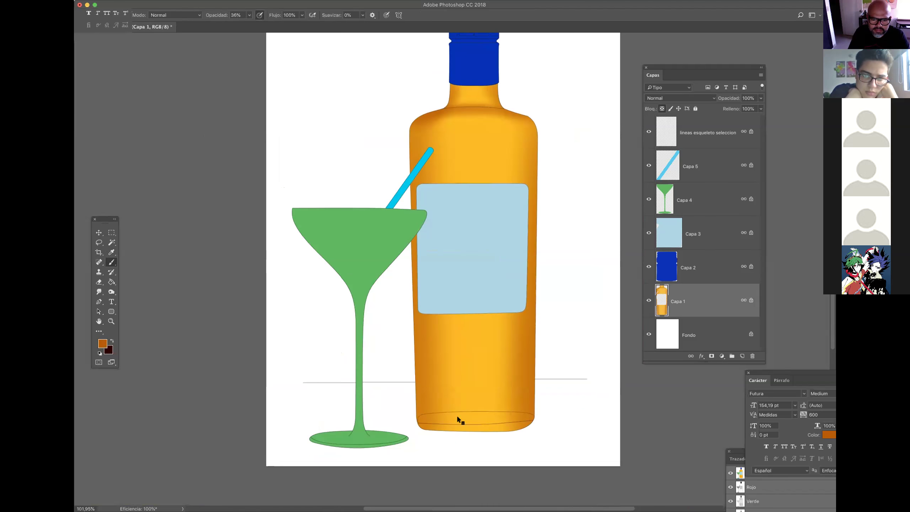
Step: Add dark-orange shading around the bottle's base and on the neck just below the cap
left_click_drag(455, 418, 498, 418)
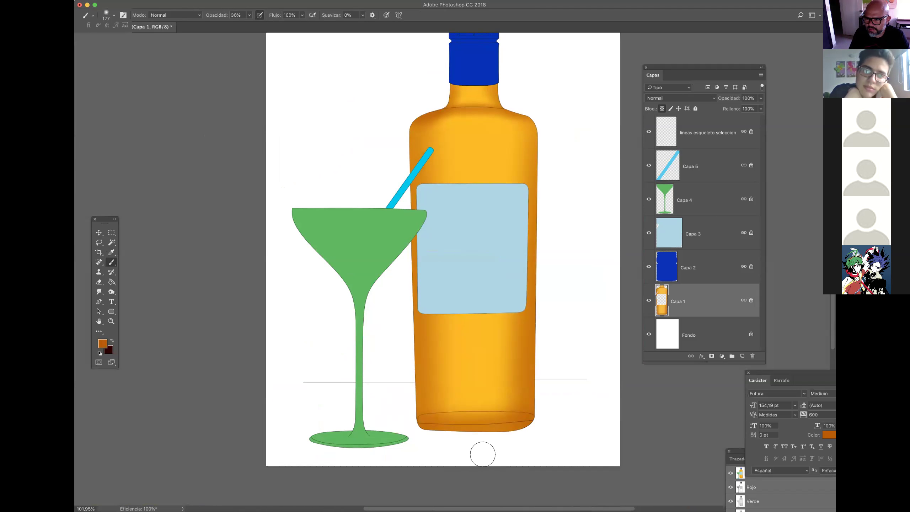
scroll(457, 89, "up", 5)
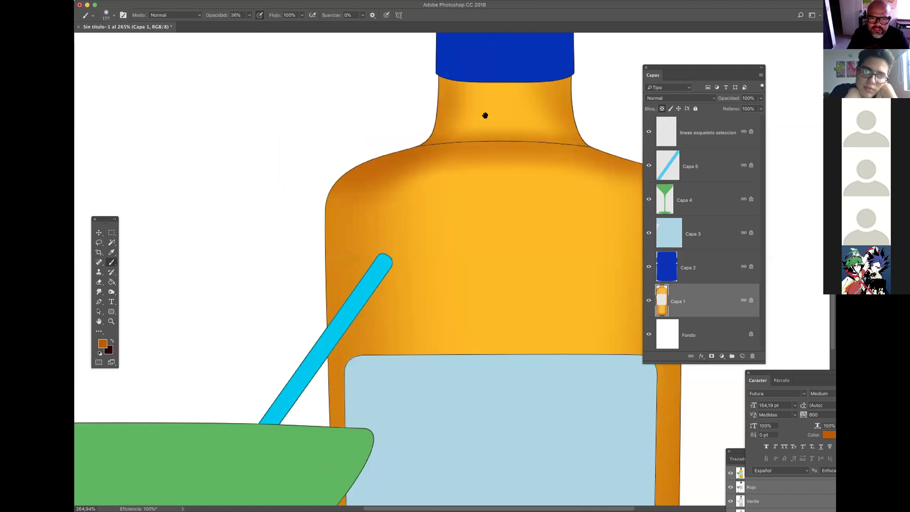
scroll(347, 137, "up", 3)
mouse_move(529, 153)
left_mouse_down()
mouse_move(379, 156)
mouse_move(382, 170)
left_mouse_up()
scroll(452, 171, "down", 5)
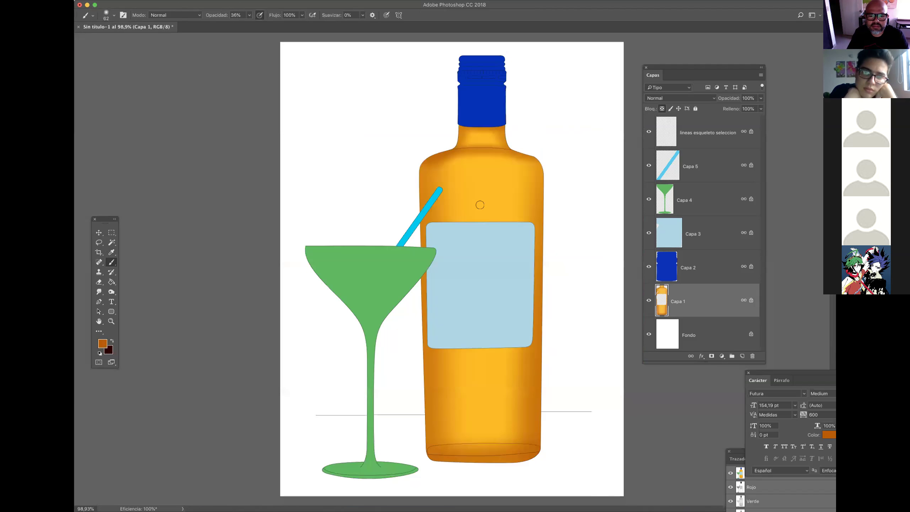
Step: Set the foreground colour to dark brown #592d02 and return to the Brush tool
left_click(102, 343)
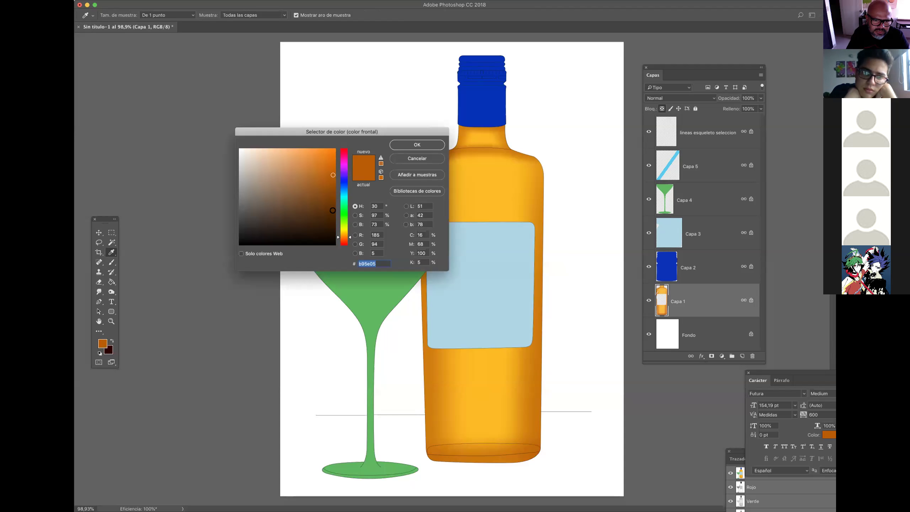
left_click(333, 211)
left_click(405, 145)
key("b")
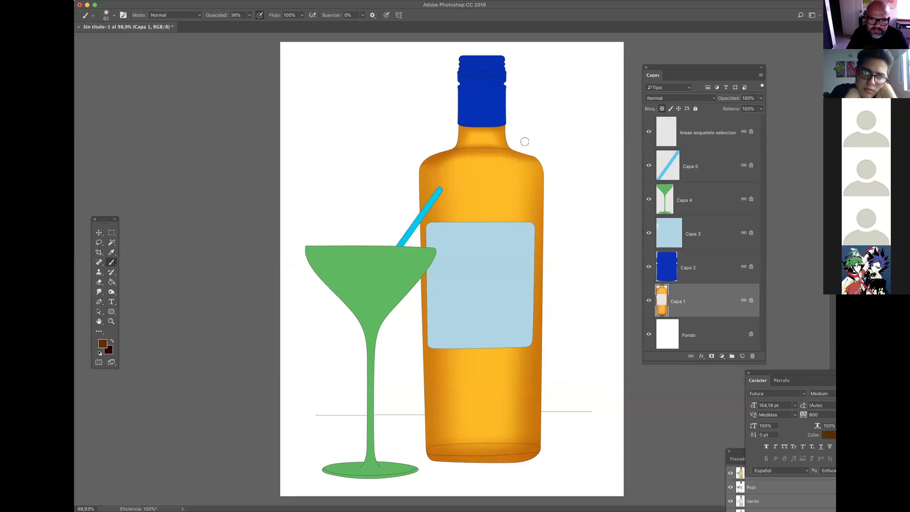
Step: Deepen the shadows below the cap, on the neck and shoulders and along the bottle's sides with brown brush strokes
scroll(517, 115, "up", 5)
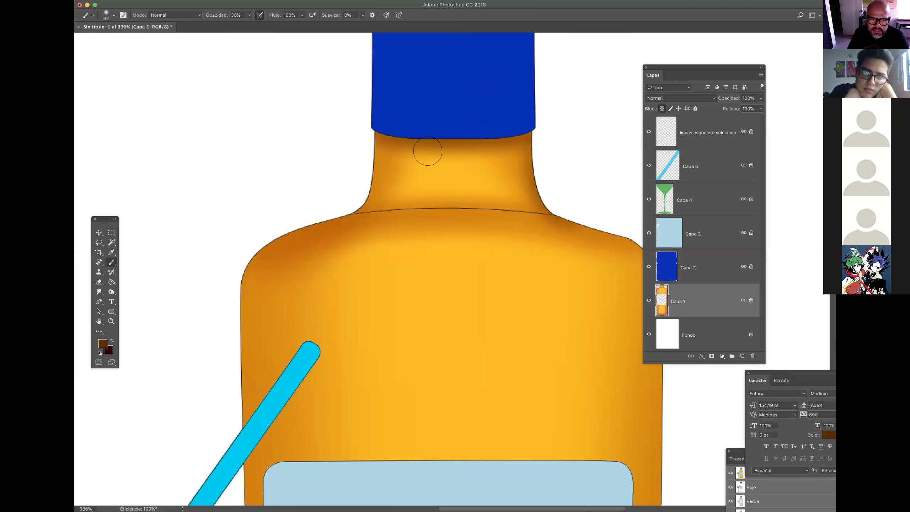
mouse_move(386, 204)
left_mouse_down("ctrl+alt")
mouse_move(384, 217)
mouse_move(574, 219)
left_mouse_up("ctrl+alt")
left_click_drag(288, 228, 615, 217)
left_click_drag(475, 179, 602, 101)
left_click_drag(451, 128, 467, 118, "ctrl+alt")
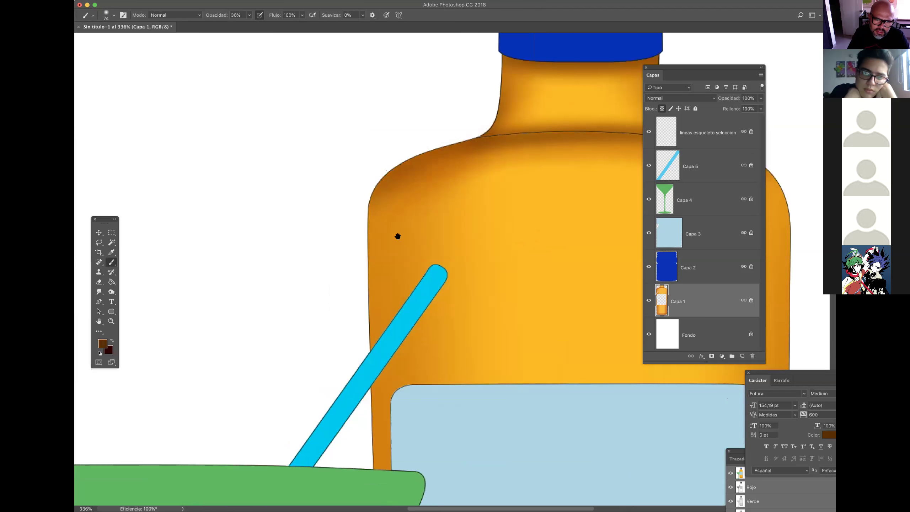
left_click_drag(398, 237, 391, 231)
mouse_move(427, 194)
left_mouse_down("super")
mouse_move(393, 188)
mouse_move(441, 202)
left_mouse_up("super")
mouse_move(398, 181)
left_mouse_down()
mouse_move(389, 331)
mouse_move(424, 289)
mouse_move(434, 232)
left_mouse_up()
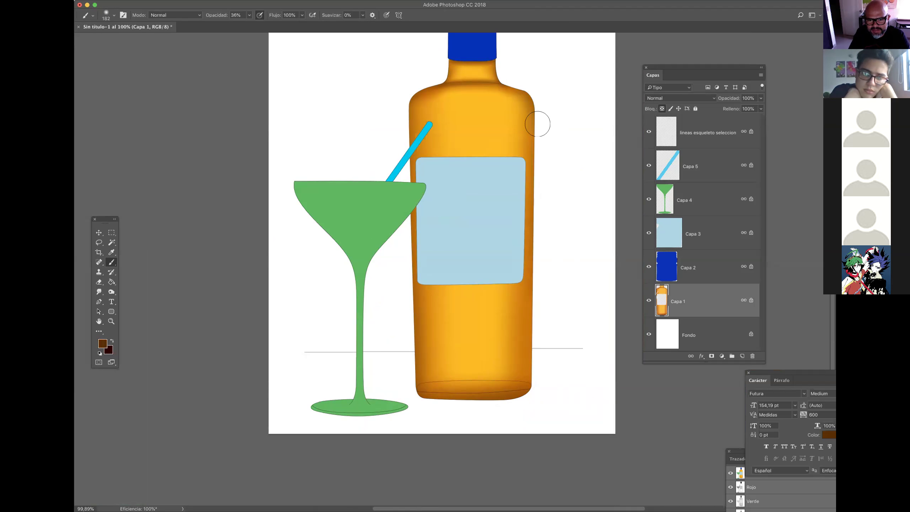
Step: Paint brown shading across the bottle's base, following its bottom ellipse with a smaller brush
left_click_drag(519, 382, 495, 380)
left_click_drag(552, 388, 380, 388)
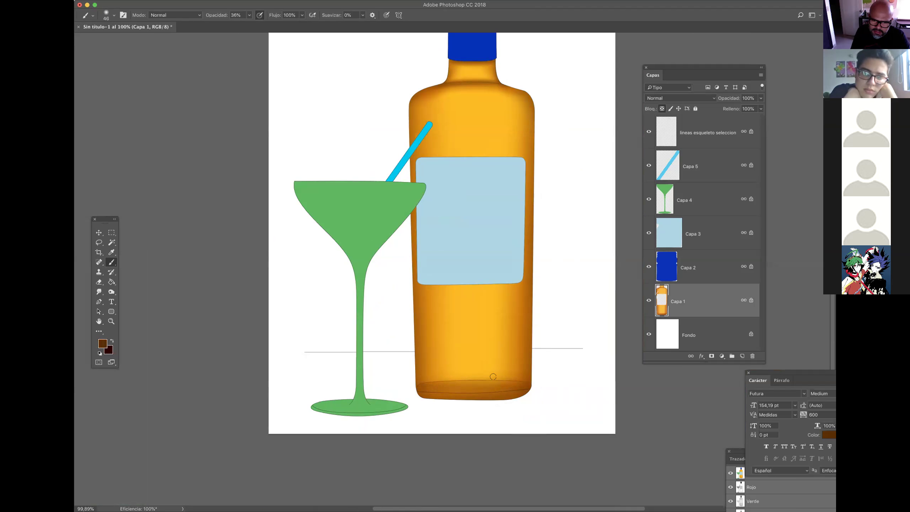
left_click_drag(521, 378, 430, 381)
left_click_drag(475, 246, 475, 239)
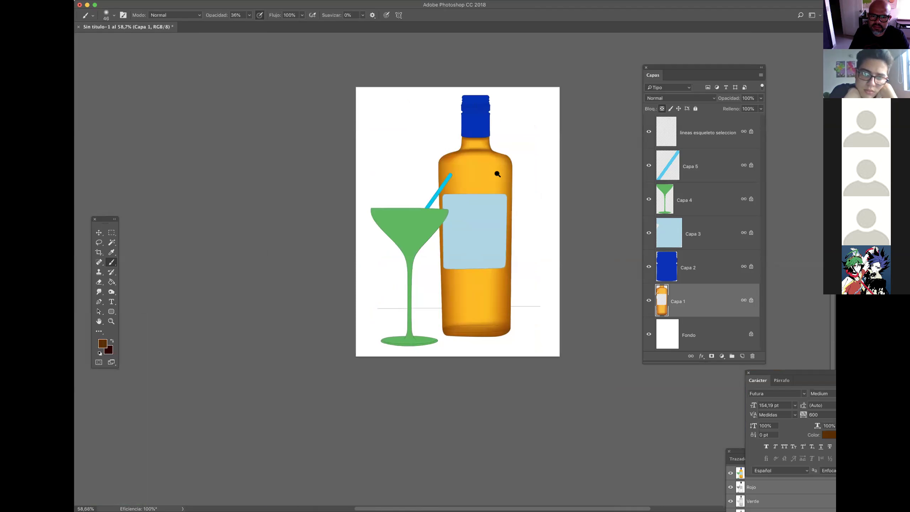
Step: Change the foreground colour to bright yellow #fae60a and return to the Brush tool
left_click(502, 199)
left_click(103, 343)
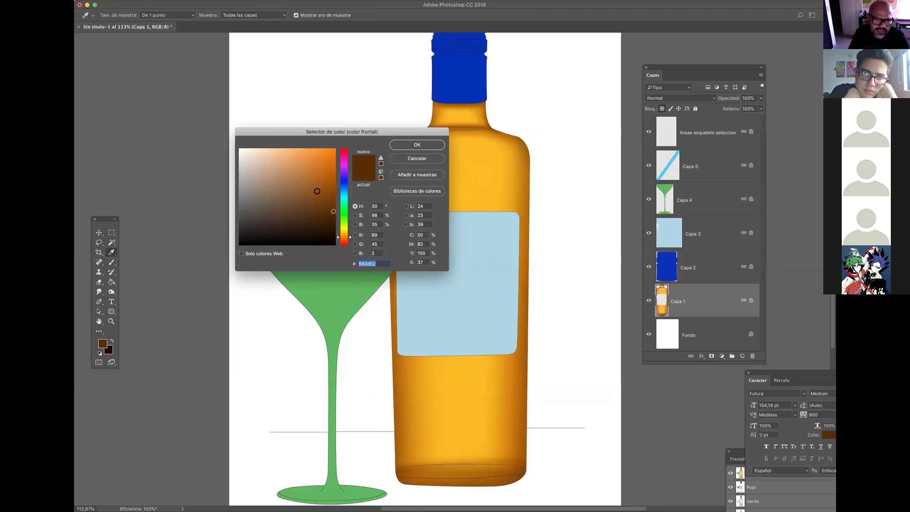
left_click(346, 226)
left_click(344, 231)
left_click(332, 150)
left_click_drag(344, 232, 344, 230)
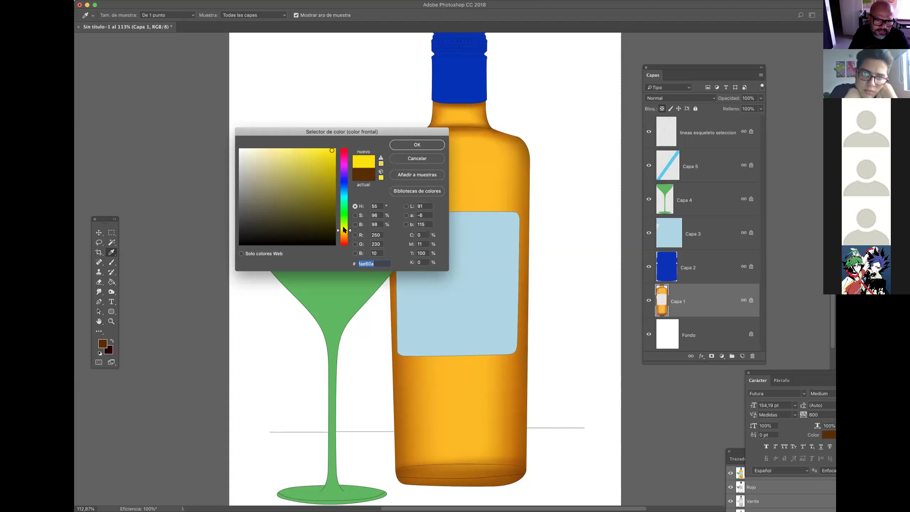
left_click(403, 145)
key("b")
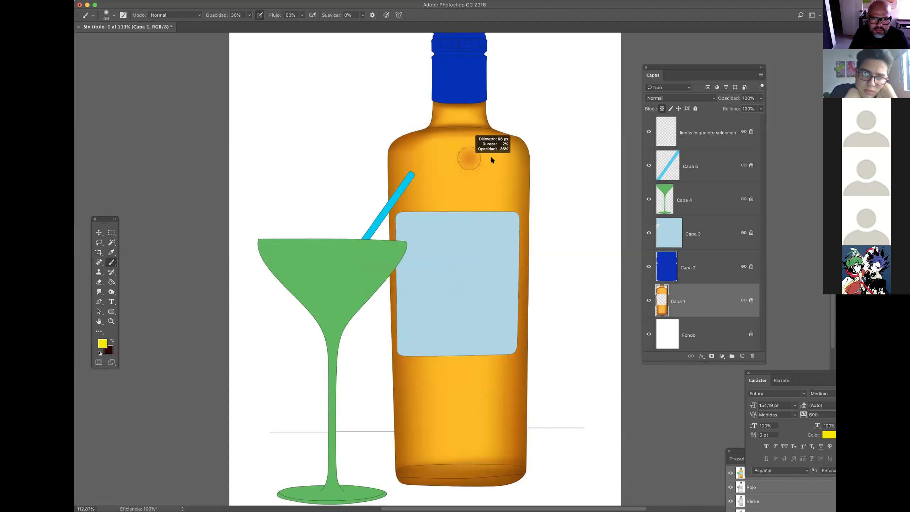
Step: Paint soft yellow vertical light bands down the middle of the bottle's body and neck
mouse_move(410, 156)
left_mouse_down()
mouse_move(490, 157)
mouse_move(457, 166)
mouse_move(479, 159)
mouse_move(464, 192)
mouse_move(442, 161)
mouse_move(478, 183)
mouse_move(472, 353)
mouse_move(466, 183)
mouse_move(474, 467)
mouse_move(468, 245)
left_mouse_up()
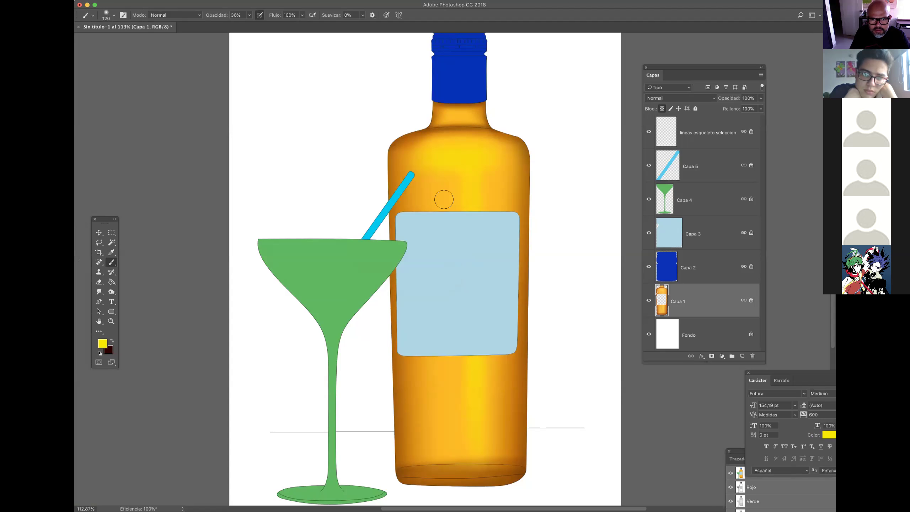
mouse_move(423, 158)
left_mouse_down()
mouse_move(435, 454)
mouse_move(446, 158)
mouse_move(446, 483)
left_mouse_up()
left_click_drag(457, 117, 443, 117)
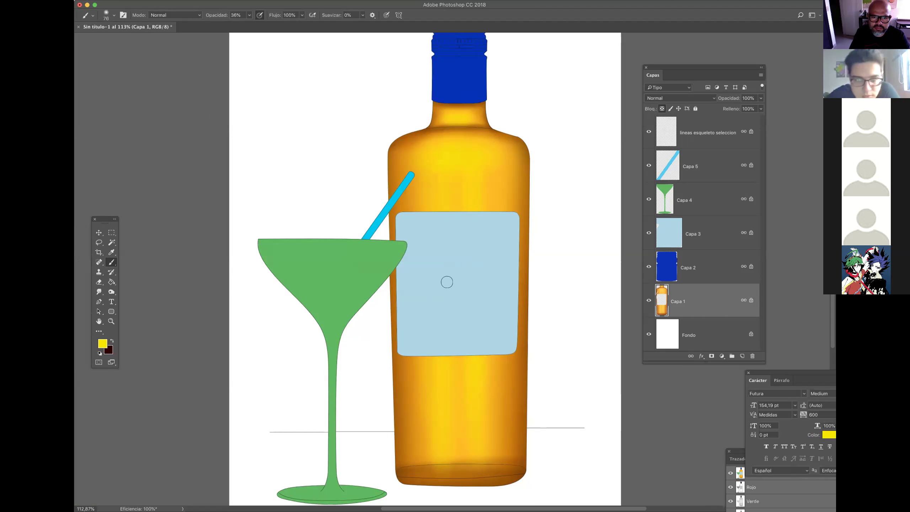
Step: Switch the foreground colour to white and brush highlights on the bottle's shoulders, neck and body
left_click(100, 353)
left_click(112, 341)
mouse_move(446, 136)
left_mouse_down()
mouse_move(518, 155)
mouse_move(506, 154)
left_mouse_up()
mouse_move(566, 159)
left_mouse_down()
mouse_move(376, 161)
mouse_move(368, 151)
mouse_move(581, 153)
left_mouse_up()
left_click_drag(331, 162, 544, 151)
left_click_drag(474, 73, 475, 83)
mouse_move(494, 198)
left_mouse_down()
mouse_move(469, 202)
mouse_move(500, 208)
left_mouse_up()
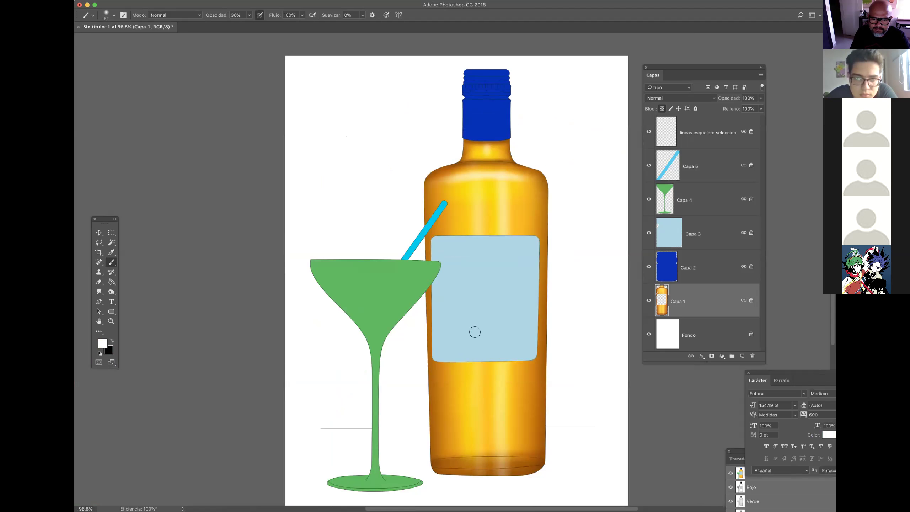
left_click_drag(535, 187, 506, 184)
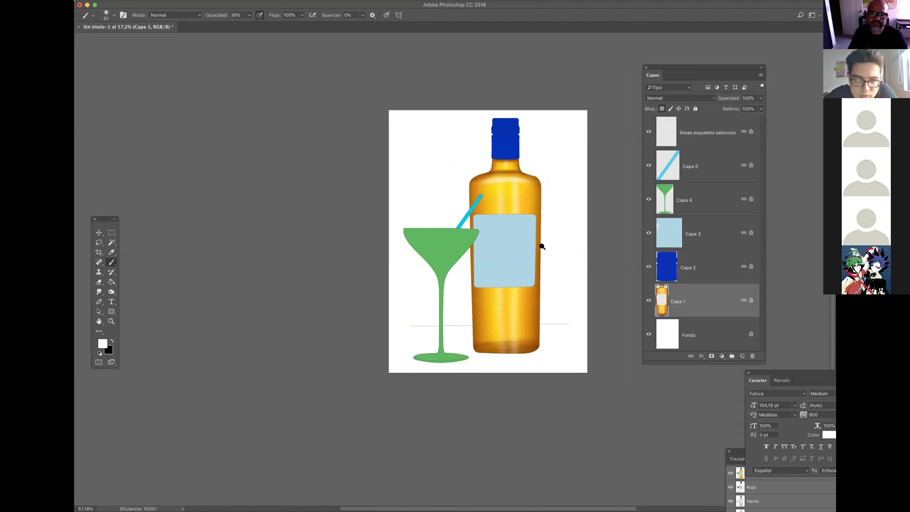
left_click_drag(542, 247, 563, 241)
left_click_drag(509, 202, 499, 227)
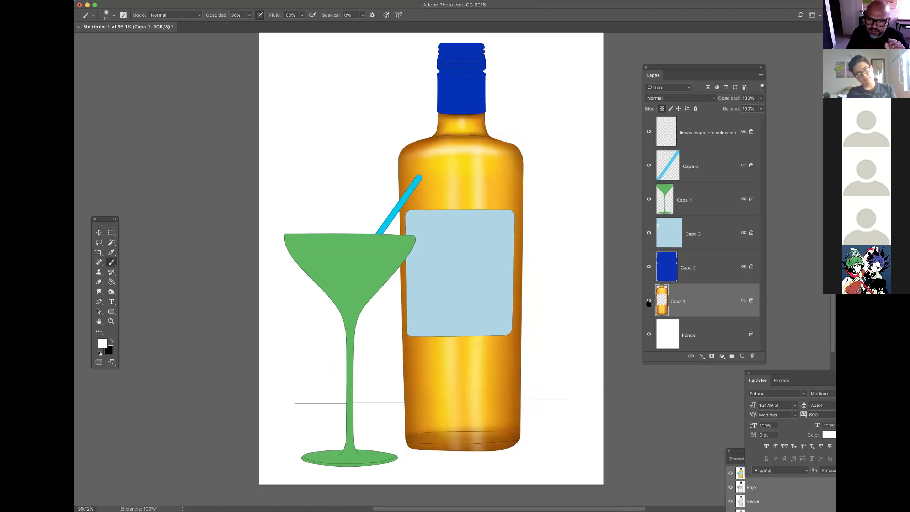
Step: Turn the visibility of Capa 1 off and on to review the shaded bottle layer
left_click(649, 302)
left_click(647, 299)
left_click(647, 299)
left_click(645, 300)
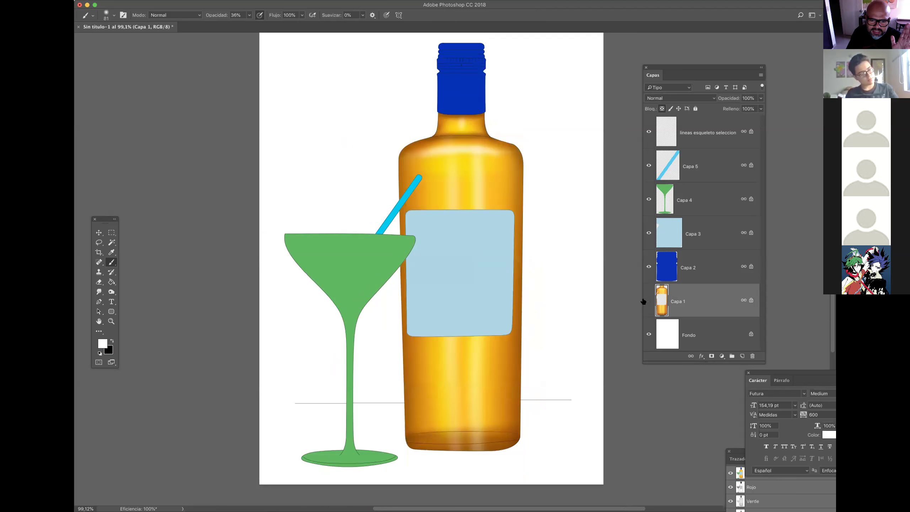
left_click(648, 301)
left_click(648, 300)
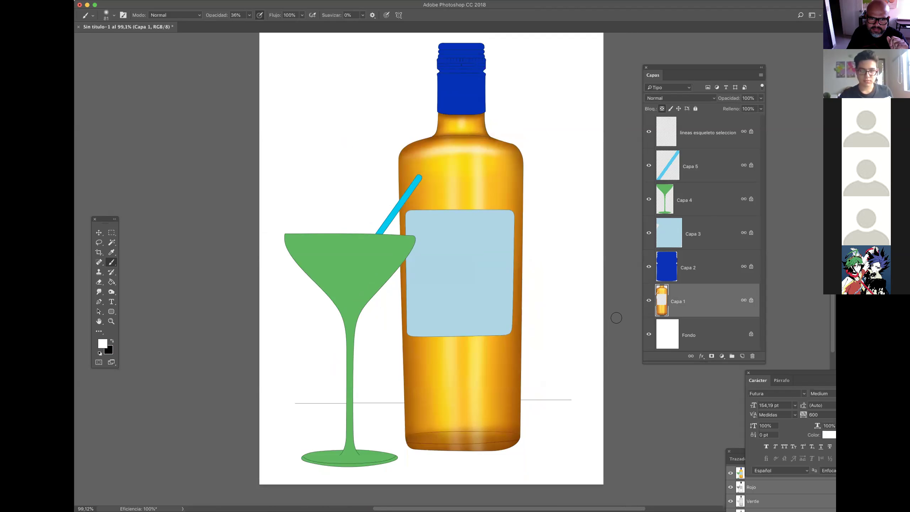
Step: Select Capa 2 and toggle its visibility to check that it holds the blue cap
mouse_move(478, 118)
left_mouse_down()
mouse_move(494, 149)
mouse_move(505, 236)
left_mouse_up()
key("v")
scroll(466, 181, "up", 1)
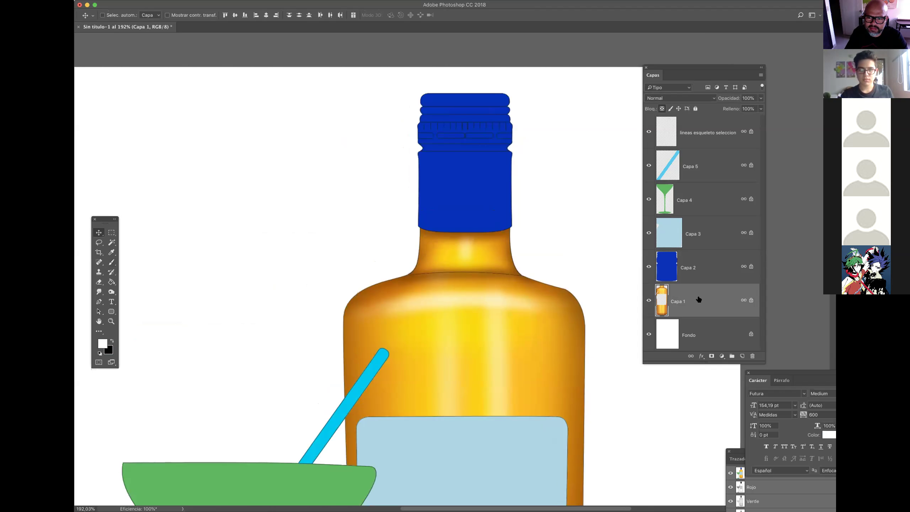
left_click(693, 268)
left_click(648, 266)
left_click(649, 267)
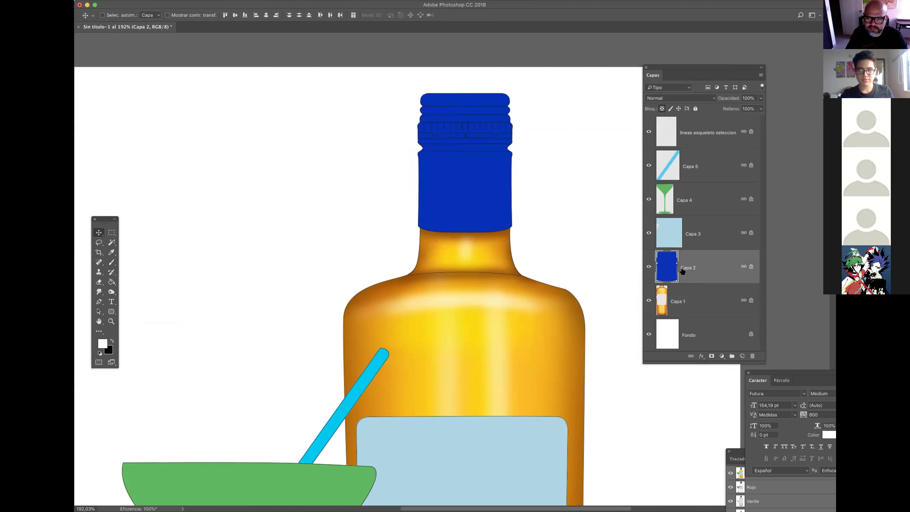
Step: Set the foreground colour to navy #03113f and brush shadows along the cap's side edges and ridges on Capa 2
left_click(103, 344)
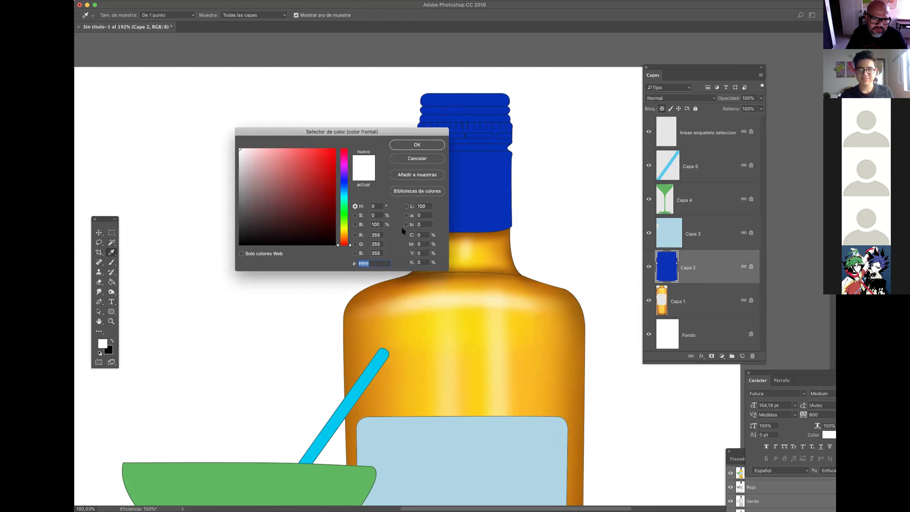
left_click(345, 185)
left_click(331, 222)
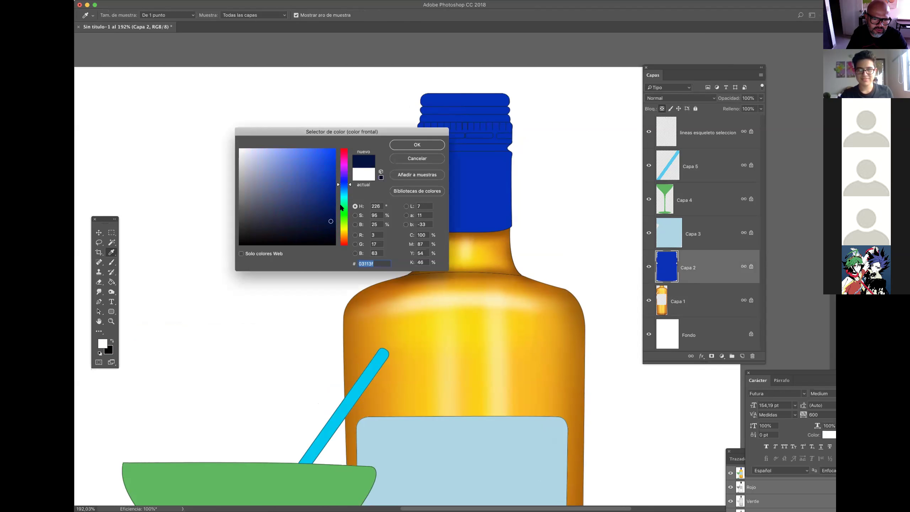
left_click(407, 148)
key("b")
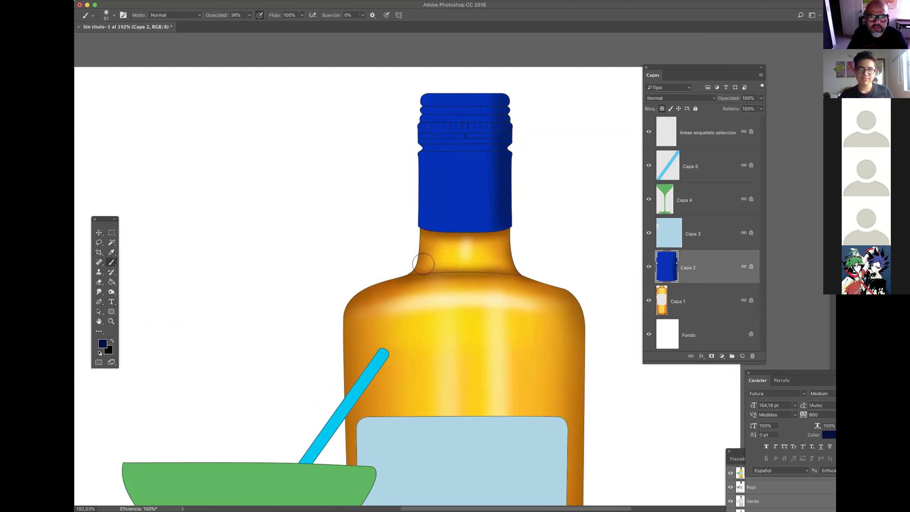
left_click_drag(445, 142, 432, 142)
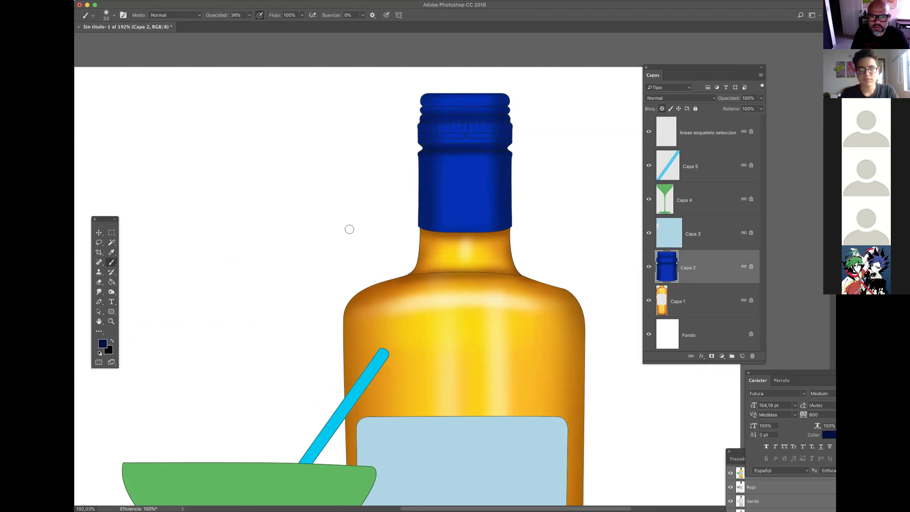
Step: Set the foreground colour to turquoise #3ff1d6 and brush a broad vertical highlight down the blue cap with an enlarged brush
left_click(106, 343)
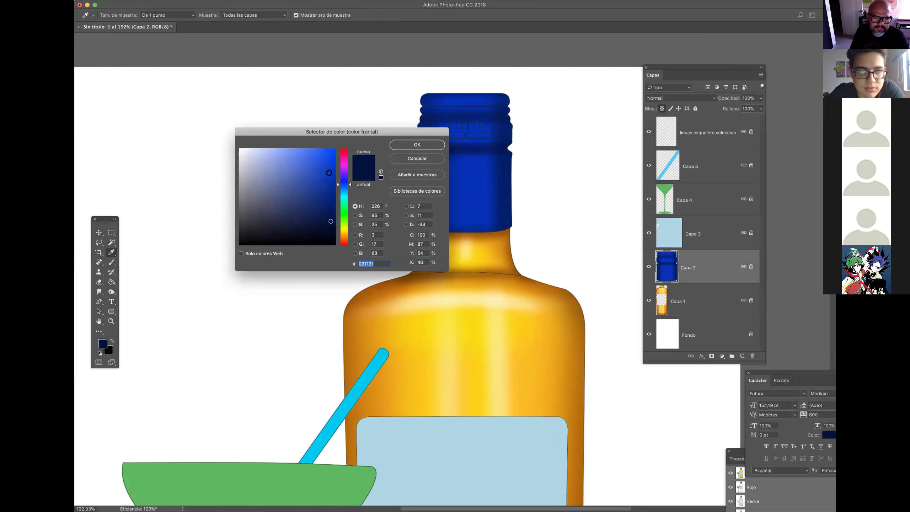
left_click(343, 203)
left_click(312, 153)
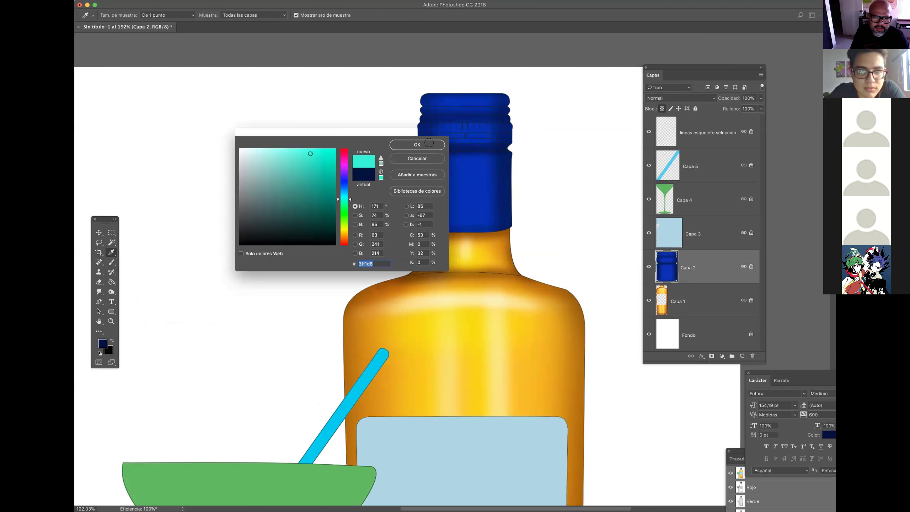
left_click(417, 145)
key("bracketright")
key("bracketright")
key("bracketright")
mouse_move(465, 146)
left_mouse_down()
mouse_move(465, 288)
mouse_move(456, 87)
mouse_move(459, 303)
left_mouse_up()
key("bracketright")
key("bracketright")
key("bracketright")
left_click_drag(452, 96, 455, 340)
mouse_move(450, 233)
left_mouse_down()
mouse_move(457, 111)
mouse_move(450, 123)
mouse_move(438, 116)
left_mouse_up()
left_click_drag(471, 83, 473, 63)
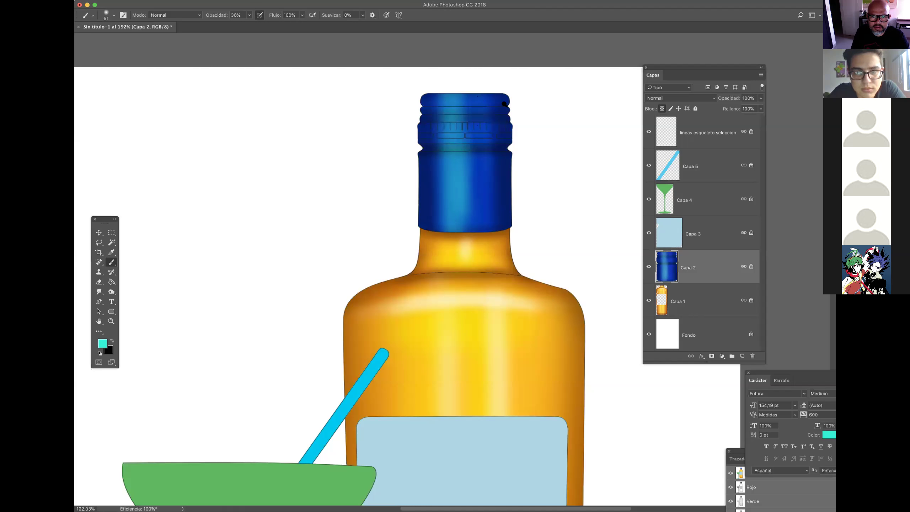
Step: Change the foreground colour to white and brush fine highlights across the cap's ridges and in vertical bands down its body
scroll(479, 95, "up", 5)
left_click(103, 344)
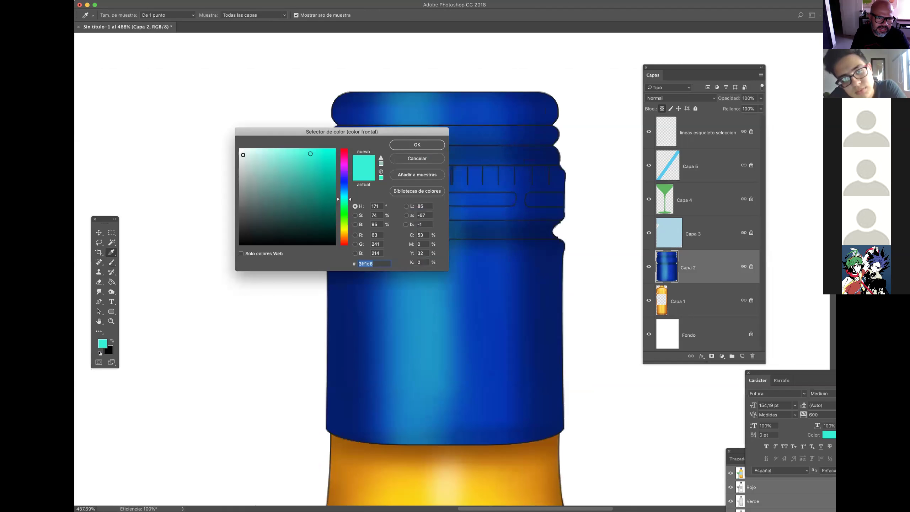
left_click(240, 150)
key("Return")
mouse_move(398, 109)
left_mouse_down()
mouse_move(380, 103)
mouse_move(507, 104)
mouse_move(358, 100)
left_mouse_up()
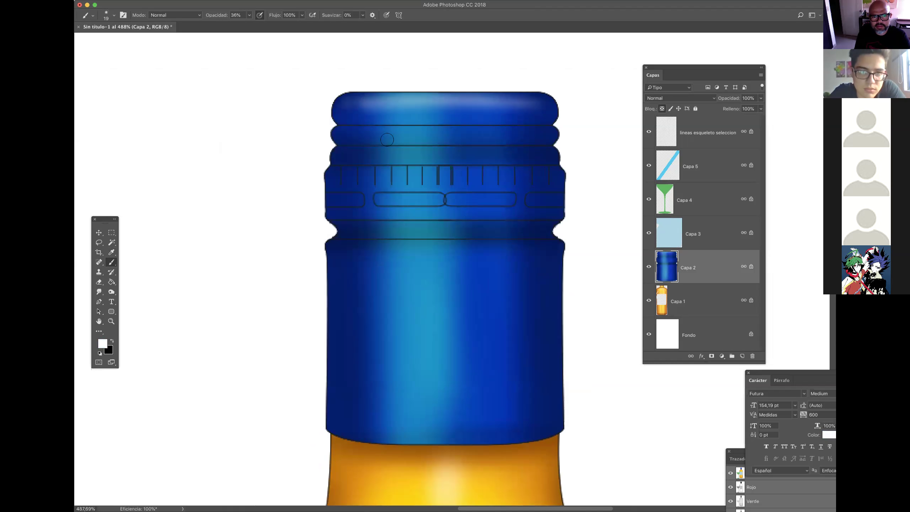
mouse_move(386, 157)
left_mouse_down()
mouse_move(508, 156)
mouse_move(381, 151)
left_mouse_up()
mouse_move(364, 210)
left_mouse_down()
mouse_move(493, 214)
mouse_move(343, 214)
left_mouse_up()
mouse_move(420, 256)
left_mouse_down()
mouse_move(398, 280)
mouse_move(412, 471)
mouse_move(400, 274)
mouse_move(418, 293)
left_mouse_up()
left_click_drag(401, 412, 399, 263)
left_click_drag(397, 278, 402, 439)
mouse_move(435, 273)
left_mouse_down()
mouse_move(449, 453)
mouse_move(436, 285)
left_mouse_up()
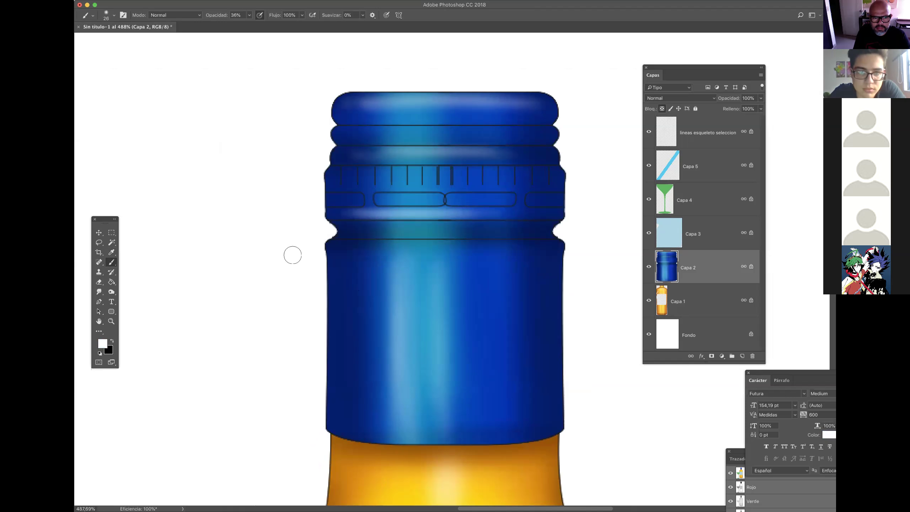
Step: Switch the foreground colour to black and brush shadows into the grooves between the cap's ridges and along its shaded side edge
left_click(111, 341)
left_click_drag(362, 226, 355, 226)
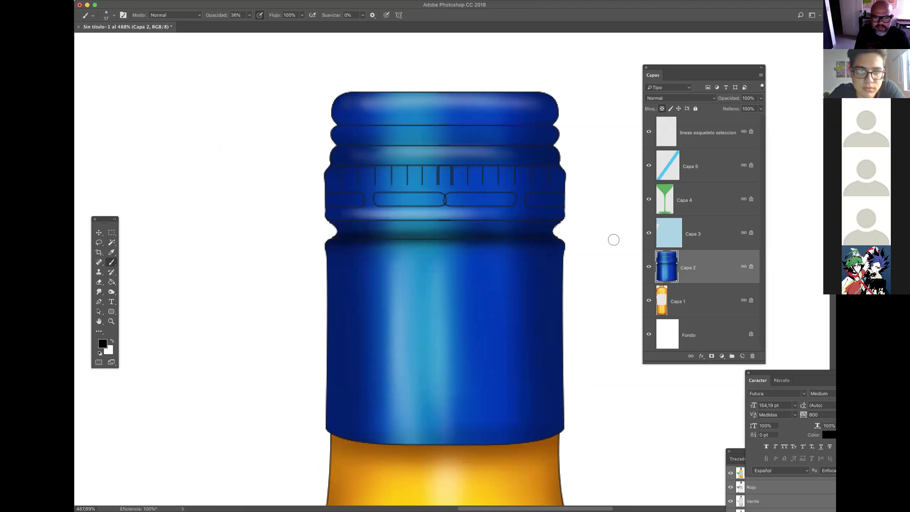
mouse_move(485, 162)
left_mouse_down()
mouse_move(283, 169)
mouse_move(422, 152)
left_mouse_up()
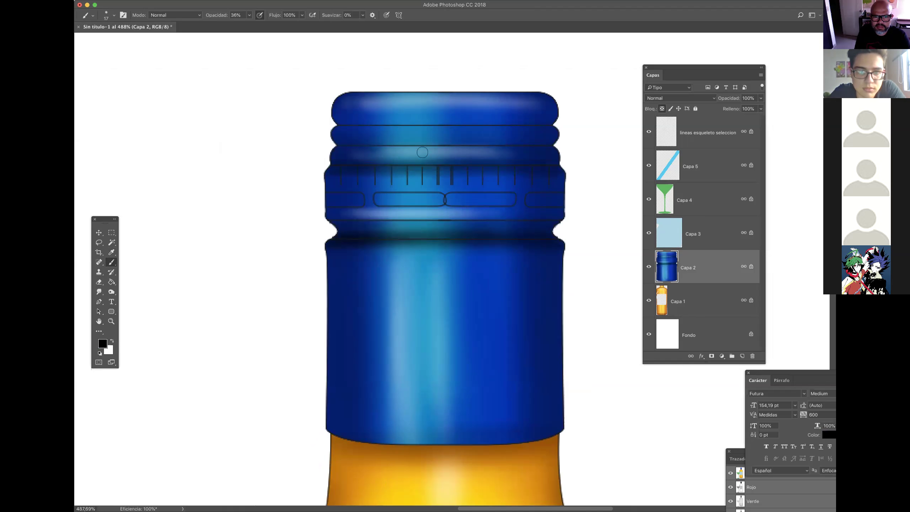
mouse_move(331, 125)
left_mouse_down()
mouse_move(373, 121)
mouse_move(519, 158)
left_mouse_up()
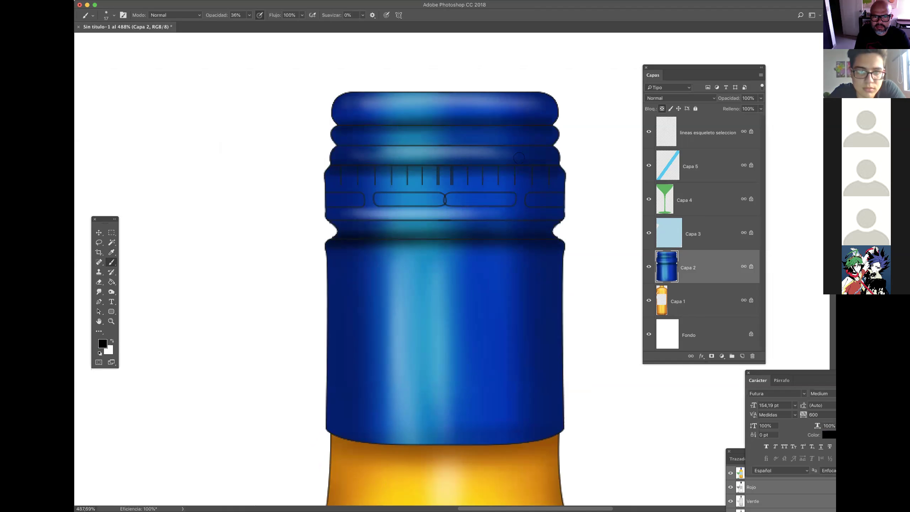
mouse_move(345, 144)
left_mouse_down()
mouse_move(455, 142)
mouse_move(473, 187)
left_mouse_up()
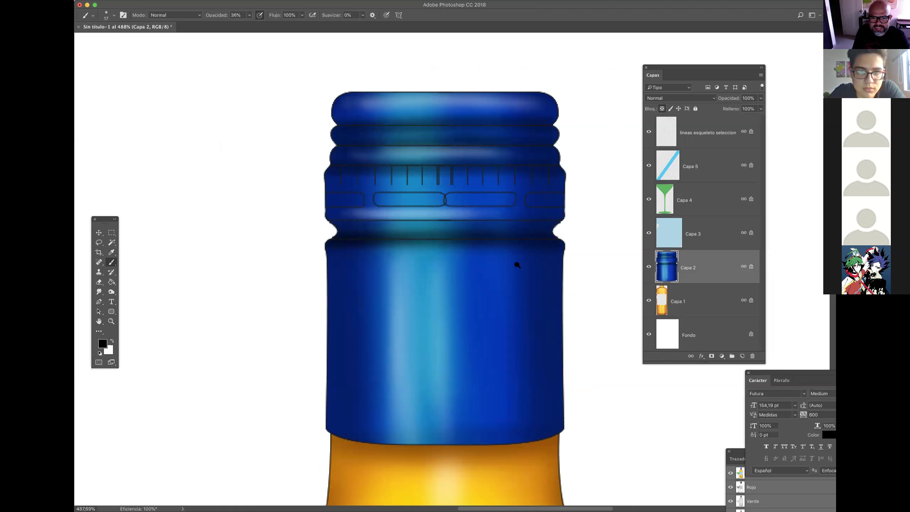
scroll(517, 265, "down", 4)
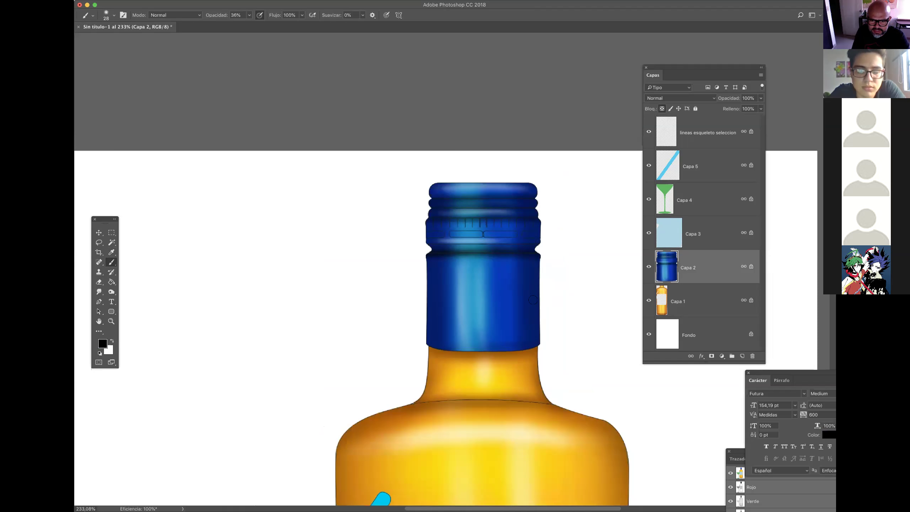
left_click_drag(544, 226, 550, 226)
left_click_drag(541, 174, 539, 395)
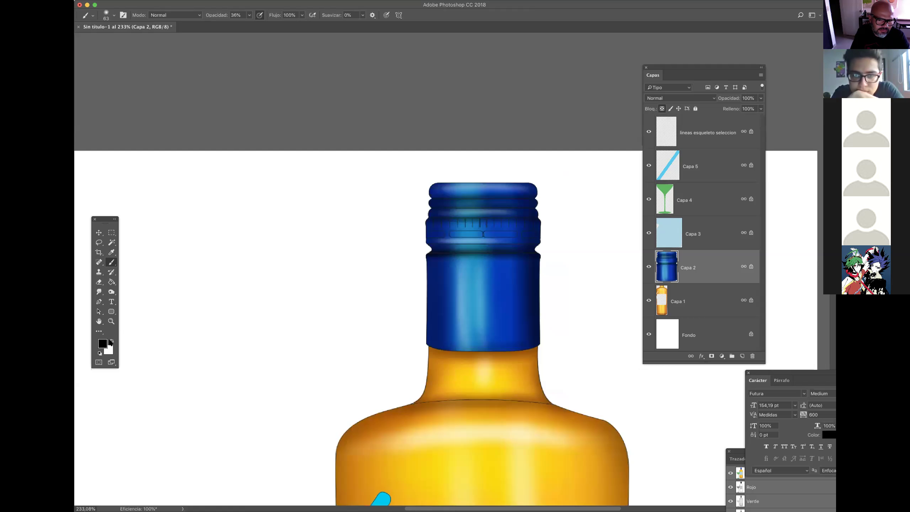
Step: Set the foreground colour to cyan #05d9ff and brush reflected light along the left edge of the cap
left_click(112, 341)
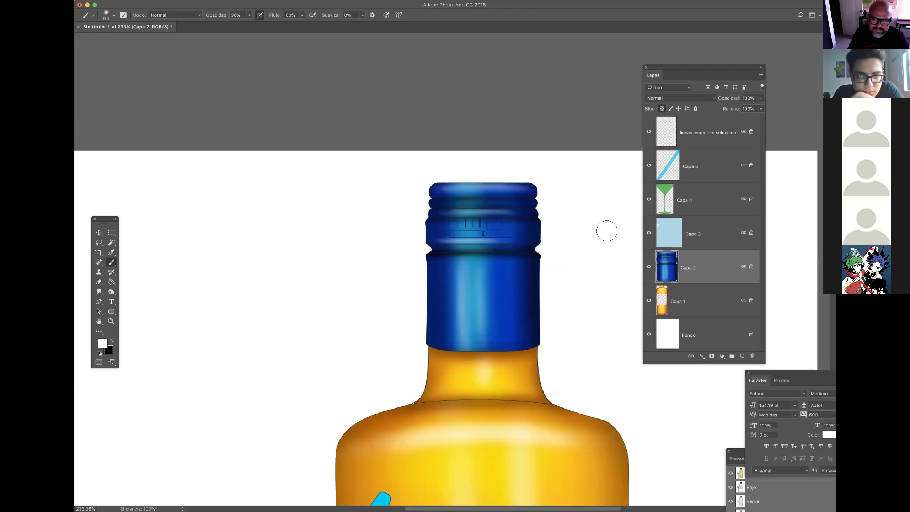
left_click_drag(427, 277, 405, 276)
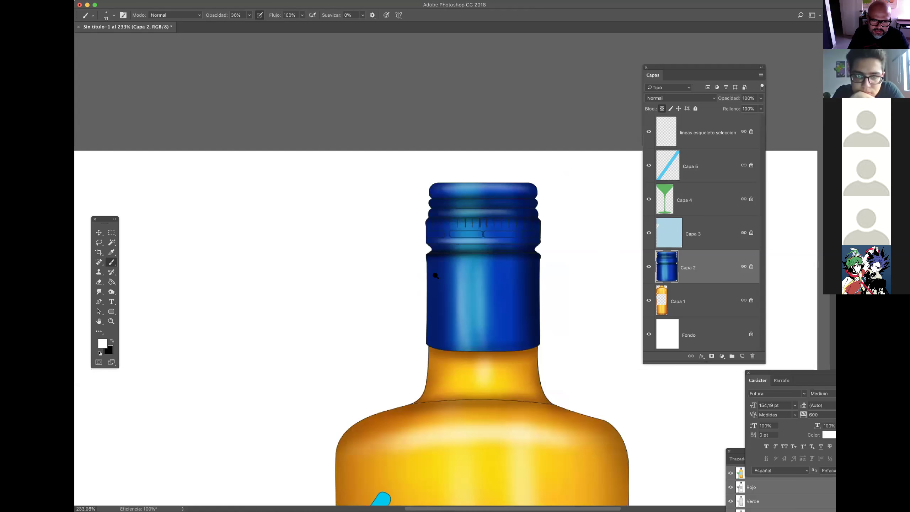
scroll(437, 276, "up", 5)
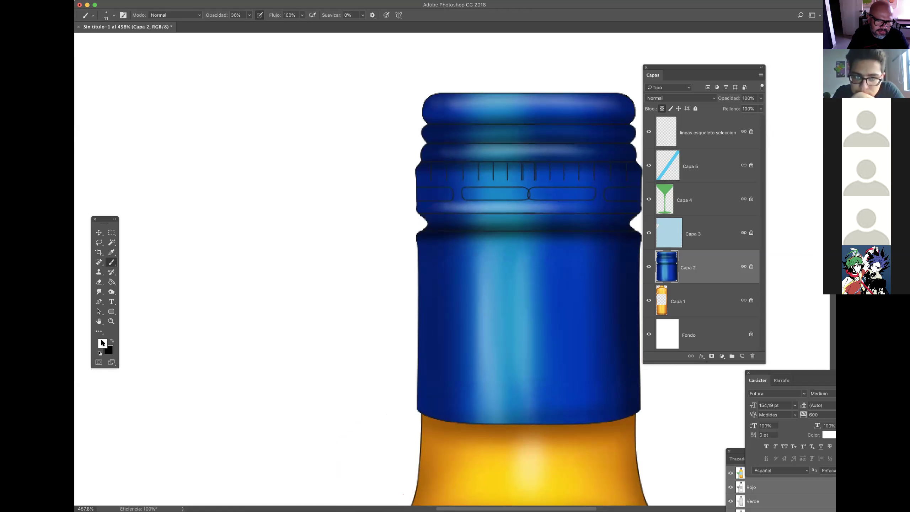
left_click(103, 343)
left_click(342, 194)
left_click_drag(332, 152, 335, 142)
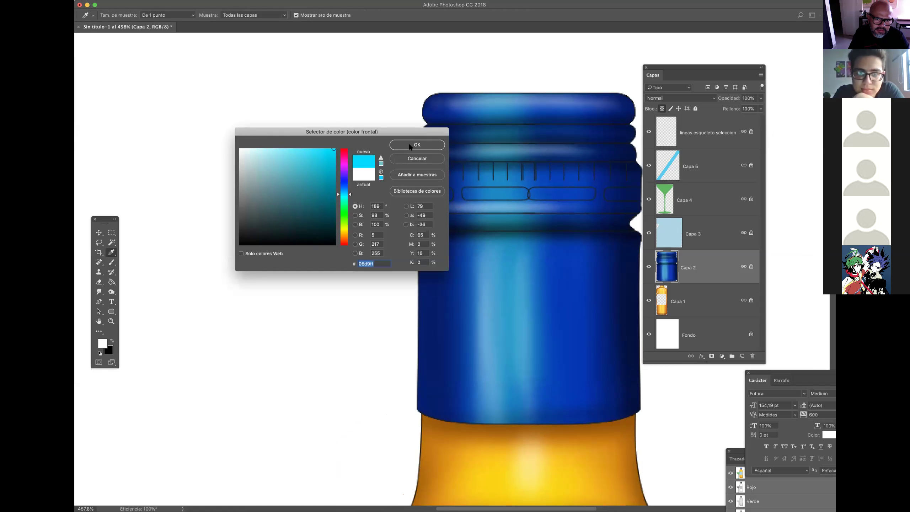
left_click(412, 145)
left_click_drag(427, 113, 420, 122)
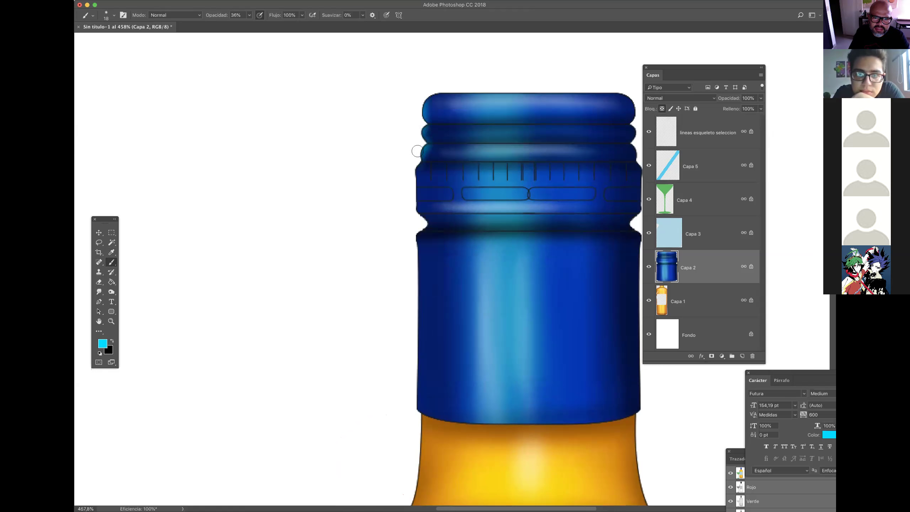
mouse_move(421, 160)
left_mouse_down()
mouse_move(420, 469)
mouse_move(421, 308)
left_mouse_up()
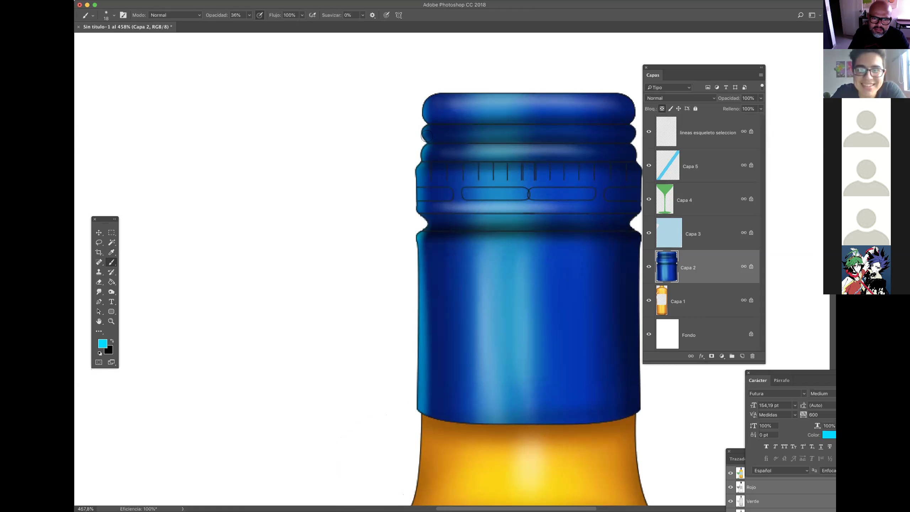
Step: Reset the foreground colour to white and brush a very thin soft highlight along the cap's left edge
left_click(100, 354)
key("x")
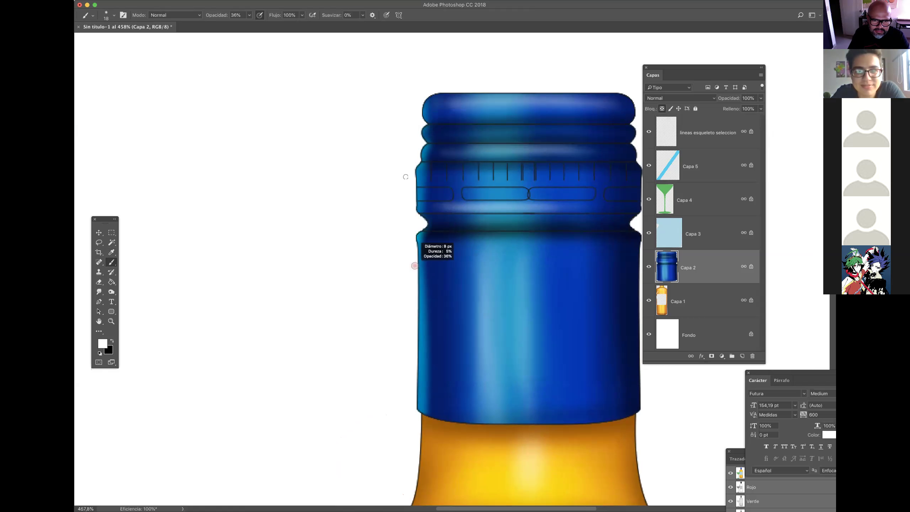
left_click_drag(417, 166, 417, 212)
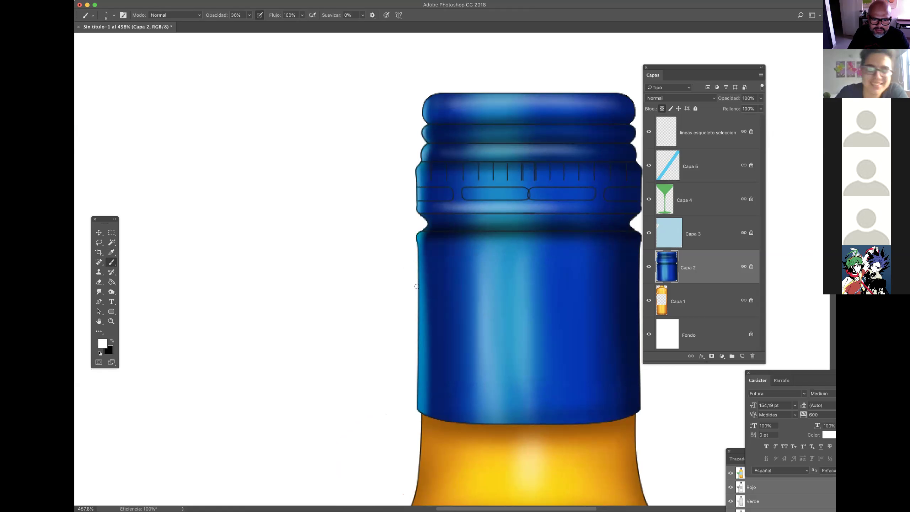
mouse_move(417, 247)
left_mouse_down()
mouse_move(417, 377)
mouse_move(415, 241)
mouse_move(417, 411)
left_mouse_up()
left_click_drag(499, 220, 452, 209)
left_click_drag(560, 265, 534, 250)
scroll(528, 201, "down", 3)
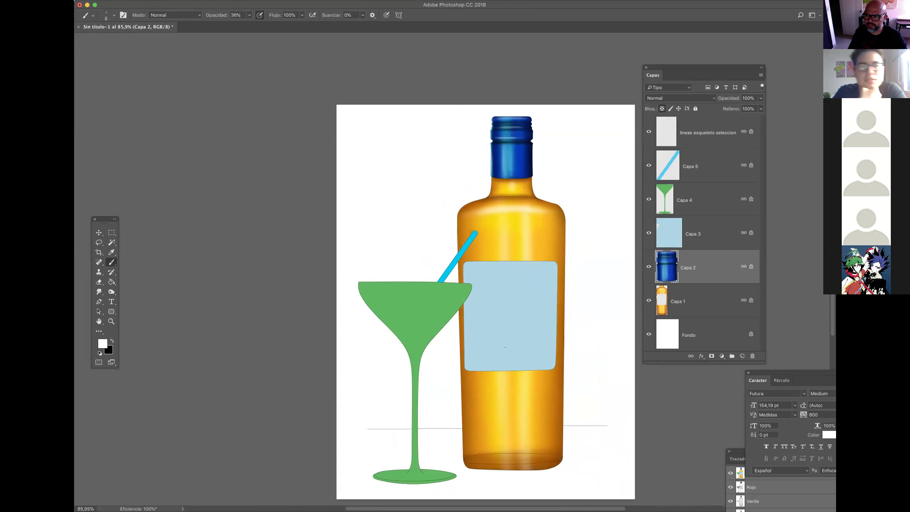
Step: Select Capa 4, set the foreground colour to dark green and brush shadows down the glass's right side, stem and foot
left_click_drag(506, 336, 487, 328)
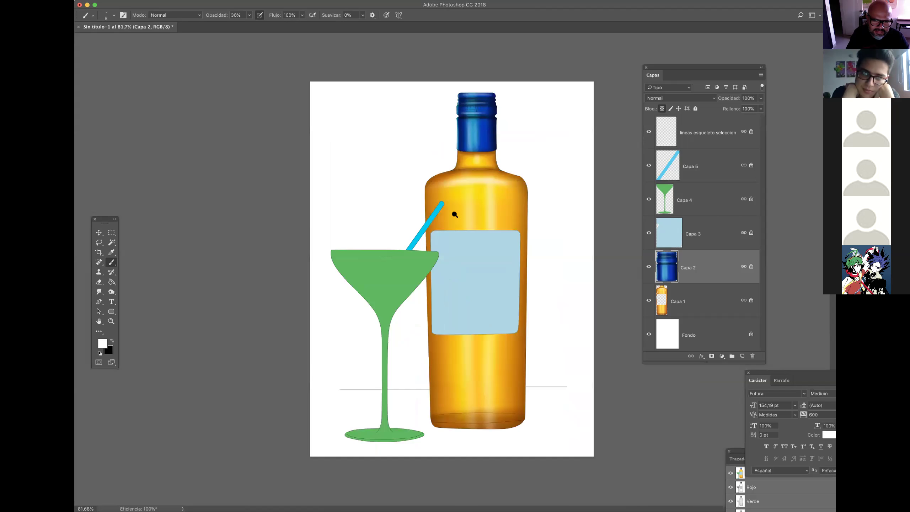
scroll(449, 207, "up", 2)
left_click(97, 232)
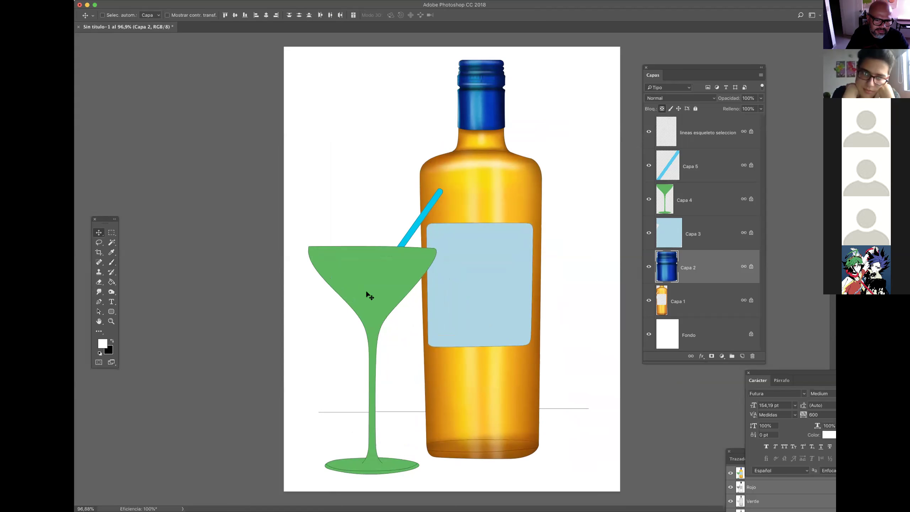
left_click(379, 276, "super")
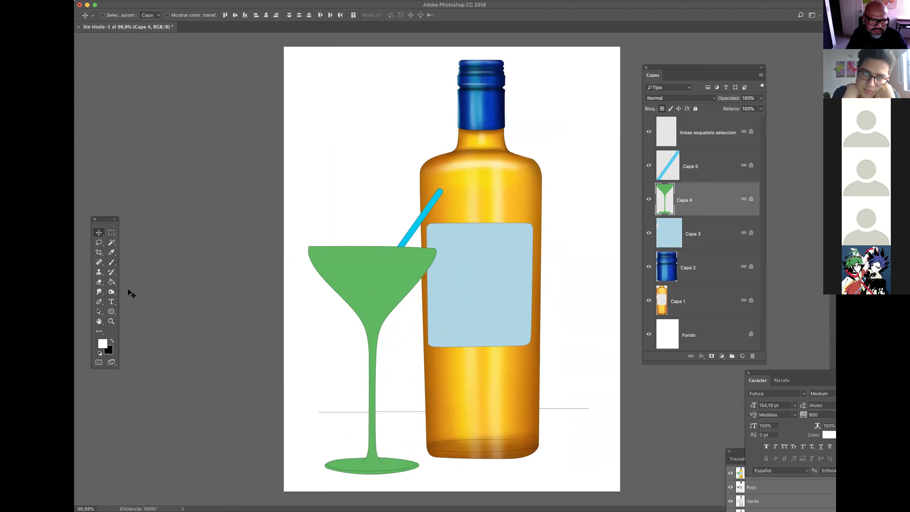
left_click(102, 344)
left_click(349, 214)
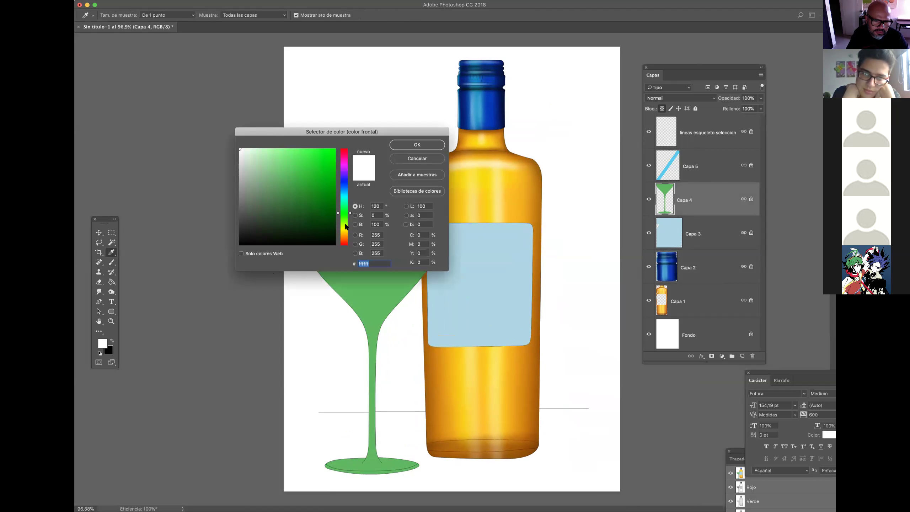
left_click(329, 222)
left_click(413, 146)
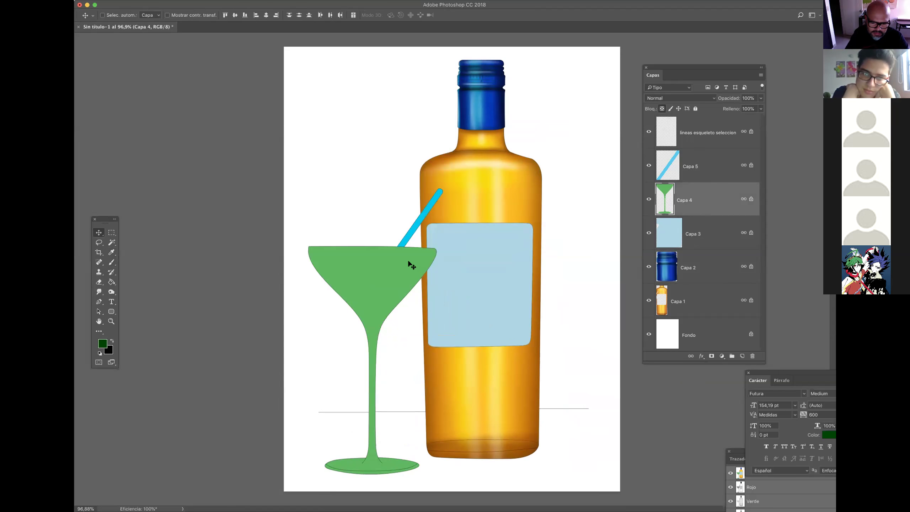
key("b")
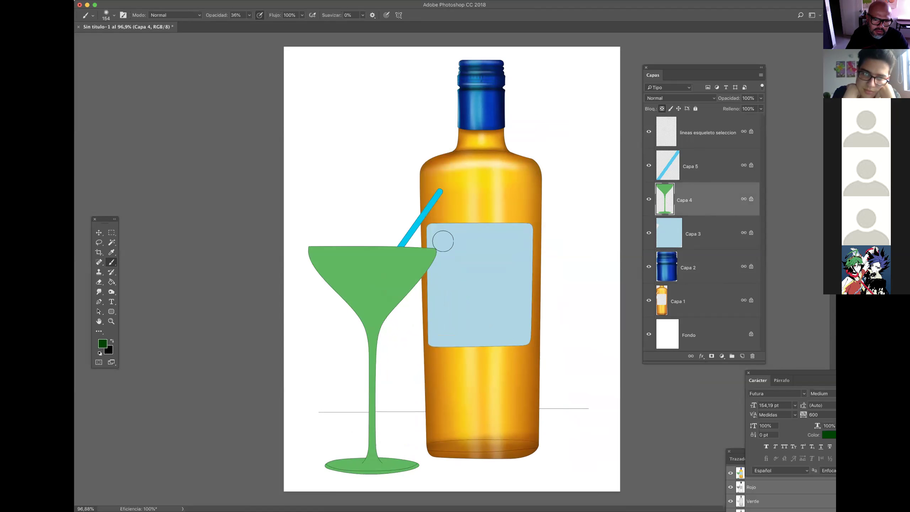
mouse_move(428, 257)
left_mouse_down()
mouse_move(415, 238)
mouse_move(407, 337)
mouse_move(414, 327)
mouse_move(376, 390)
mouse_move(362, 374)
mouse_move(395, 455)
mouse_move(413, 458)
mouse_move(395, 457)
left_mouse_up()
mouse_move(442, 460)
left_mouse_down()
mouse_move(403, 457)
mouse_move(391, 473)
mouse_move(437, 451)
mouse_move(278, 488)
left_mouse_up()
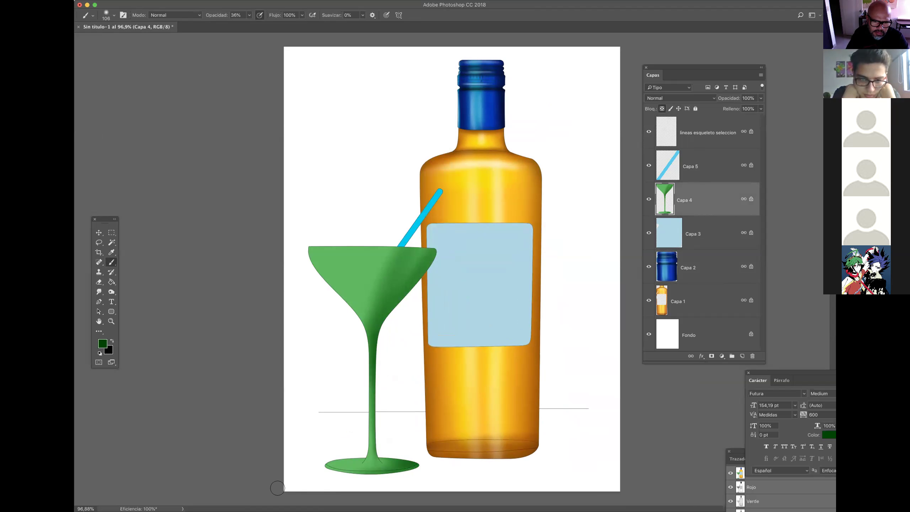
Step: Brush dark green shading along the left side and rim of the glass's bowl
left_click_drag(349, 295, 369, 299)
left_click_drag(307, 235, 395, 337)
mouse_move(299, 231)
left_mouse_down()
mouse_move(477, 235)
mouse_move(423, 280)
mouse_move(431, 331)
left_mouse_up()
left_click_drag(372, 282, 415, 226)
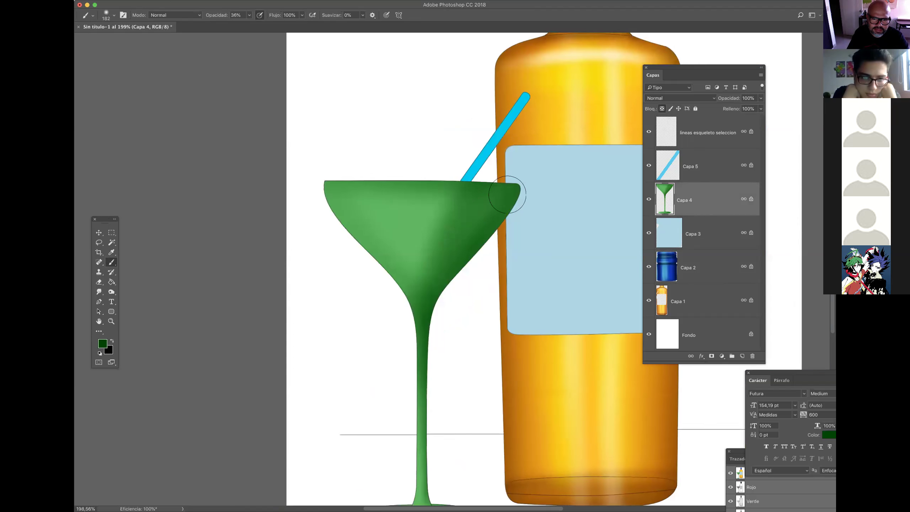
Step: Pick a darker green and deepen the shadows on the bowl's right edge, the stem and the foot of the glass
left_click(103, 344)
left_click(328, 233)
left_click(416, 147)
mouse_move(456, 274)
left_mouse_down()
mouse_move(415, 276)
mouse_move(478, 253)
mouse_move(493, 229)
left_mouse_up()
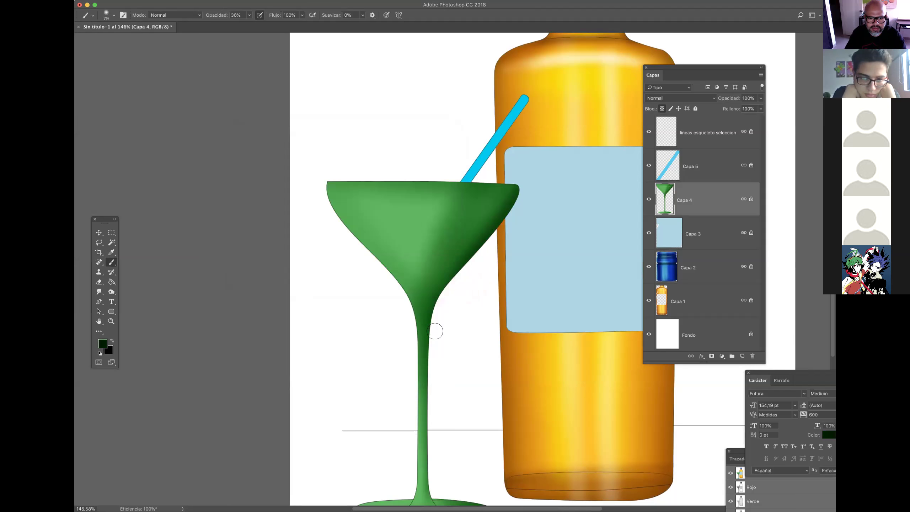
left_click_drag(438, 366, 435, 255)
left_click_drag(424, 250, 428, 256)
mouse_move(426, 355)
left_mouse_down()
mouse_move(428, 304)
mouse_move(428, 369)
left_mouse_up()
mouse_move(475, 400)
left_mouse_down()
mouse_move(504, 383)
mouse_move(453, 405)
mouse_move(473, 400)
mouse_move(373, 412)
left_mouse_up()
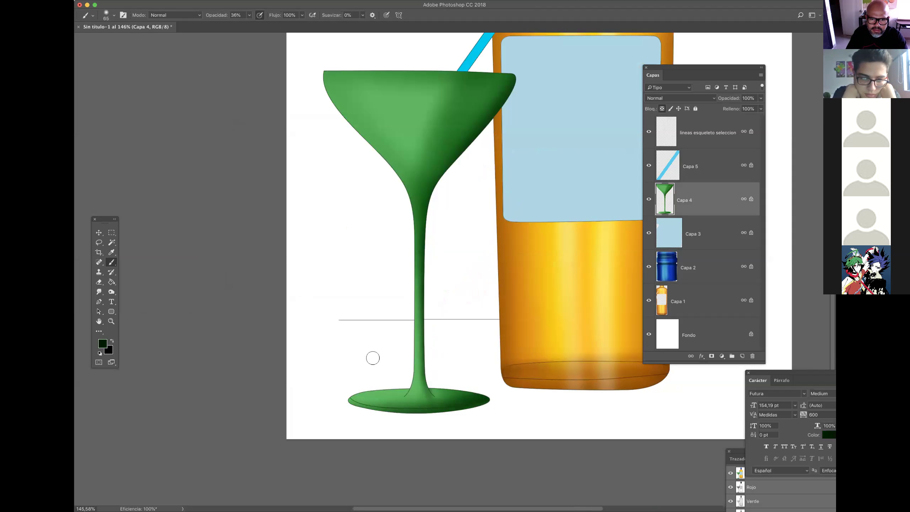
Step: Set the foreground colour to lime green #c1f258 and brush highlights over the left half of the glass's bowl
scroll(437, 333, "up", 3)
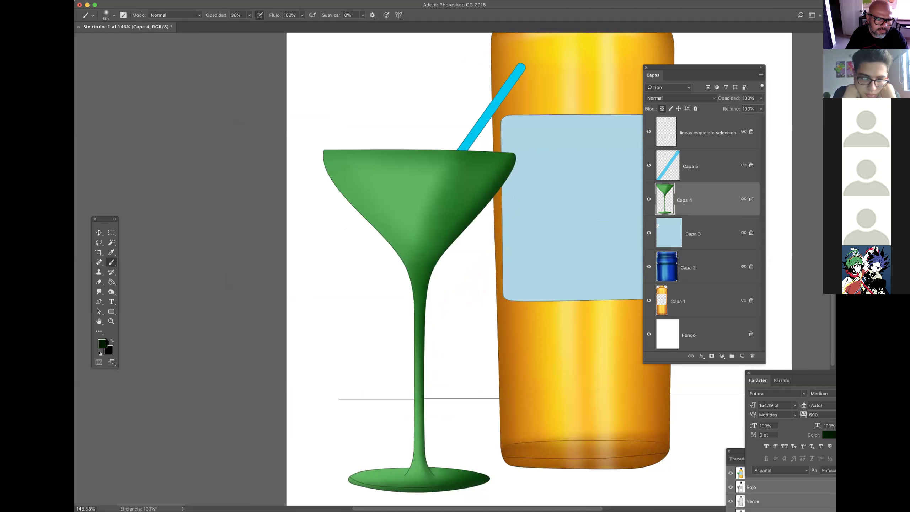
left_click(105, 341)
left_click(274, 153)
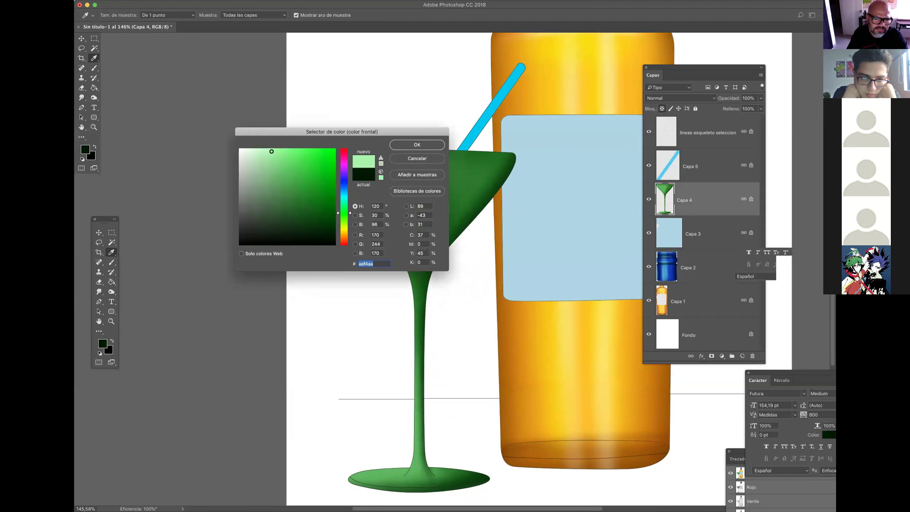
left_click(345, 225)
left_click(306, 160)
left_click(417, 144)
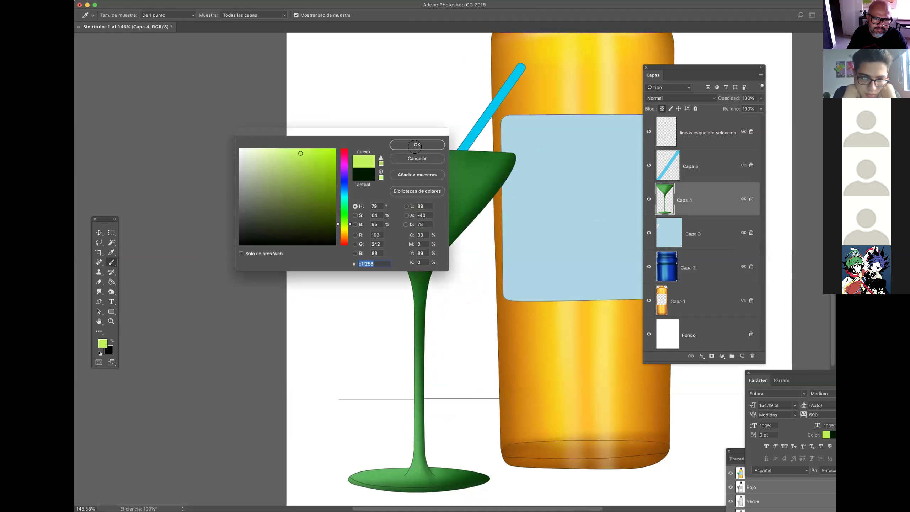
left_click_drag(362, 166, 375, 166)
mouse_move(325, 108)
left_mouse_down()
mouse_move(369, 216)
mouse_move(409, 279)
left_mouse_up()
mouse_move(352, 125)
left_mouse_down()
mouse_move(376, 154)
mouse_move(399, 99)
mouse_move(394, 174)
left_mouse_up()
left_click_drag(394, 174, 364, 170)
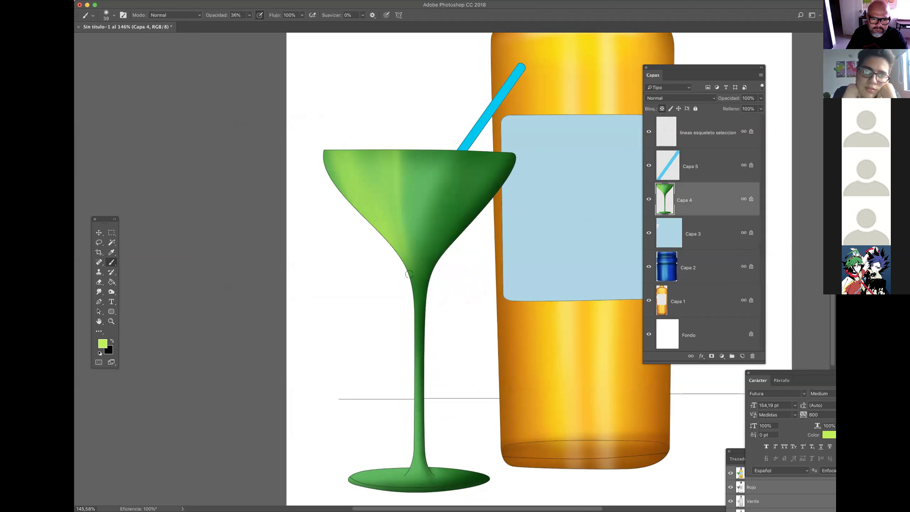
Step: Brush lime highlights down the glass's stem and foot, and paler #f4ffdc highlights over the bowl's left side, stem and foot
mouse_move(403, 253)
left_mouse_down()
mouse_move(410, 368)
mouse_move(410, 319)
left_mouse_up()
mouse_move(413, 400)
left_mouse_down()
mouse_move(407, 468)
mouse_move(379, 446)
mouse_move(388, 469)
mouse_move(380, 468)
mouse_move(399, 464)
left_mouse_up()
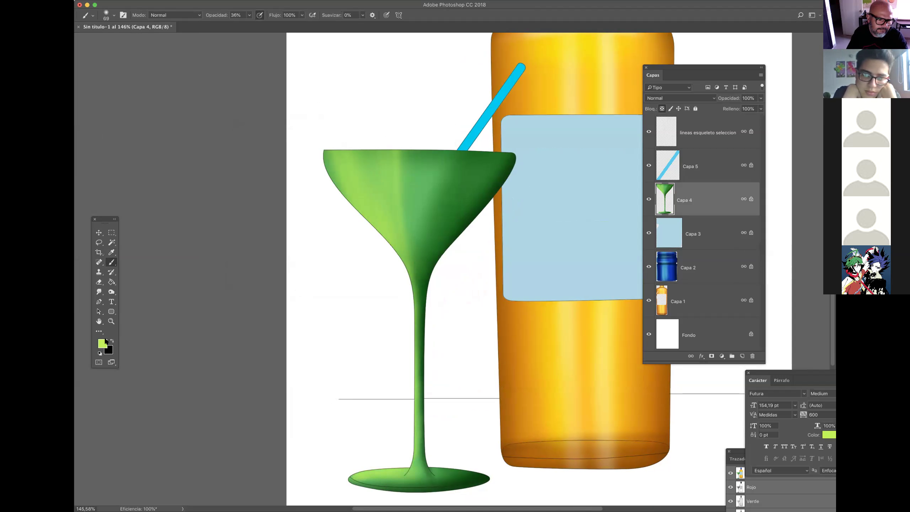
left_click(106, 342)
left_click_drag(292, 157, 253, 148)
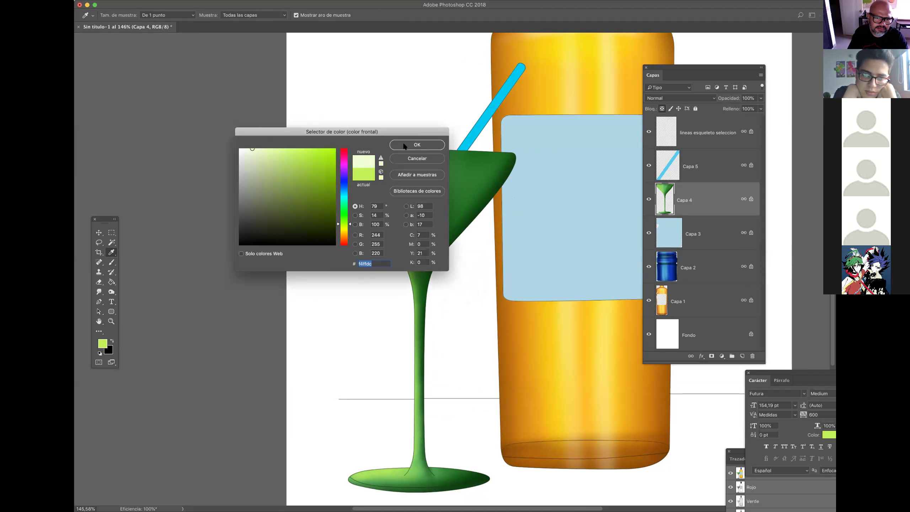
left_click(416, 144)
left_click_drag(358, 193, 374, 217)
left_click_drag(359, 144, 373, 216)
mouse_move(327, 154)
left_mouse_down()
mouse_move(370, 235)
mouse_move(340, 196)
mouse_move(369, 229)
left_mouse_up()
left_click_drag(412, 290, 407, 423)
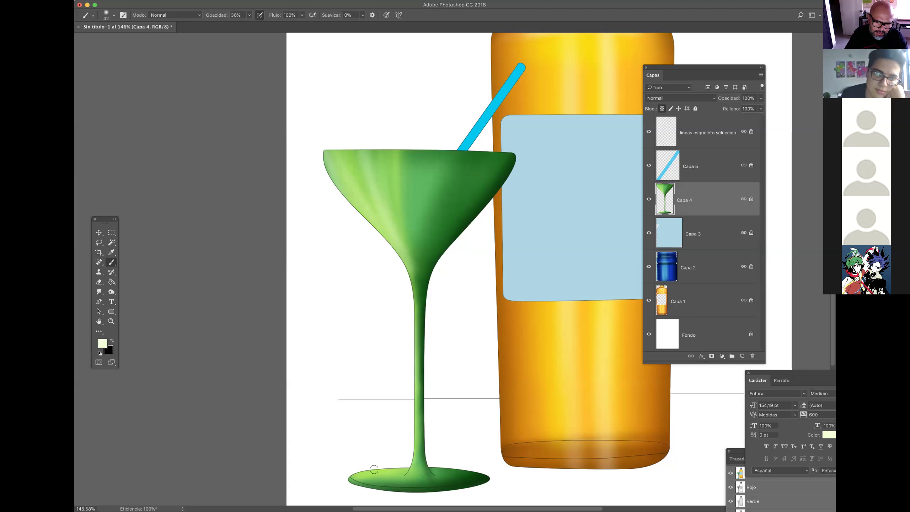
left_click_drag(374, 470, 361, 470)
Step: Enlarge the brush, set the foreground colour to dark green and brush a shadow along the upper edge of the glass's bowl
left_click_drag(402, 155, 408, 155)
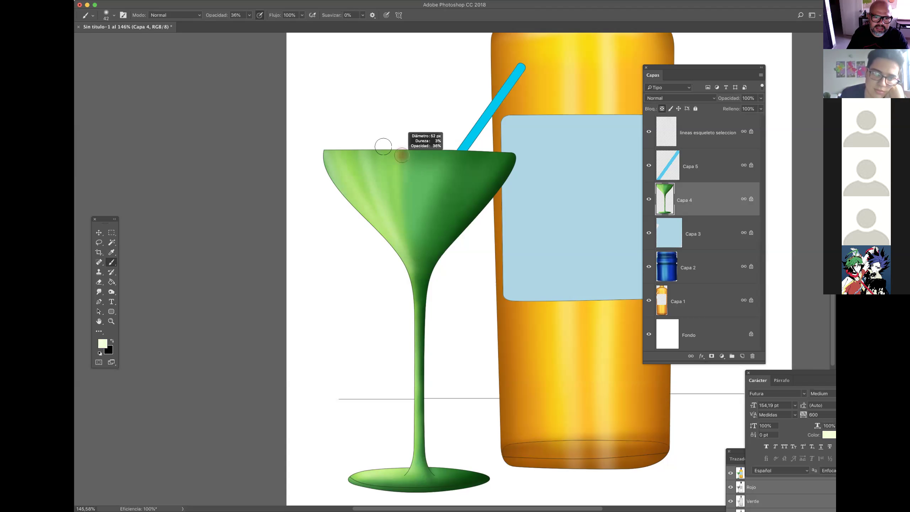
left_click(103, 343)
left_click(344, 216)
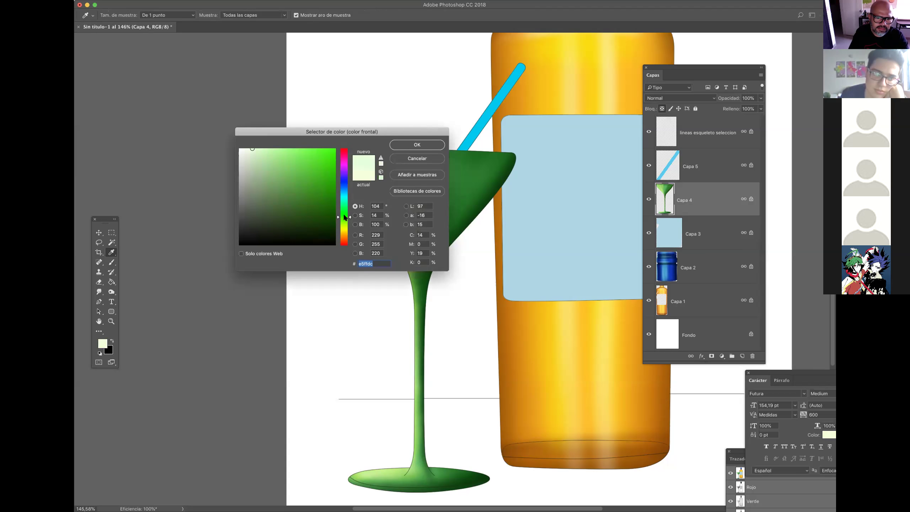
left_click(330, 216)
left_click(416, 145)
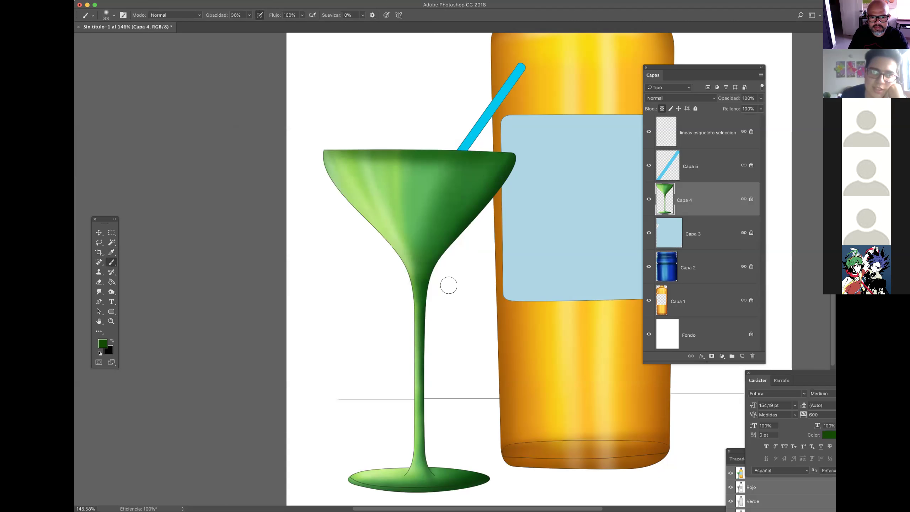
left_click_drag(438, 170, 447, 149)
scroll(448, 147, "up", 3)
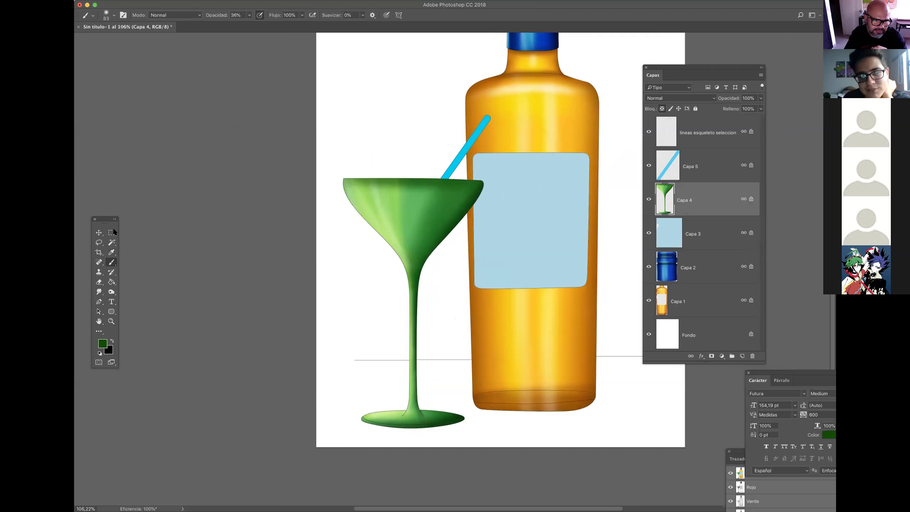
Step: Select Capa 5 with the straw for painting with the Brush, toggling its transparency lock off and back on
left_click(98, 232)
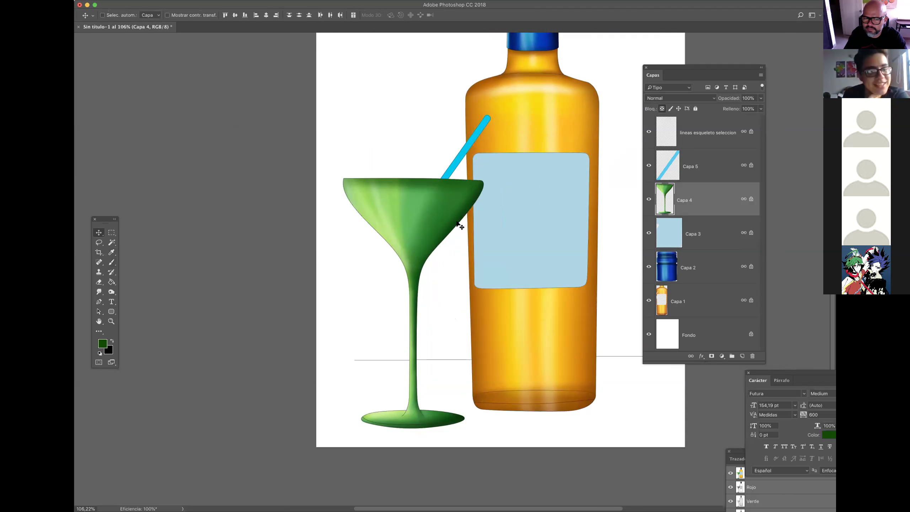
scroll(478, 150, "down", 3)
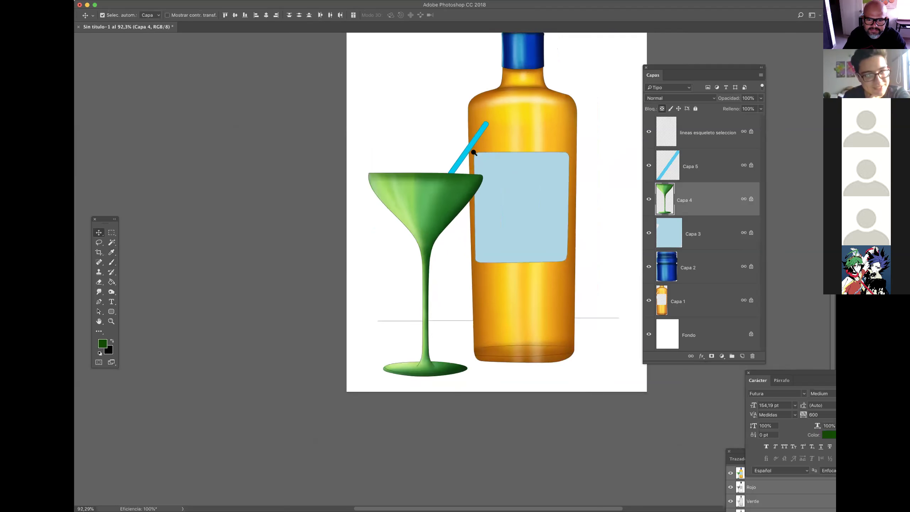
left_click(724, 166)
left_click_drag(435, 191, 461, 195)
scroll(461, 195, "up", 5)
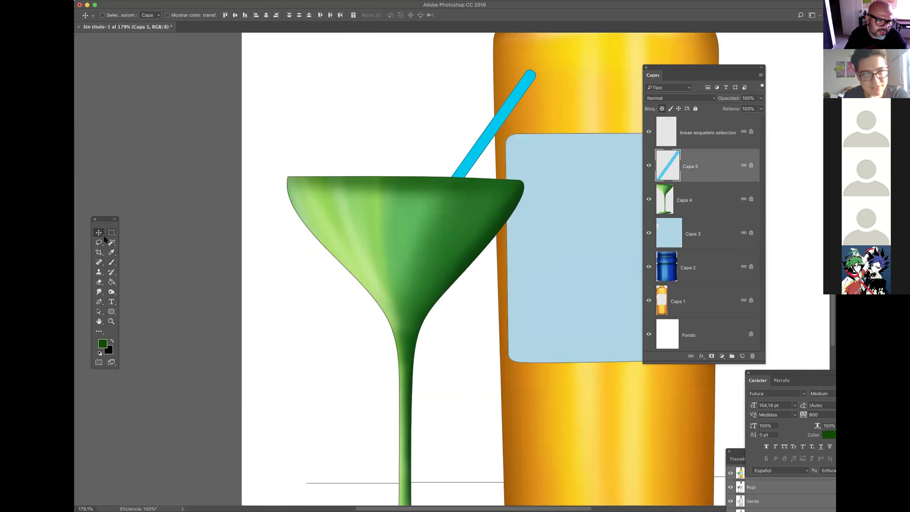
left_click(111, 233)
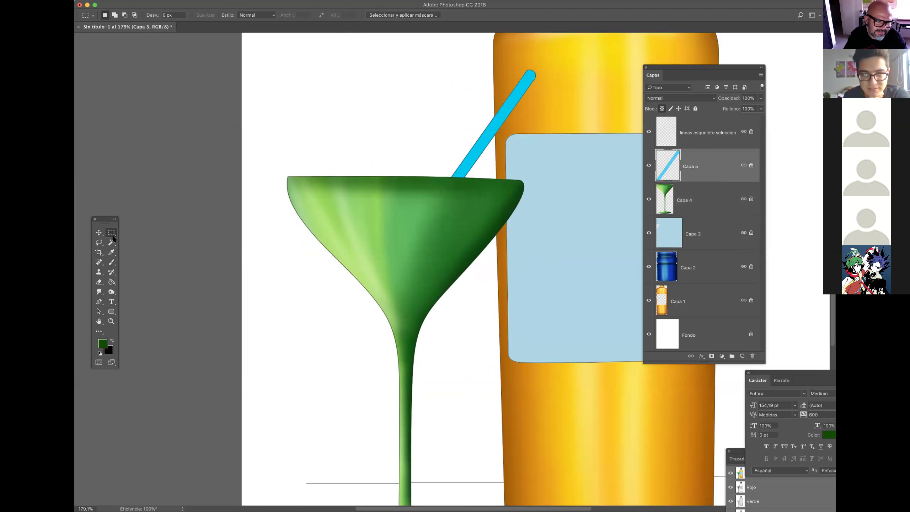
left_click(111, 262)
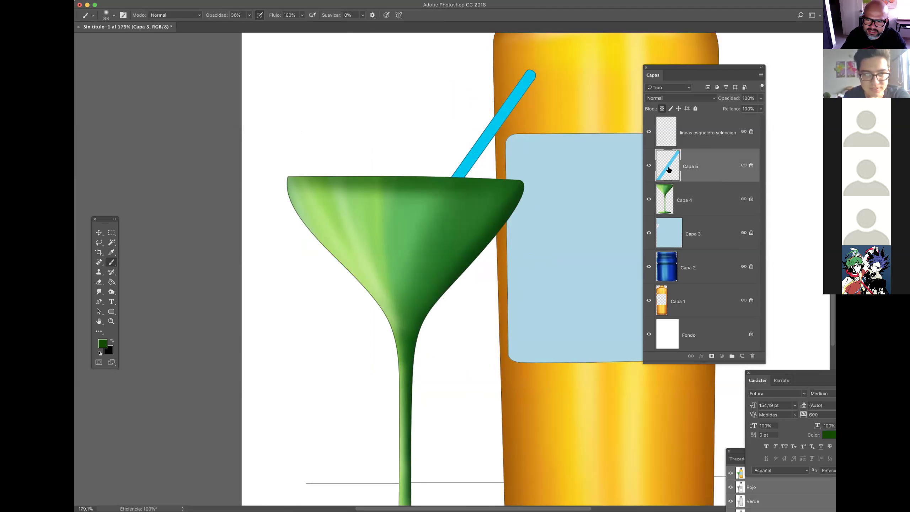
left_click(662, 109)
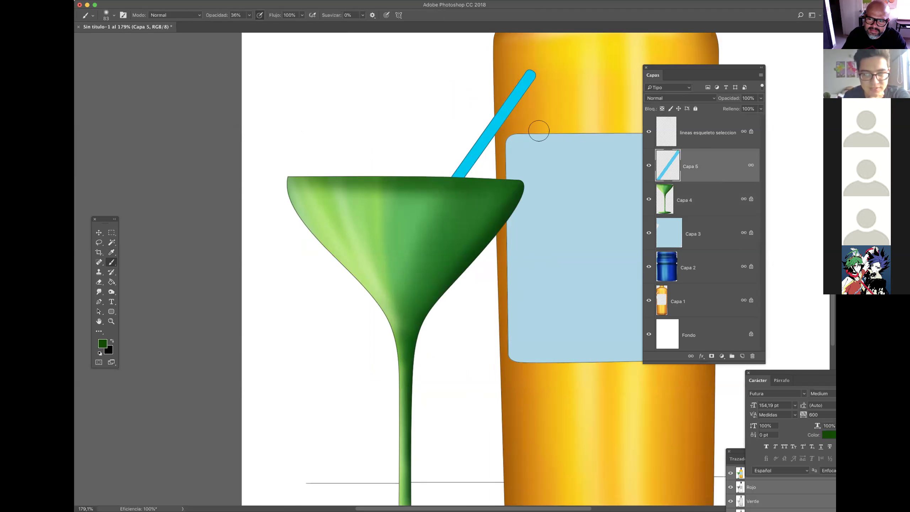
left_click(663, 109)
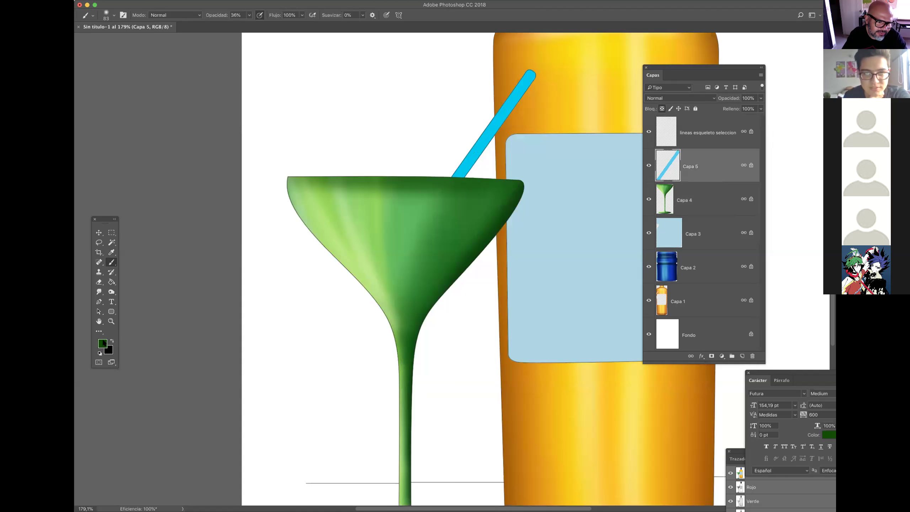
Step: Set the foreground colour to dark blue #042a4c and brush shading along the length of the straw
left_click(103, 343)
left_click(344, 189)
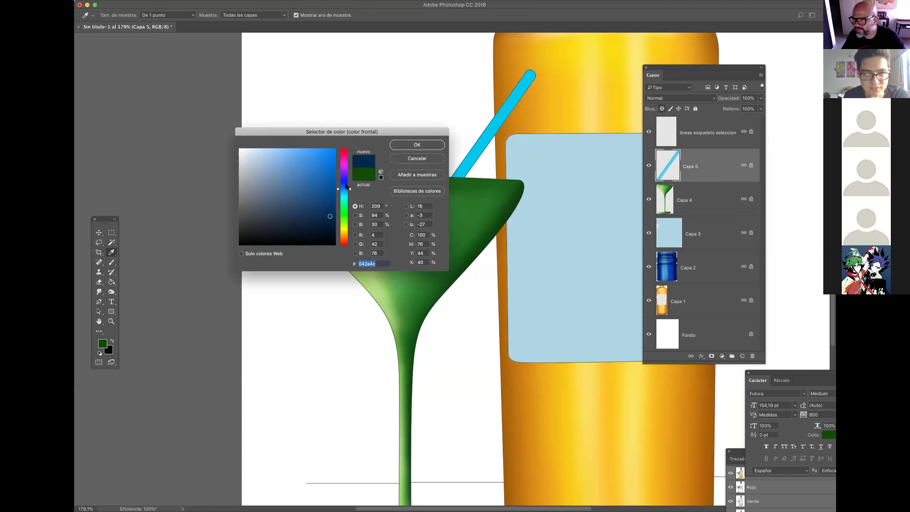
left_click(412, 147)
key("b")
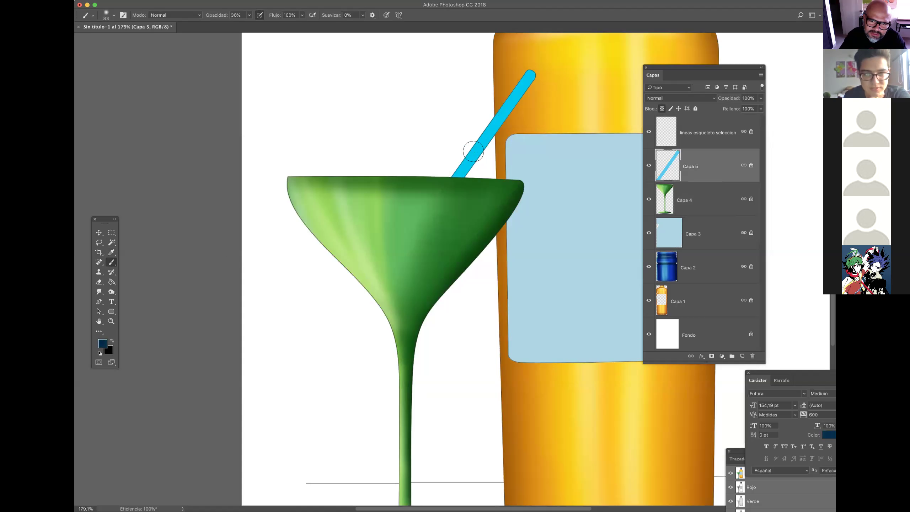
mouse_move(499, 129)
left_mouse_down()
mouse_move(460, 181)
mouse_move(553, 48)
mouse_move(454, 208)
left_mouse_up()
Step: Restore the default colours, swap white to the foreground and brush a thin highlight along the straw
left_click(100, 354)
left_click(112, 341)
left_click_drag(512, 96, 455, 171)
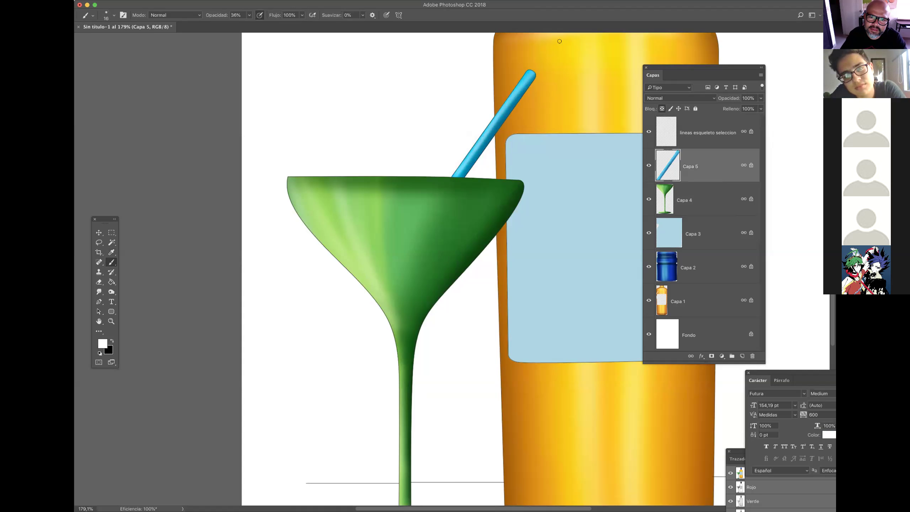
scroll(478, 179, "down", 5)
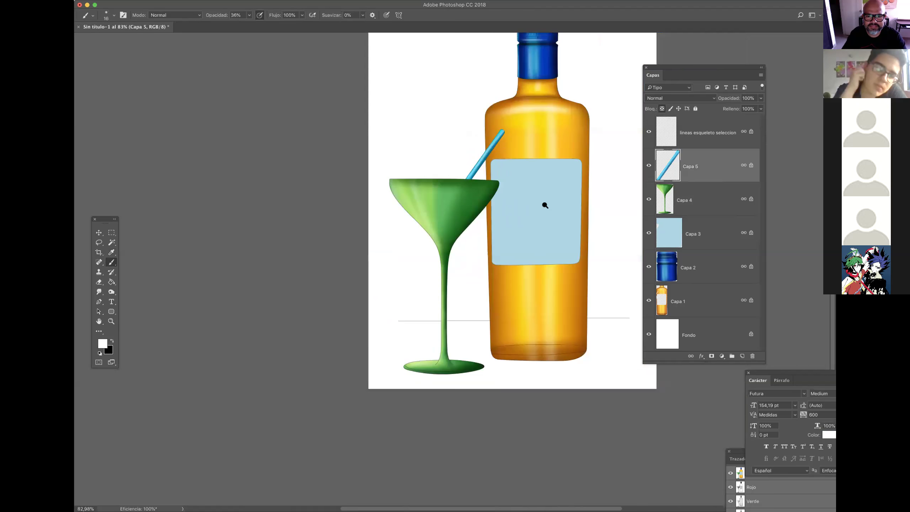
scroll(531, 218, "up", 3)
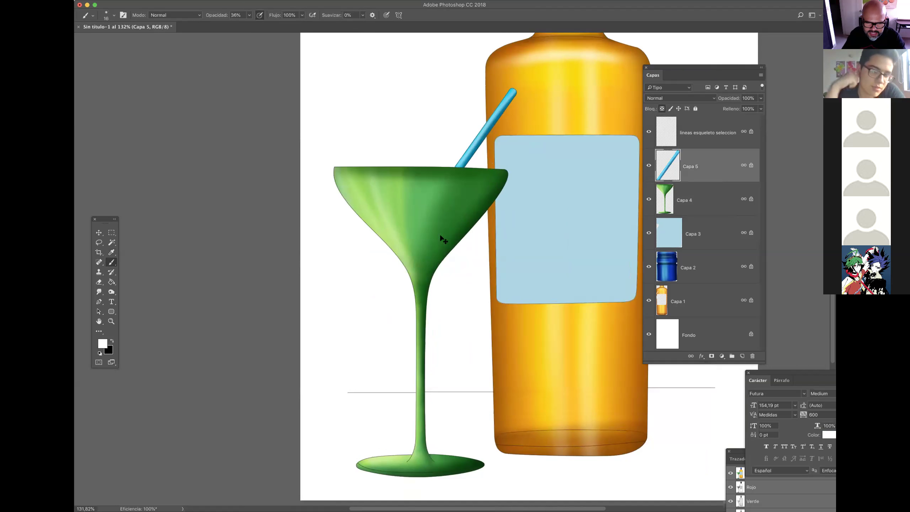
Step: Duplicate the glass layer Capa 4 and toggle the copy's visibility off and on
key("v")
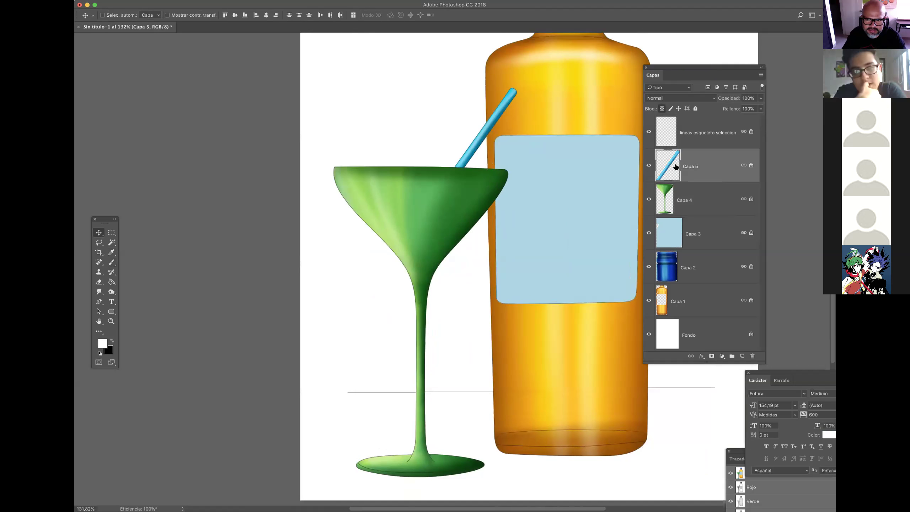
left_click(686, 194)
key("ctrl+j")
left_click(649, 200)
left_click(649, 199)
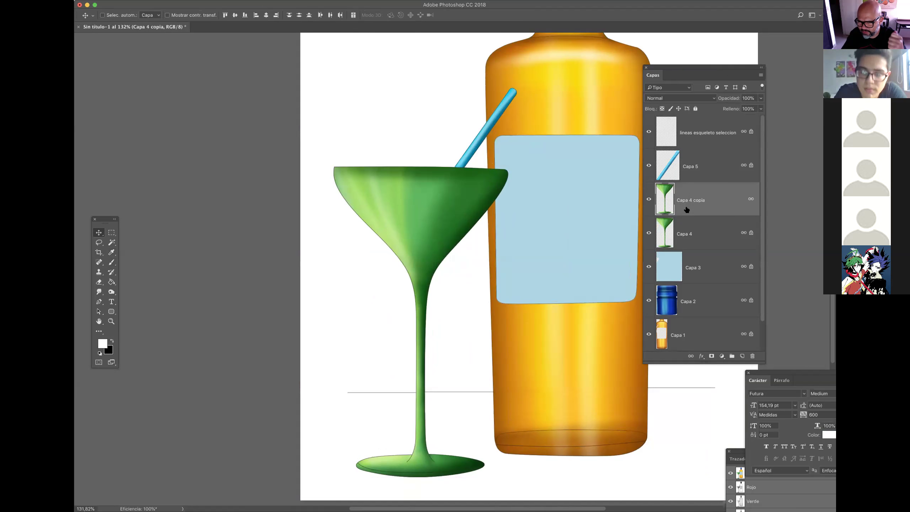
Step: Apply the grey chrome-like effect from the Filter Gallery to the glass copy, Capa 4 copia
left_click(275, 0)
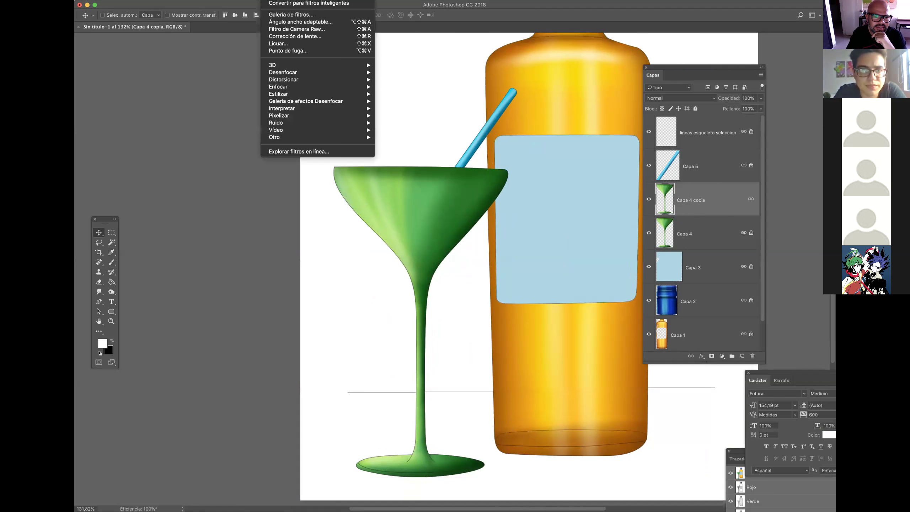
left_click(286, 15)
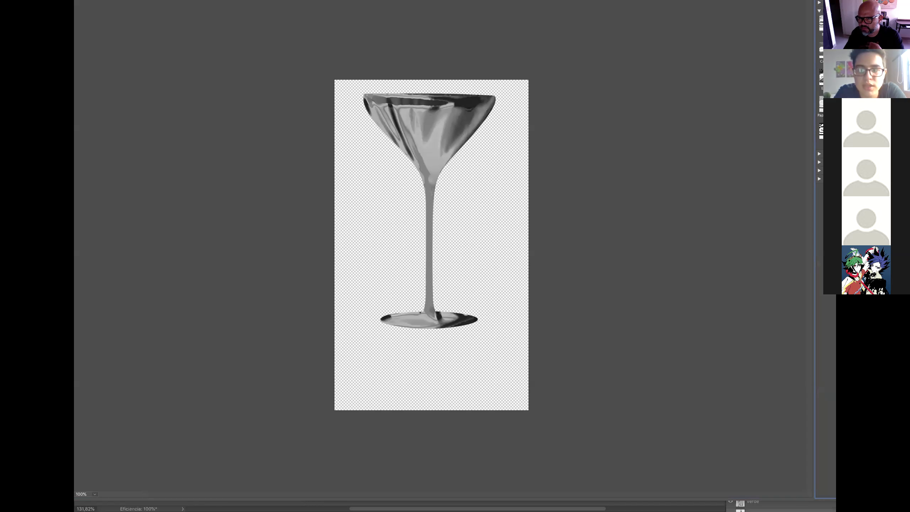
left_click(819, 11)
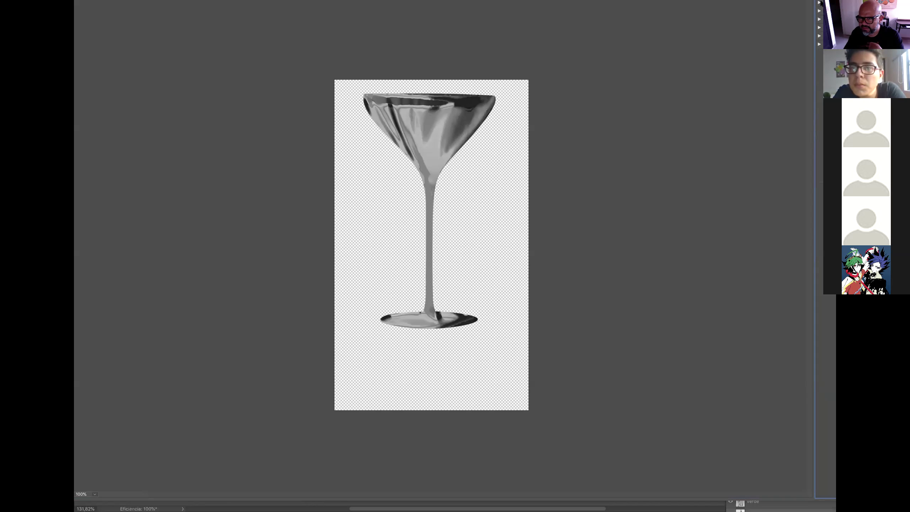
left_click(831, 16)
left_click(819, 3)
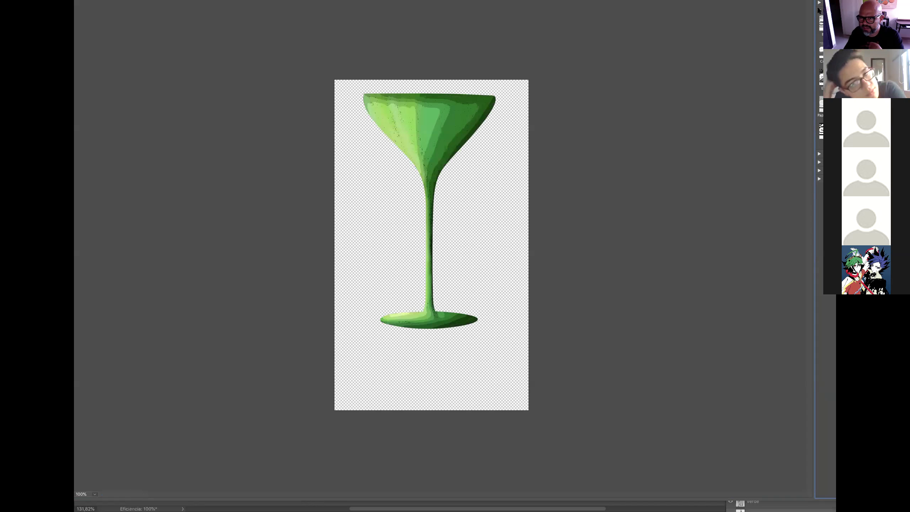
left_click(861, 50)
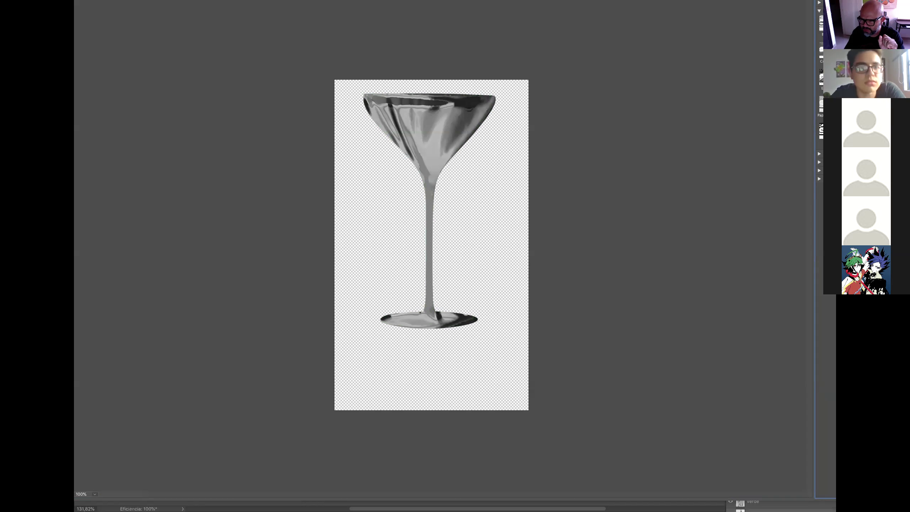
key("Return")
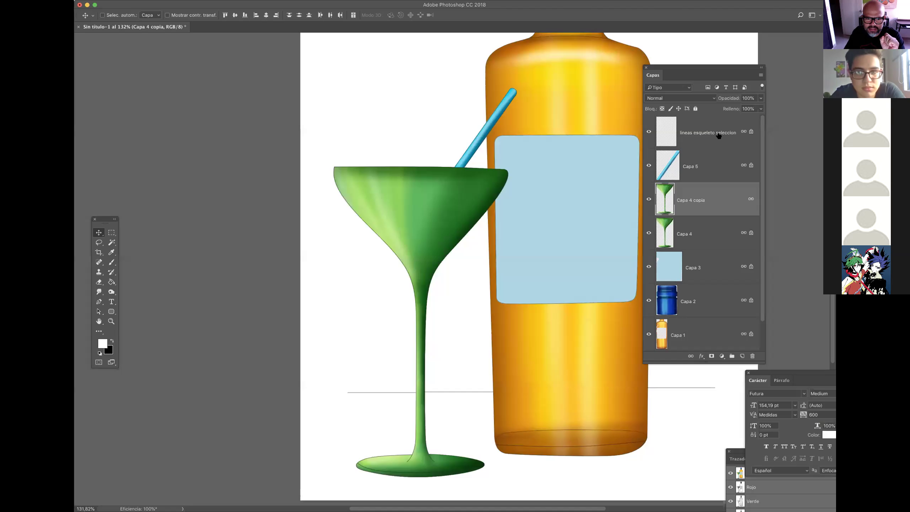
Step: Set the blending mode of Capa 4 copia to Superponer and lower the layer's opacity
left_click(687, 96)
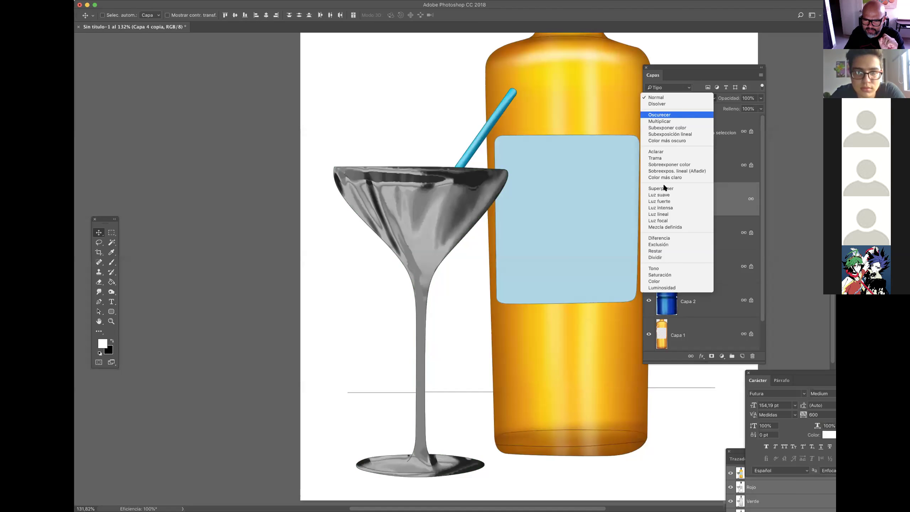
left_click(664, 188)
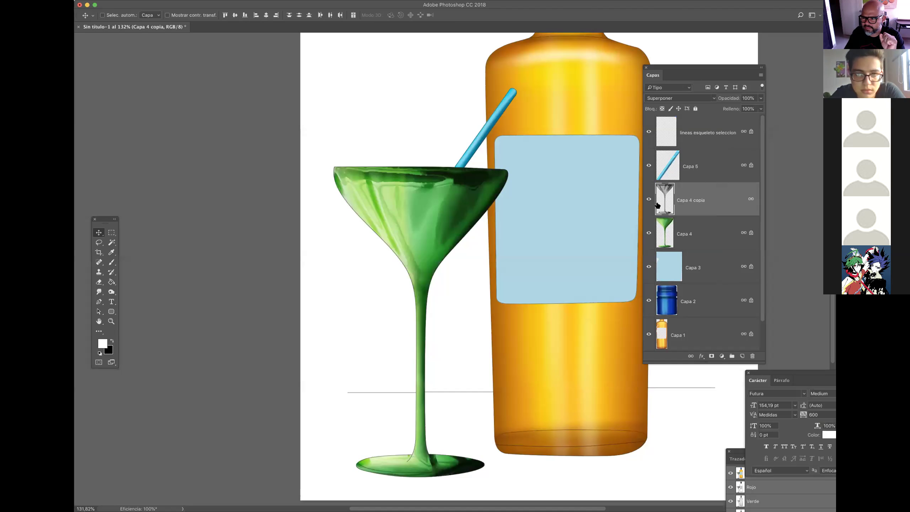
left_click_drag(729, 98, 702, 98)
left_click_drag(414, 195, 373, 215)
left_click_drag(505, 245, 460, 288)
Step: Duplicate the bottle layer Capa 1 and apply the same chrome-like Filter Gallery effect to the copy
left_click(683, 335)
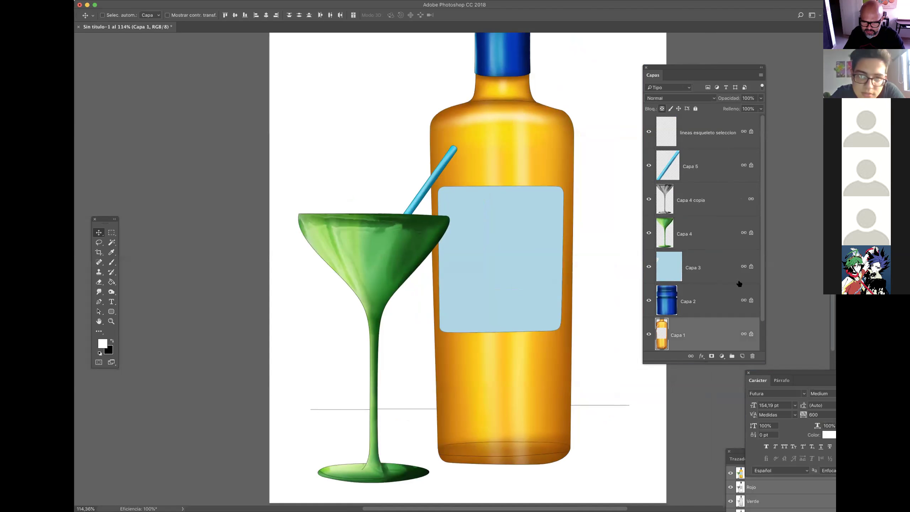
left_click(759, 287)
scroll(753, 291, "down", 1)
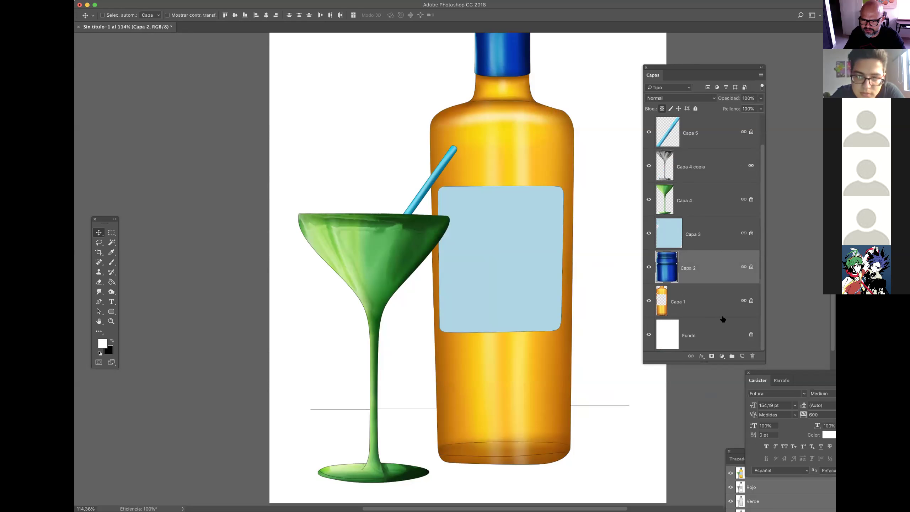
left_click(701, 315)
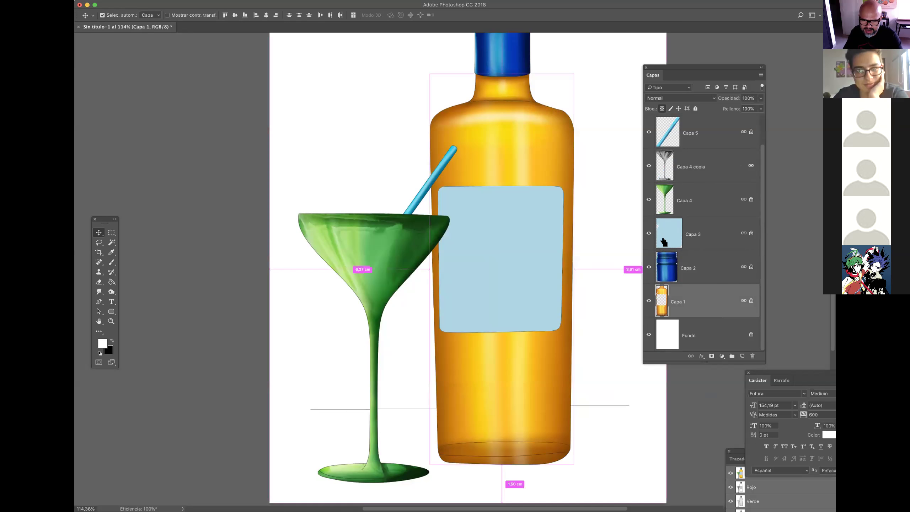
key("ctrl+j")
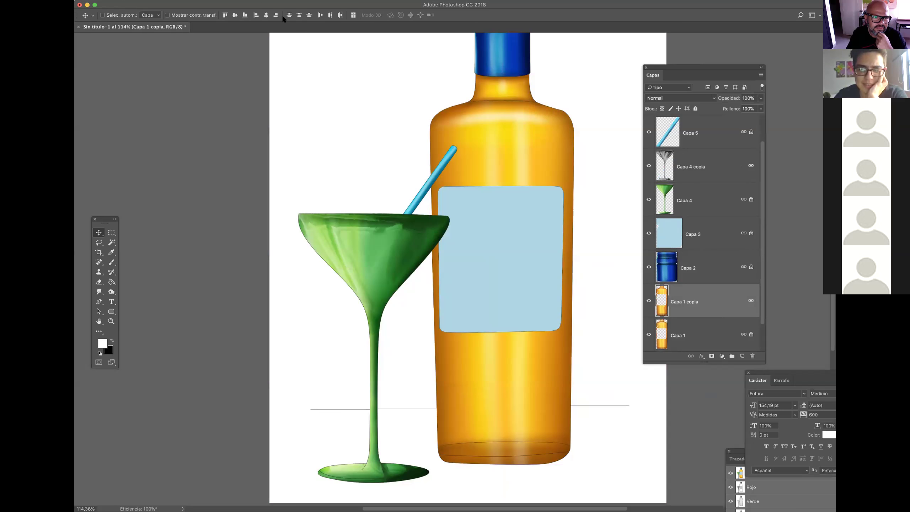
left_click(271, 0)
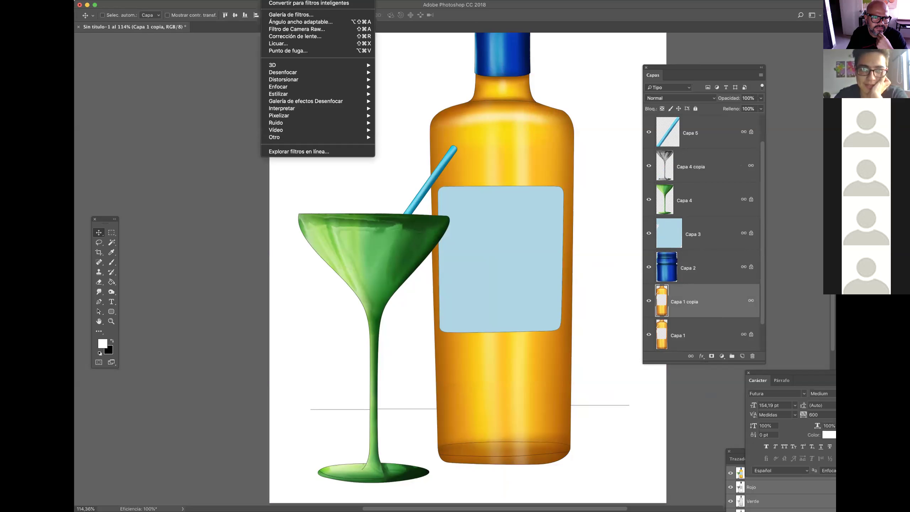
left_click(280, 15)
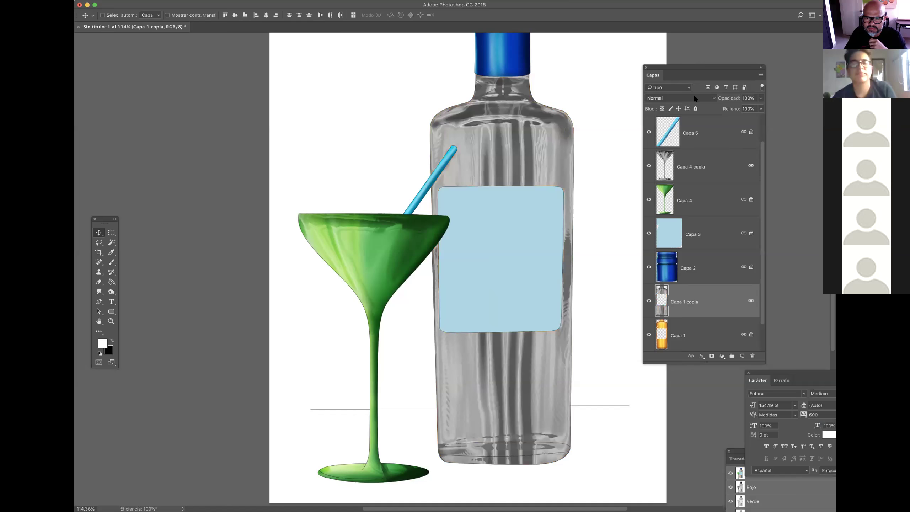
Step: Set the blending mode of Capa 1 copia to Superponer and lower its opacity to 65%
left_click(691, 95)
left_click(666, 188)
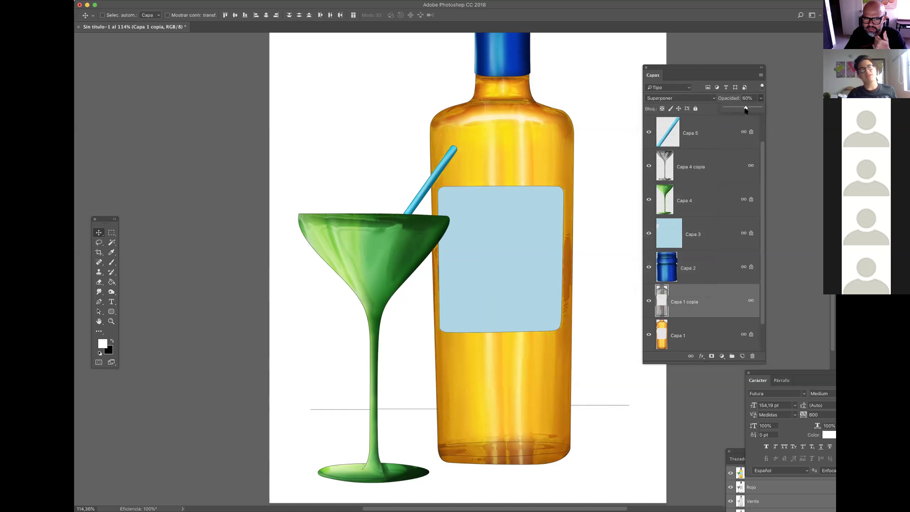
mouse_move(515, 97)
left_mouse_down()
mouse_move(552, 106)
mouse_move(514, 98)
left_mouse_up()
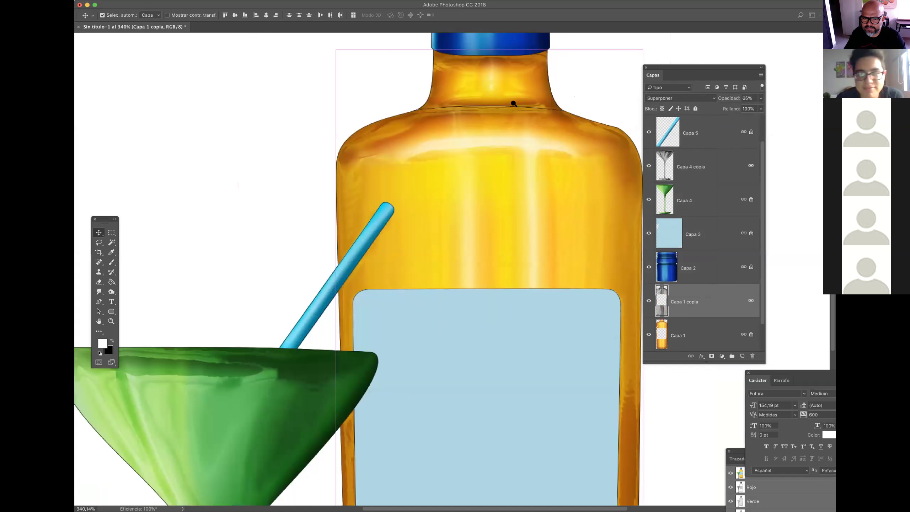
key("super+0")
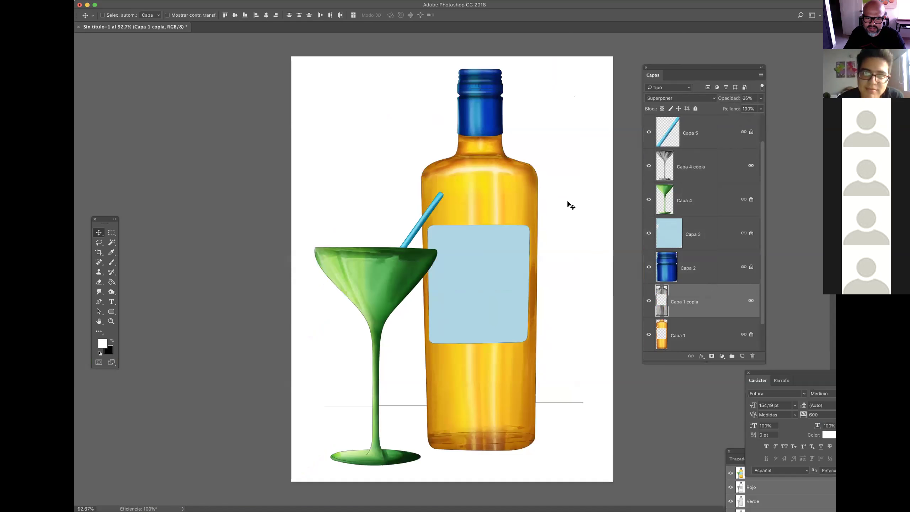
Step: Make a rectangular selection across the canvas from the horizon line down to the lower edge
left_click_drag(761, 202, 761, 235)
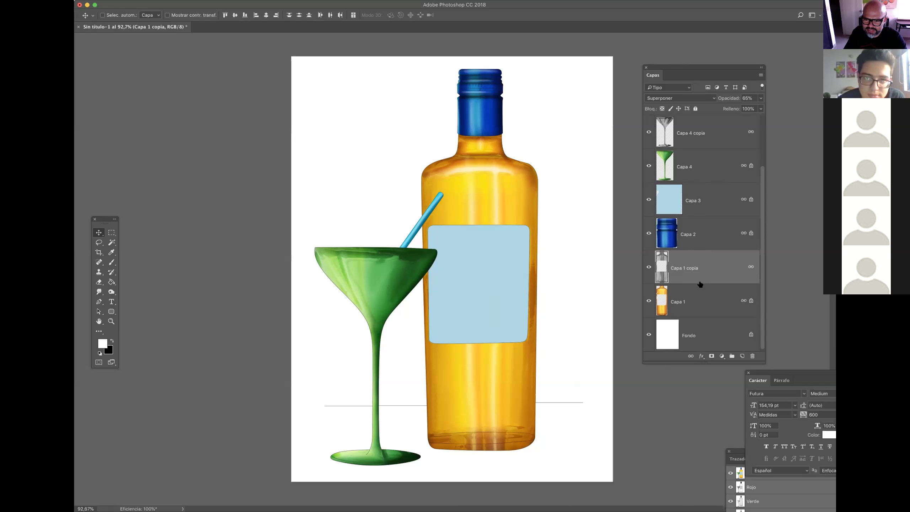
left_click_drag(761, 219, 763, 146)
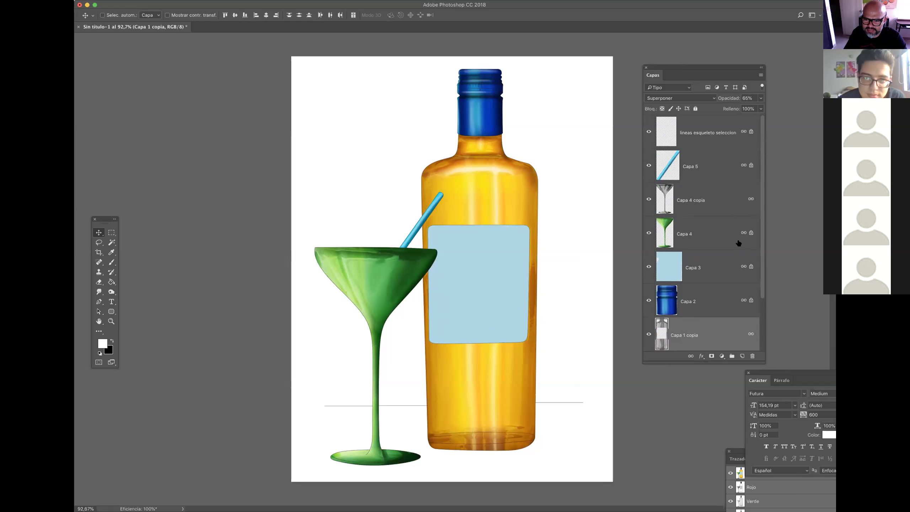
left_click_drag(762, 230, 762, 250)
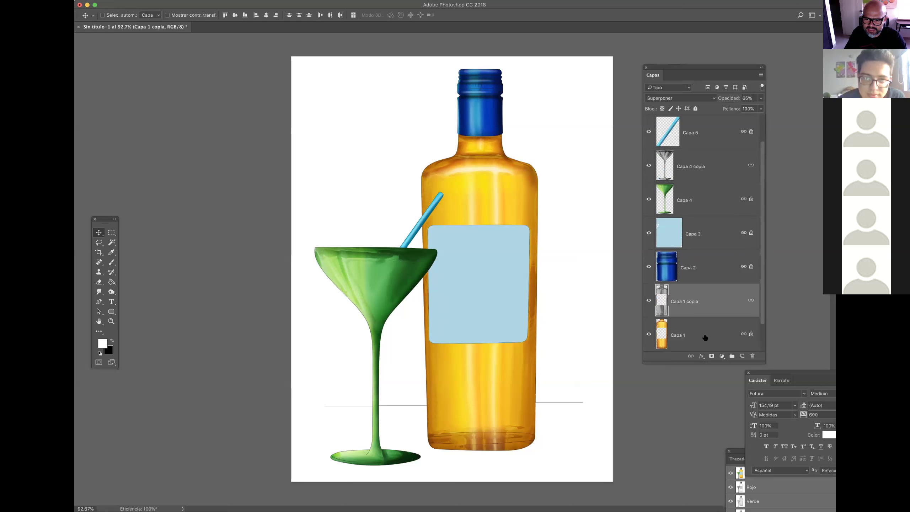
key("m")
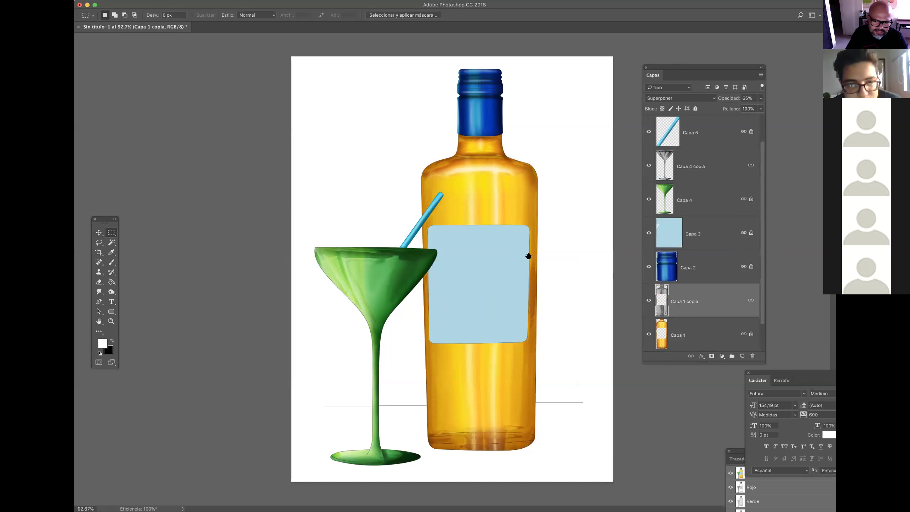
left_click_drag(631, 486, 211, 404)
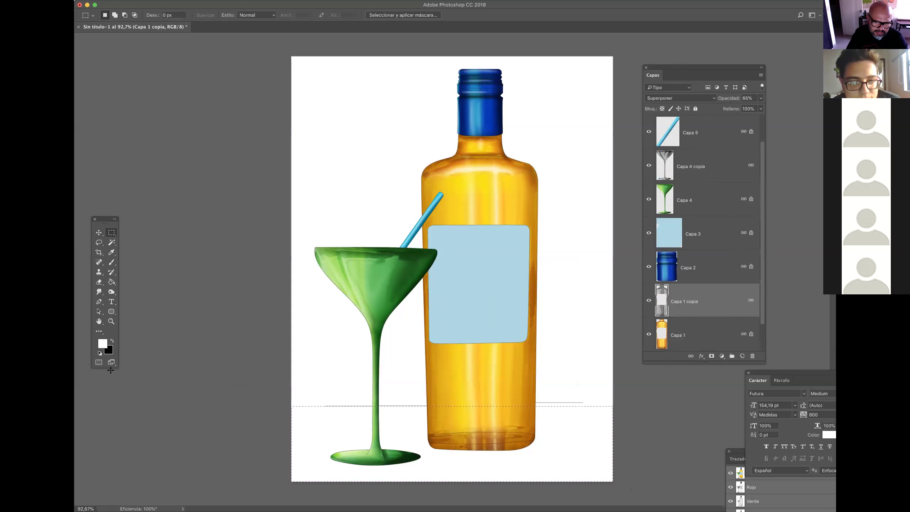
Step: Set the foreground colour to green #138d49 and activate the Paint Bucket tool
left_click(102, 344)
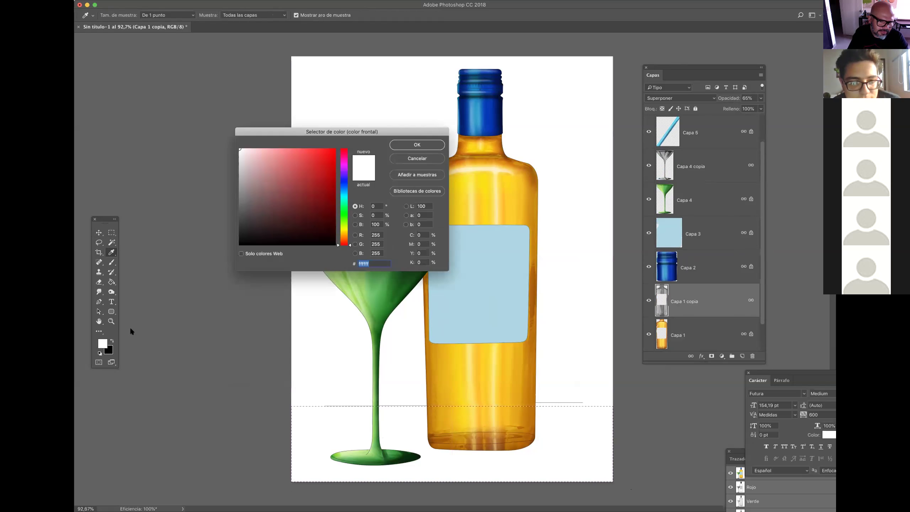
left_click(344, 206)
left_click(322, 191)
mouse_move(334, 191)
left_mouse_down()
mouse_move(325, 175)
mouse_move(323, 191)
left_mouse_up()
left_click(412, 145)
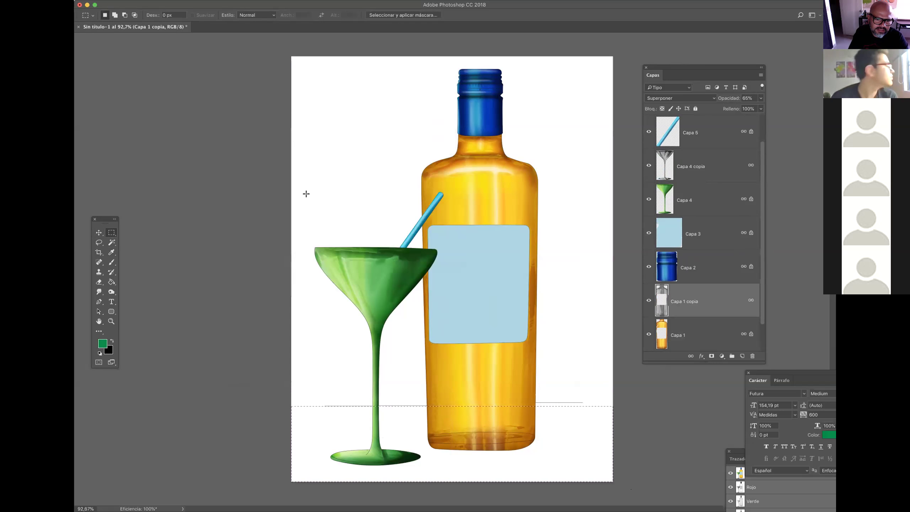
left_click(112, 283)
left_click(305, 443)
key("ctrl+d")
scroll(704, 324, "down", 1)
key("ctrl+alt+z")
key("ctrl+alt+z")
Step: Create a new layer beneath the bottle layer Capa 1 and fill the selected ground strip with green
left_click(708, 310)
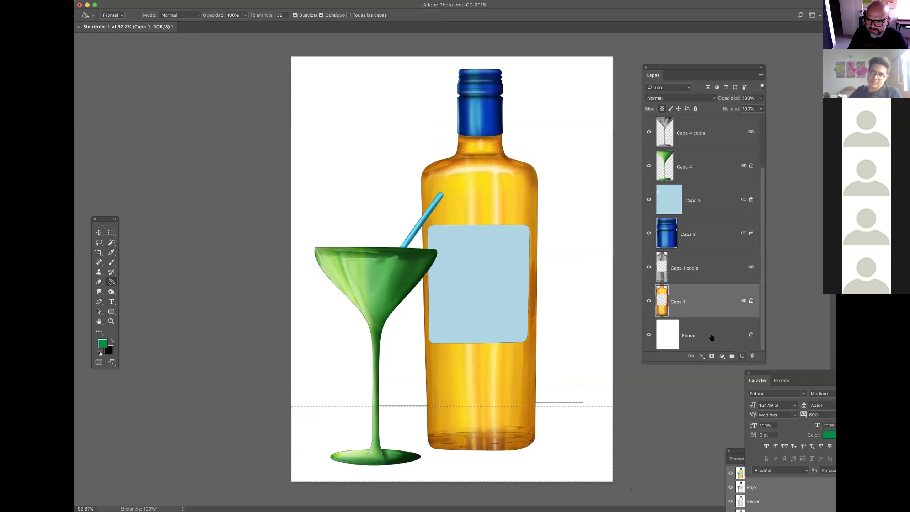
left_click(742, 355, "ctrl")
left_click(477, 433)
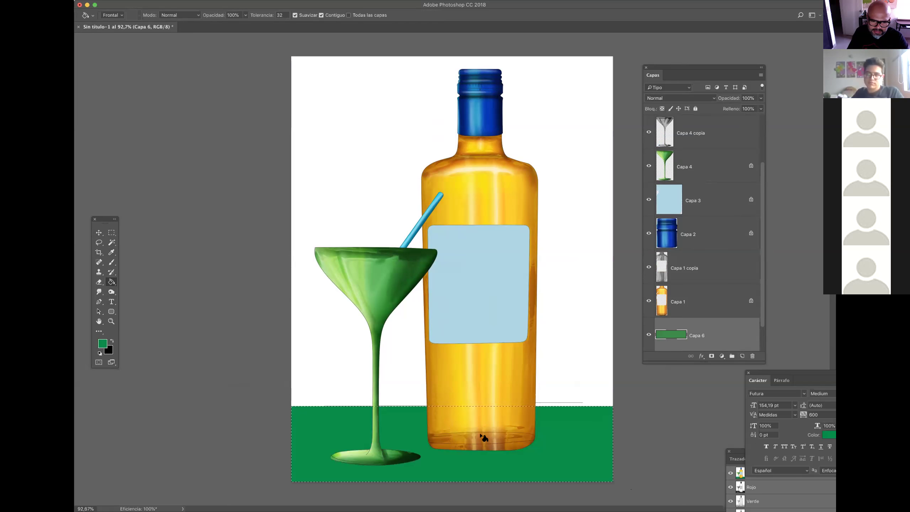
Step: Deselect the strip, add a new layer beneath Capa 6, and marquee the canvas from its upper edge to just below the horizon
left_click(110, 233)
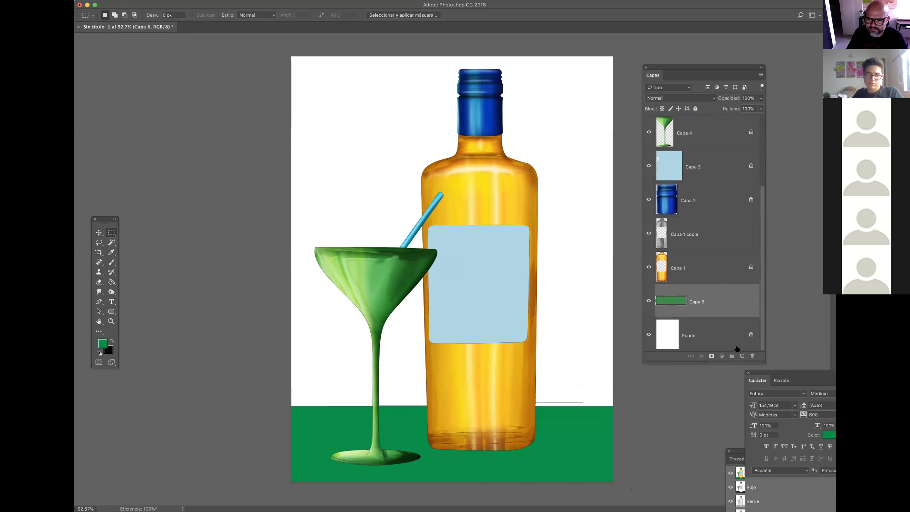
left_click(742, 356, "ctrl")
left_click_drag(263, 43, 685, 408)
left_click_drag(699, 353, 698, 352)
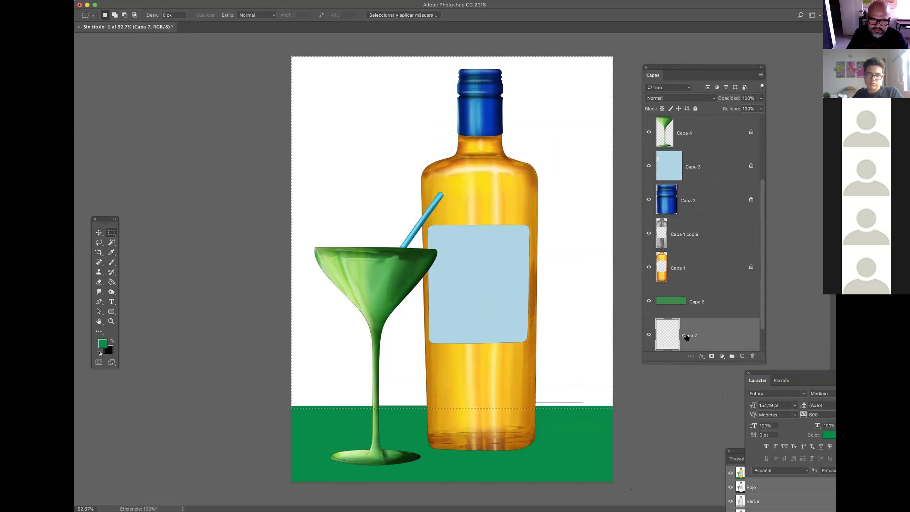
Step: Fill the selected background area on Capa 7 with turquoise #1ac8c6 and deselect
left_click(102, 343)
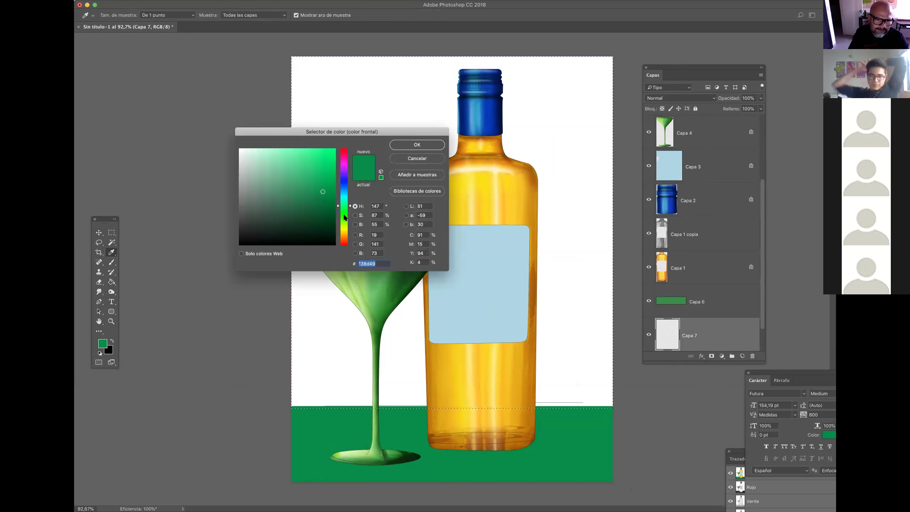
left_click_drag(348, 214, 345, 197)
left_click(322, 171)
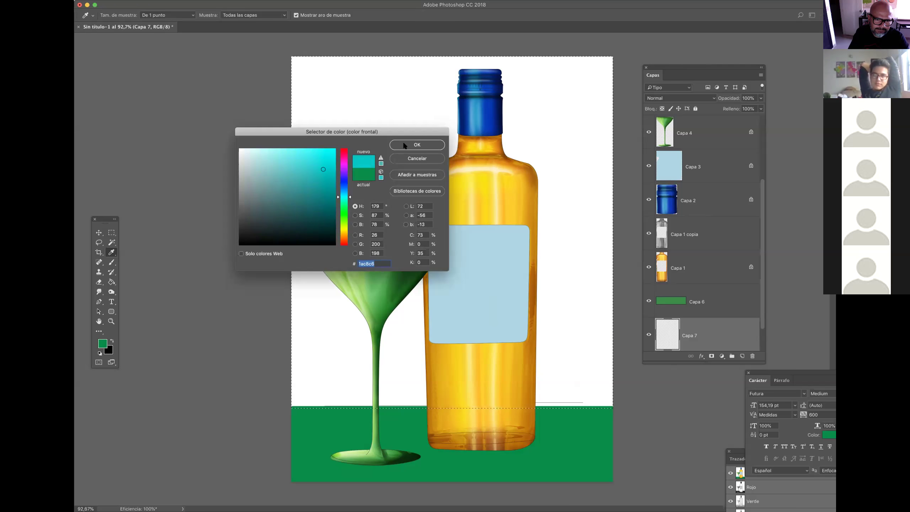
left_click(417, 144)
key("g")
left_click(329, 214)
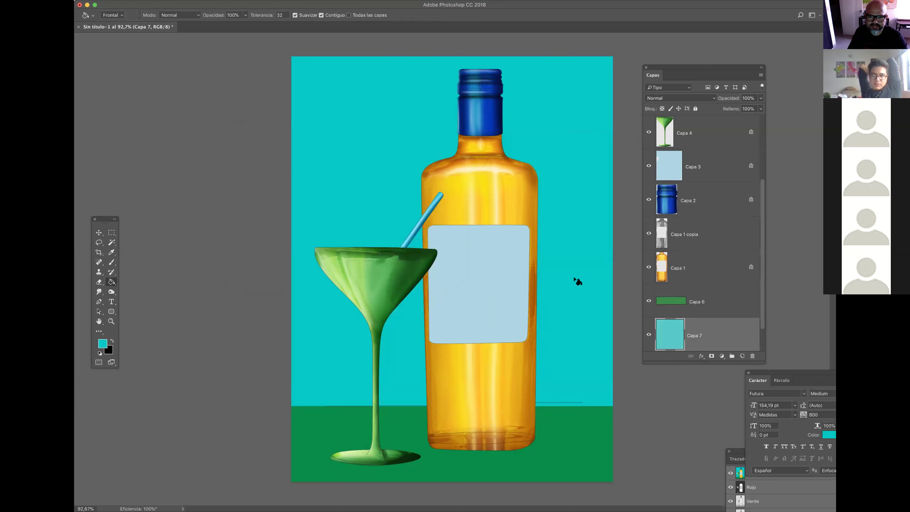
Step: Lock the transparent pixels of Capa 6 and brush bright yellow-green along the ground's horizon edge with a large soft brush
scroll(735, 298, "down", 2)
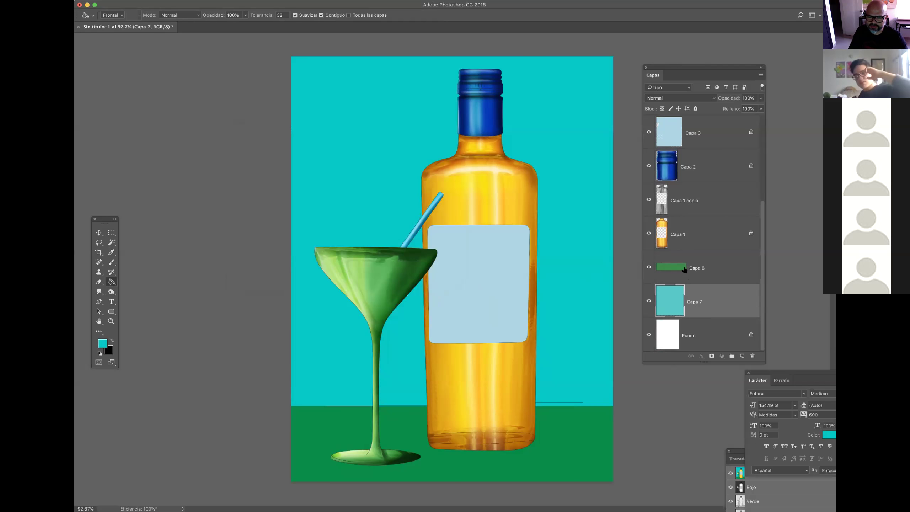
left_click(699, 268)
left_click(111, 262)
left_click_drag(449, 407, 482, 406)
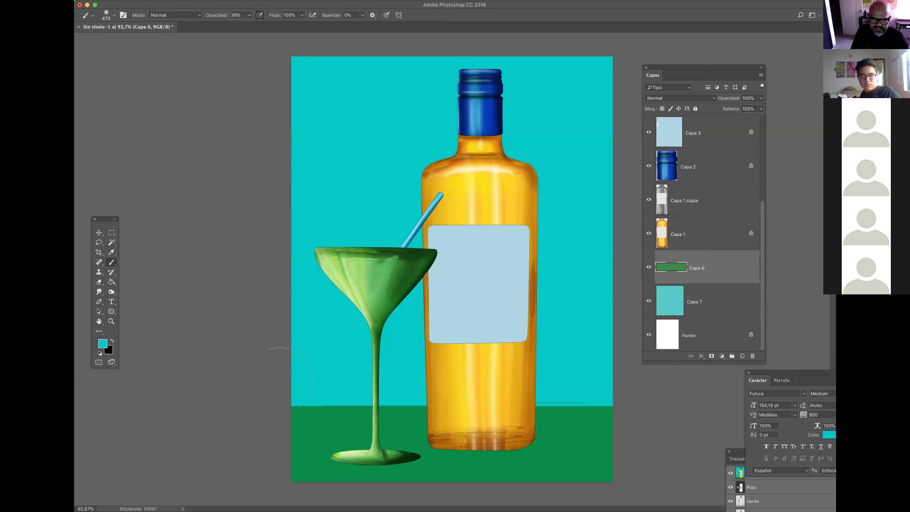
left_click(102, 344)
left_click(340, 222)
left_click(328, 156)
key("Return")
left_click_drag(301, 393, 291, 383)
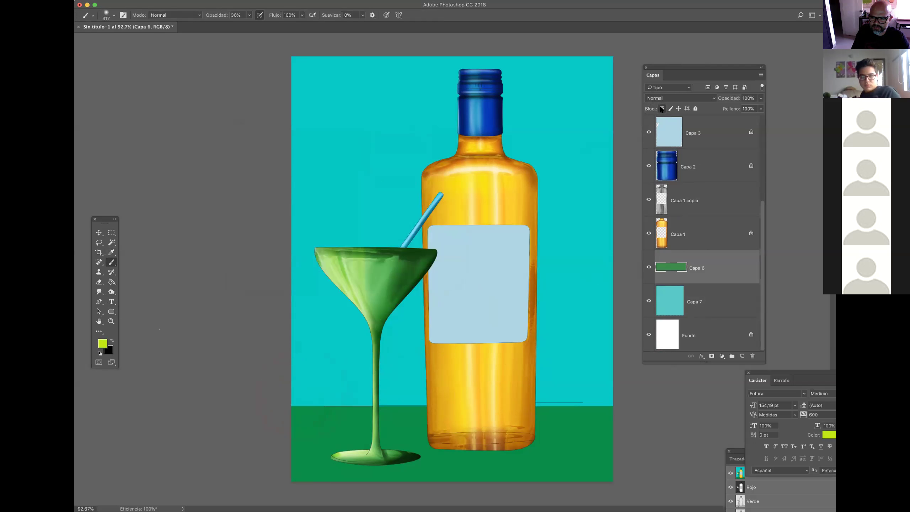
mouse_move(265, 406)
left_mouse_down()
mouse_move(642, 374)
mouse_move(546, 407)
mouse_move(663, 404)
left_mouse_up()
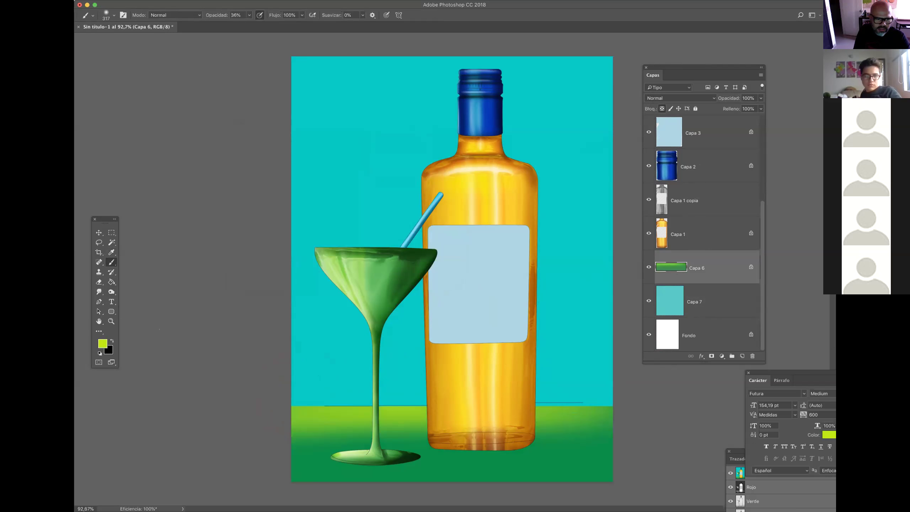
Step: Brush a pale yellow #f8ffda highlight along the ground's horizon edge on Capa 6
left_click(102, 344)
left_click(255, 151)
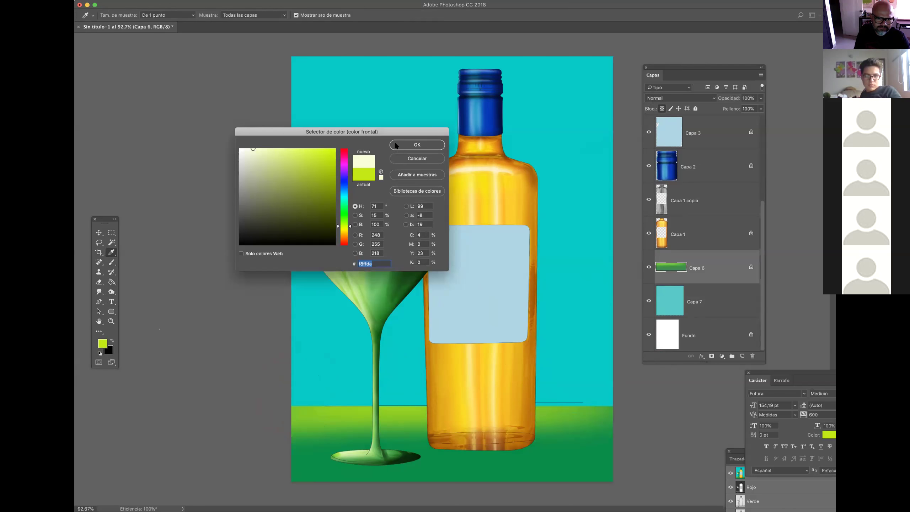
left_click(397, 145)
mouse_move(297, 418)
left_mouse_down()
mouse_move(258, 409)
mouse_move(280, 411)
mouse_move(266, 406)
left_mouse_up()
mouse_move(266, 409)
left_mouse_down()
mouse_move(558, 396)
mouse_move(541, 410)
mouse_move(179, 438)
mouse_move(208, 445)
mouse_move(587, 419)
left_mouse_up()
Step: Sample the ground green, darken it, and brush the dark green shading across the lower part of the ground
left_click(102, 343)
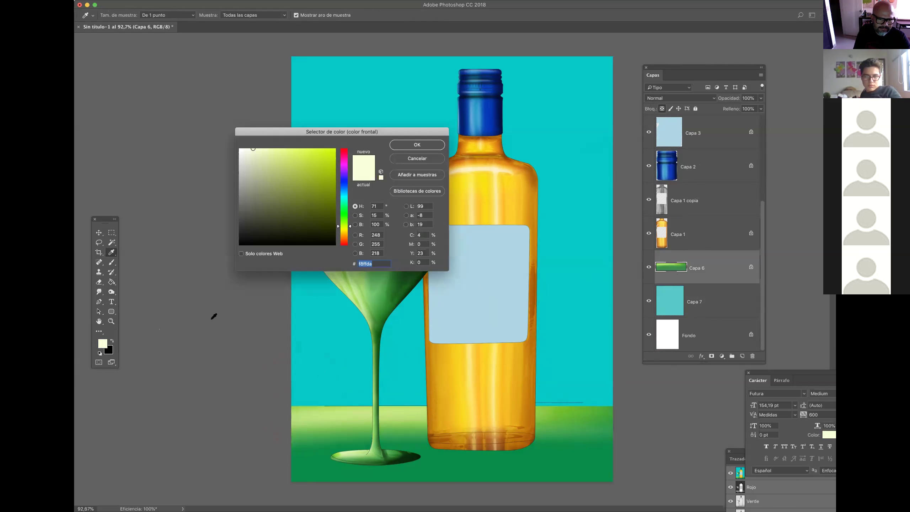
left_click(416, 473)
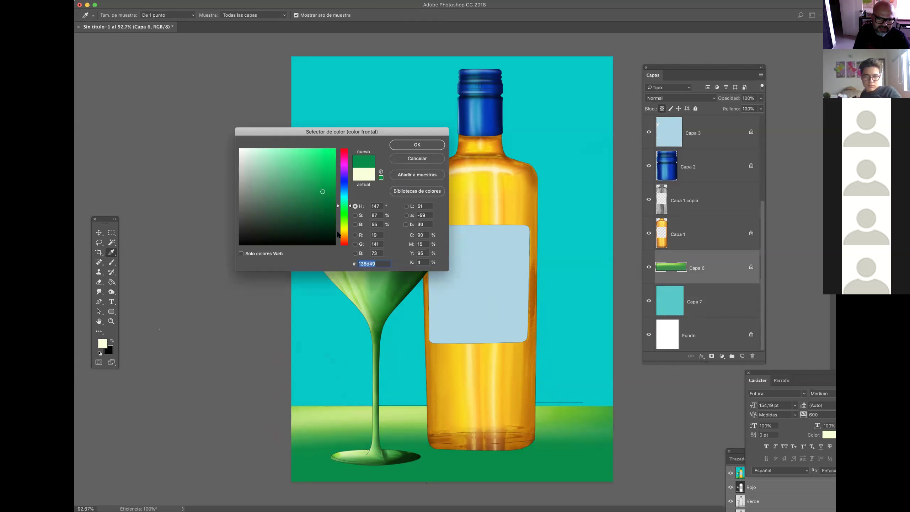
left_click(332, 220)
left_click(410, 145)
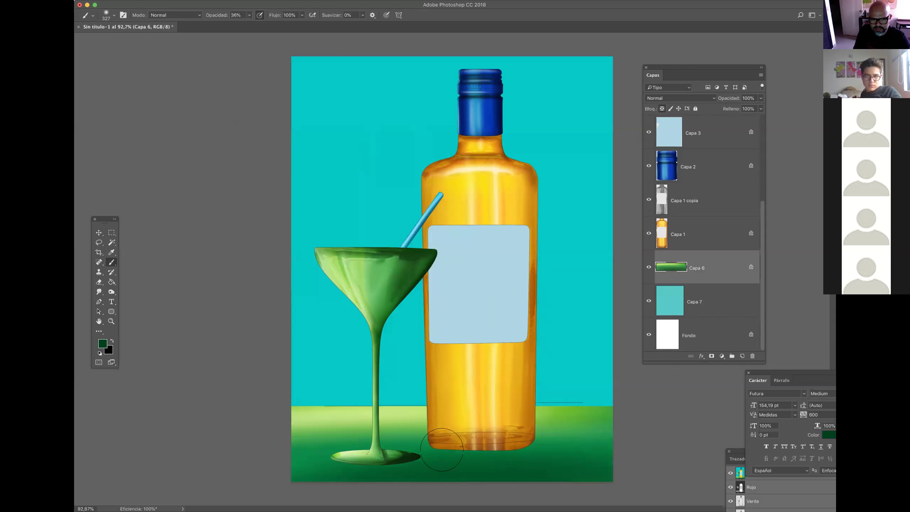
Step: Select the turquoise background layer Capa 7, sample its colour, and darken the foreground colour to teal #065e5d
left_click(692, 305)
left_click(111, 252)
left_click(309, 322)
left_click(103, 344)
left_click(329, 209)
left_click(406, 146)
right_click(365, 390)
left_click(413, 360)
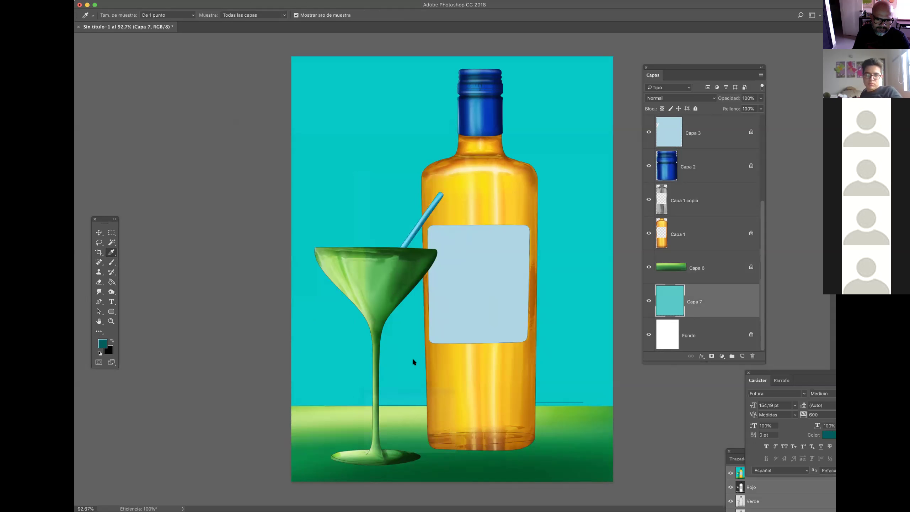
Step: Enlarge the brush and paint dark teal shading over the background's right side and just above the horizon
key("b")
mouse_move(392, 367)
left_mouse_down()
mouse_move(465, 368)
mouse_move(514, 355)
left_mouse_up()
mouse_move(329, 423)
left_mouse_down()
mouse_move(480, 403)
mouse_move(490, 418)
mouse_move(574, 344)
mouse_move(570, 215)
mouse_move(523, 65)
mouse_move(534, 10)
left_mouse_up()
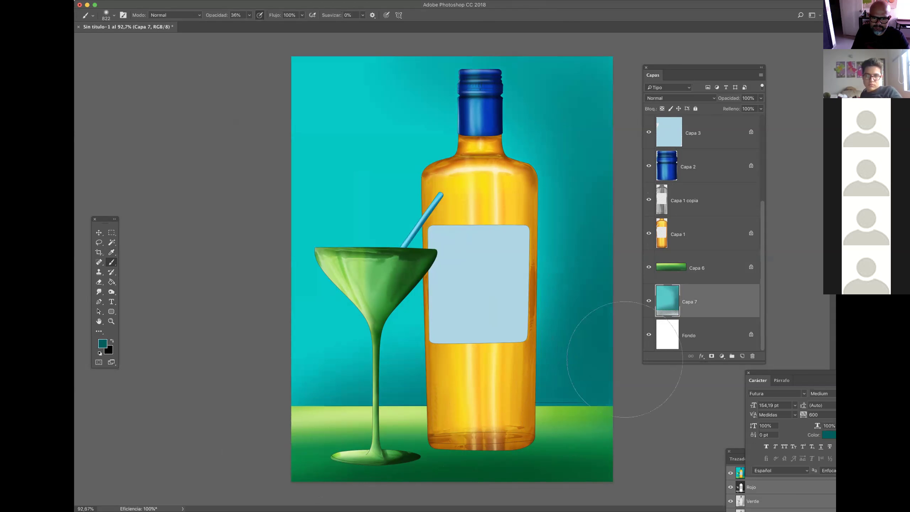
mouse_move(285, 446)
left_mouse_down()
mouse_move(575, 413)
mouse_move(631, 165)
mouse_move(623, 90)
left_mouse_up()
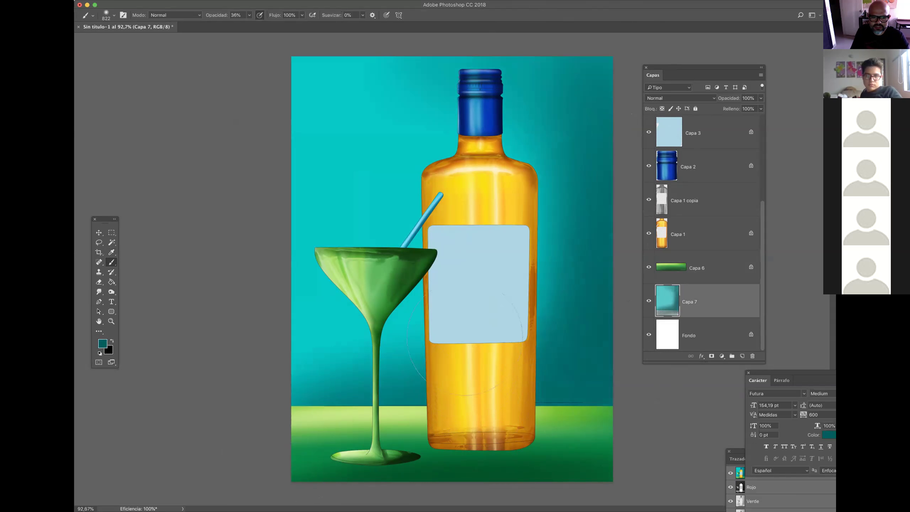
Step: Choose a darker teal and deepen the shading along the background's horizon and right edge with a smaller brush
left_click(102, 343)
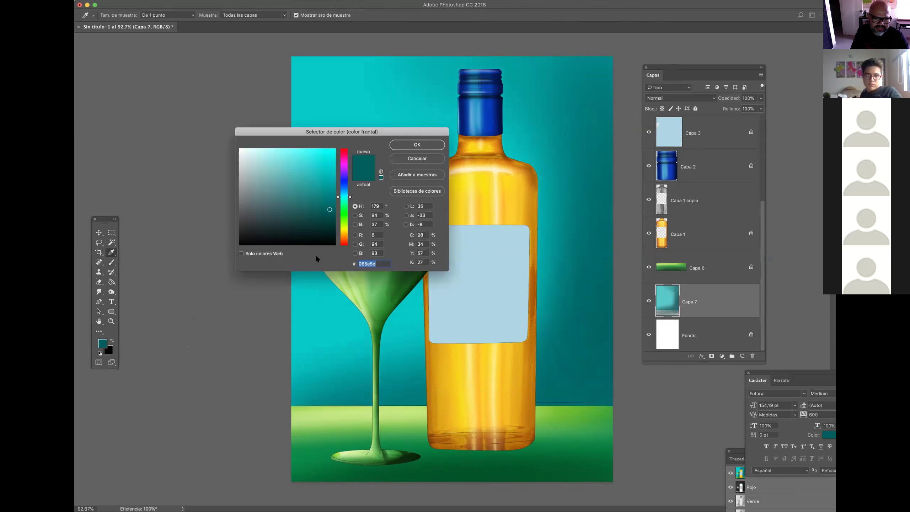
left_click(417, 144)
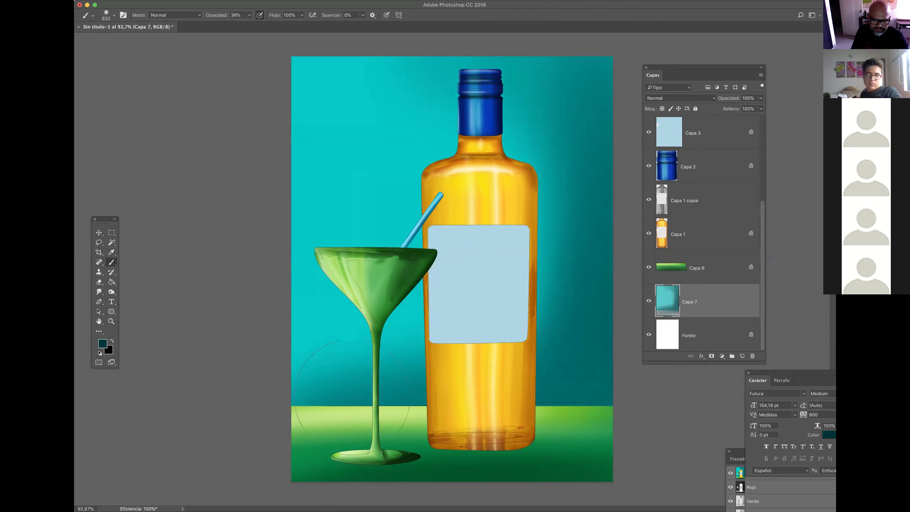
left_click_drag(368, 388, 216, 384)
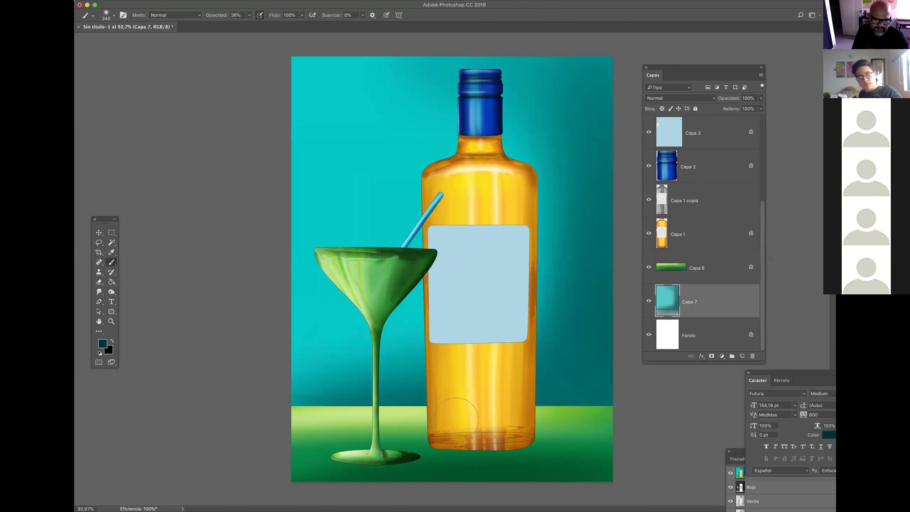
mouse_move(595, 372)
left_mouse_down()
mouse_move(585, 332)
mouse_move(596, 356)
left_mouse_up()
mouse_move(596, 62)
left_mouse_down()
mouse_move(616, 77)
mouse_move(609, 67)
left_mouse_up()
mouse_move(487, 436)
left_mouse_down()
mouse_move(501, 434)
mouse_move(475, 429)
left_mouse_up()
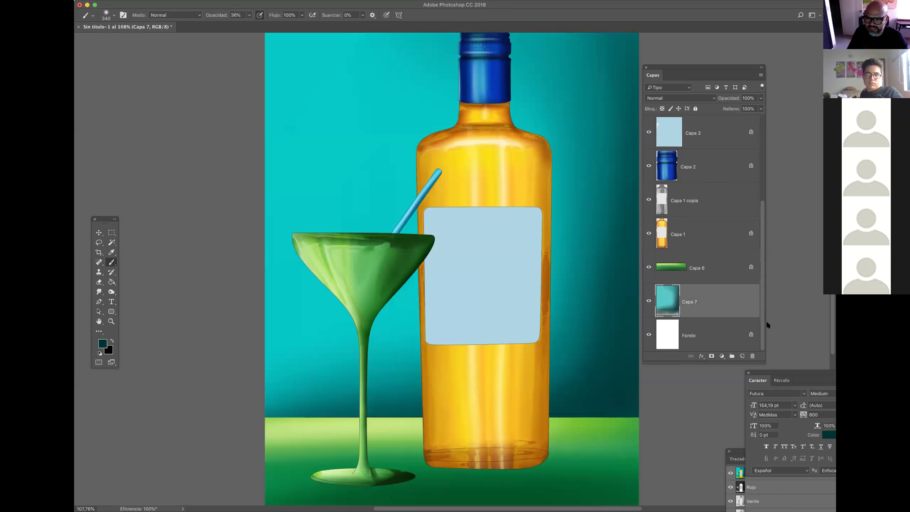
Step: Add a new empty layer directly above the turquoise background layer Capa 7
left_click(741, 356)
left_click_drag(393, 469, 453, 465)
left_click_drag(464, 462, 453, 303)
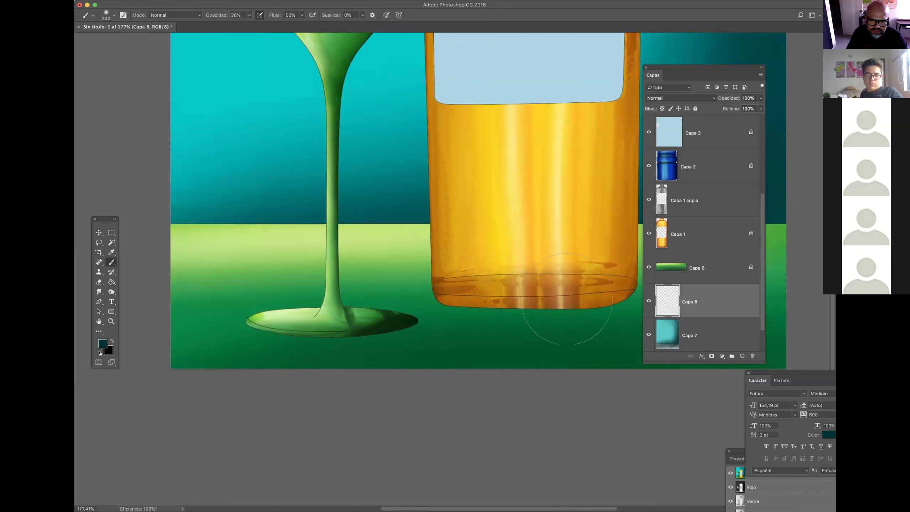
key("p")
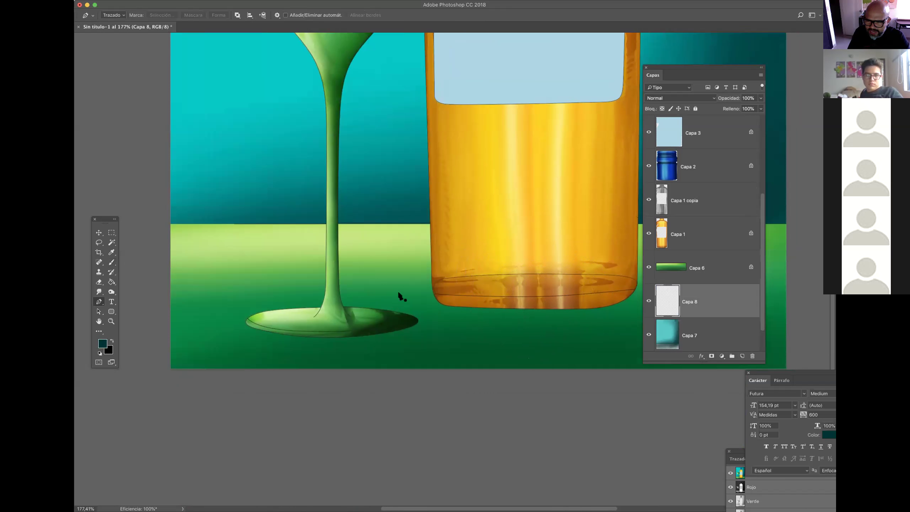
Step: Add a new layer above the ground layer Capa 6 and make a wide, flat elliptical selection around the bottle's base
left_click_drag(111, 232, 131, 241)
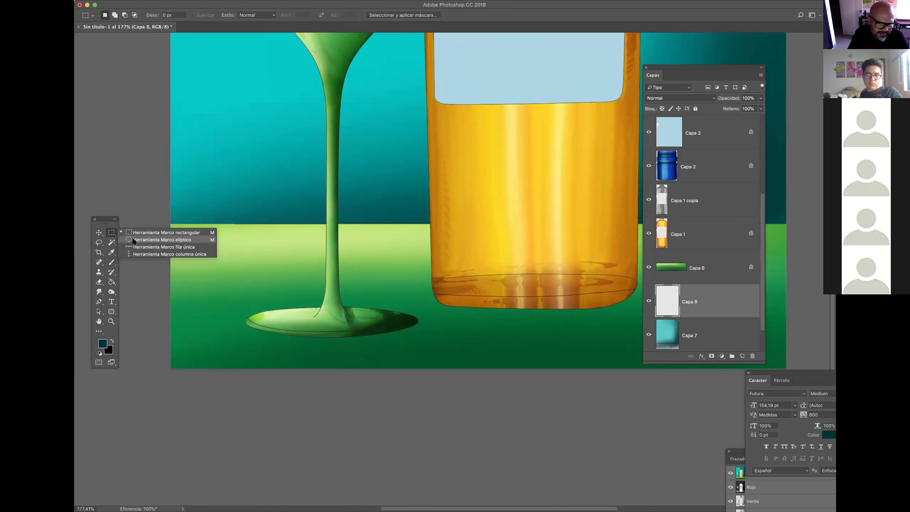
left_click(133, 240)
left_click_drag(695, 269, 752, 355)
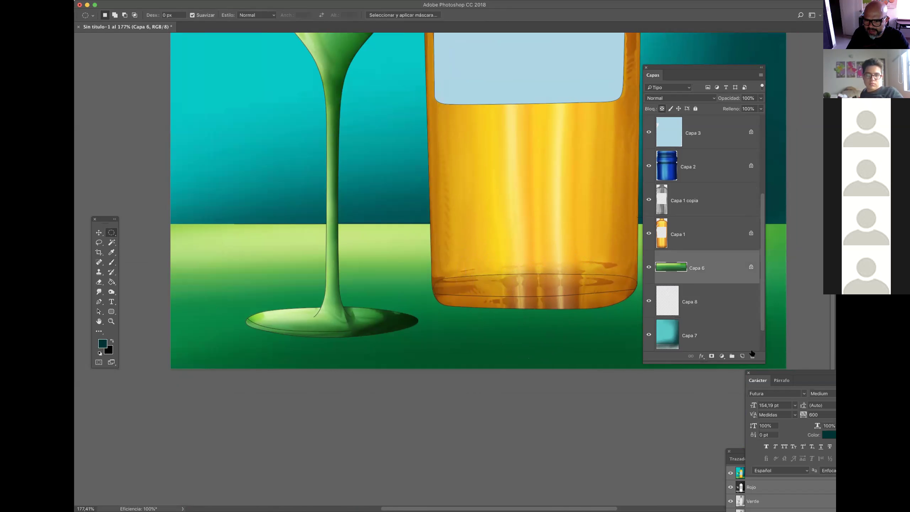
left_click(741, 356)
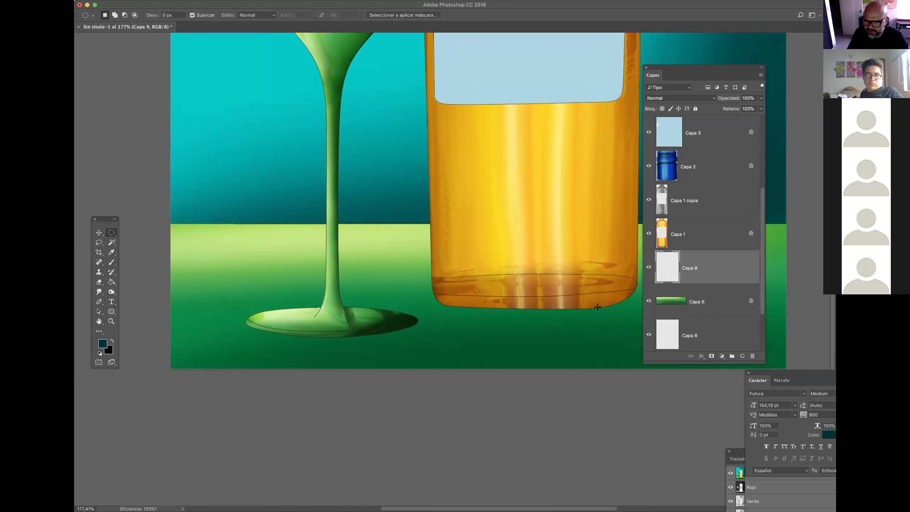
left_click_drag(439, 307, 613, 292)
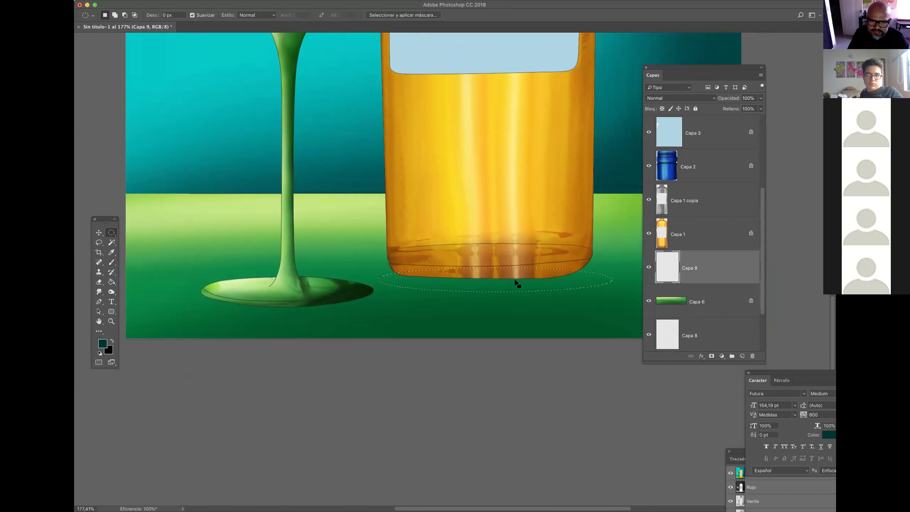
left_click_drag(518, 289, 516, 271)
Step: Fill the elliptical selection with black, deselect it, and nudge the ellipse into place under the bottle's base
left_click(112, 341)
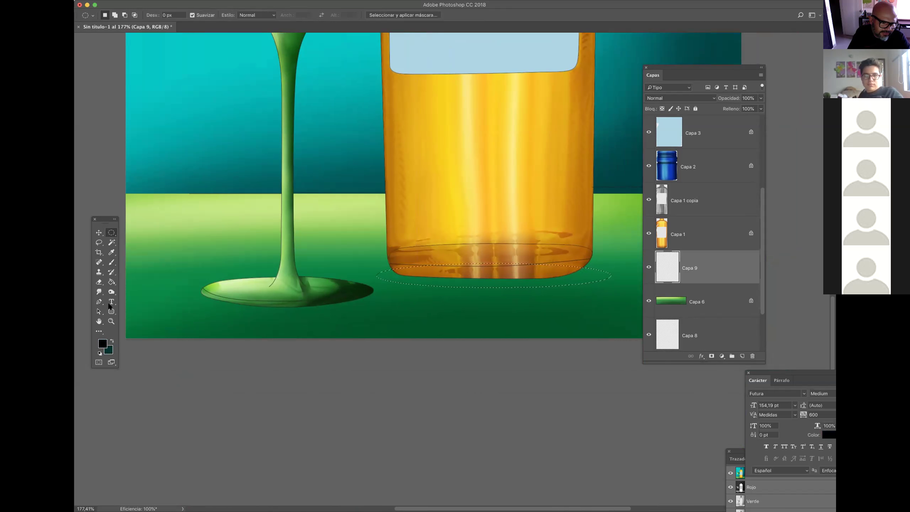
left_click(111, 282)
left_click(439, 285)
key("super+d")
key("v")
left_click_drag(534, 289, 533, 285)
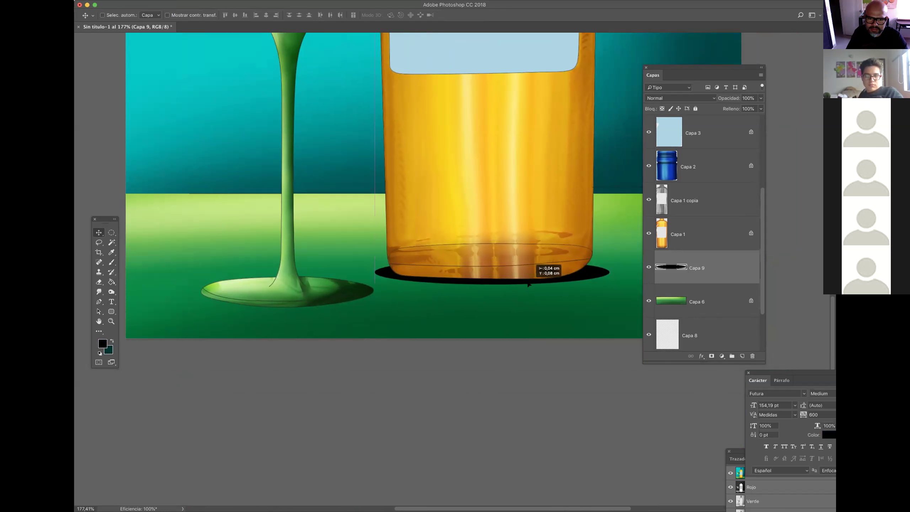
Step: Apply a Gaussian blur with a radius of 6 pixels to the black ellipse under the bottle
left_click(272, 0)
mouse_move(284, 74)
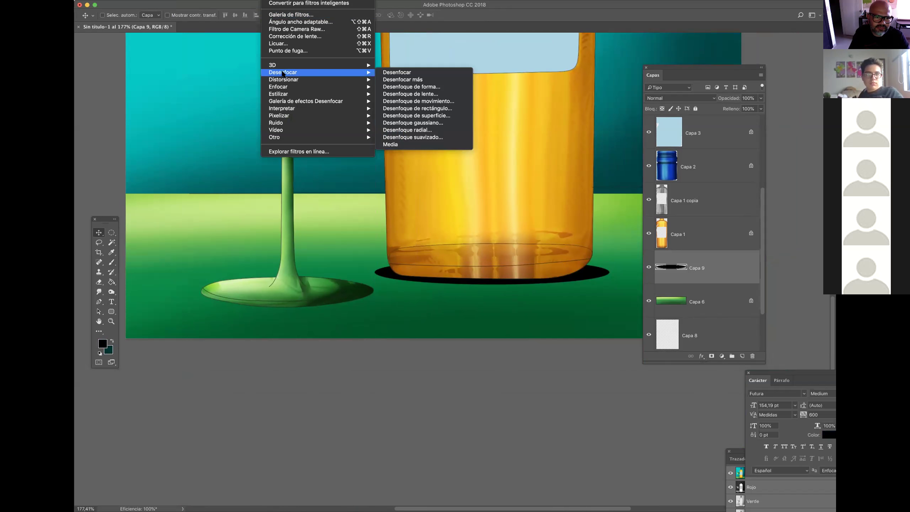
left_click(413, 123)
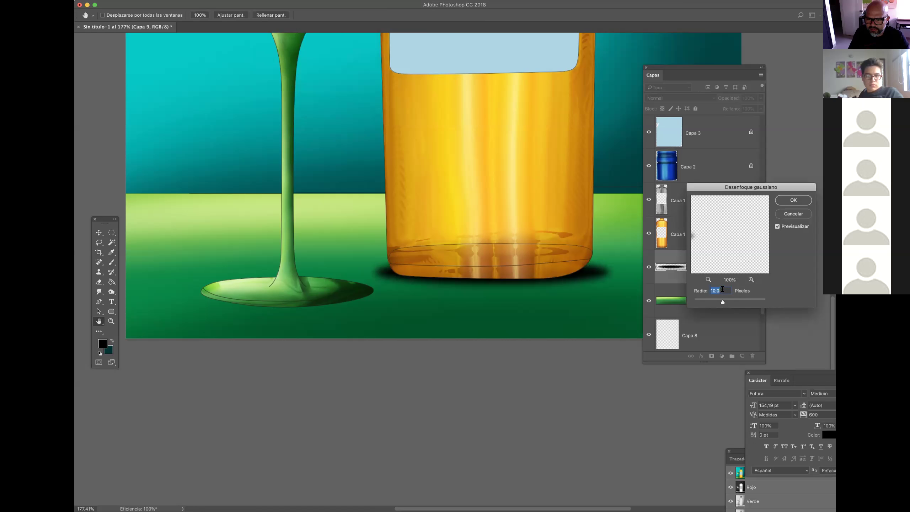
type("6")
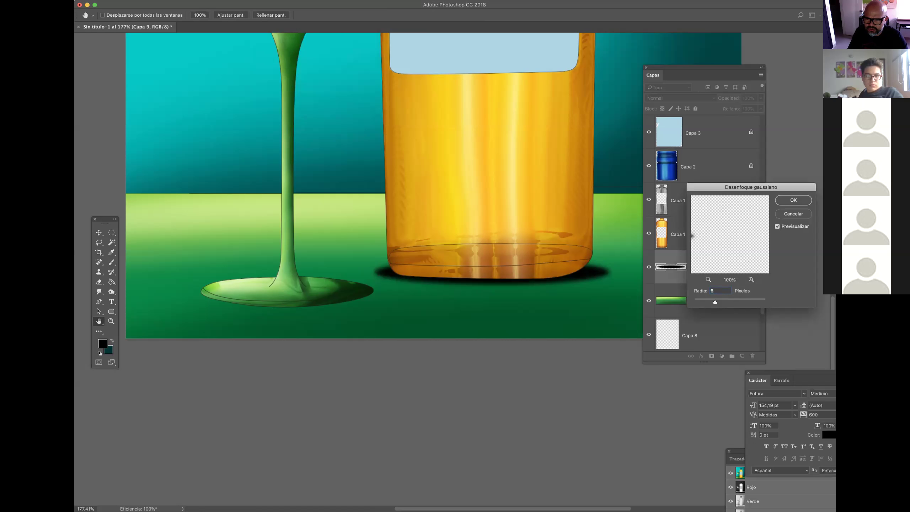
key("Return")
left_click(243, 1)
mouse_move(272, 0)
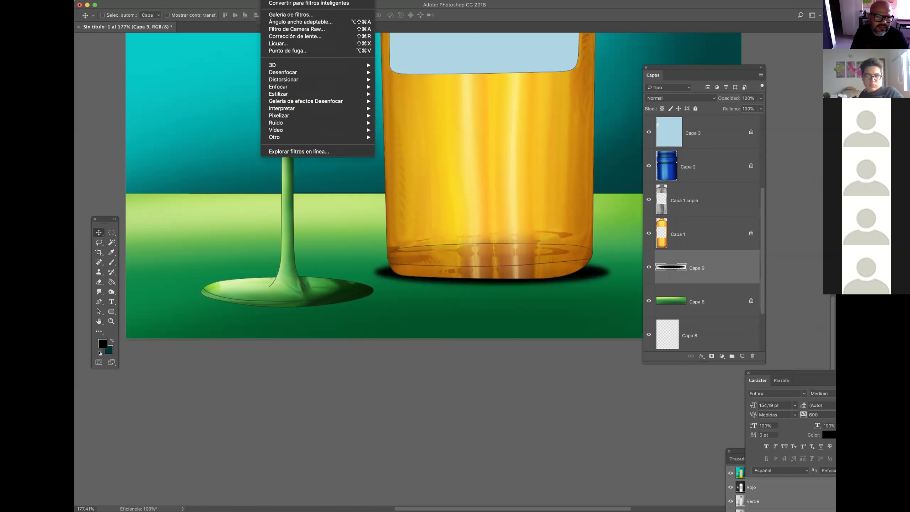
mouse_move(291, 73)
left_click(424, 123)
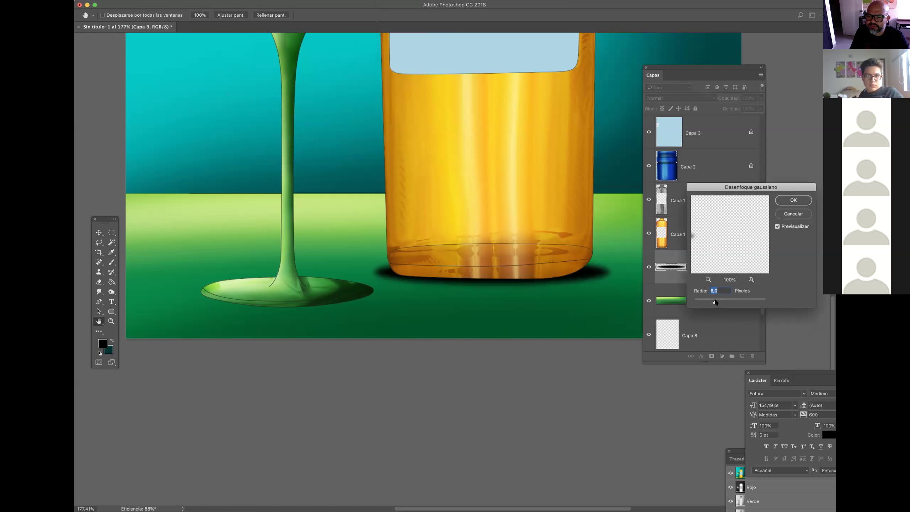
left_click_drag(723, 303, 720, 302)
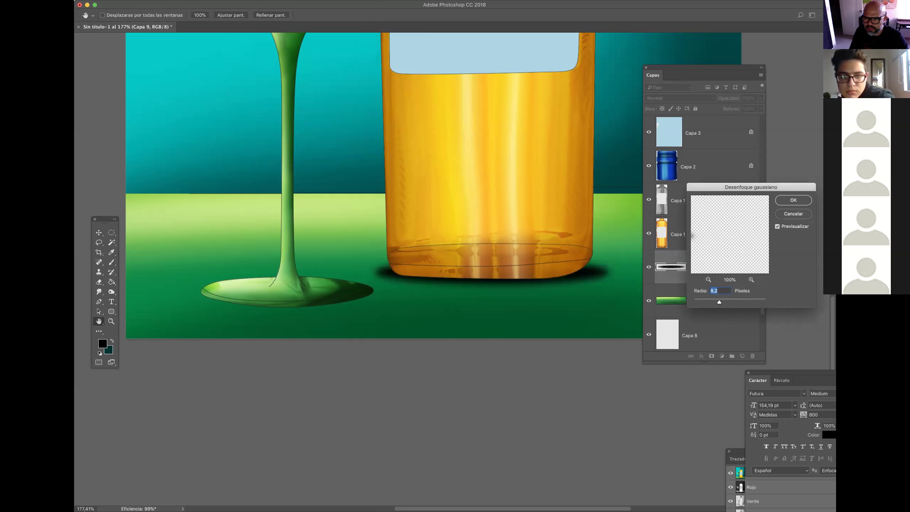
left_click(790, 214)
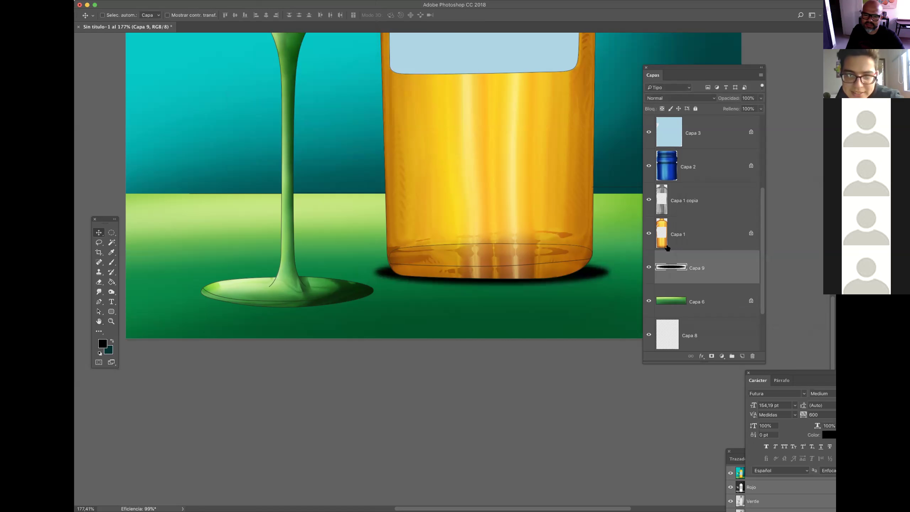
Step: Apply a motion blur at an angle of 0° to spread the bottle's shadow horizontally
left_click(286, 4)
mouse_move(355, 72)
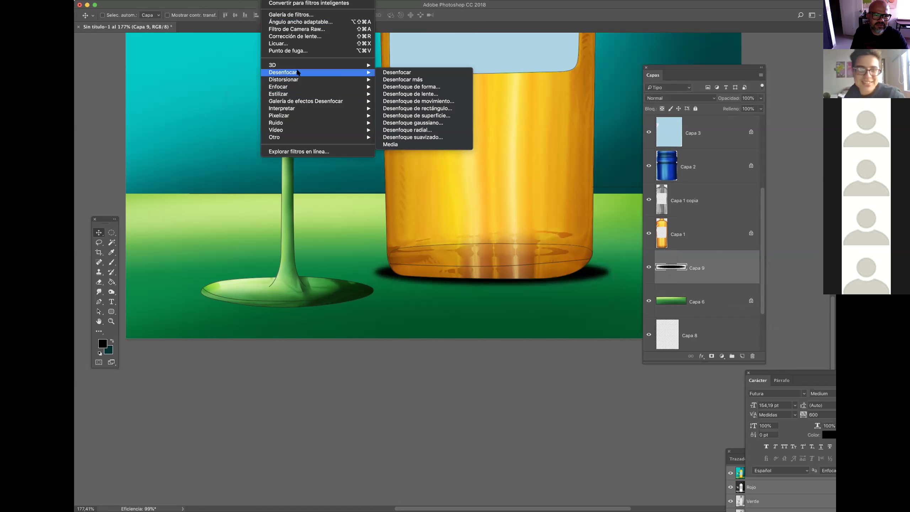
left_click(426, 102)
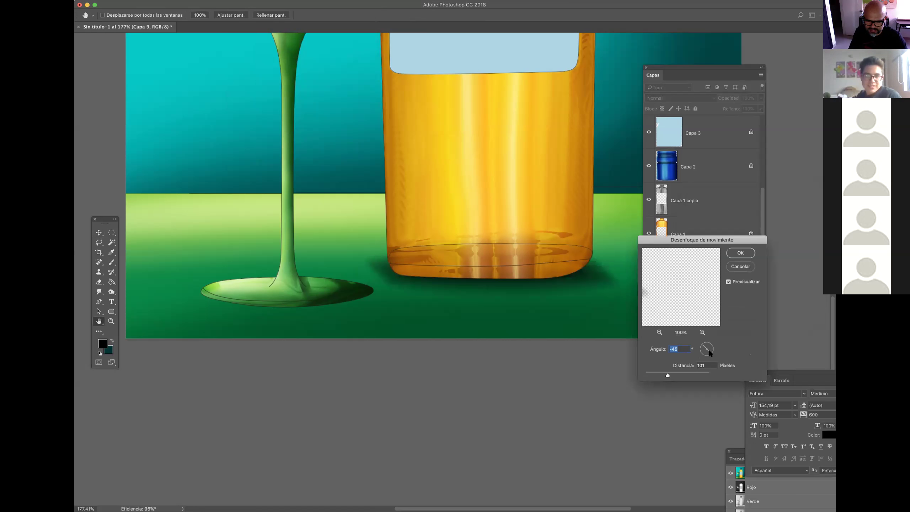
type("0")
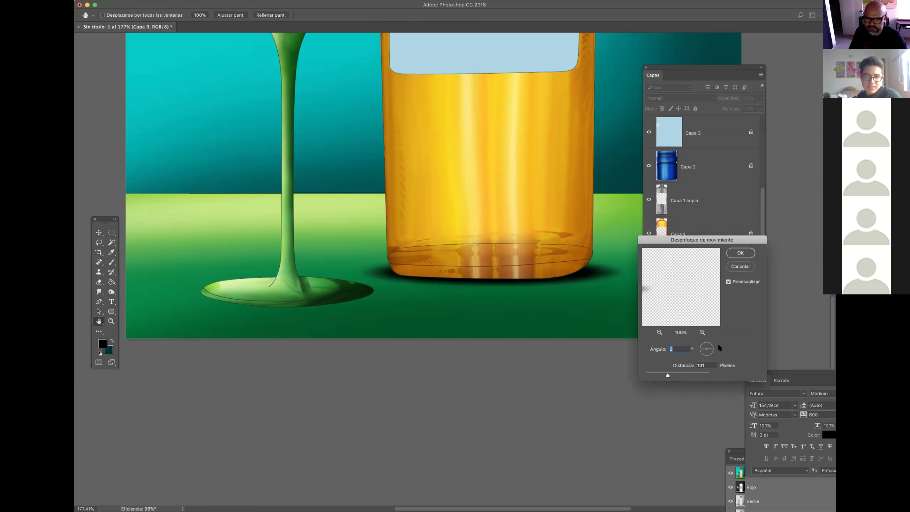
left_click_drag(673, 374, 677, 374)
left_click(741, 254)
Step: Set the bottle shadow layer's blend mode to Multiplicar and its opacity to 60%
left_click(694, 99)
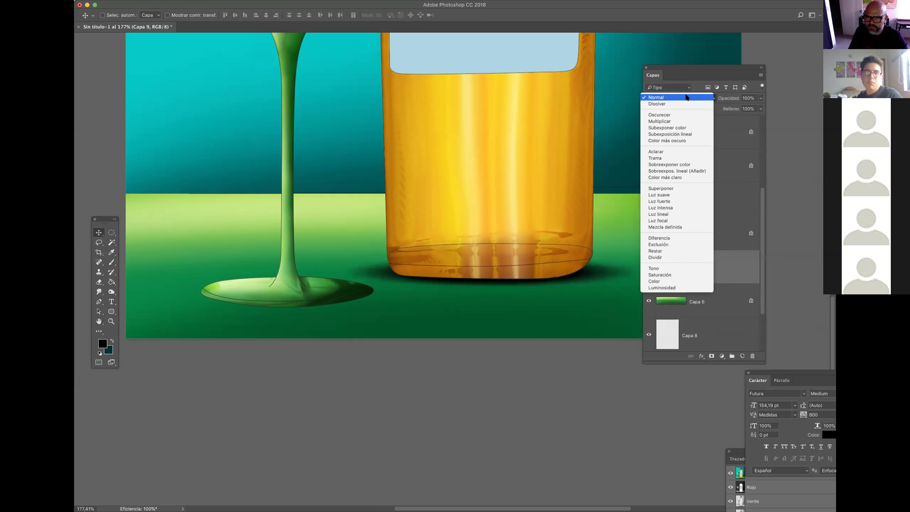
left_click(665, 120)
left_click(760, 97)
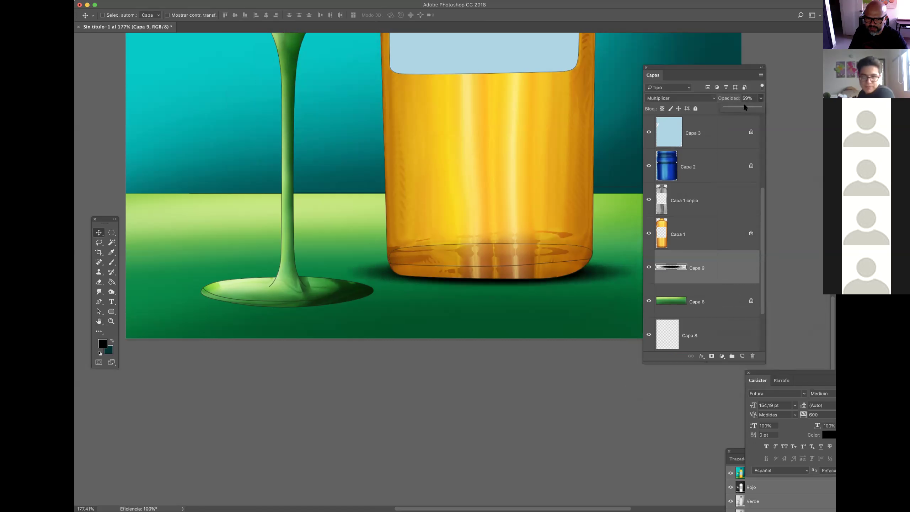
left_click(744, 107)
Step: Duplicate the shadow layer Capa 9, then move and resize the copy to fit beneath the glass's foot
left_click(699, 272)
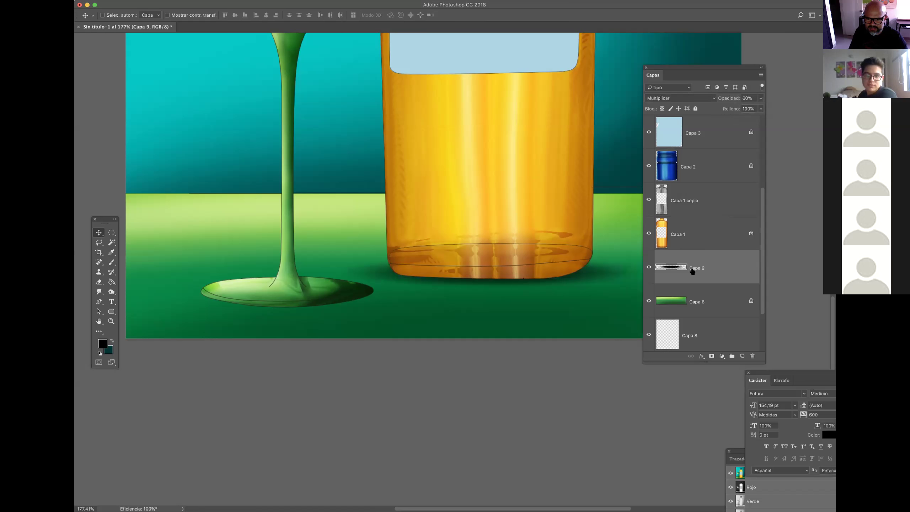
key("super+j")
left_click_drag(503, 278, 413, 288)
key("ctrl+t")
key("Return")
Step: Add a new layer and brush black shading around the glass's foot, extending it into a diagonal cast shadow on the ground
scroll(392, 256, "down", 5)
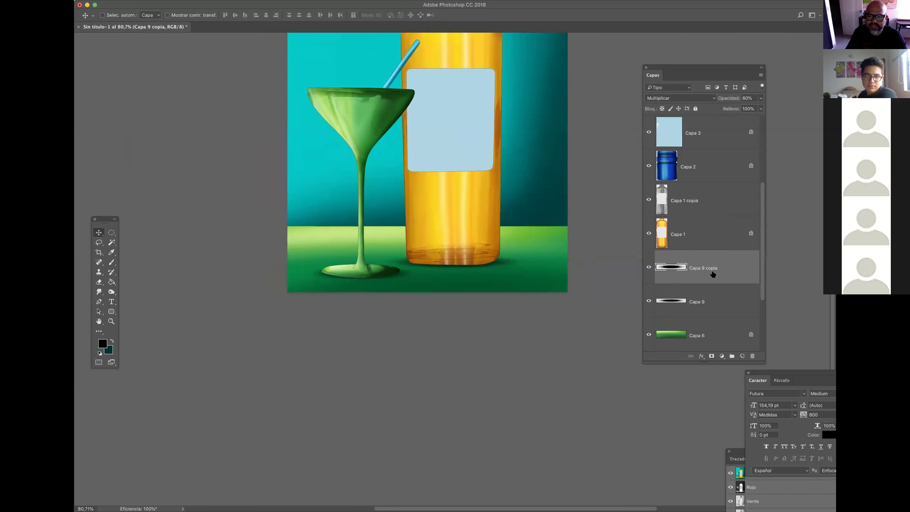
left_click(742, 356)
left_click(111, 262)
mouse_move(403, 268)
left_mouse_down()
mouse_move(351, 269)
mouse_move(415, 274)
left_mouse_up()
left_click_drag(352, 279, 324, 275)
left_click_drag(357, 278, 557, 348)
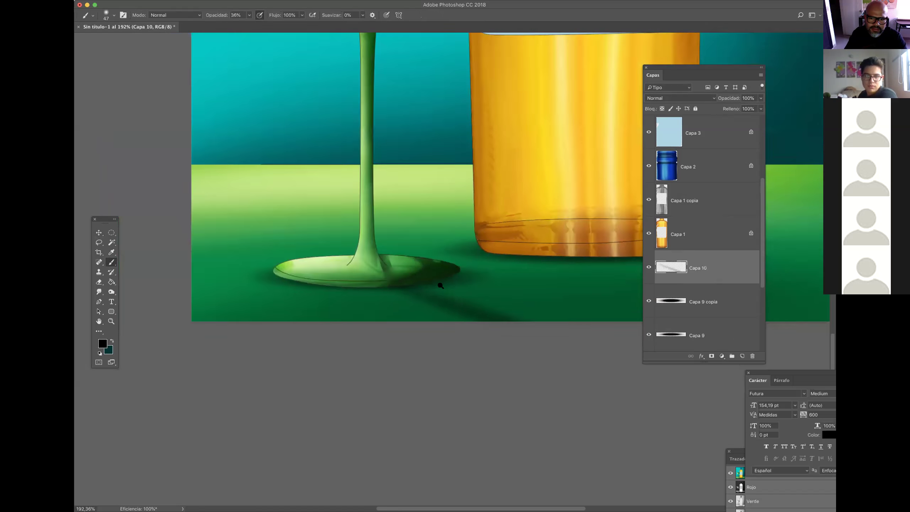
Step: Enlarge the brush to 107 and paint a broad, diagonal black cast shadow across the ground from the bottle's base
scroll(463, 287, "down", 5)
mouse_move(369, 276)
left_mouse_down()
mouse_move(391, 277)
mouse_move(512, 332)
left_mouse_up()
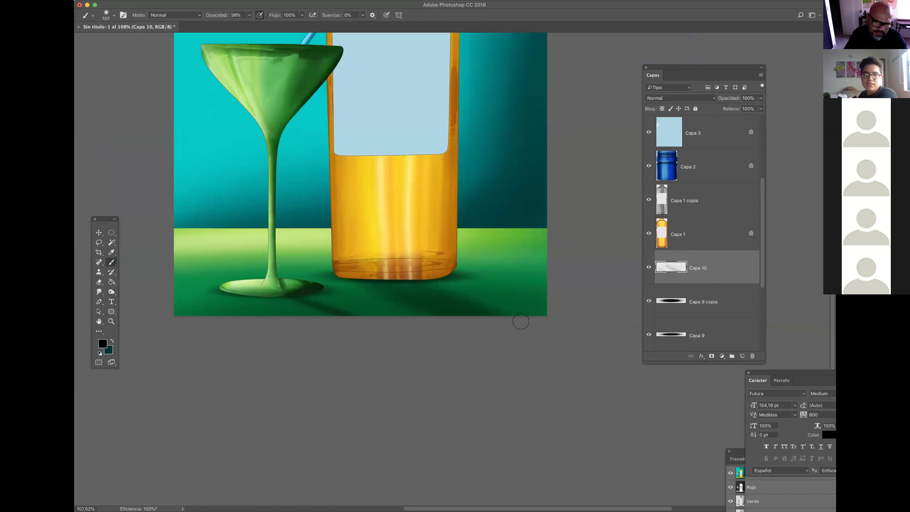
mouse_move(363, 240)
left_mouse_down()
mouse_move(650, 347)
mouse_move(408, 273)
mouse_move(593, 331)
left_mouse_up()
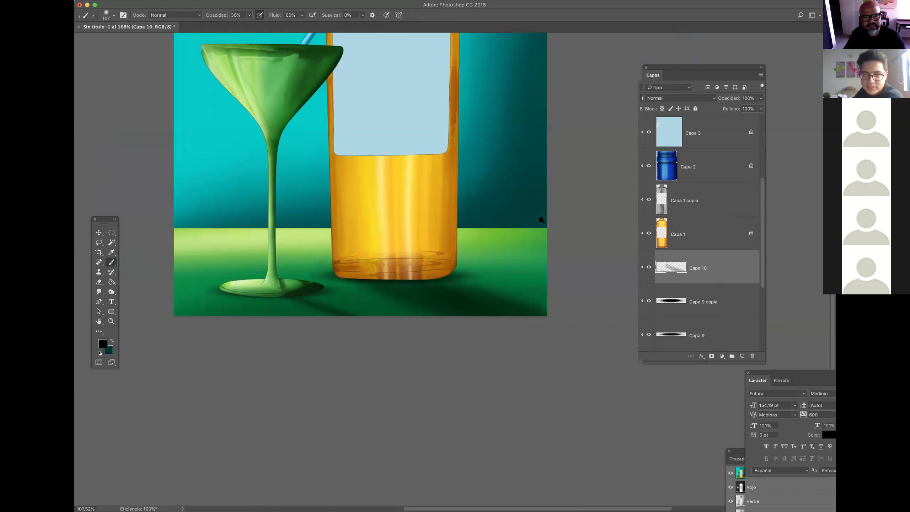
key("super+0")
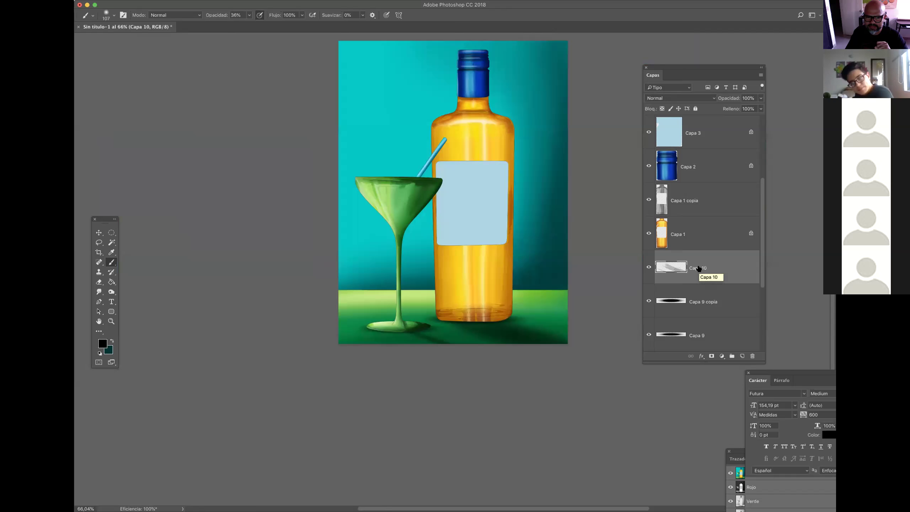
Step: Identify the orange bottle layer Capa 1 by toggling its visibility, and duplicate it
left_click_drag(508, 159, 535, 242)
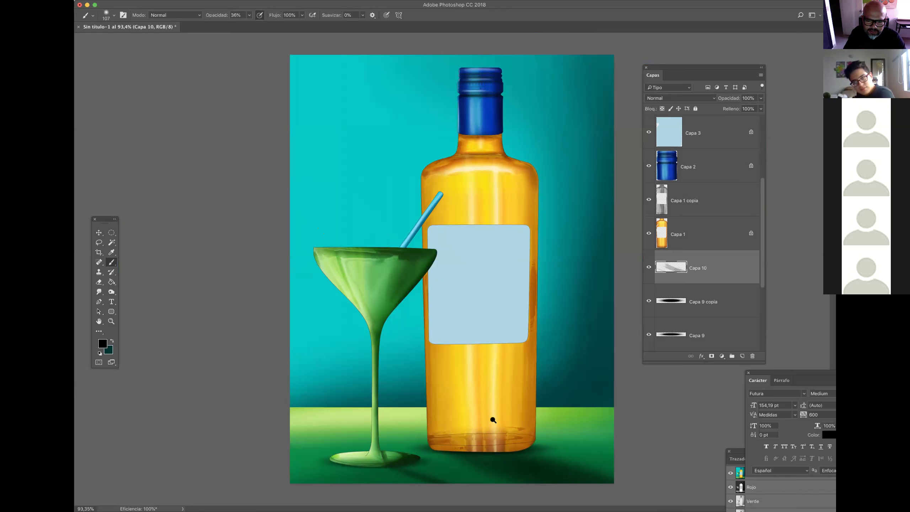
scroll(493, 420, "up", 5)
scroll(484, 238, "down", 1)
key("v")
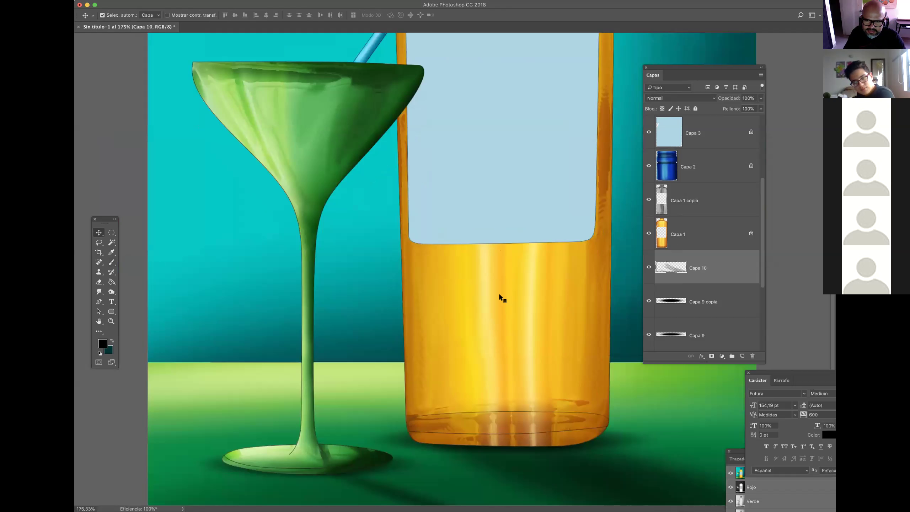
left_click(499, 293)
left_click(675, 234)
left_click(647, 235)
left_click(647, 233)
left_click(648, 234)
left_click(647, 234)
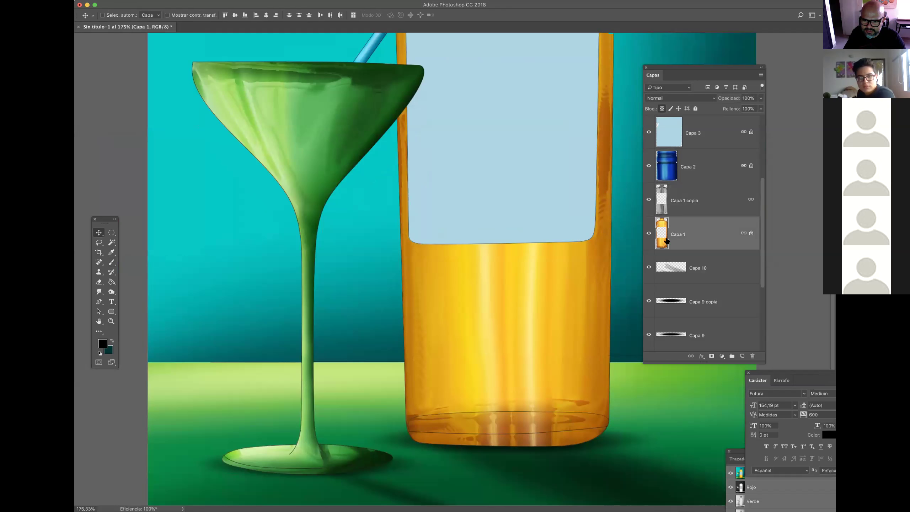
key("super+j")
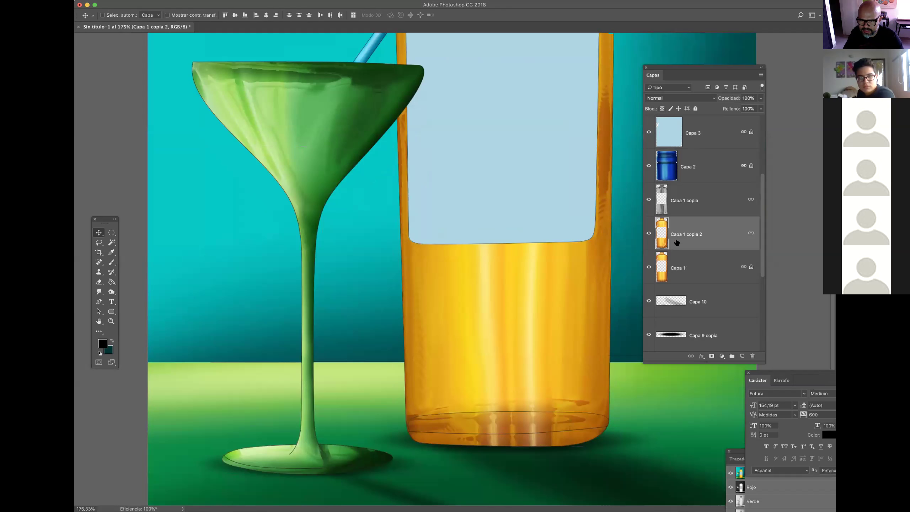
scroll(536, 262, "down", 5)
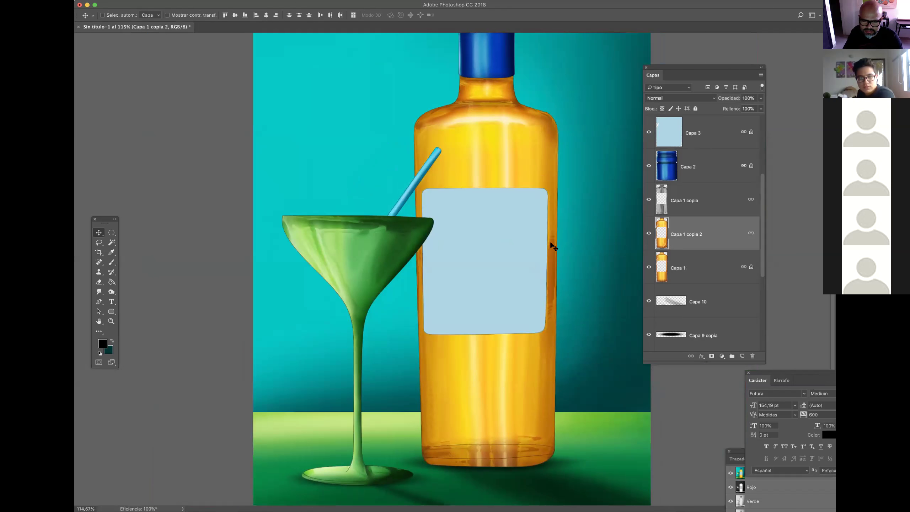
key("super+t")
right_click(538, 265)
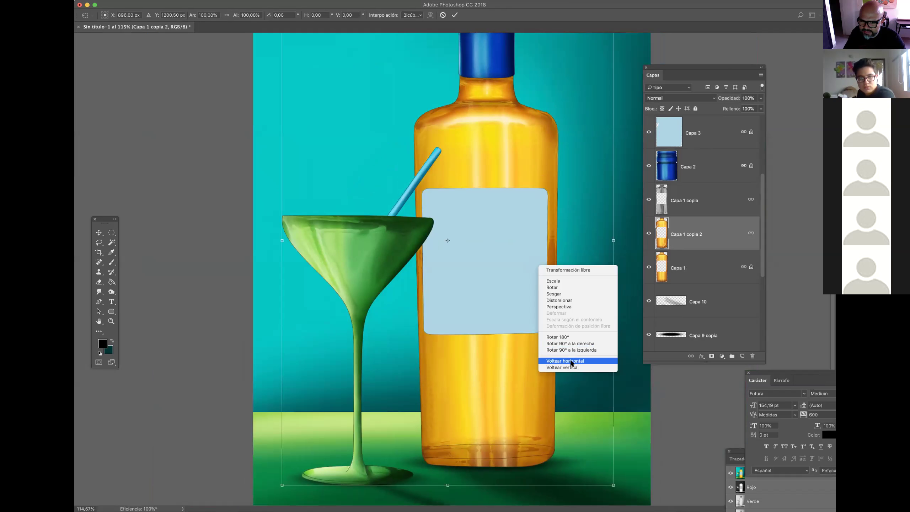
left_click(567, 361)
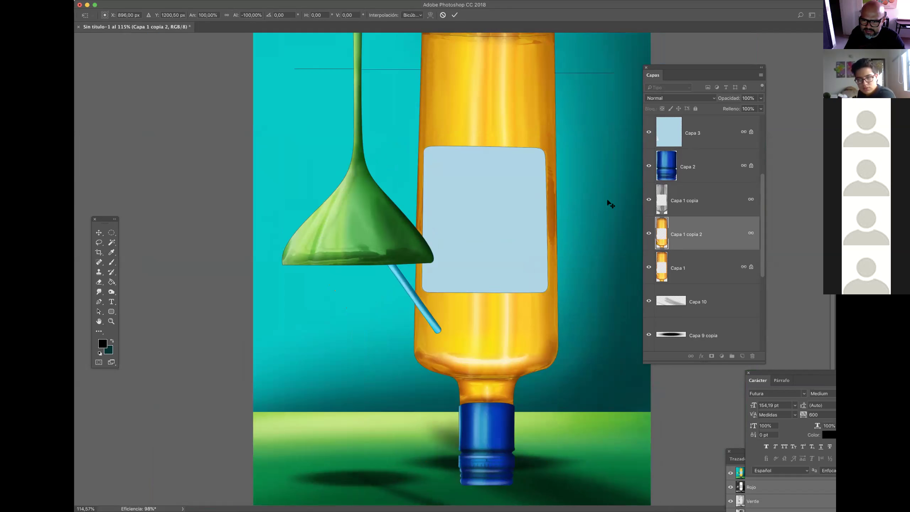
key("Escape")
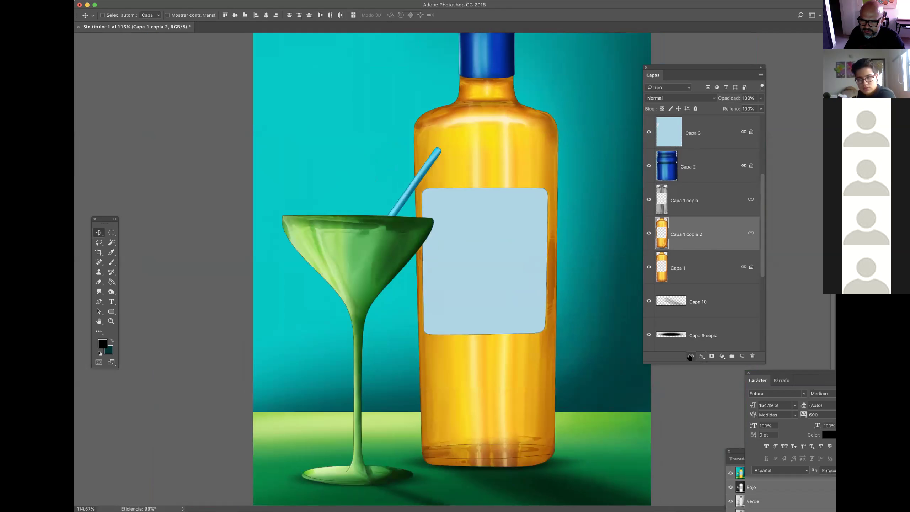
Step: Flip the bottle copy vertically and move it directly beneath the bottle's base as a mirrored ground reflection
key("ctrl+t")
right_click(507, 248)
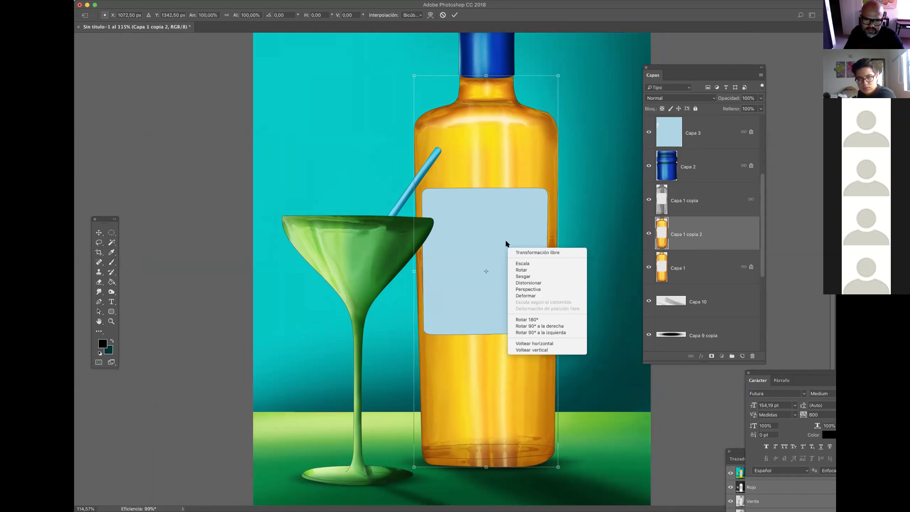
left_click(544, 350)
left_click_drag(520, 143, 491, 368)
left_click_drag(467, 410, 514, 398)
left_click_drag(541, 454, 540, 455)
key("Return")
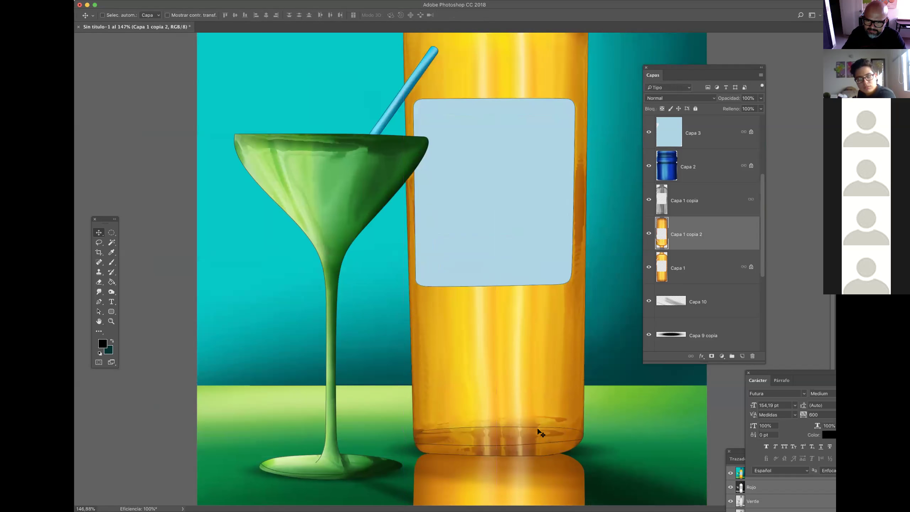
Step: Move the flipped copy Capa 1 copia 2 below Capa 1 in the layer order
left_click_drag(696, 240, 691, 279)
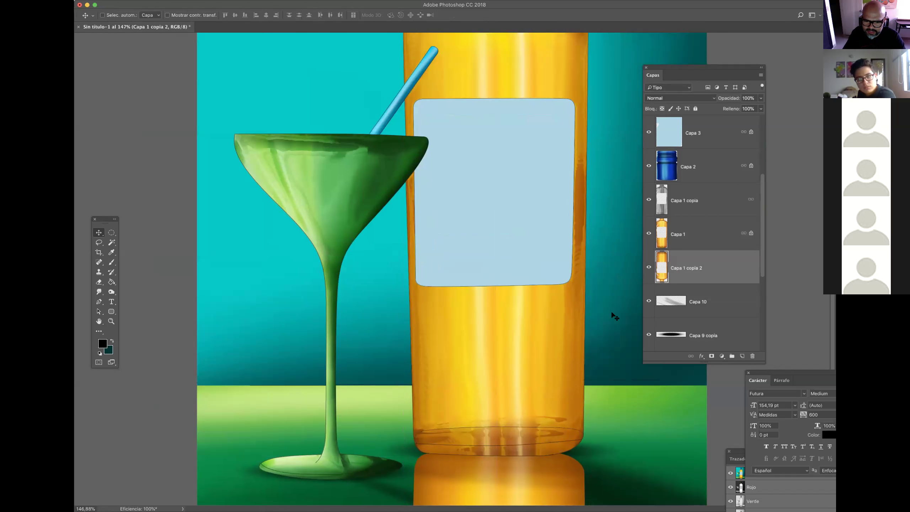
scroll(502, 379, "down", 4)
scroll(498, 431, "up", 4)
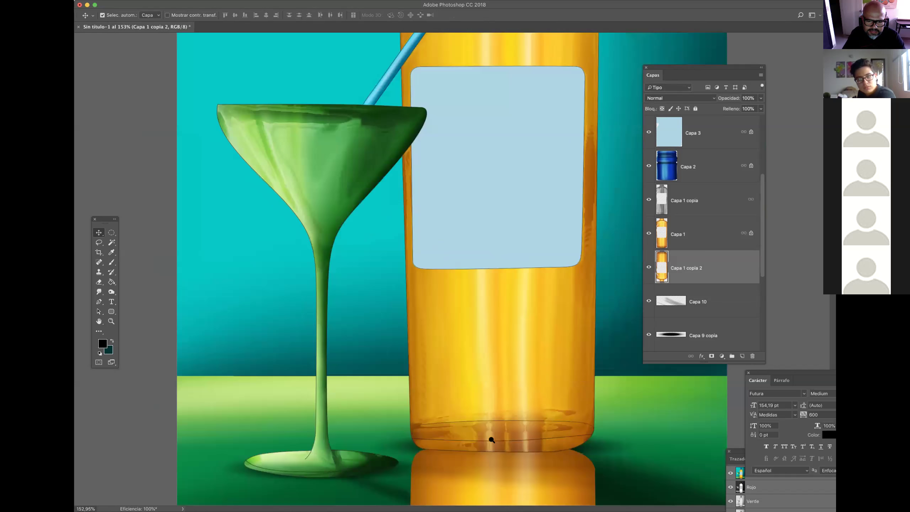
scroll(488, 437, "down", 1)
scroll(486, 308, "down", 2)
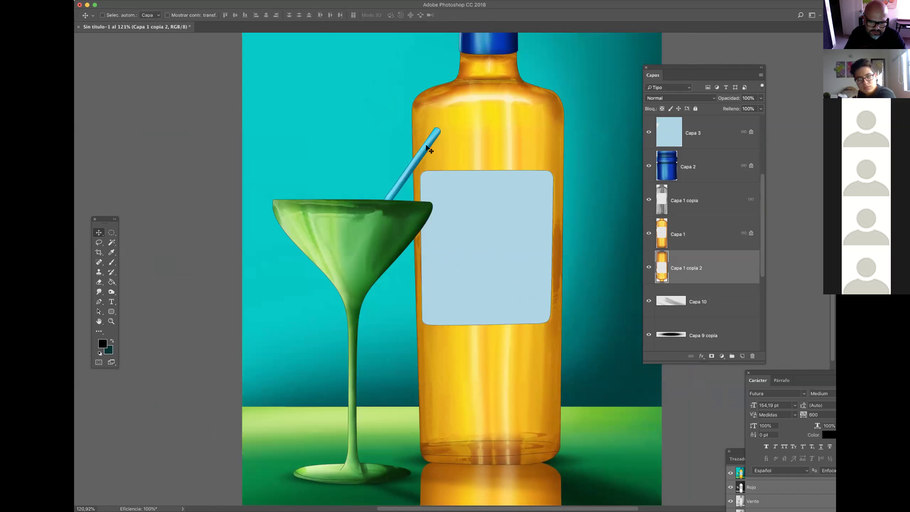
Step: Soften the flipped bottle reflection with a Gaussian blur of 6.0 pixels radius
key("f")
left_click_drag(483, 322, 398, 206)
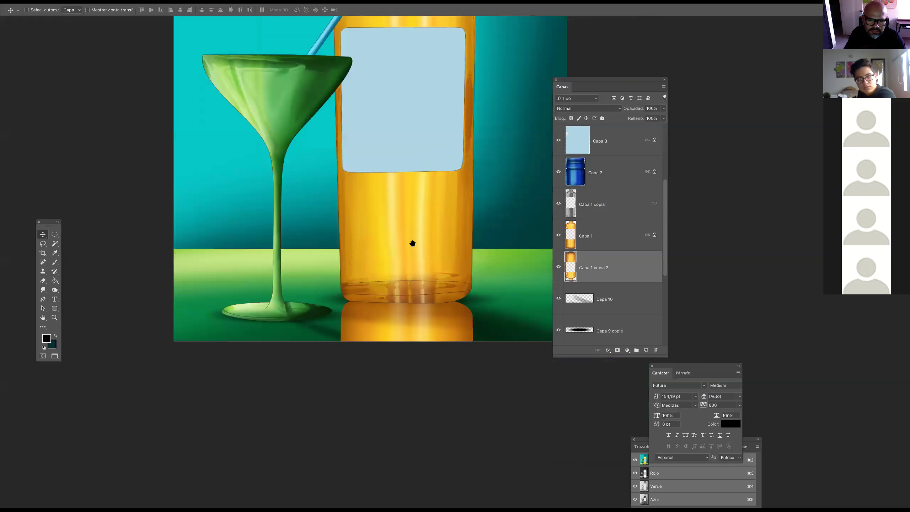
scroll(441, 318, "up", 4)
left_click(208, 1)
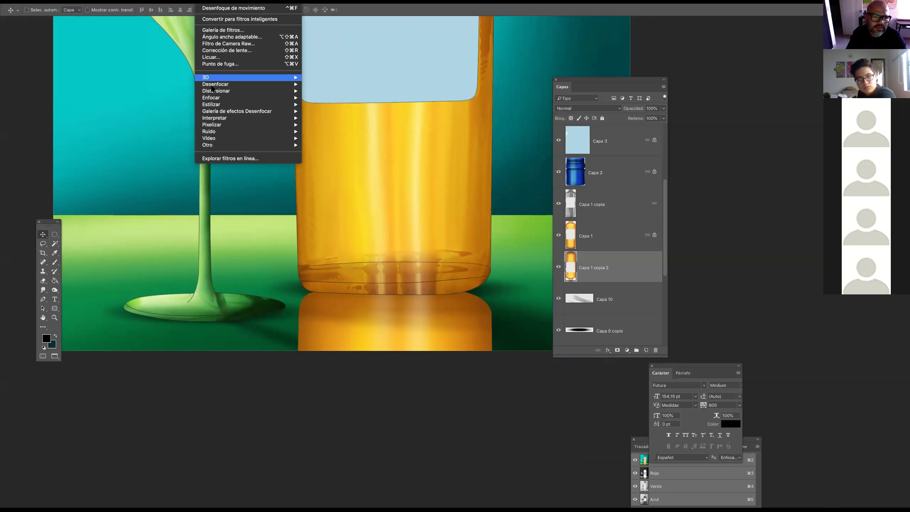
mouse_move(215, 84)
left_click(339, 133)
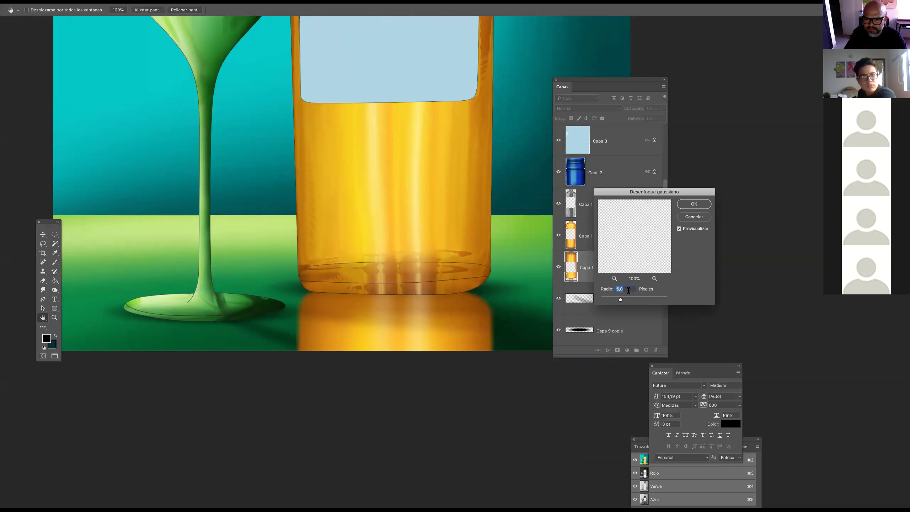
left_click(694, 204)
Step: Set the reflection layer's blend mode to Superponer (Overlay) and compare the scene with and without it
left_click(588, 108)
left_click(584, 203)
left_click(559, 268)
left_click(558, 268)
left_click(559, 267)
left_click(558, 268)
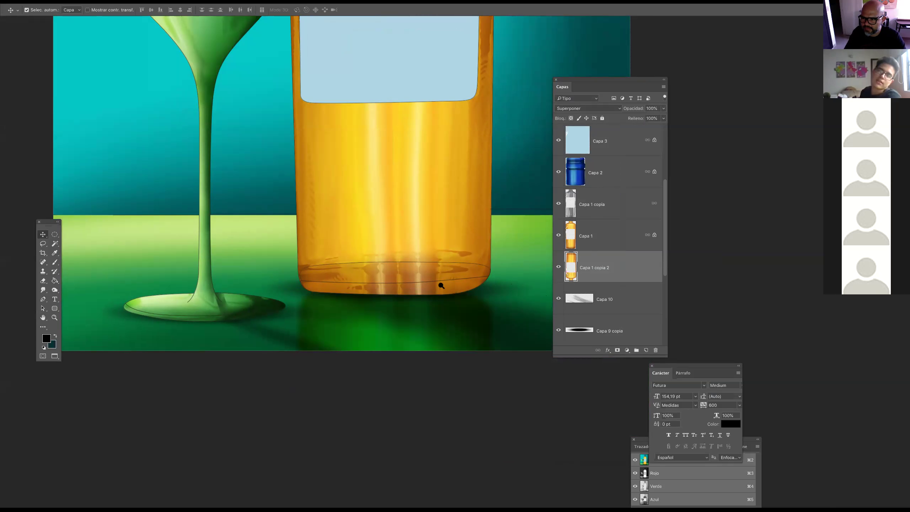
key("super+0")
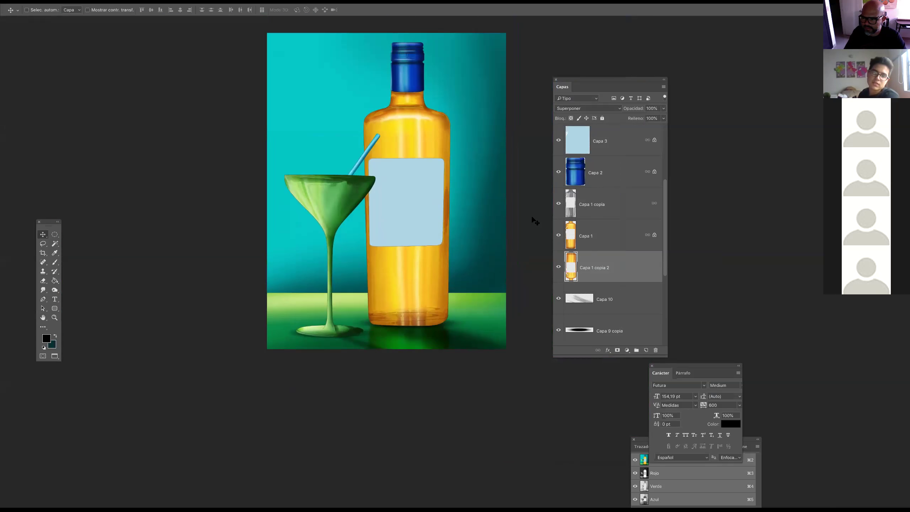
Step: Add a new layer above all others and paint a broad, soft white glow over the scene's upper-left area with a very large brush
scroll(609, 233, "up", 4)
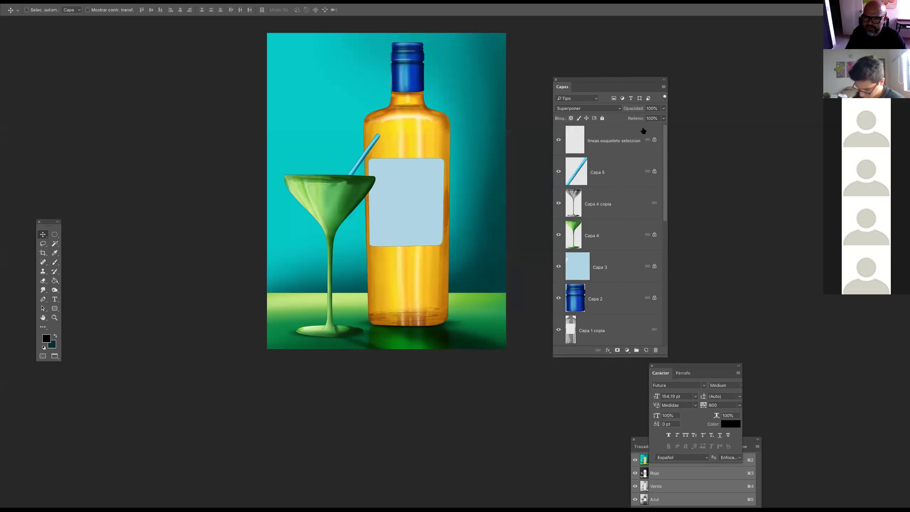
left_click(603, 143)
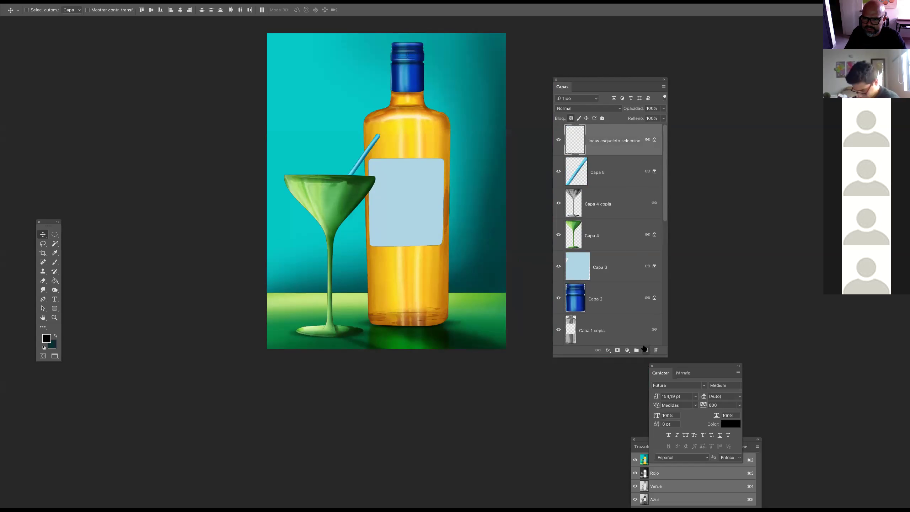
left_click(645, 349)
left_click(55, 262)
left_click(42, 350)
left_click(55, 336)
mouse_move(349, 117)
left_mouse_down()
mouse_move(457, 112)
mouse_move(441, 110)
left_mouse_up()
mouse_move(292, 111)
left_mouse_down()
mouse_move(287, 53)
mouse_move(325, 51)
mouse_move(335, 61)
mouse_move(227, 170)
mouse_move(345, 57)
mouse_move(325, 41)
mouse_move(394, 54)
left_mouse_up()
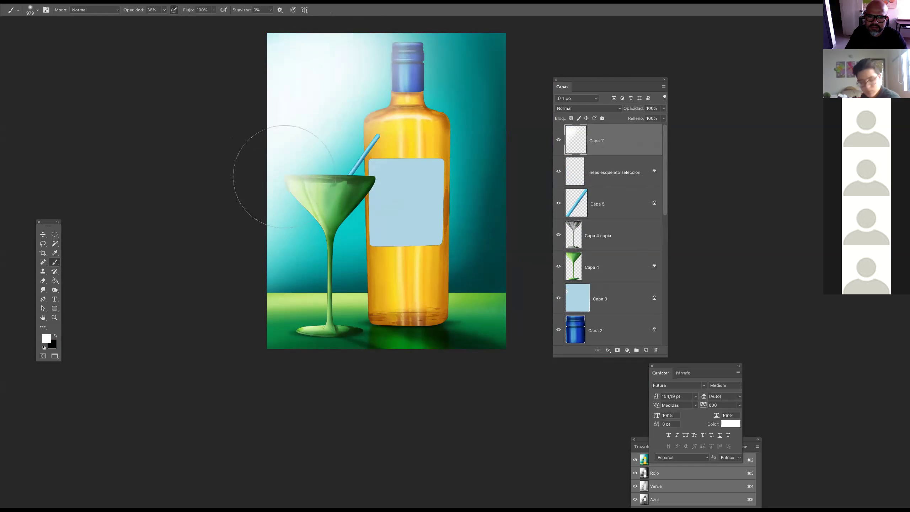
Step: Set the white glow layer's blend mode to Superponer (Overlay) and compare its effect by toggling its visibility
left_click(584, 108)
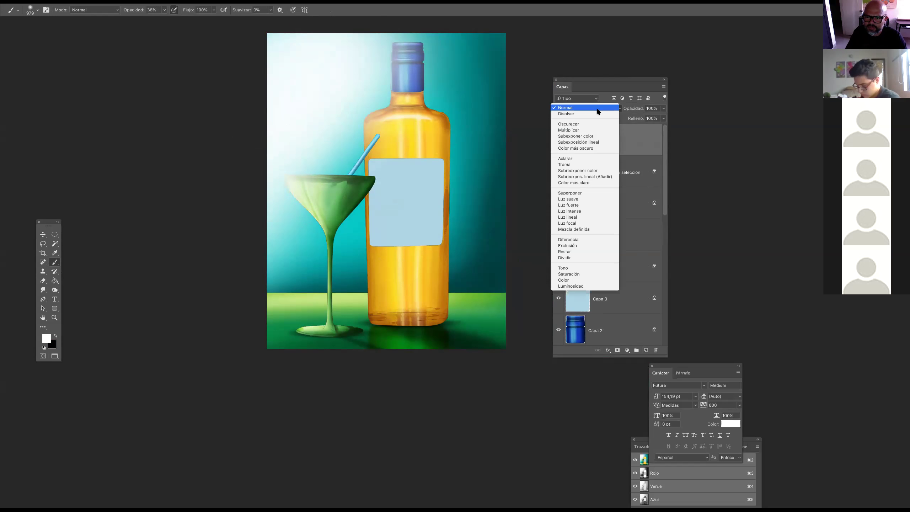
left_click(577, 194)
left_click(559, 140)
left_click(559, 140)
left_click(559, 140)
left_click(558, 141)
left_click(558, 140)
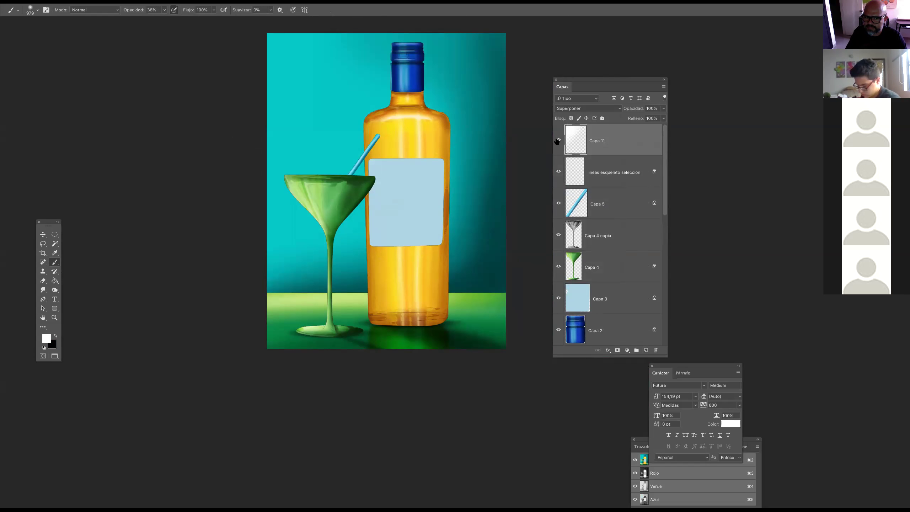
left_click(558, 140)
Step: Return to the standard windowed screen mode with the Move tool active, and hide the floating panels
key("f")
key("f")
key("v")
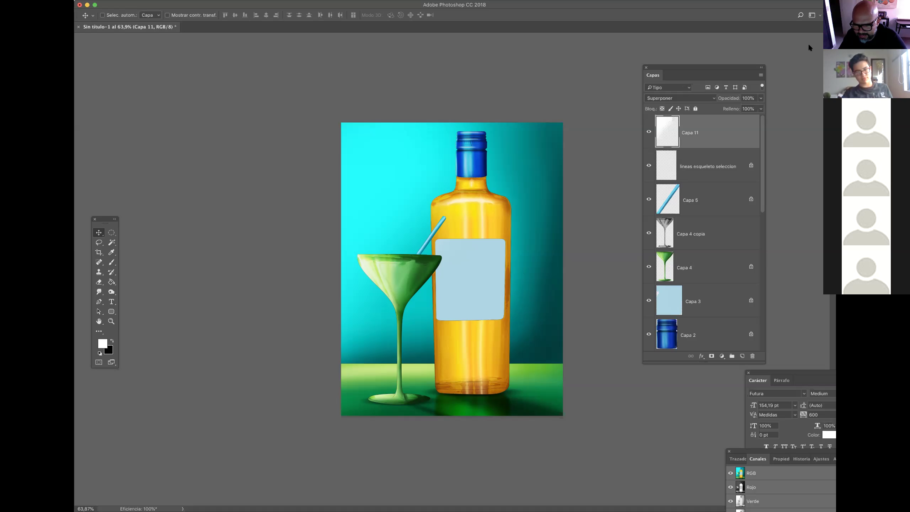
key("Tab")
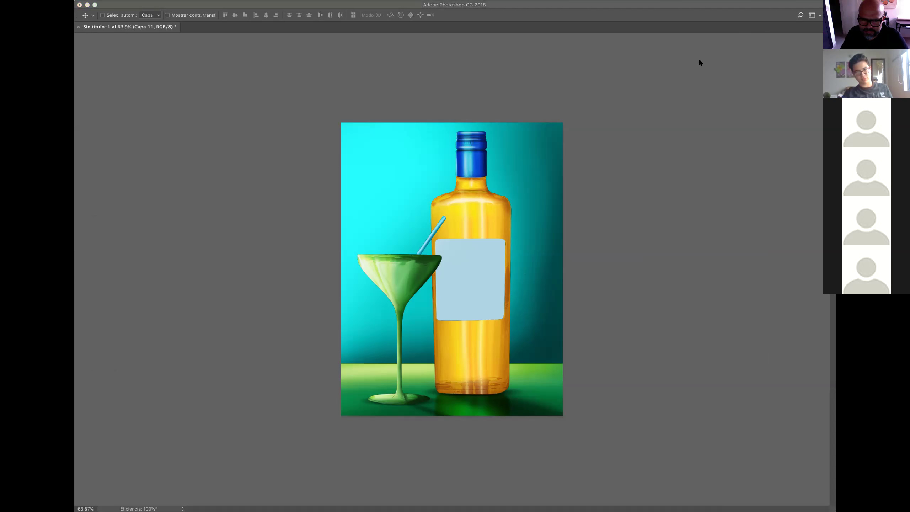
Step: Switch to the Finder window of the EJERCICIO 2 WISKY folder and search this Mac for "chango"
left_click(697, 365)
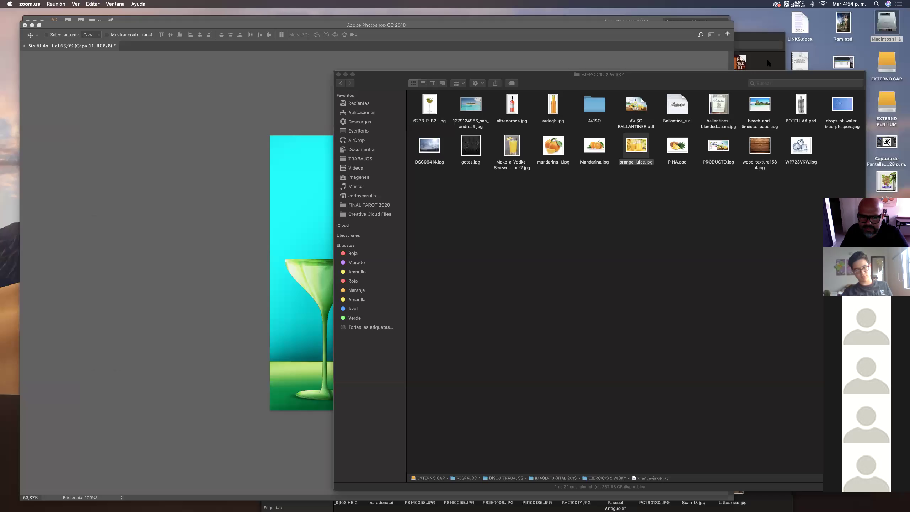
left_click_drag(667, 86, 487, 69)
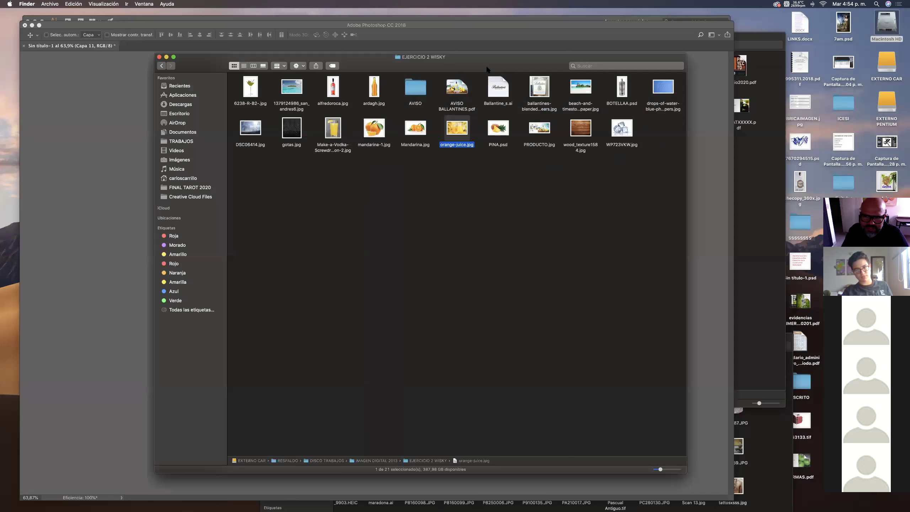
left_click_drag(586, 72, 558, 83)
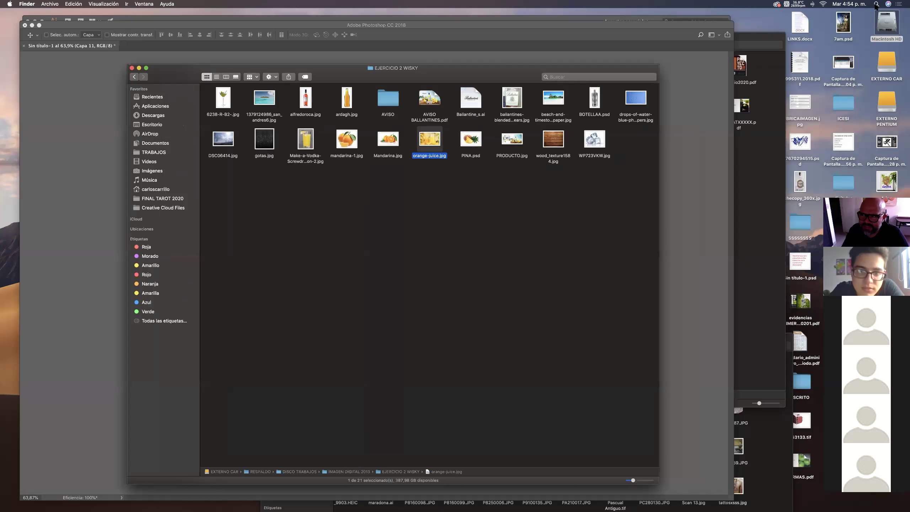
left_click_drag(491, 70, 487, 85)
left_click(558, 92)
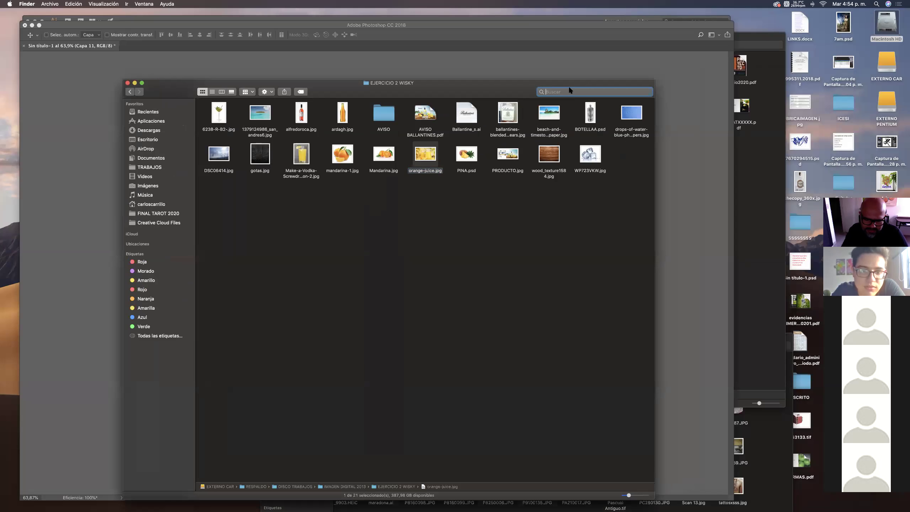
type("chango")
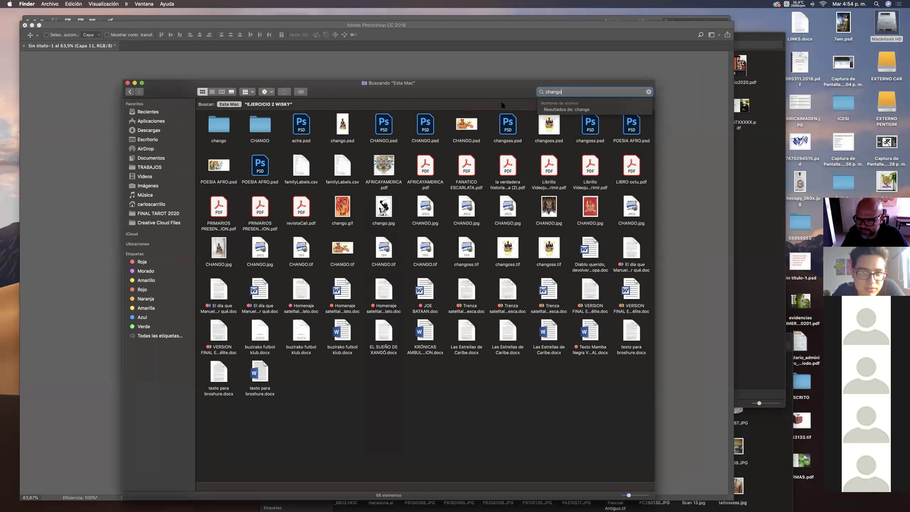
left_click_drag(491, 82, 487, 77)
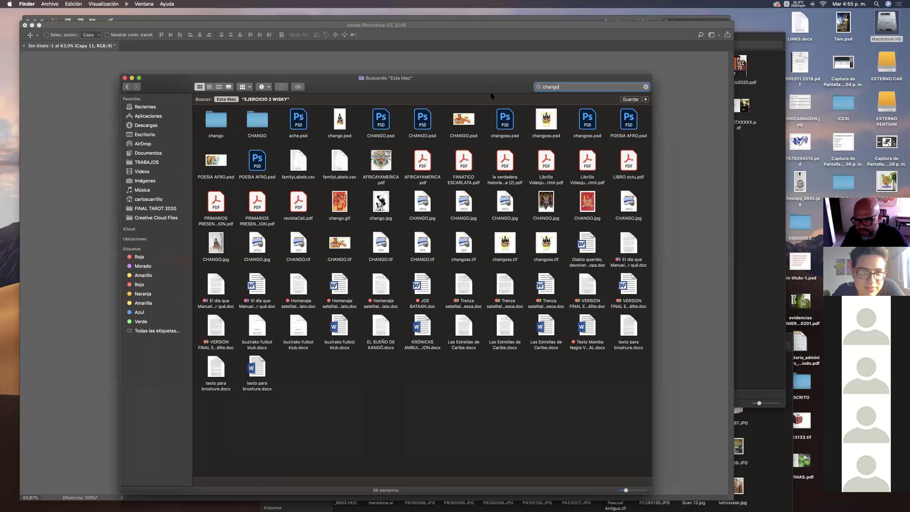